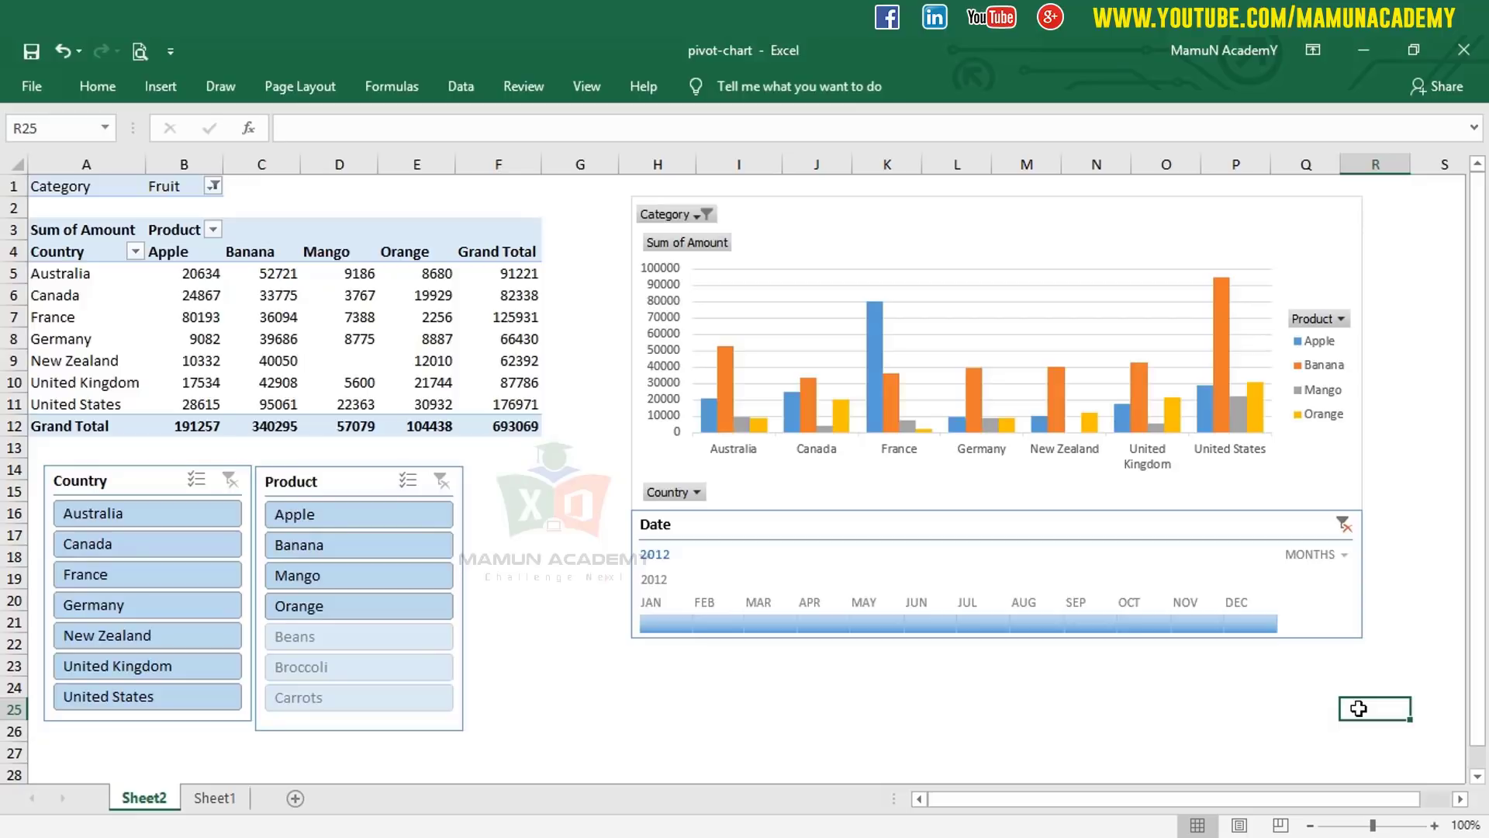
# Step: Look over the Home and Insert ribbon tabs, then collapse the ribbon
pyautogui.click(113, 88)
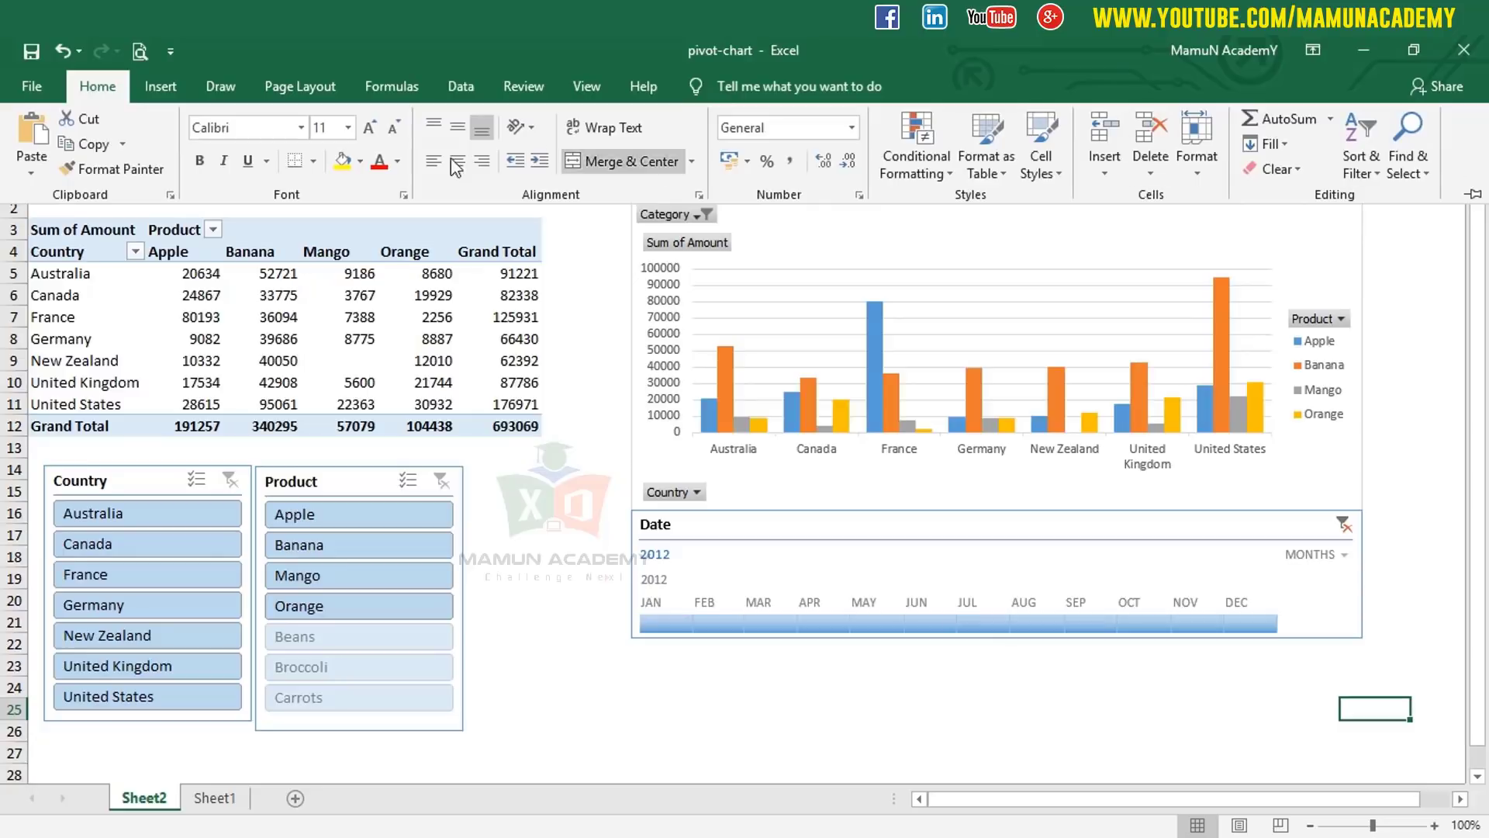
pyautogui.click(149, 82)
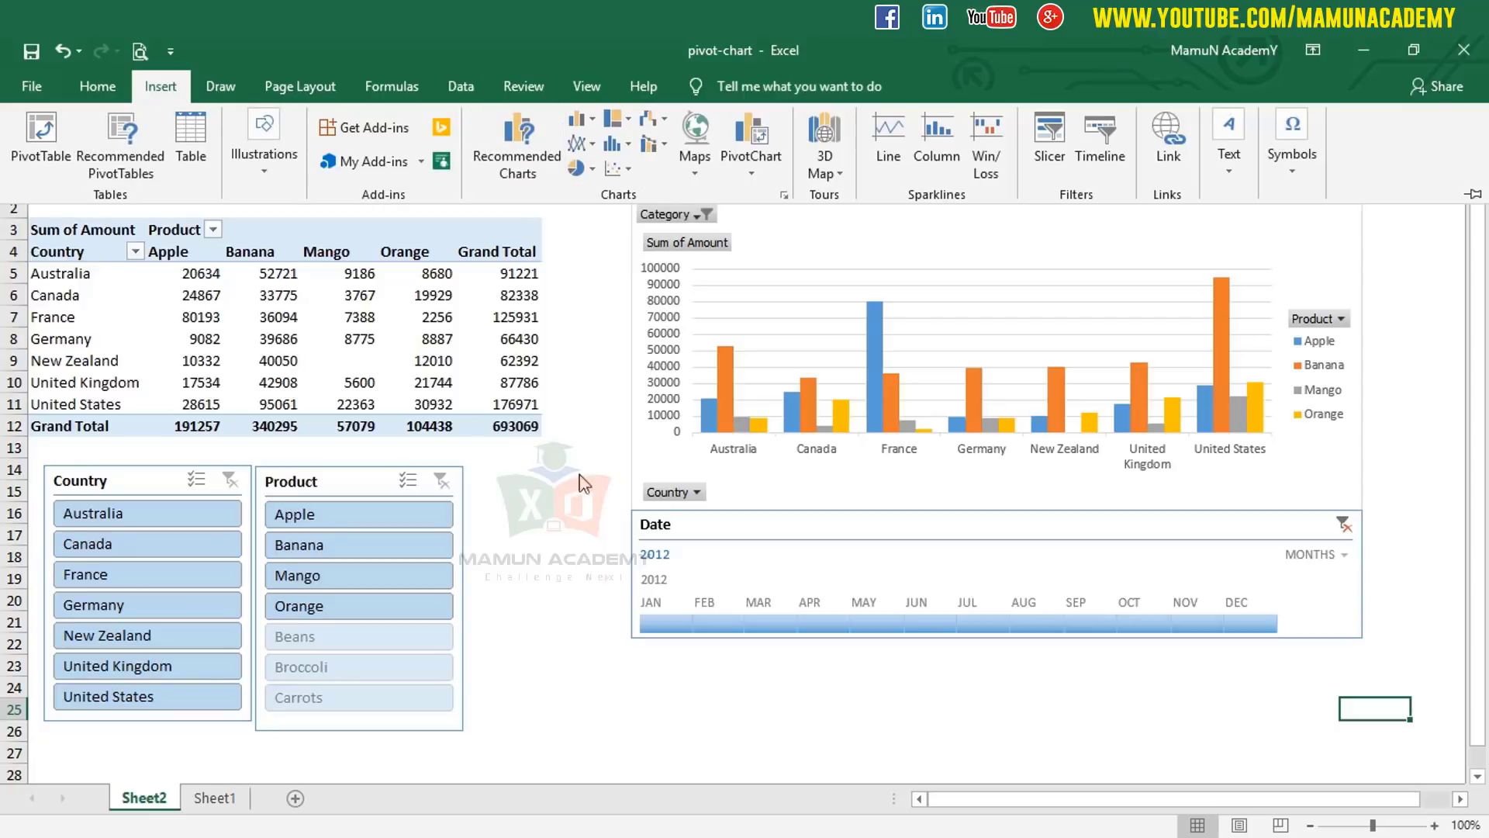
pyautogui.hotkey('ctrl', 'F1')
# Step: Check dates on Sheet1, then filter the Sheet2 pivot to Australia in the Country slicer
pyautogui.click(214, 798)
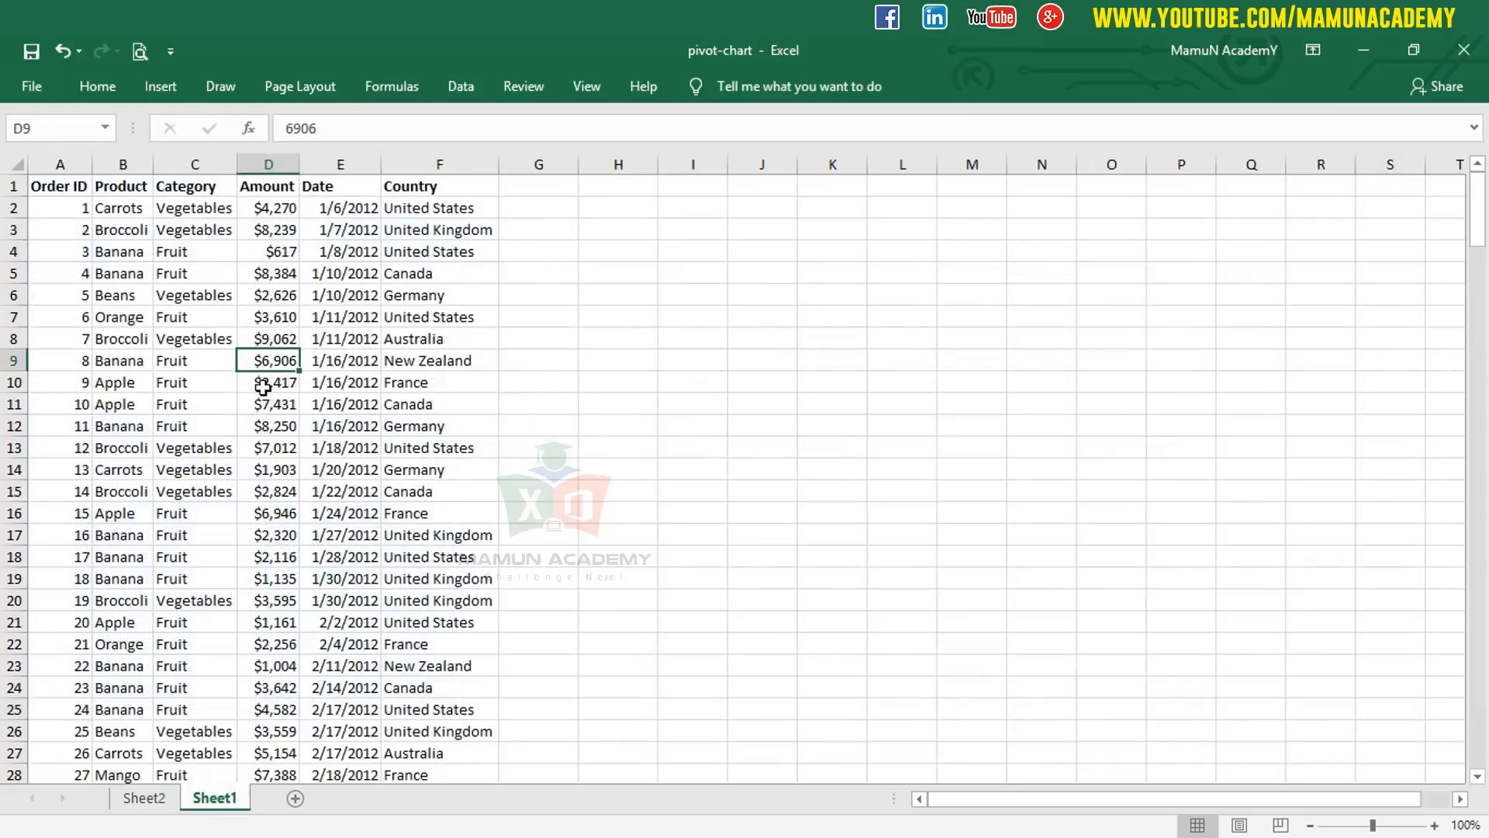
pyautogui.click(339, 317)
pyautogui.click(339, 273)
pyautogui.click(339, 535)
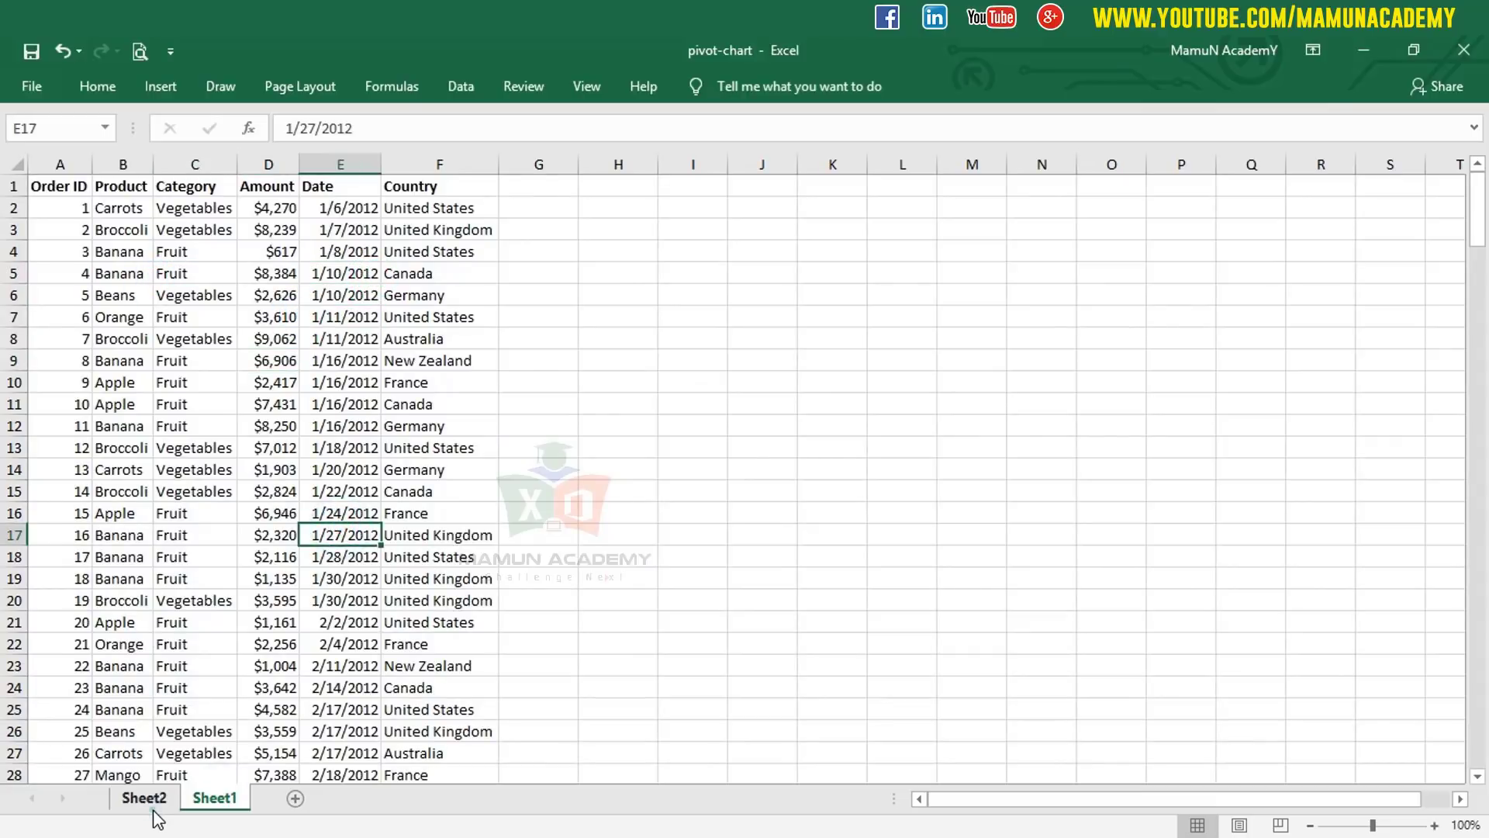
pyautogui.click(151, 799)
pyautogui.click(182, 518)
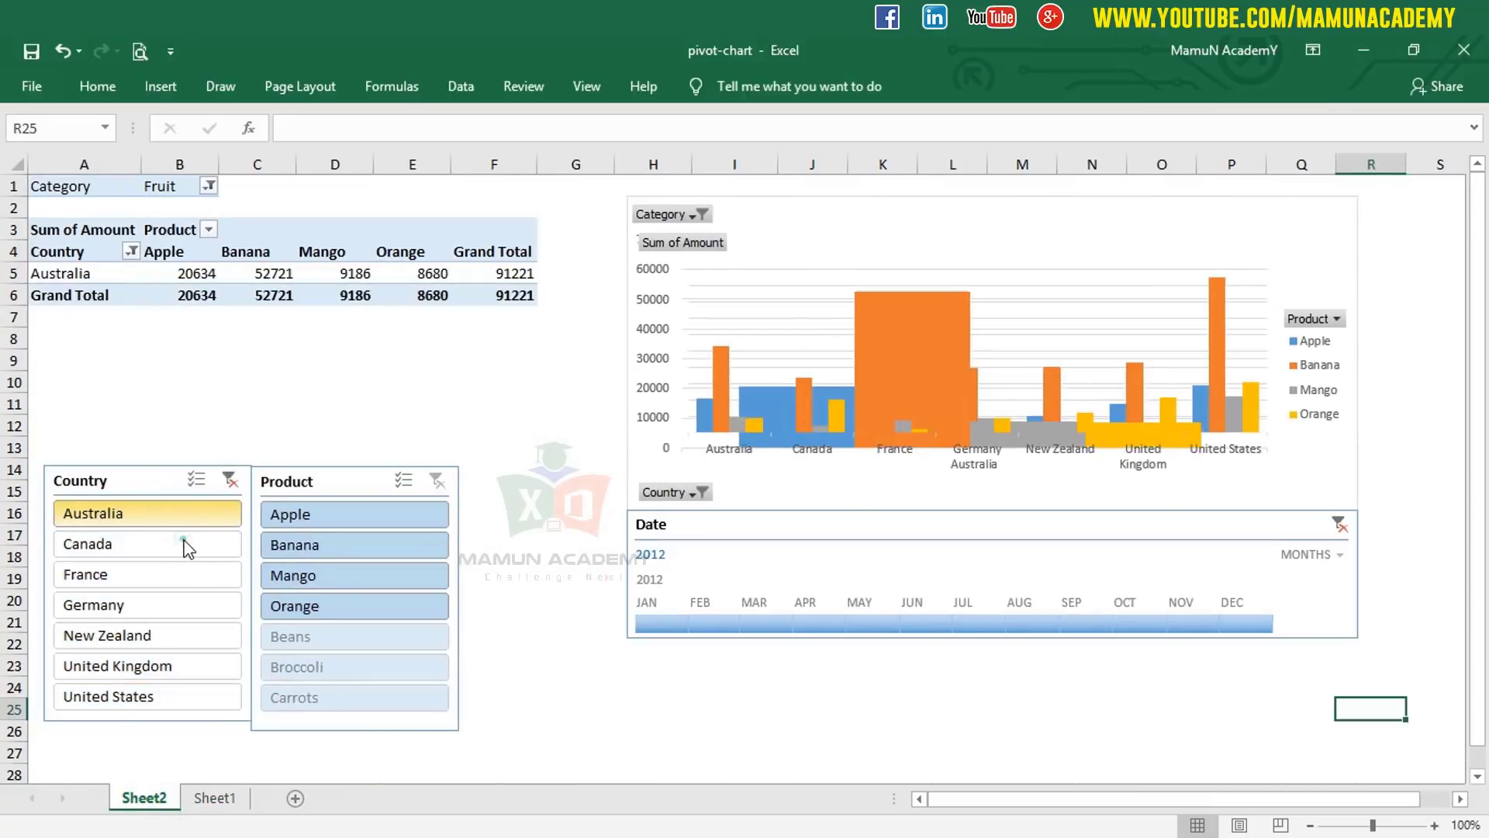
# Step: Filter the pivot table and chart to Canada alone in the Country slicer
pyautogui.click(175, 543)
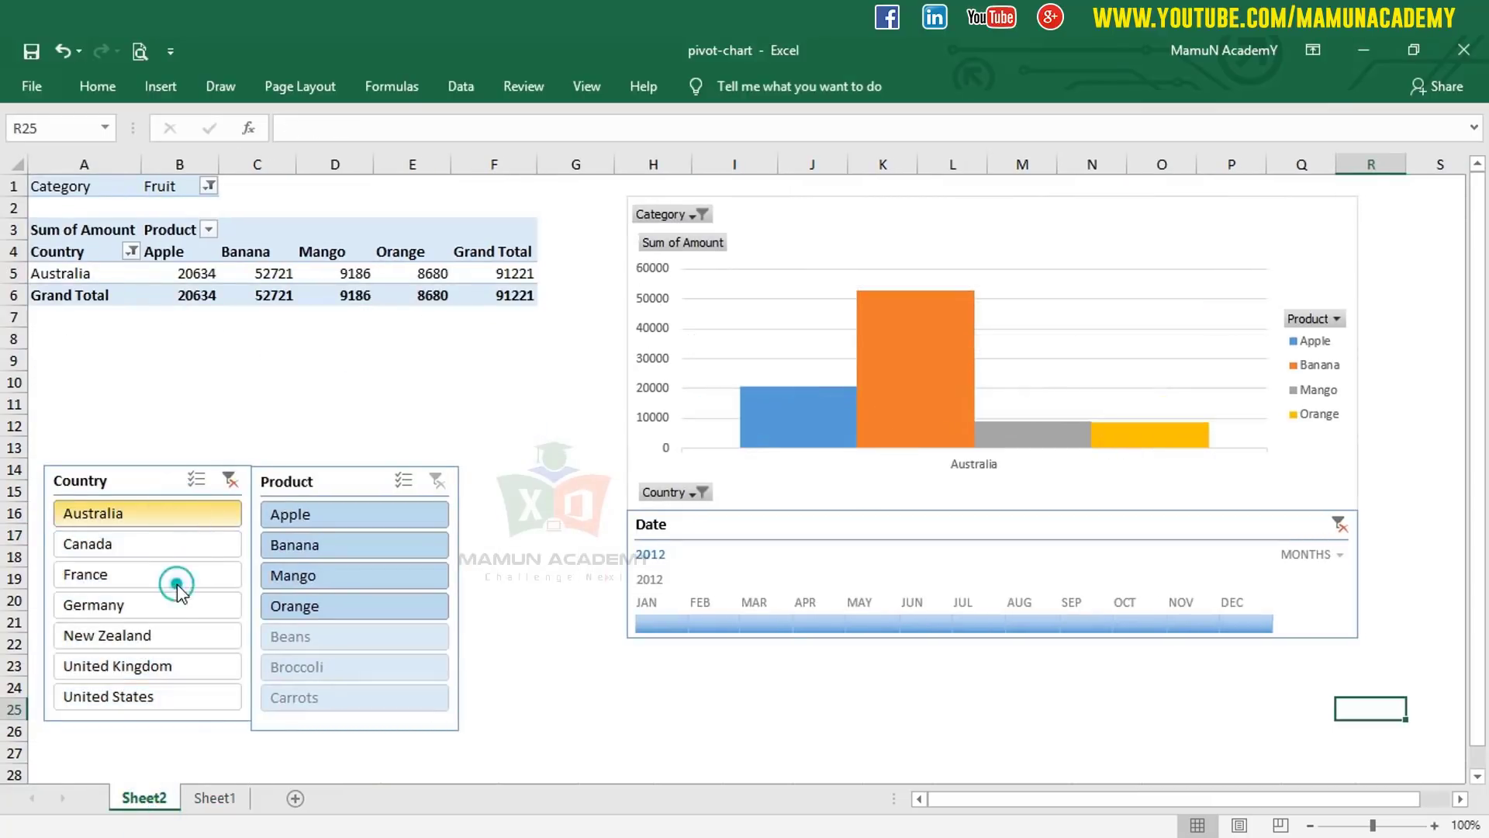
pyautogui.click(160, 86)
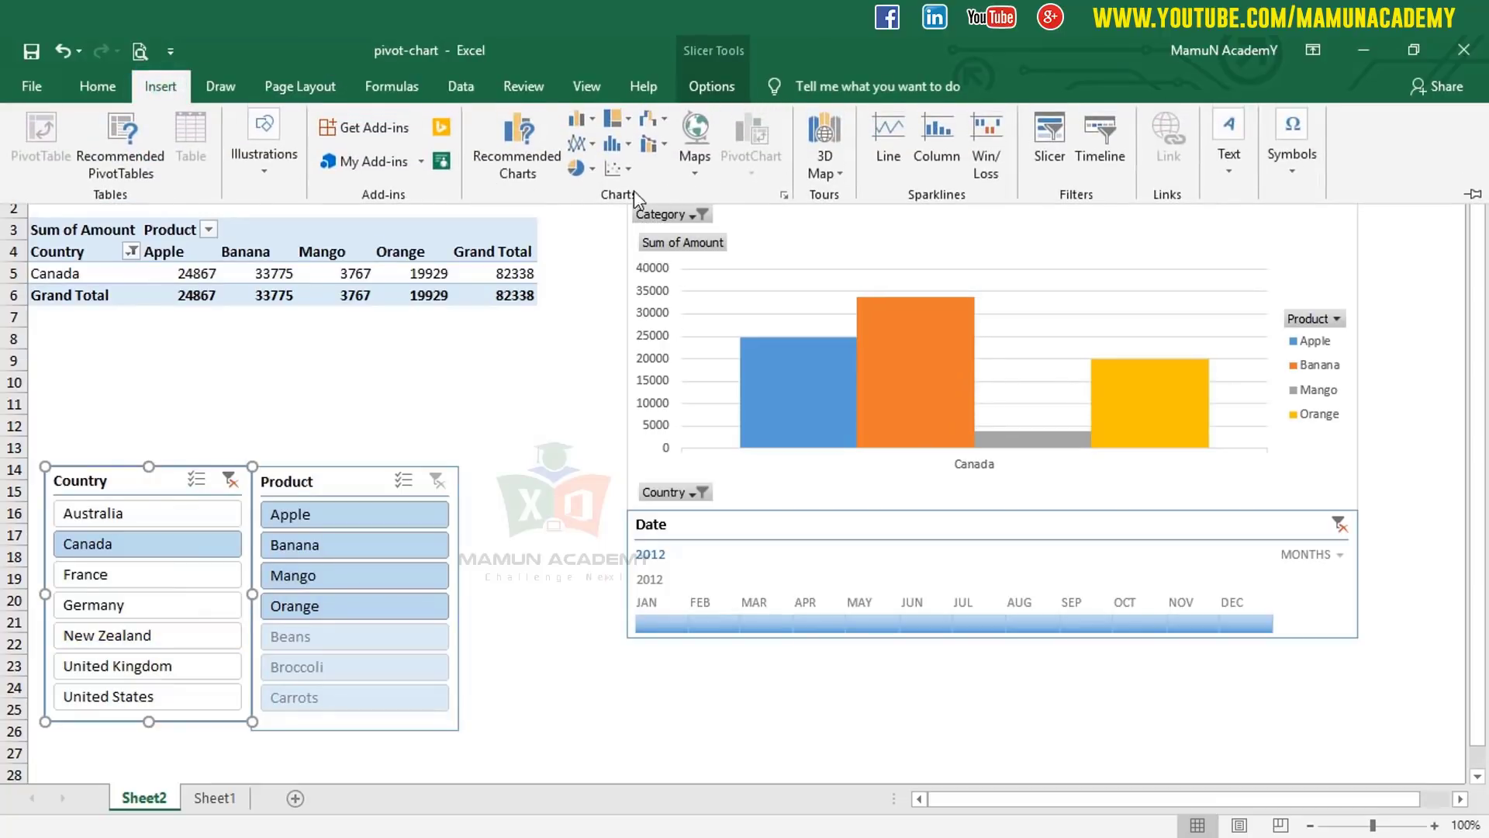
pyautogui.click(471, 272)
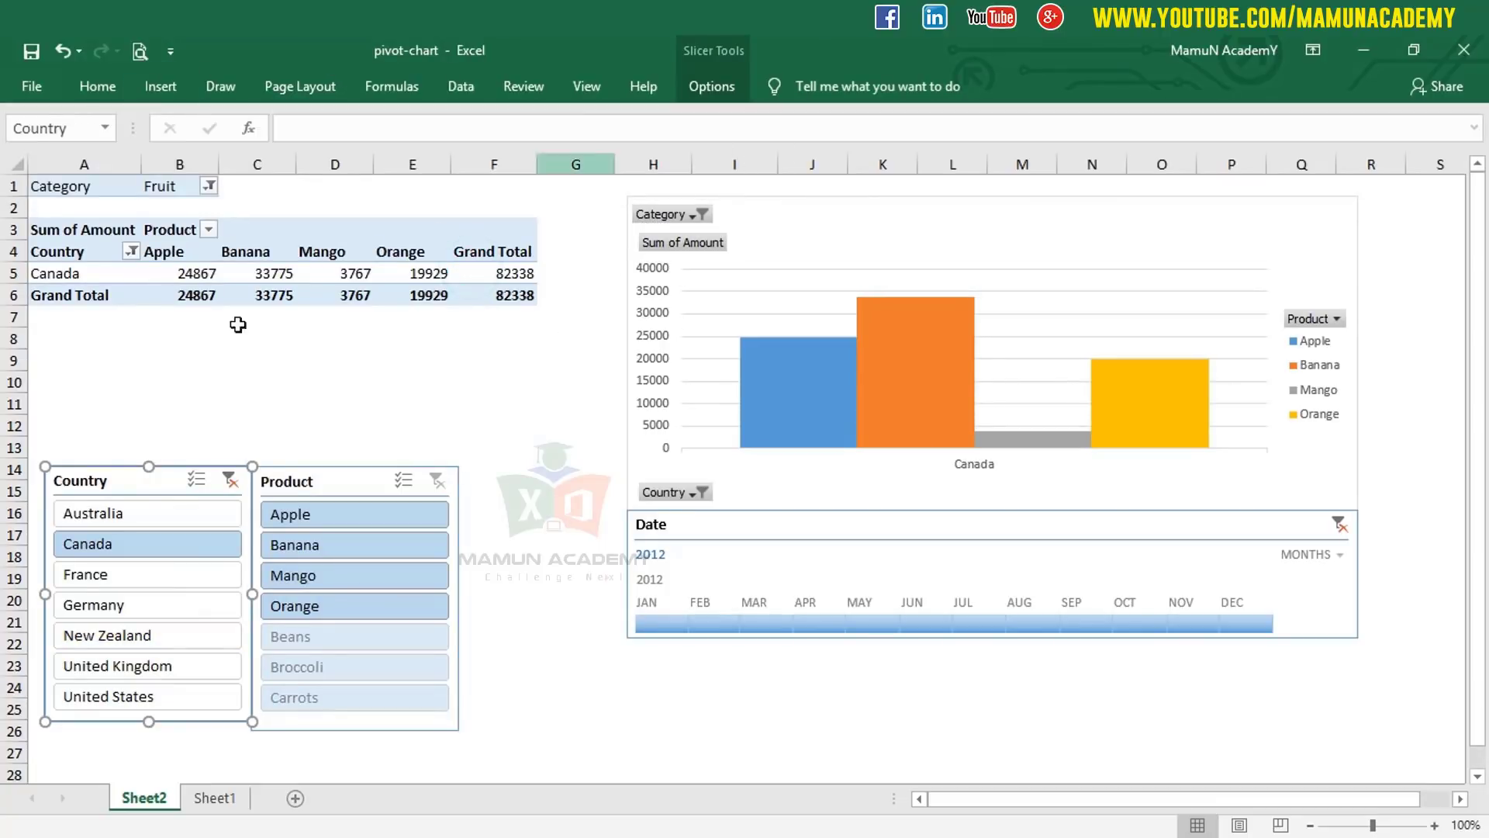
# Step: Select every country from Australia to United States in the Country slicer
pyautogui.click(333, 273)
pyautogui.click(156, 81)
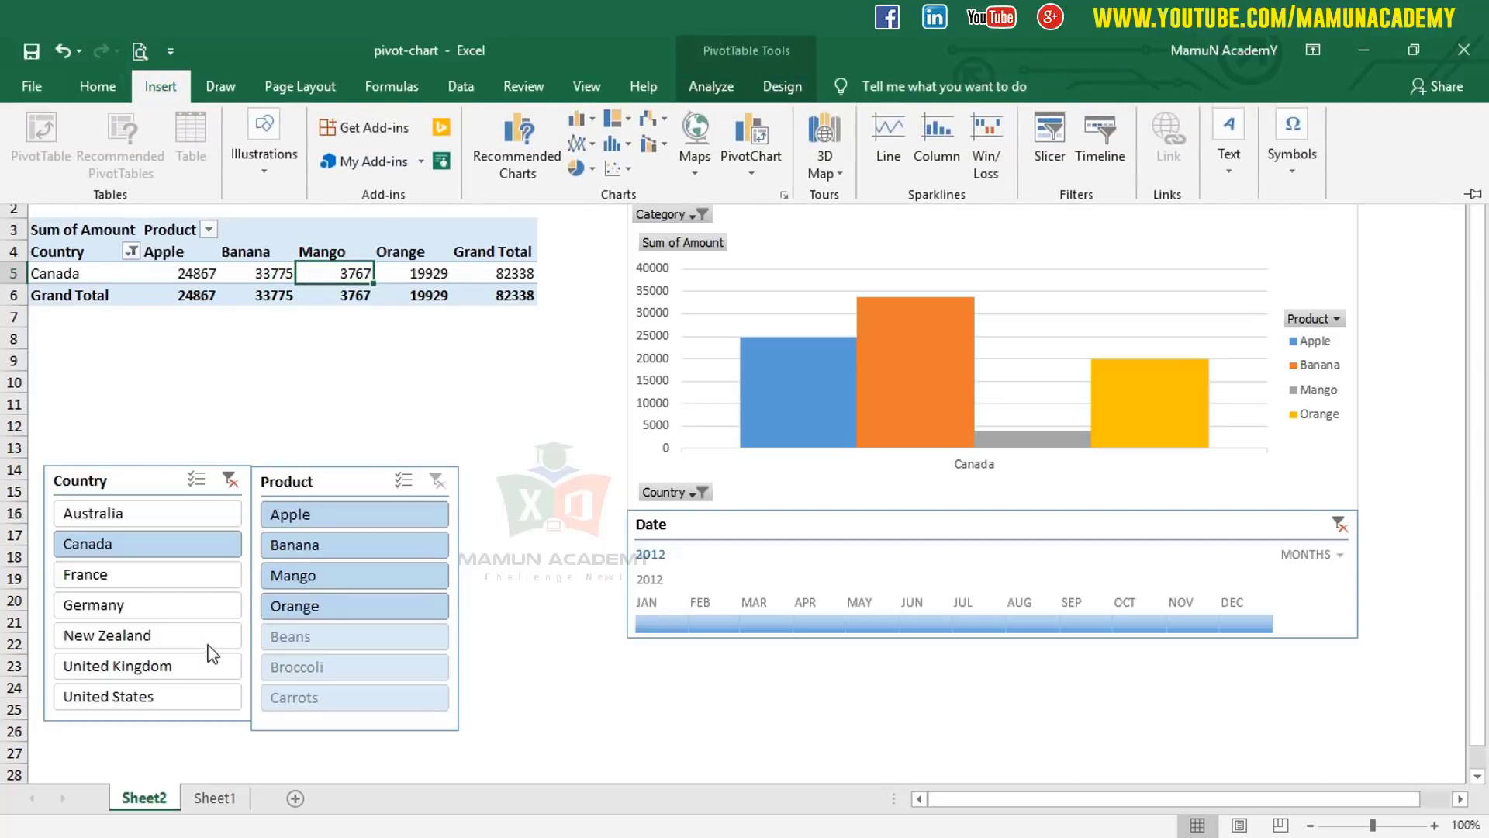
pyautogui.click(166, 543)
pyautogui.moveTo(166, 512); pyautogui.dragTo(170, 699)
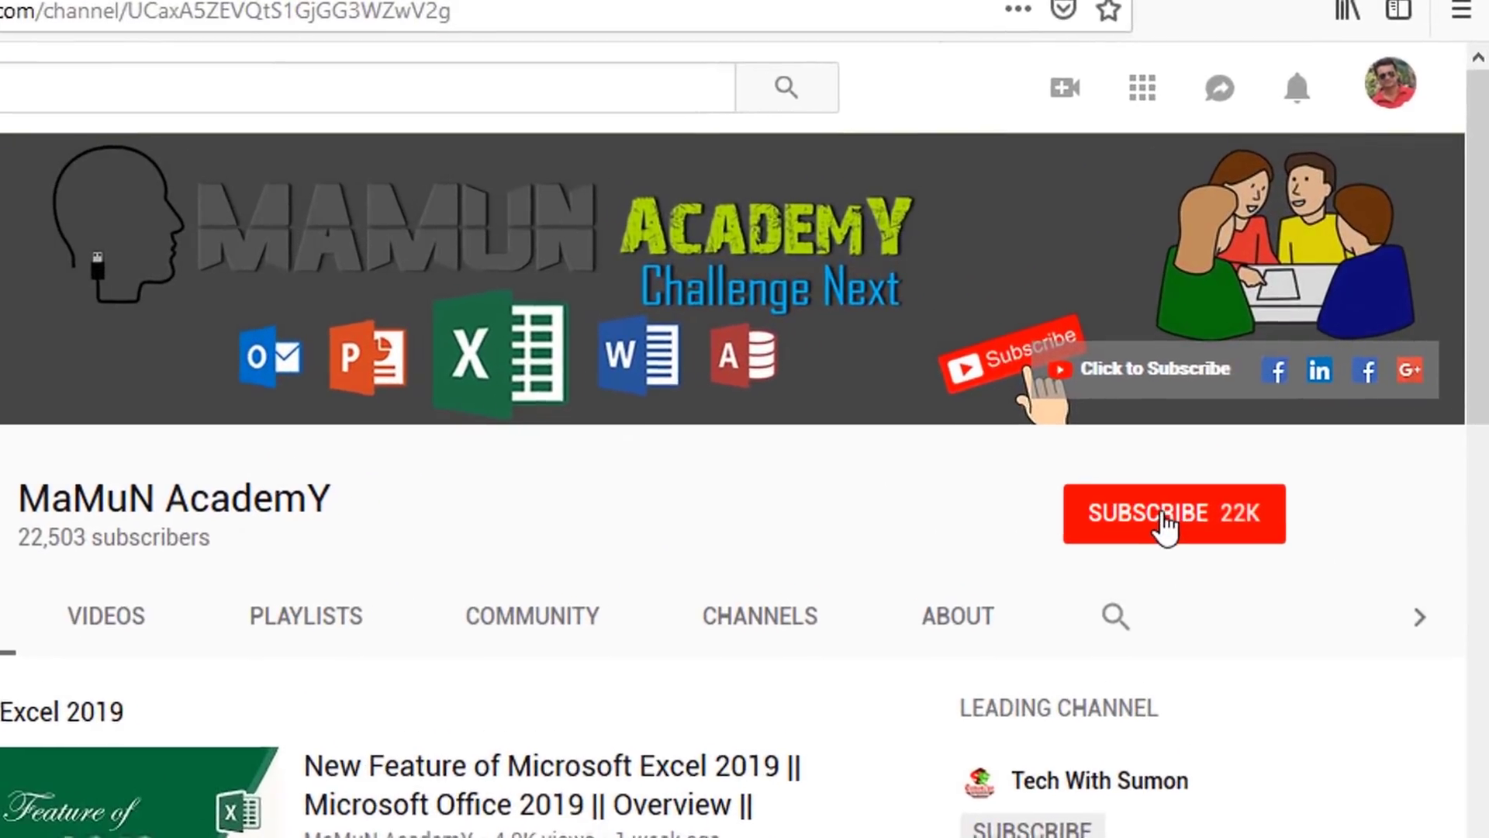
# Step: Subscribe to the tutorial channel, set its bell to all notifications, and view the notifications list
pyautogui.click(1264, 439)
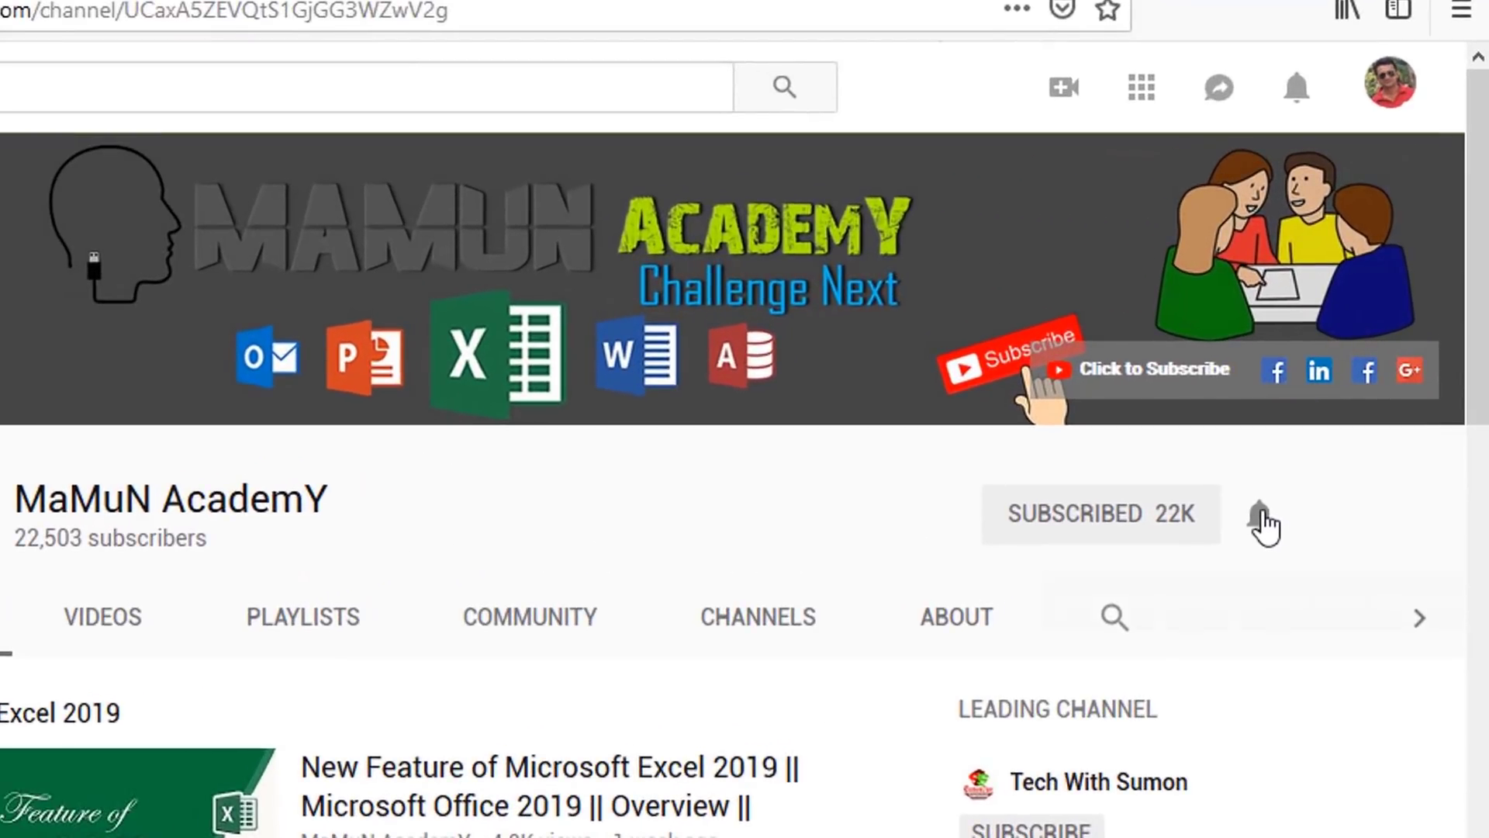
pyautogui.click(1259, 515)
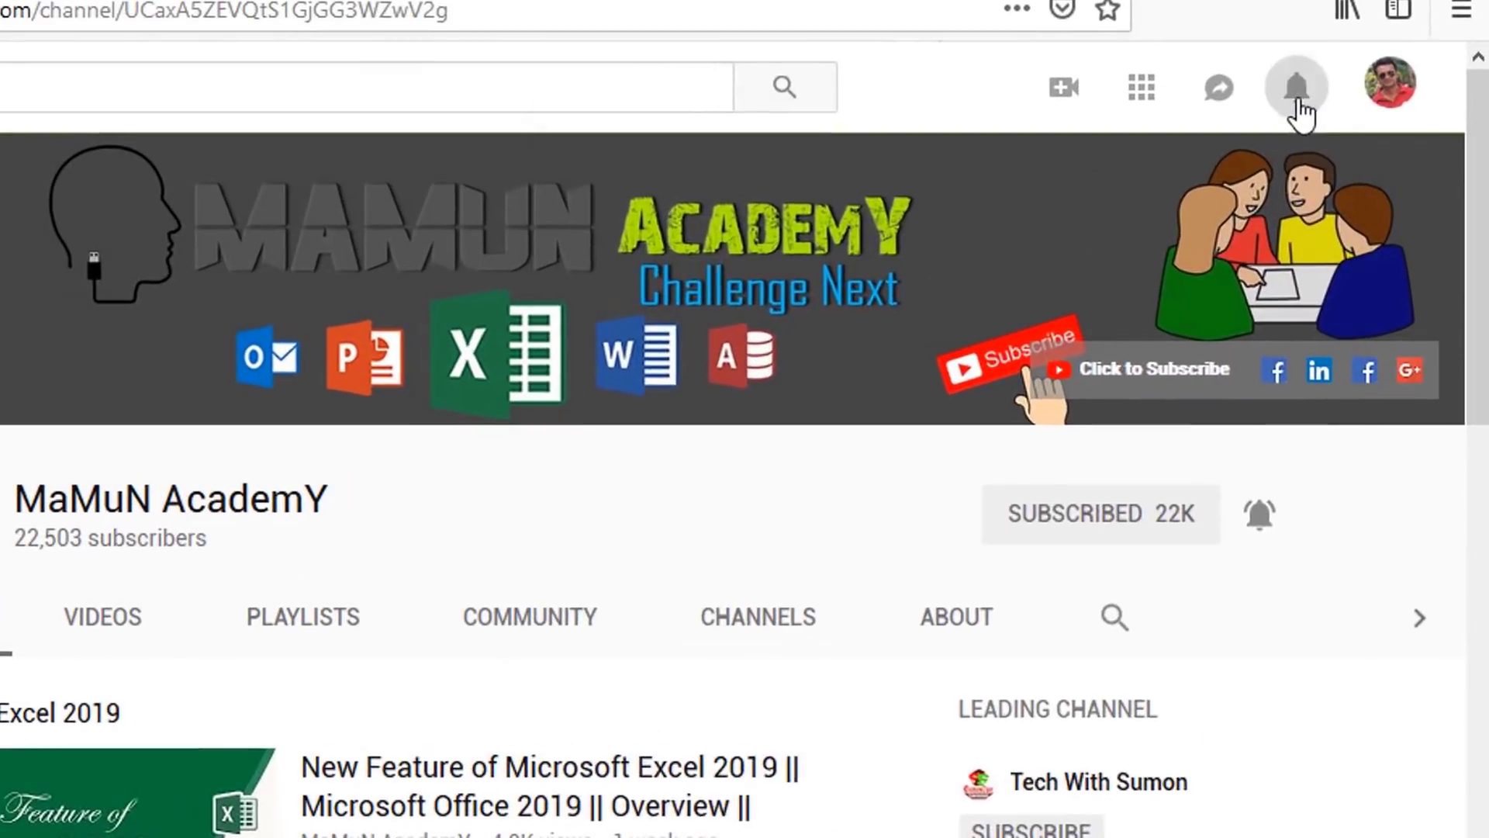
pyautogui.click(1358, 142)
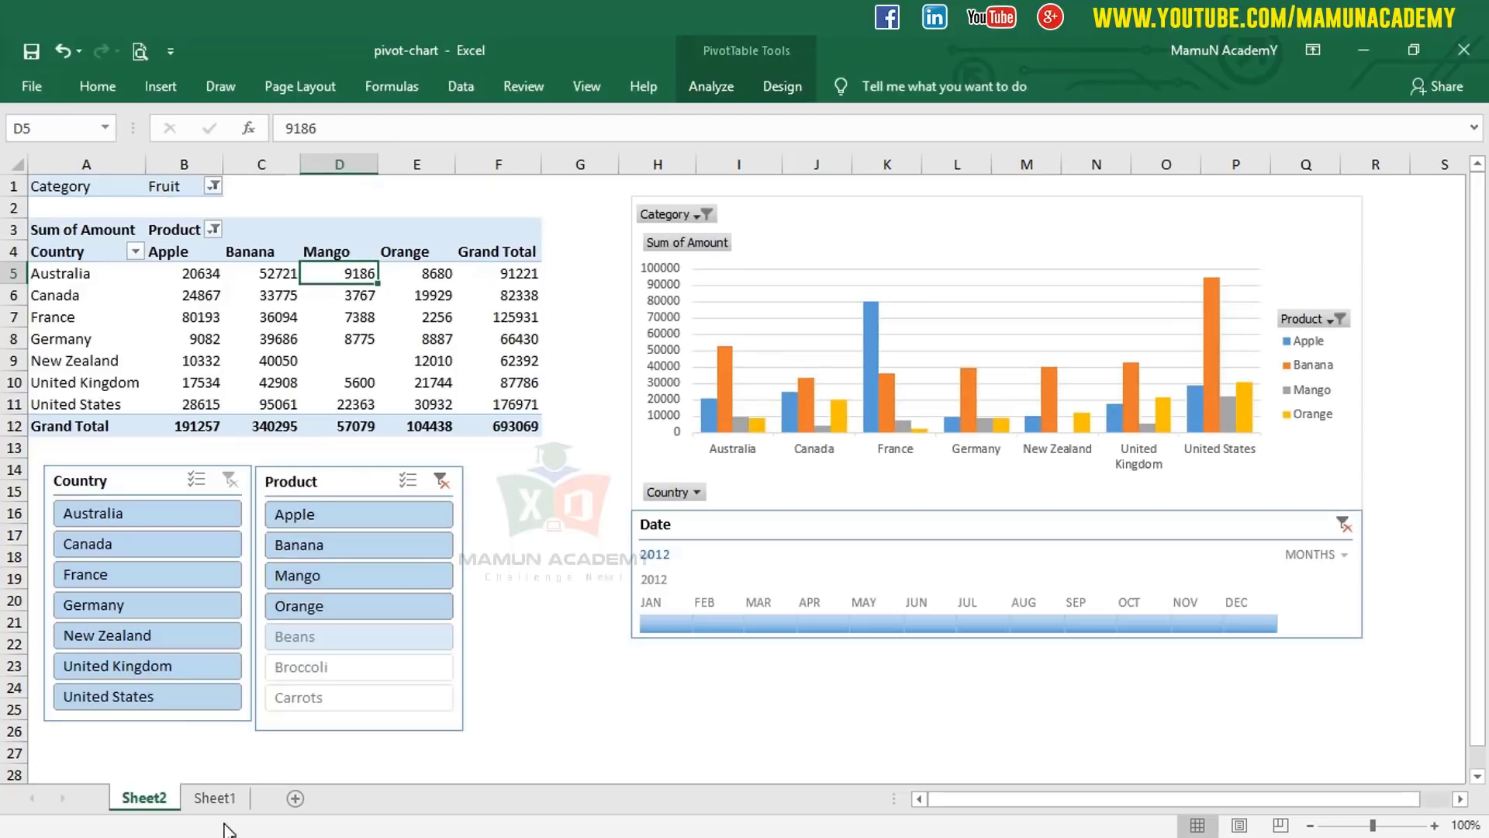
# Step: Try Australia, then Canada in the Country slicer, then reselect all countries
pyautogui.click(216, 799)
pyautogui.click(146, 799)
pyautogui.click(174, 515)
pyautogui.click(148, 543)
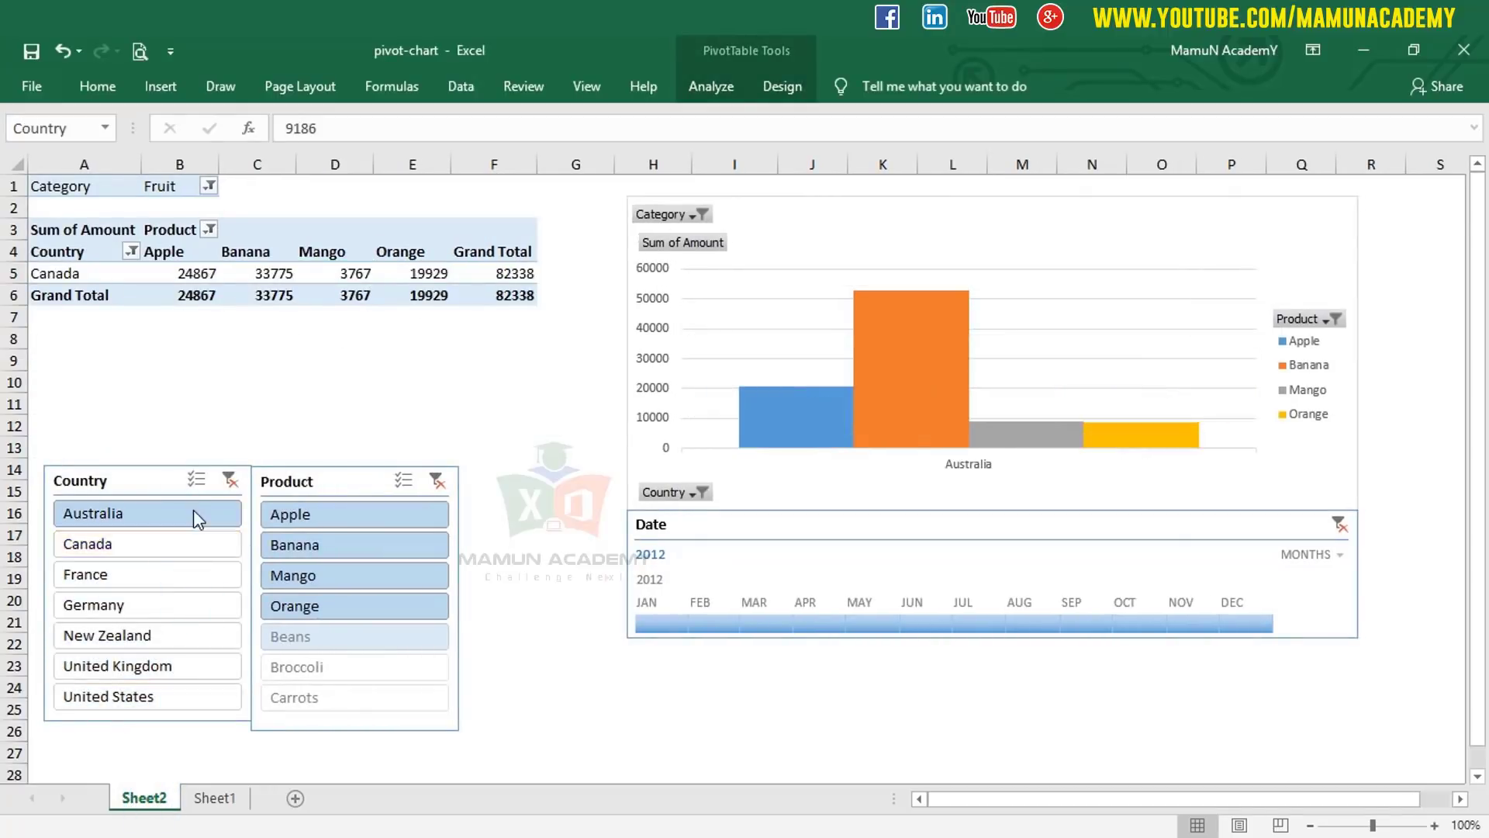
pyautogui.moveTo(193, 511); pyautogui.dragTo(207, 702)
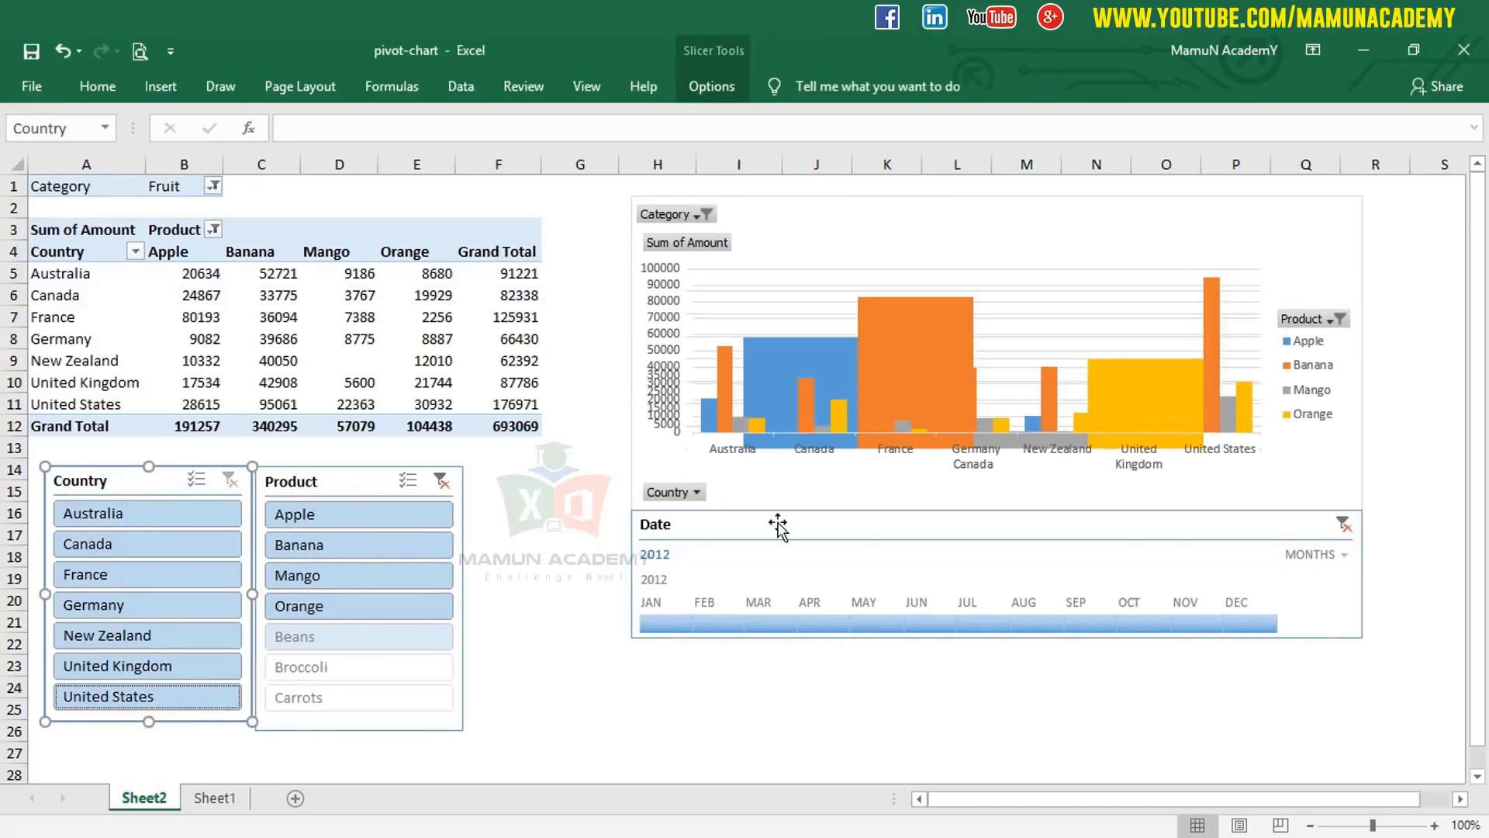
# Step: Try Apple and Mango, clear the Product filter, and trim the timeline to Jan–Sep 2012
pyautogui.click(349, 515)
pyautogui.click(368, 575)
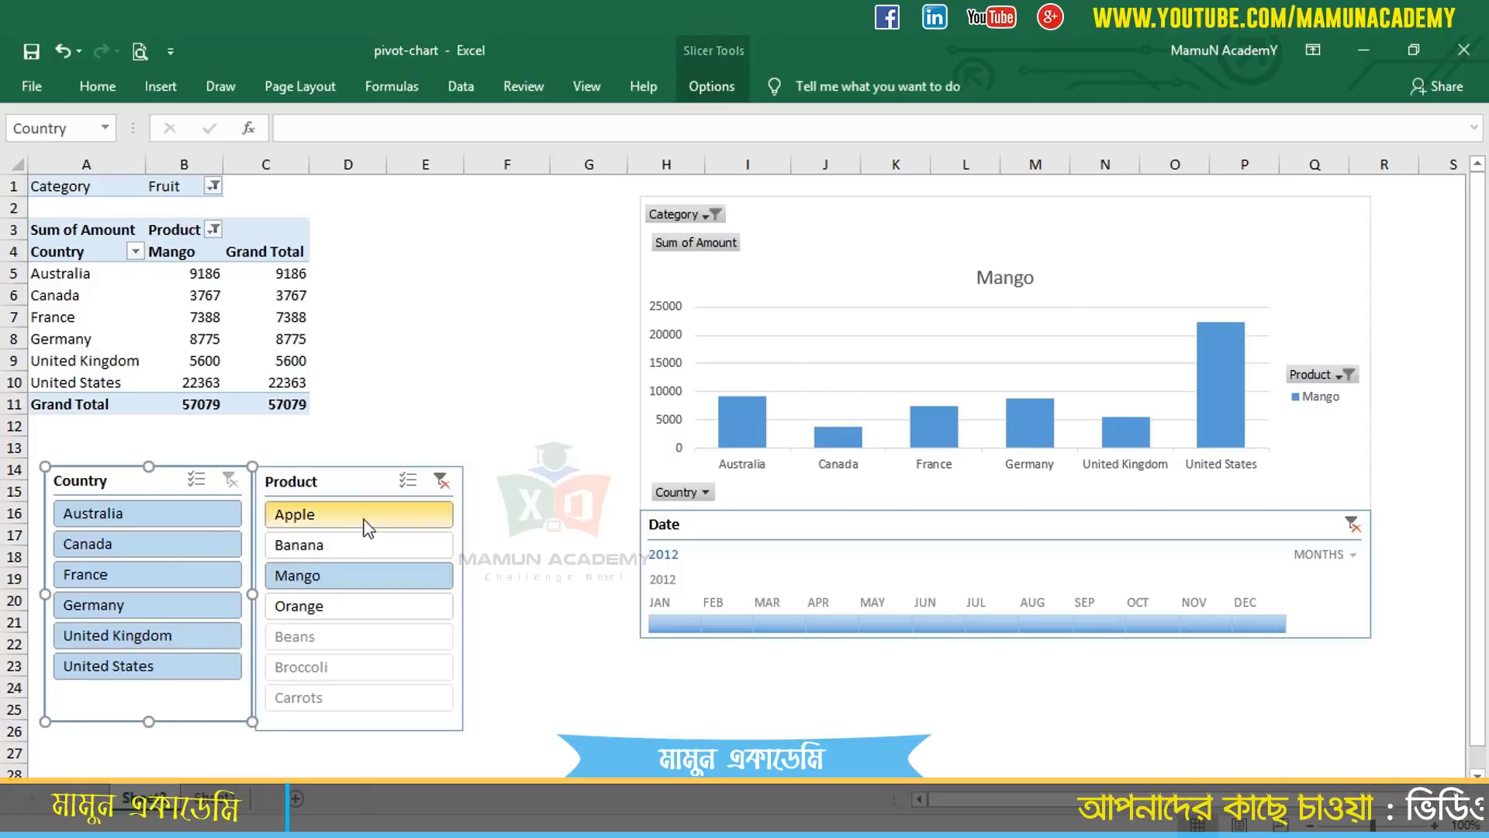
pyautogui.click(440, 481)
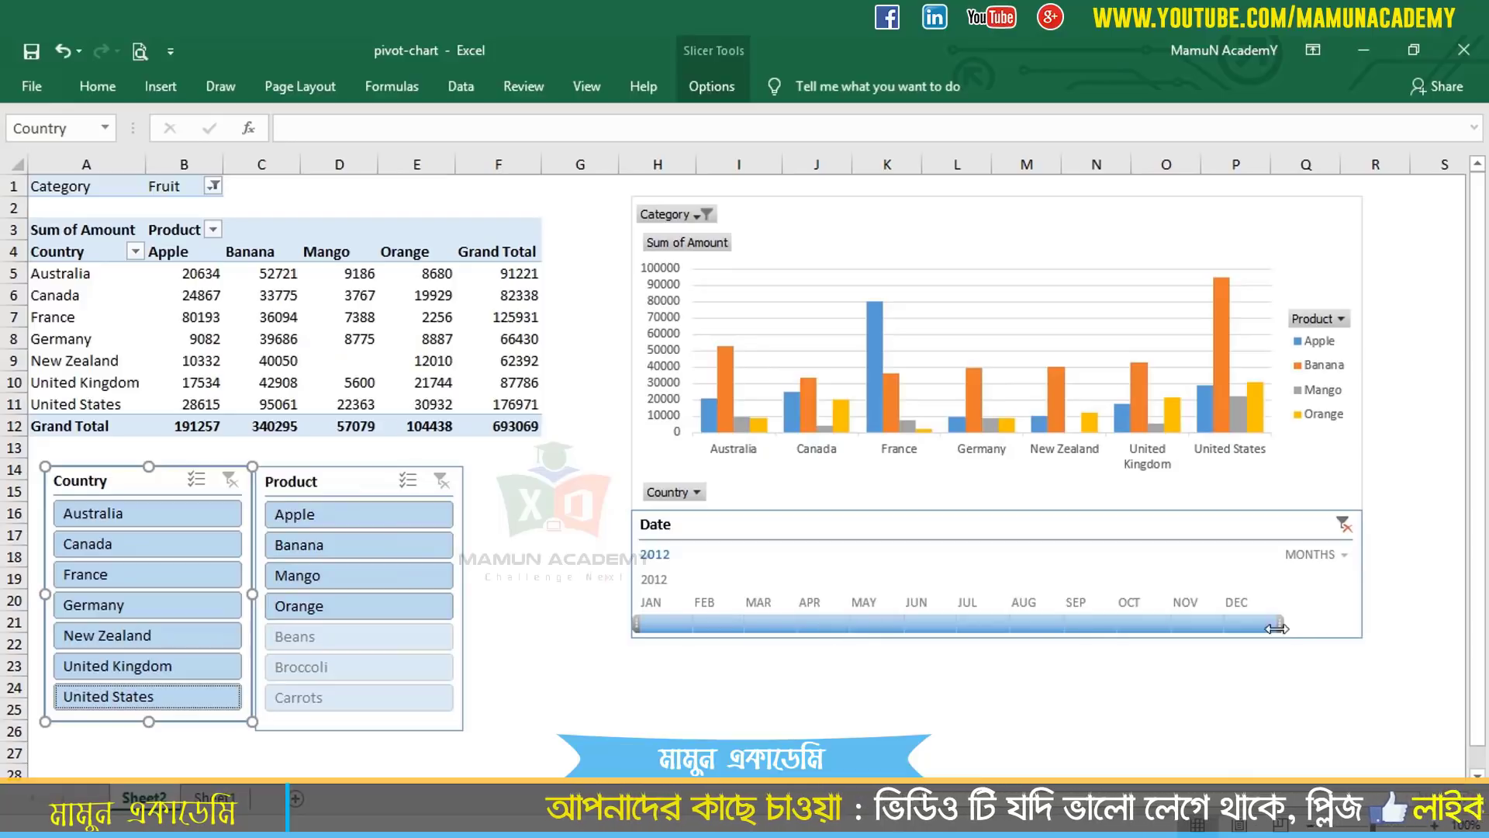
pyautogui.moveTo(1248, 636); pyautogui.dragTo(1123, 626)
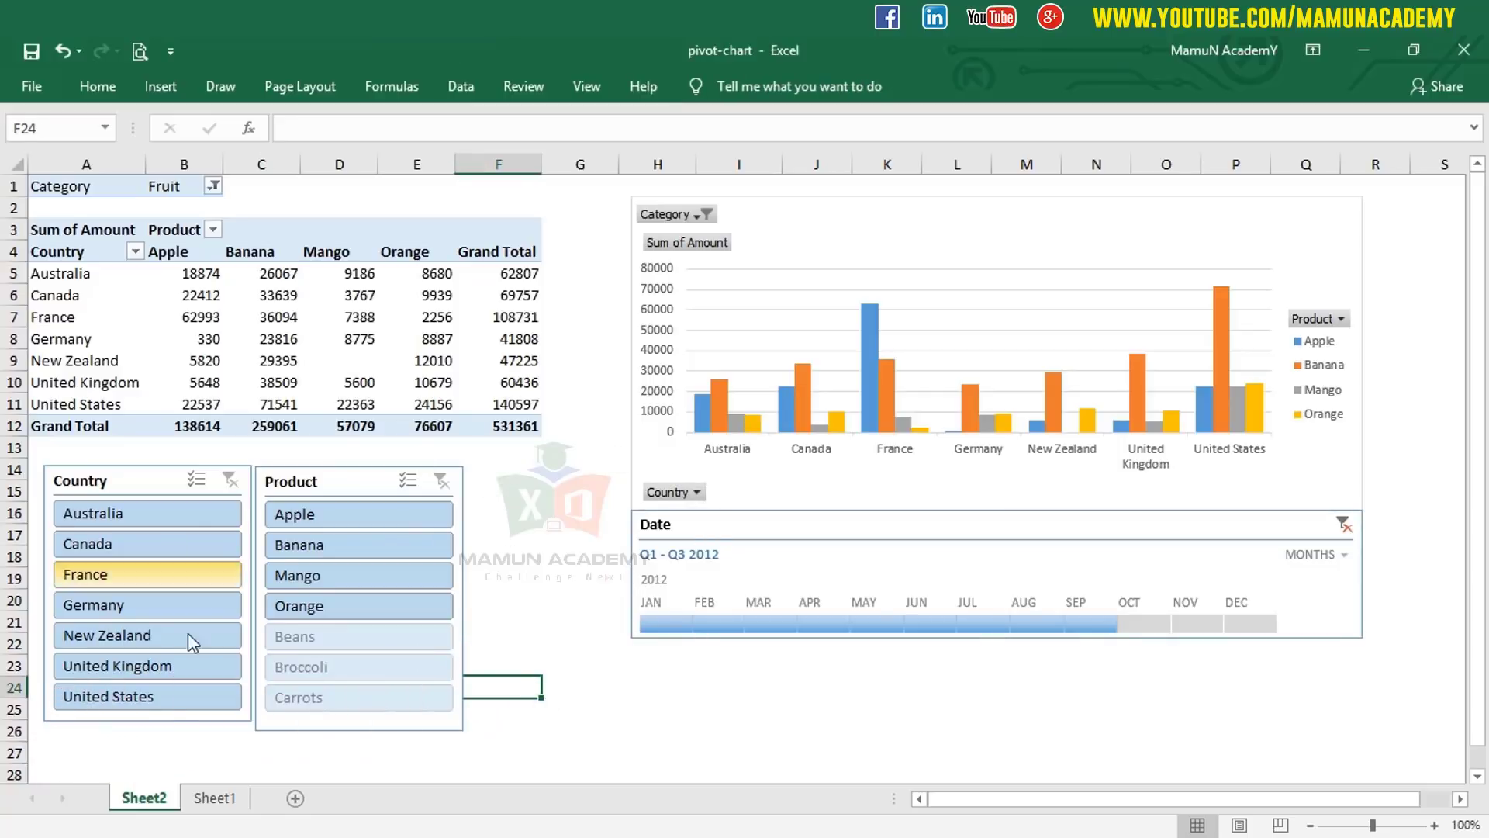
# Step: On Sheet1, pin the ribbon open and select a cell inside the sales data
pyautogui.click(216, 798)
pyautogui.click(223, 422)
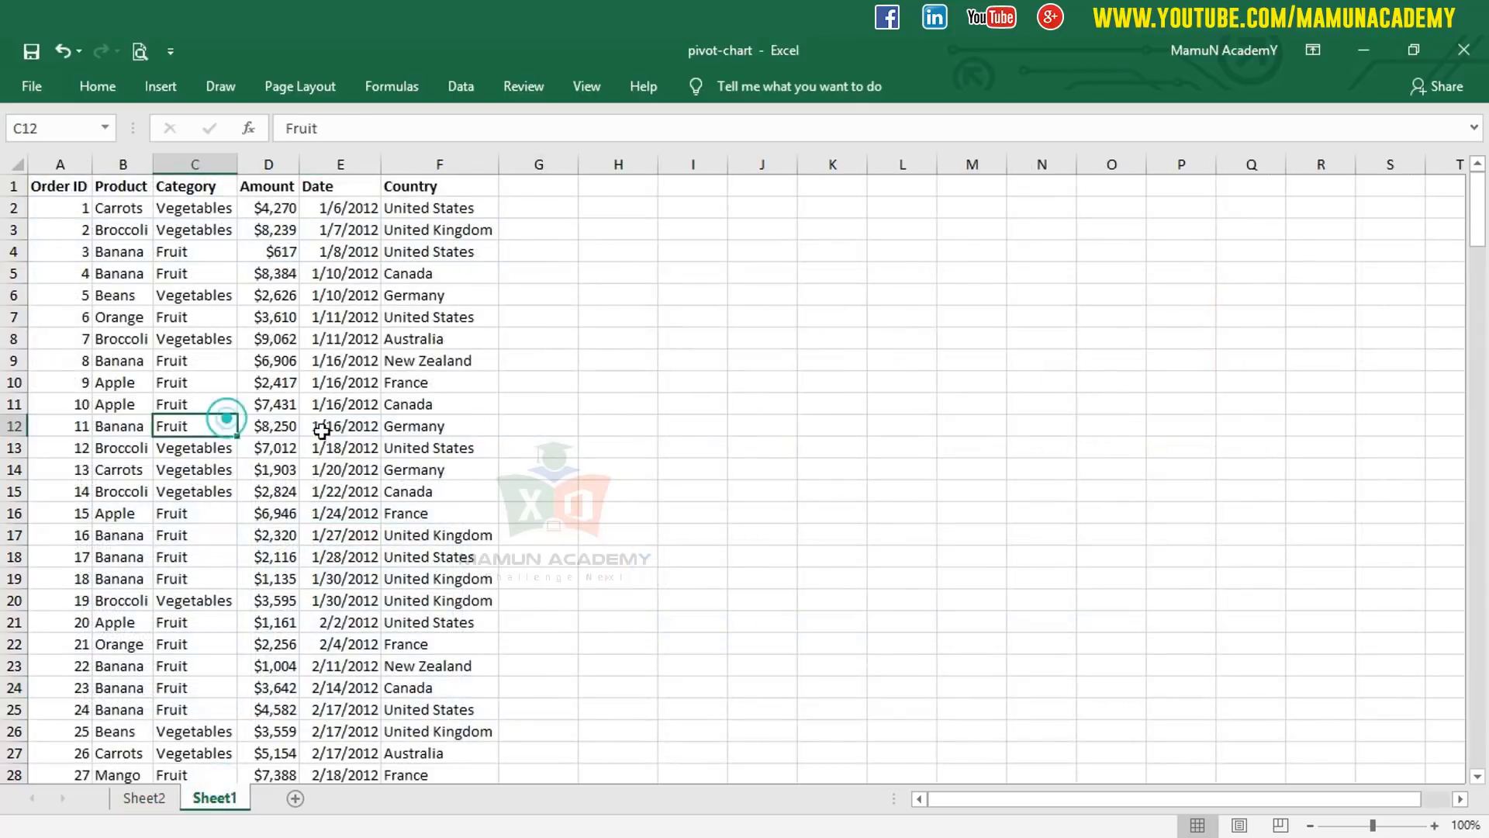
pyautogui.doubleClick(108, 92)
pyautogui.click(271, 397)
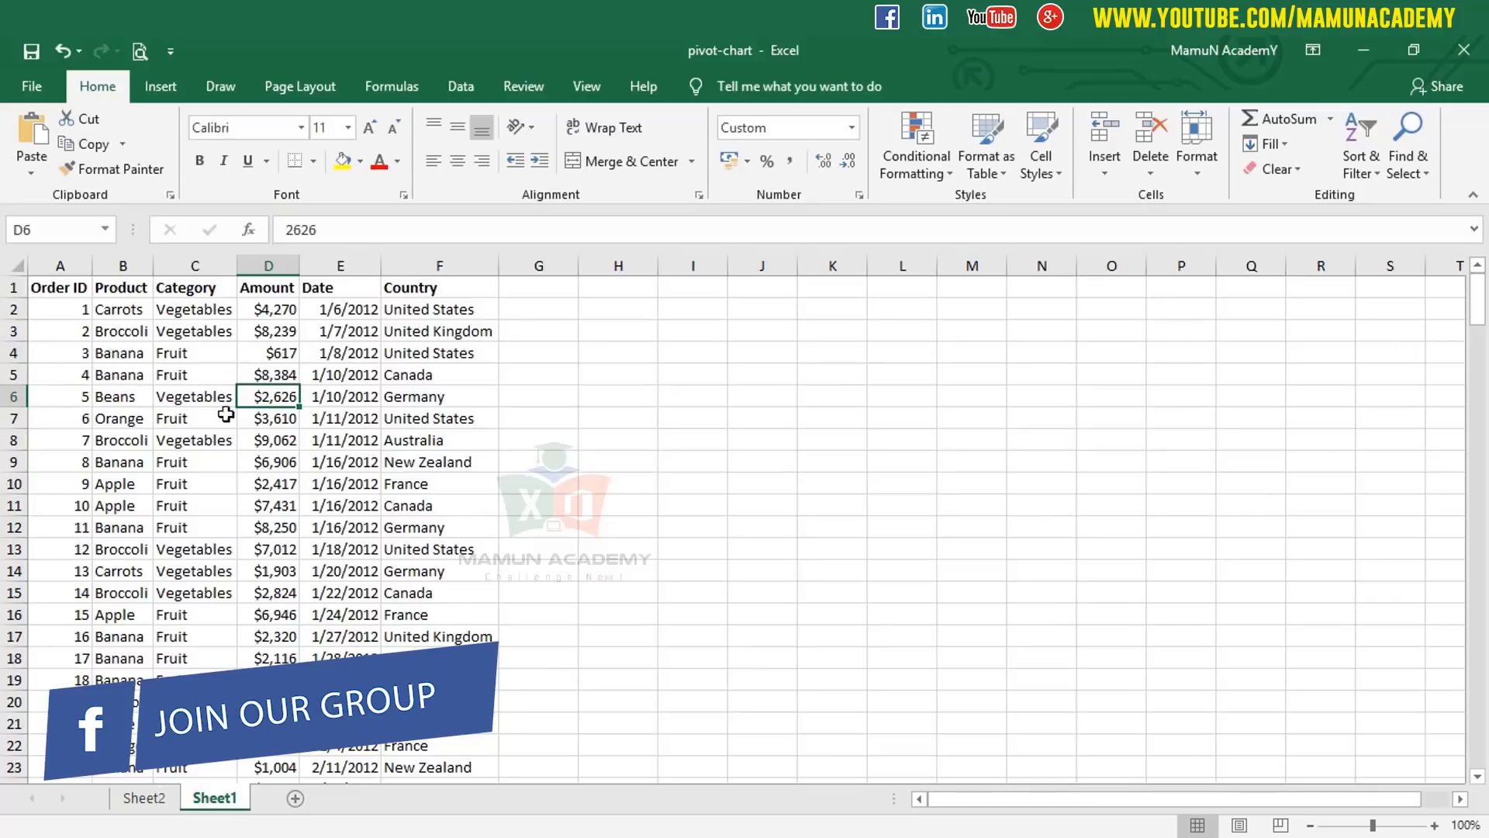
pyautogui.click(196, 486)
pyautogui.click(372, 380)
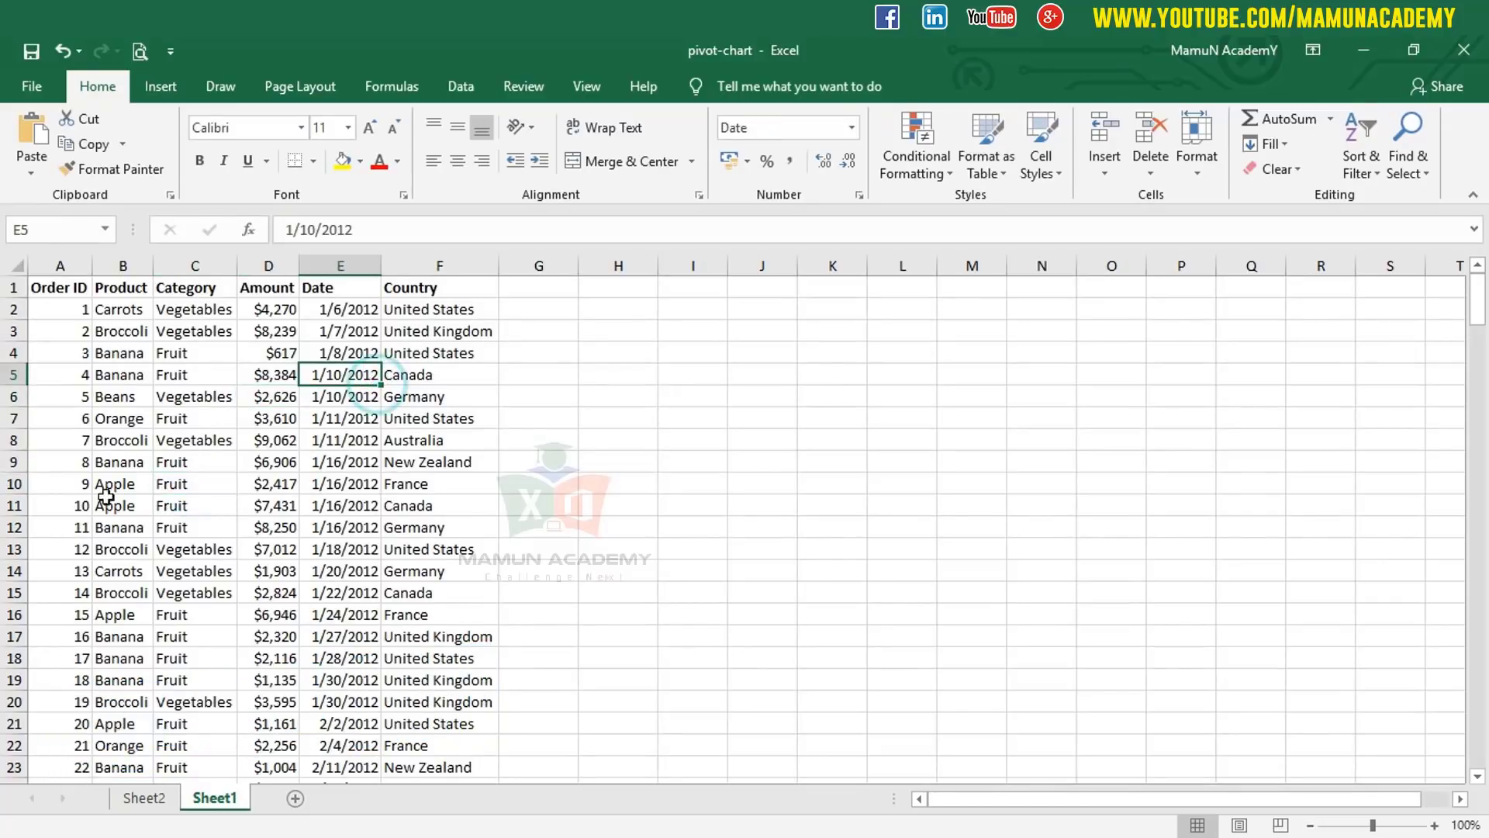
pyautogui.click(167, 526)
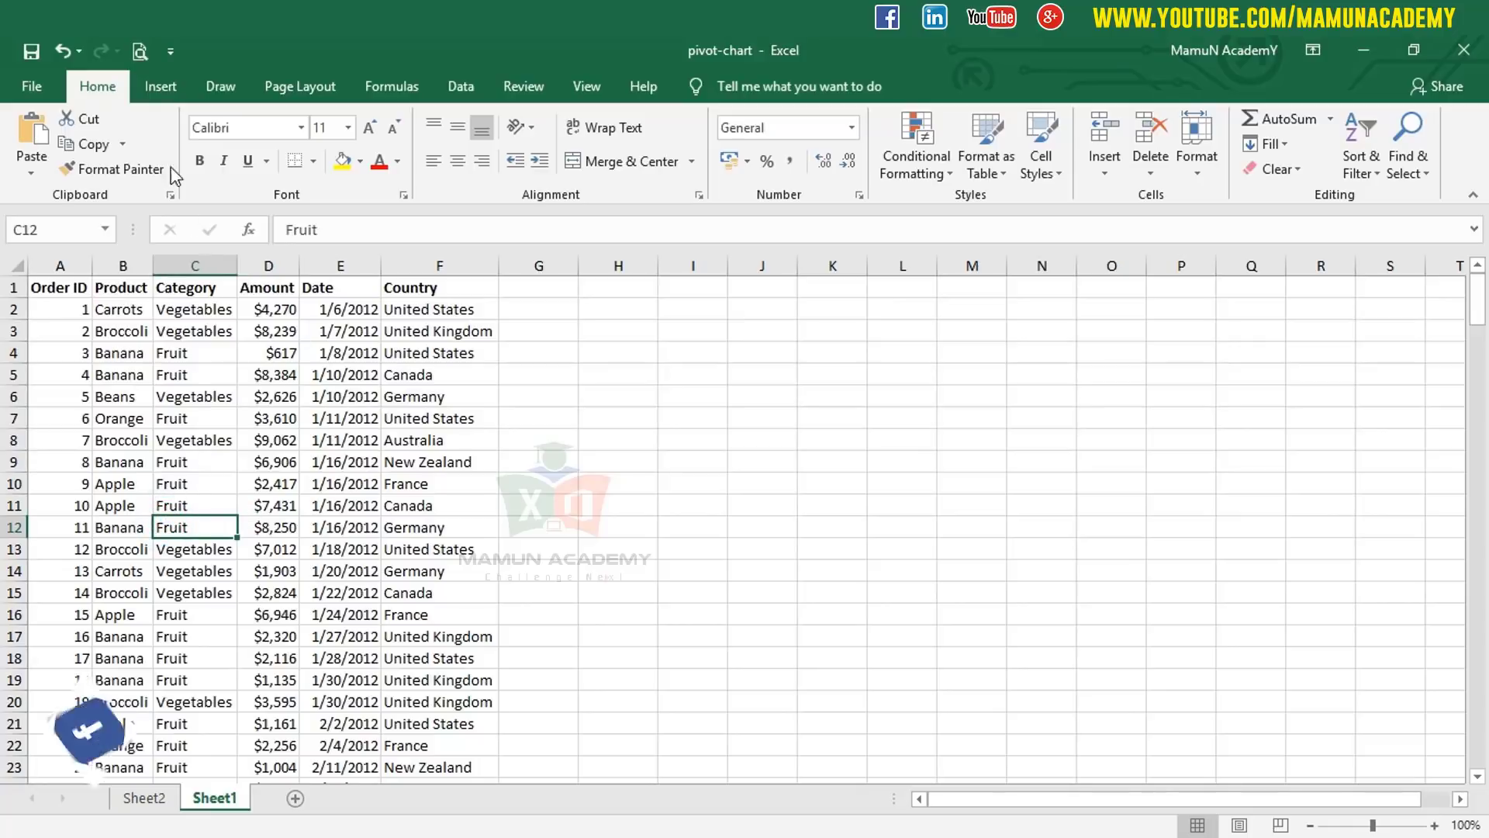
# Step: Open the Insert tab's PivotChart dropdown, reopening it after selecting a date cell
pyautogui.click(158, 90)
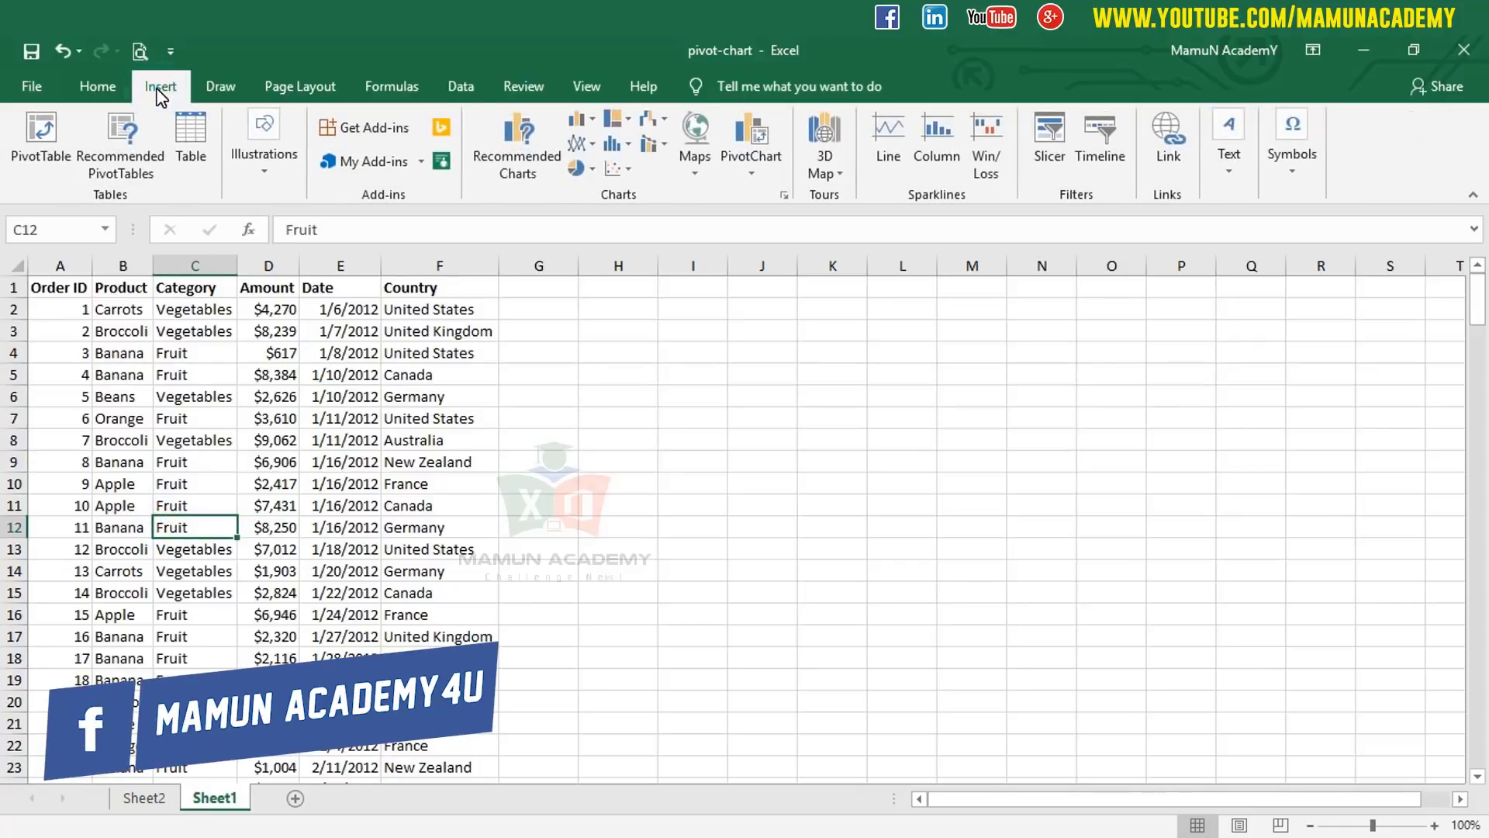
pyautogui.click(751, 176)
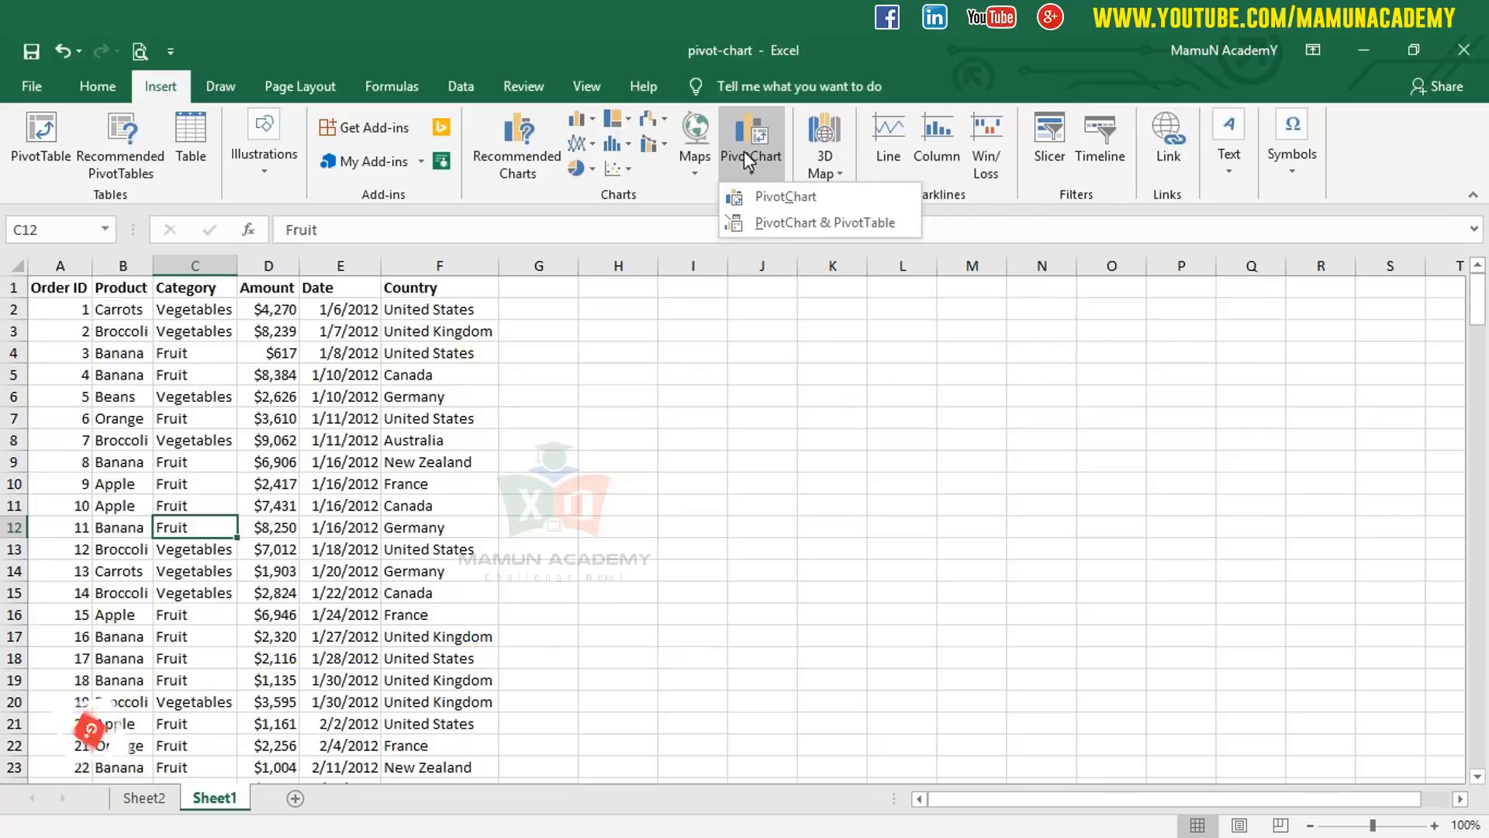
pyautogui.click(301, 439)
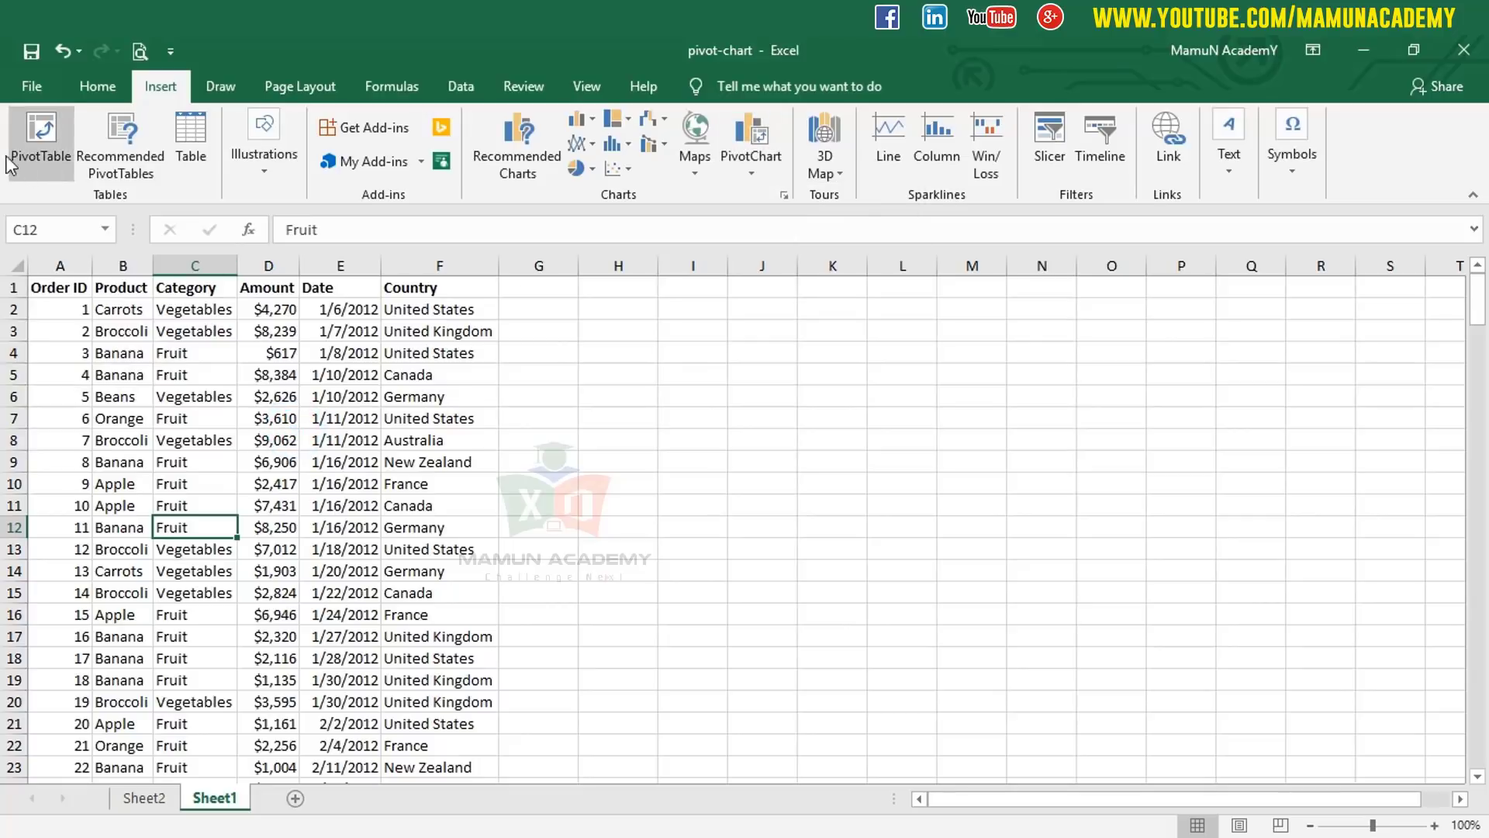
pyautogui.click(304, 417)
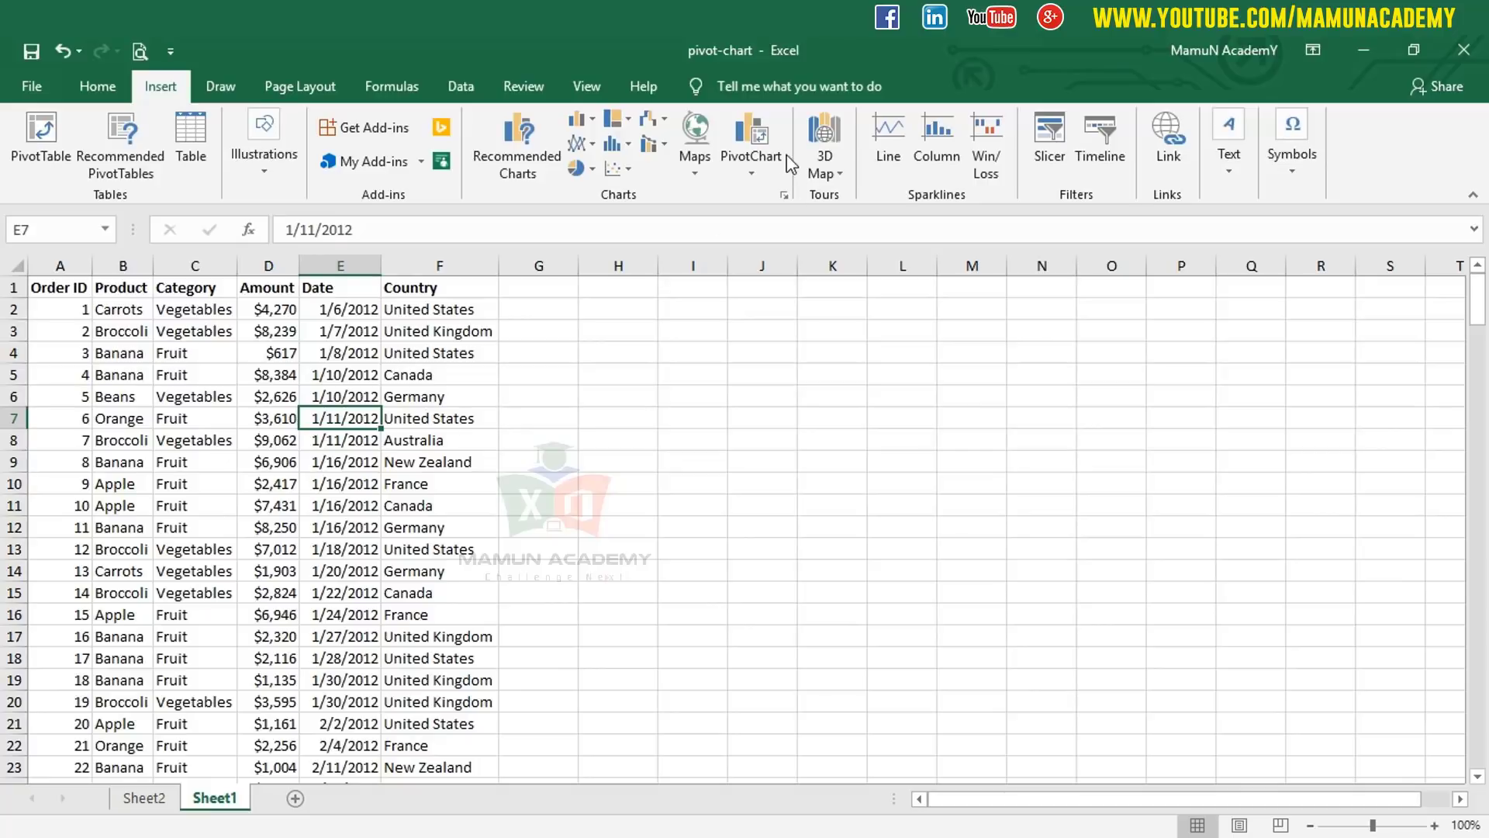
pyautogui.click(752, 177)
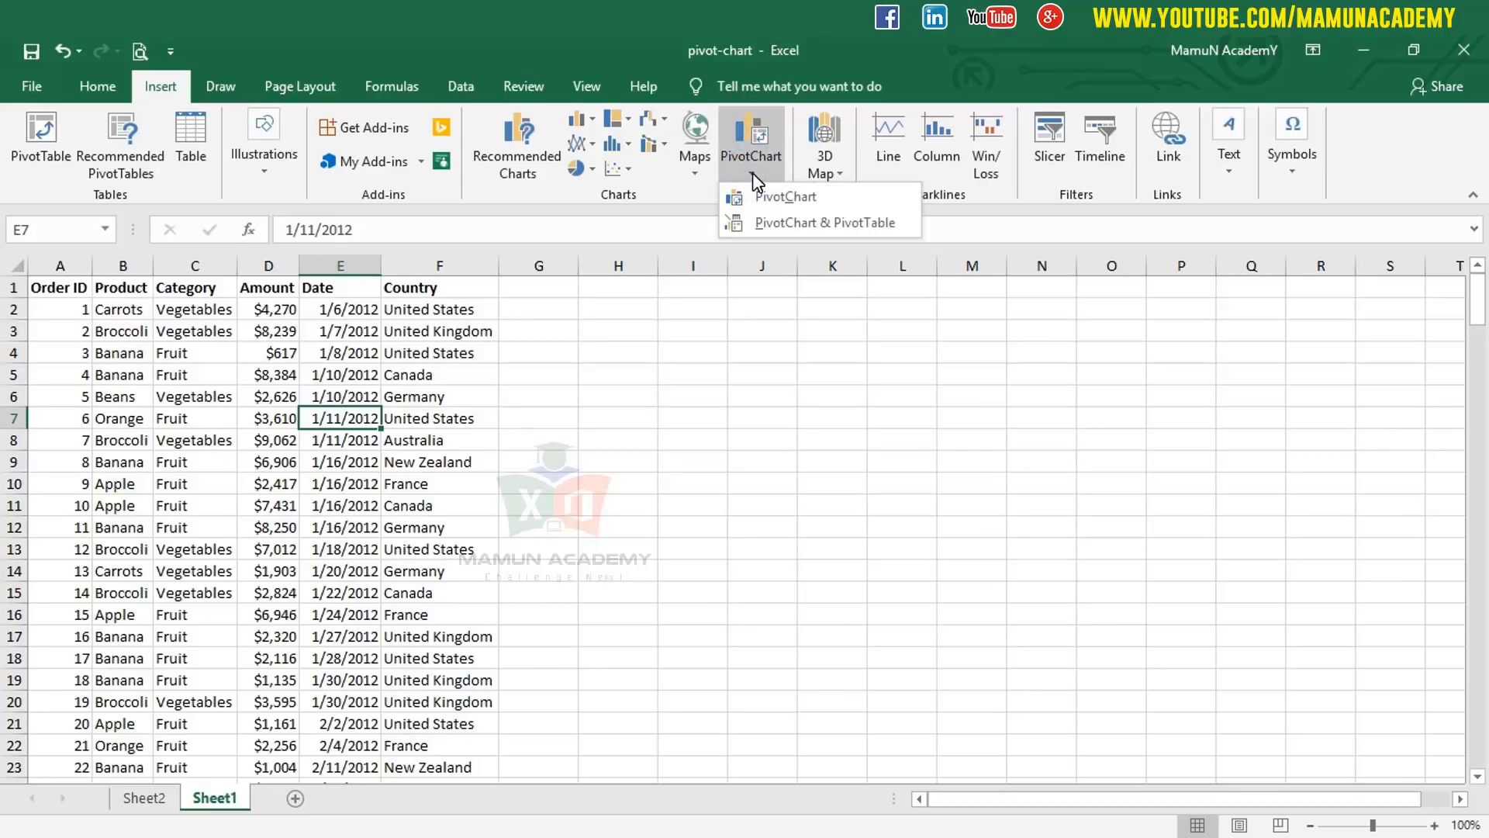
# Step: Start a PivotChart from the data, cancelling and restarting it from different cells
pyautogui.click(779, 197)
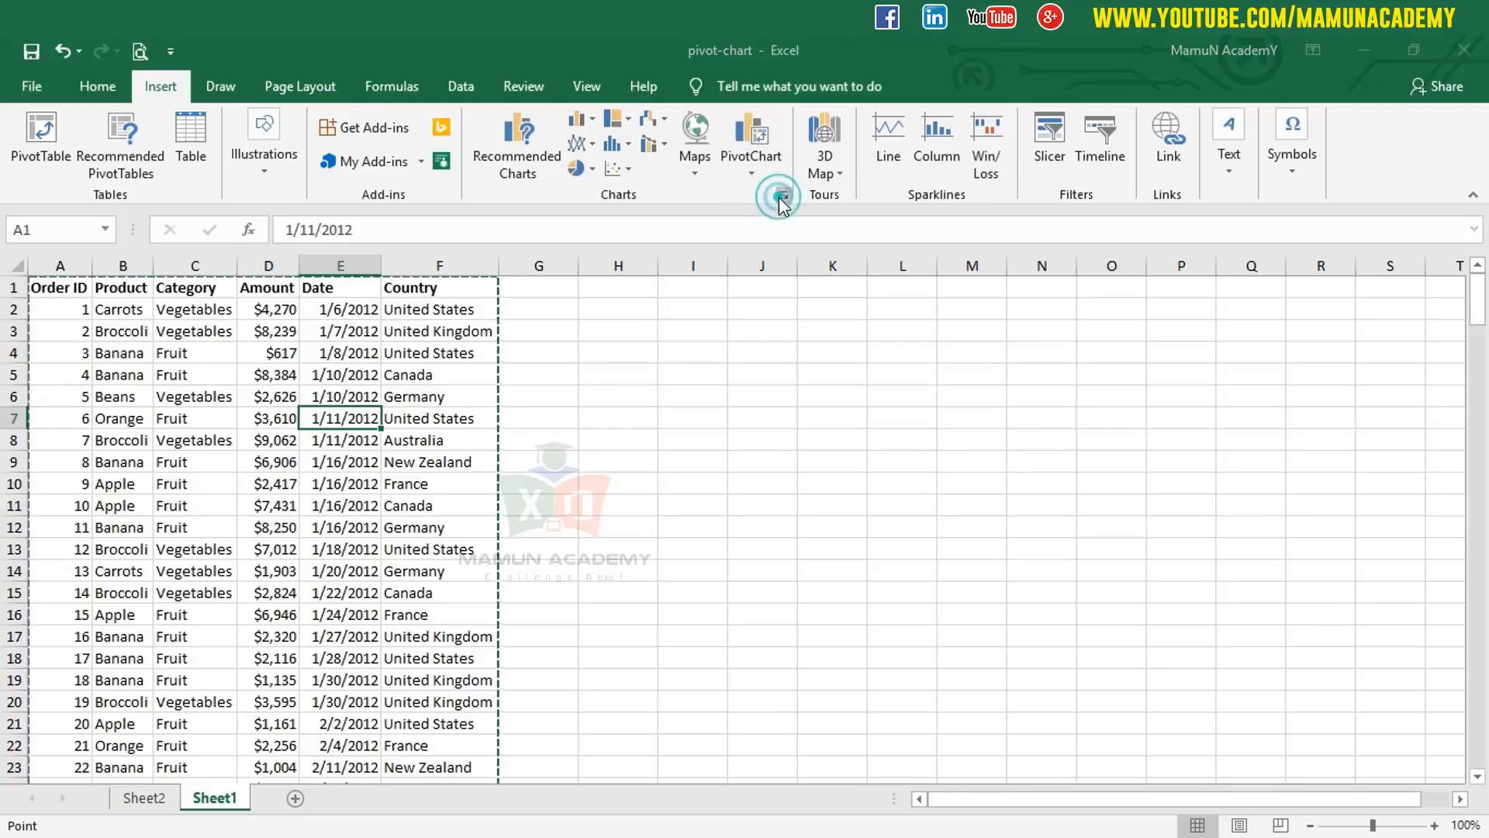
pyautogui.moveTo(735, 380); pyautogui.dragTo(722, 311)
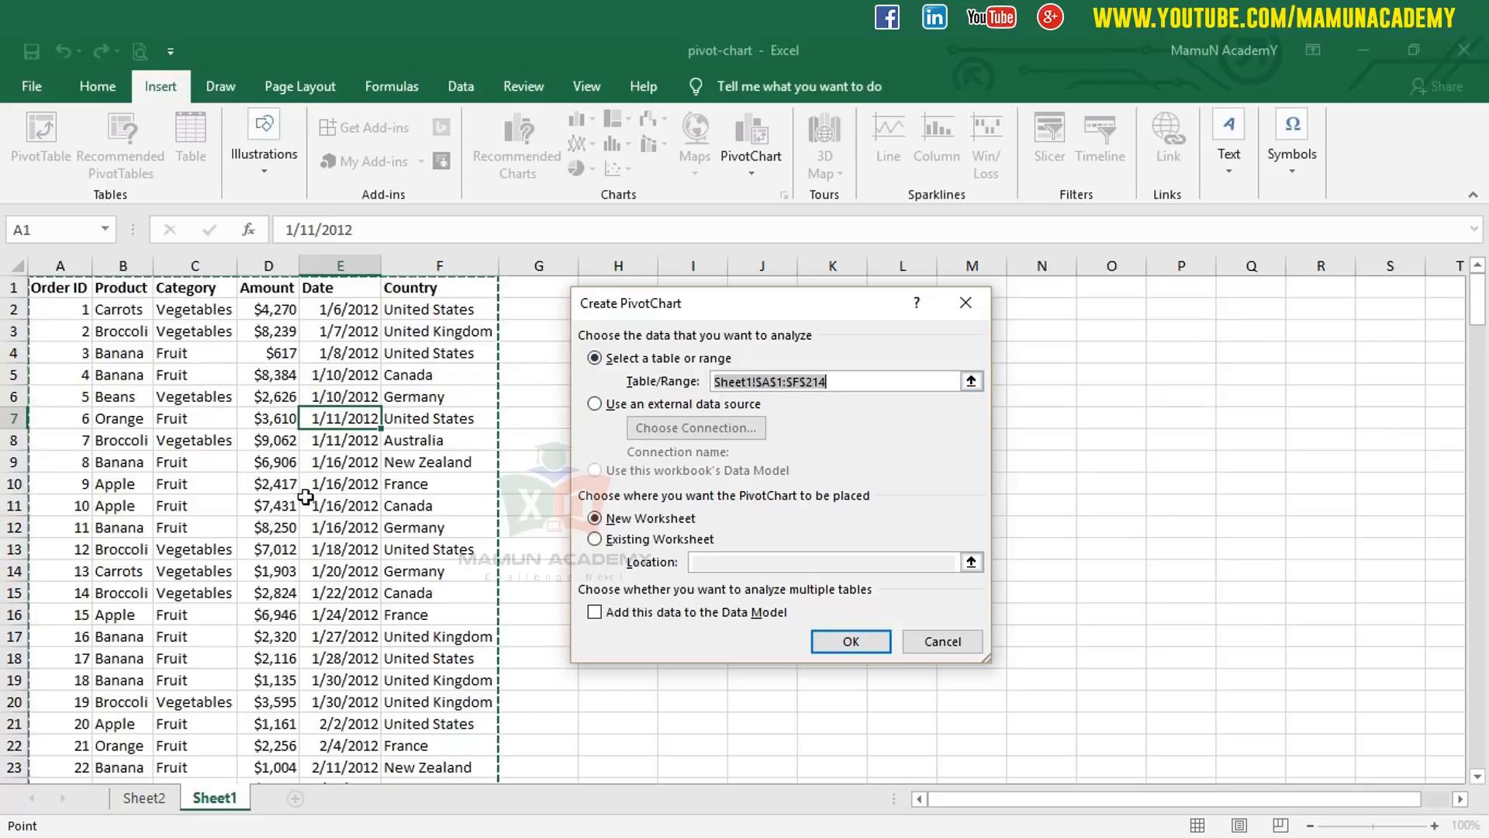
pyautogui.click(933, 644)
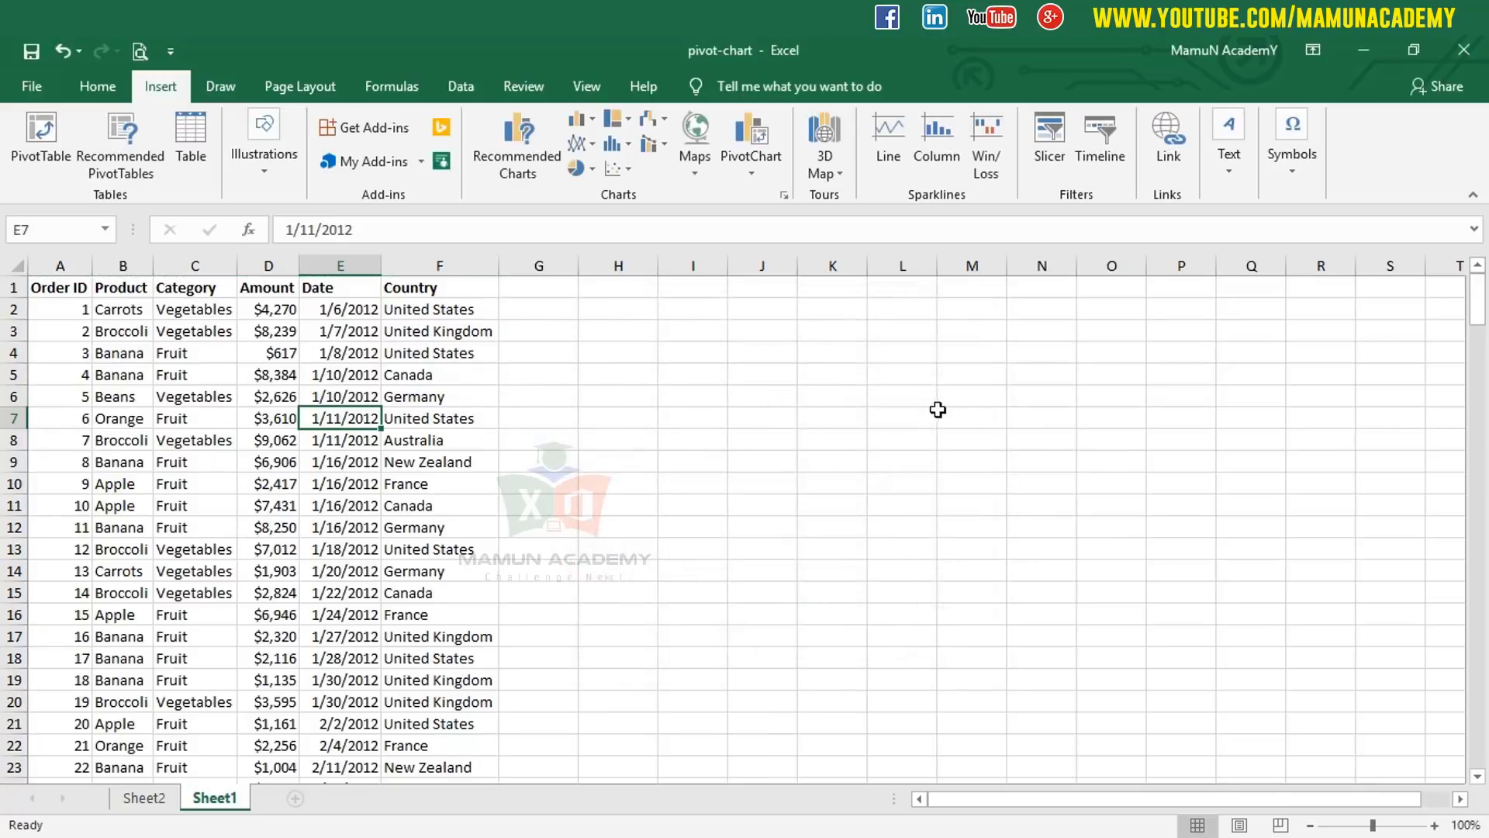
pyautogui.click(941, 413)
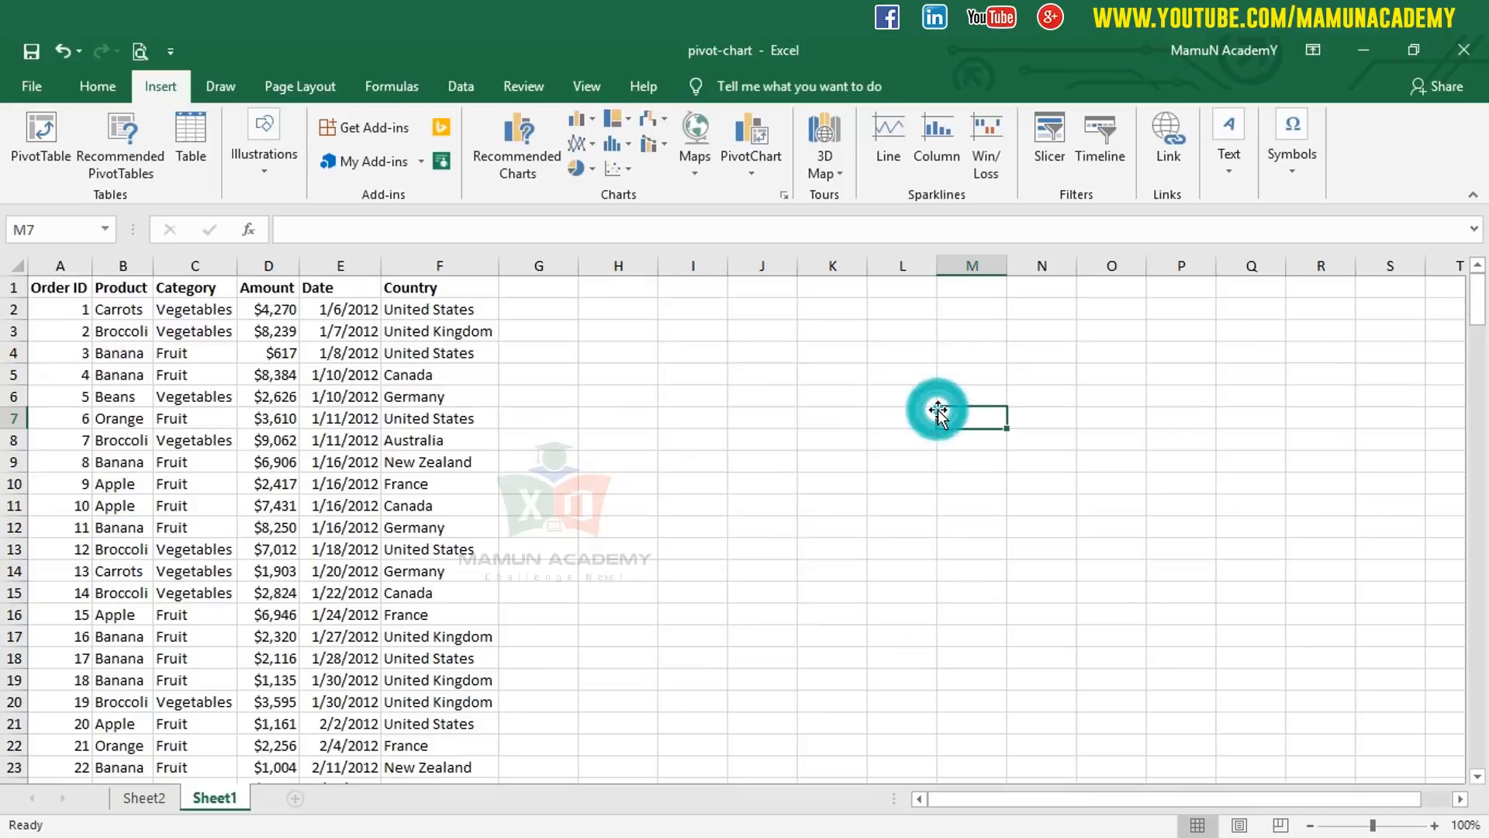
pyautogui.click(751, 139)
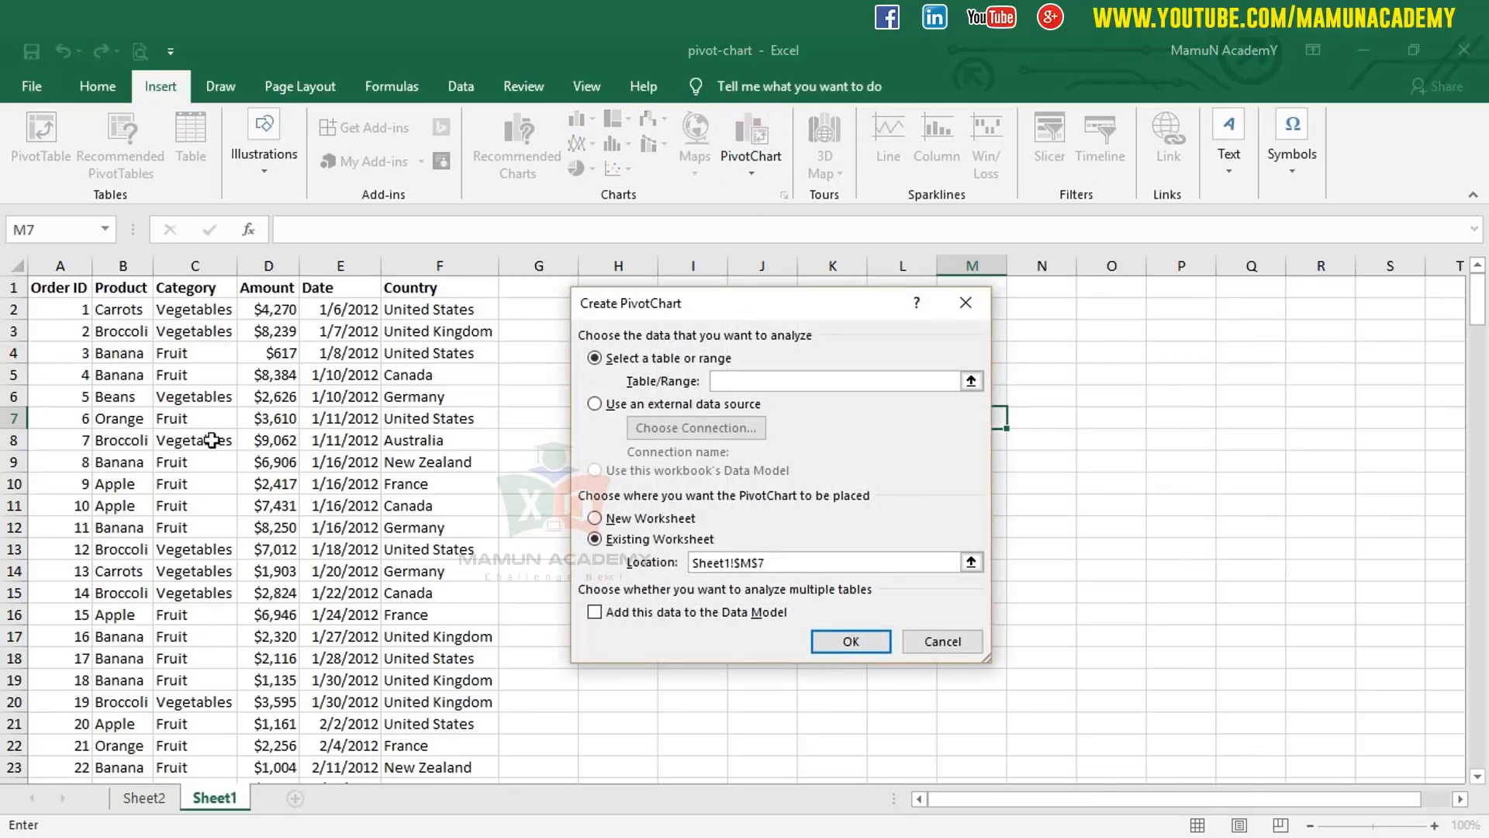
pyautogui.click(962, 642)
pyautogui.click(341, 462)
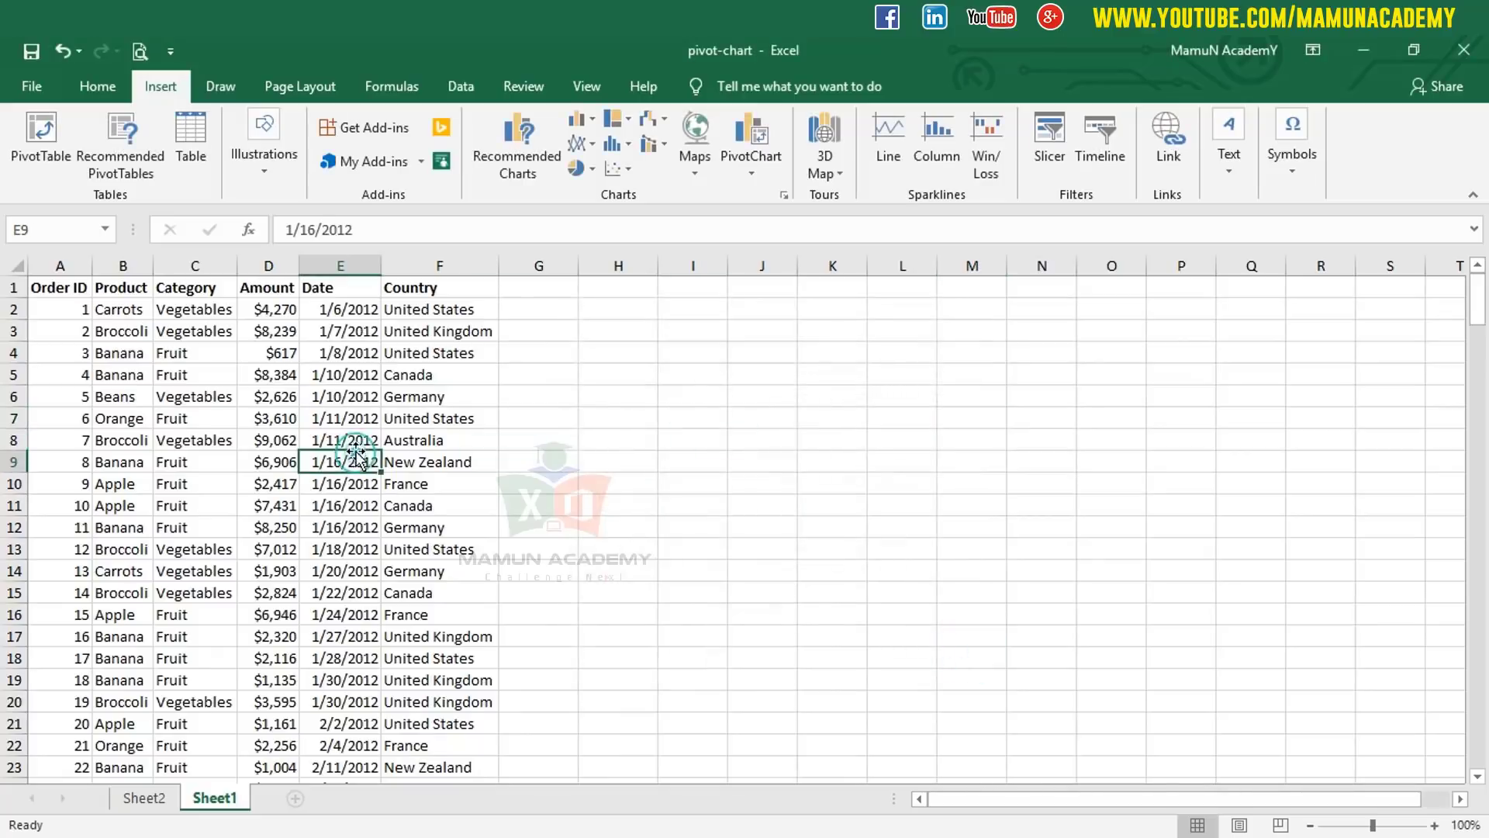
pyautogui.click(743, 132)
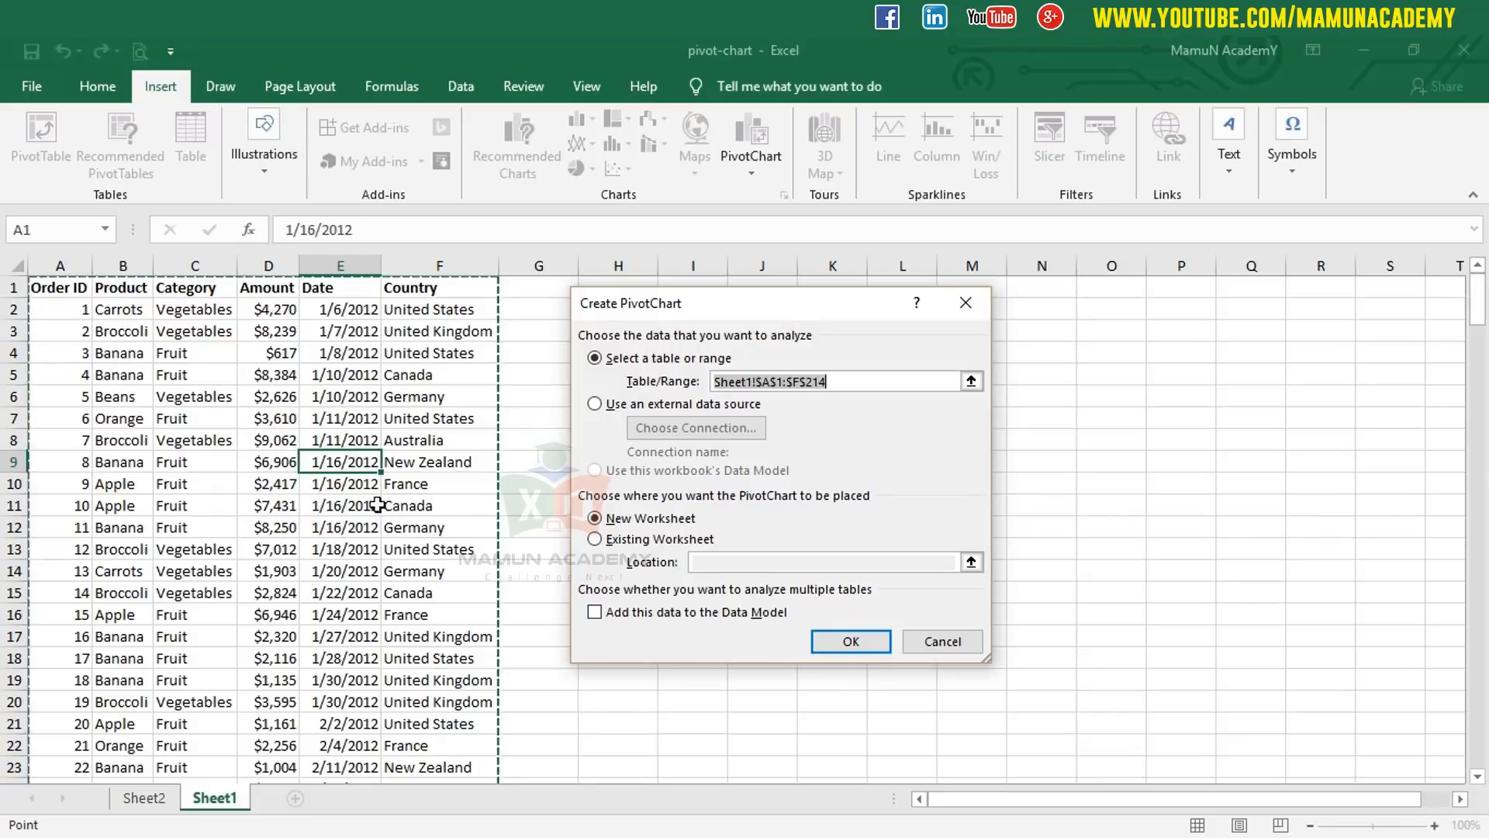
# Step: Set the PivotChart source to Sheet1!$A$1:$F$214 and place it on a new worksheet
pyautogui.click(876, 381)
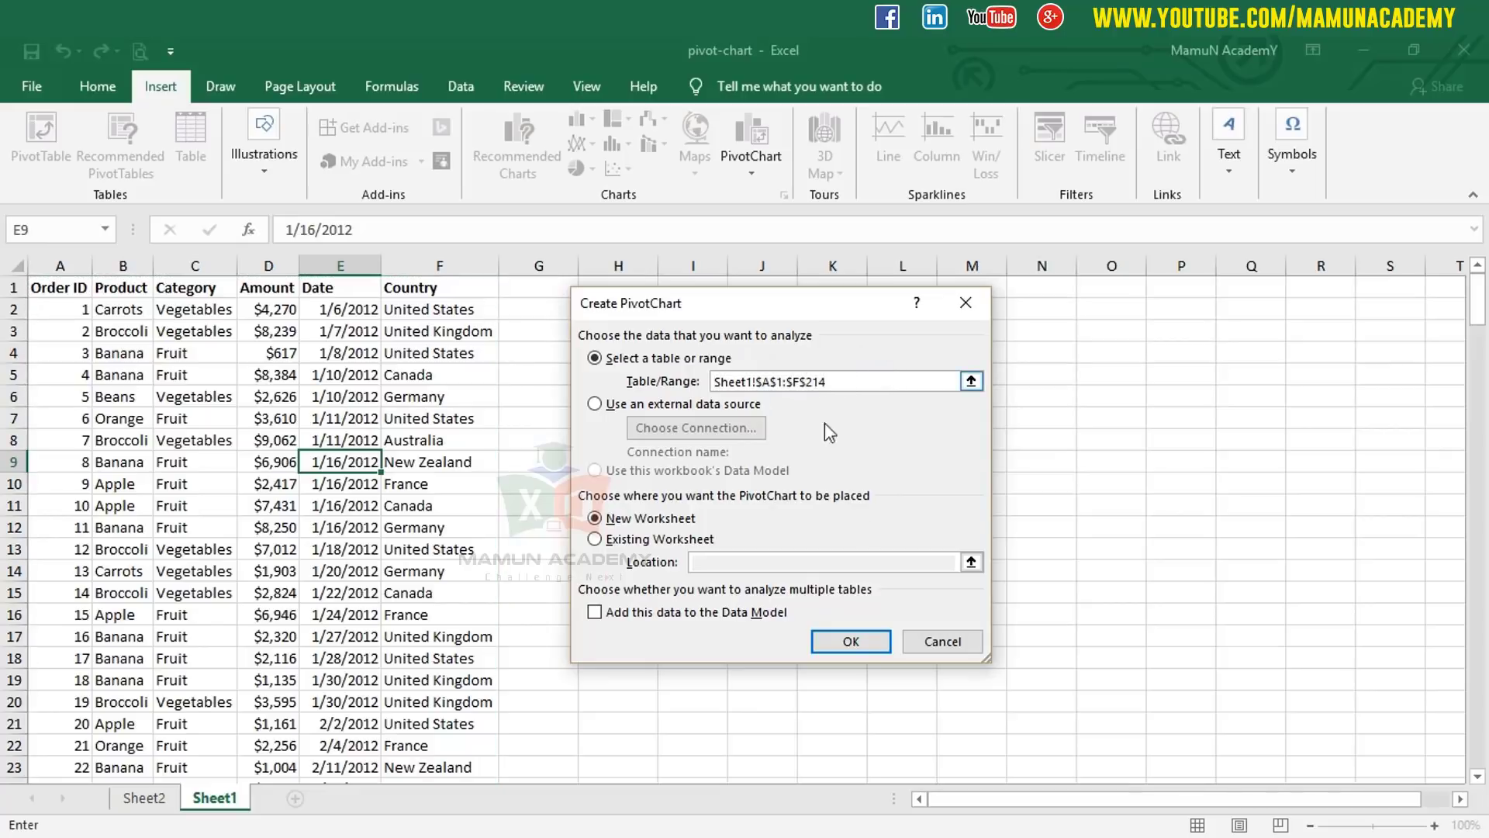
pyautogui.click(942, 640)
pyautogui.click(763, 461)
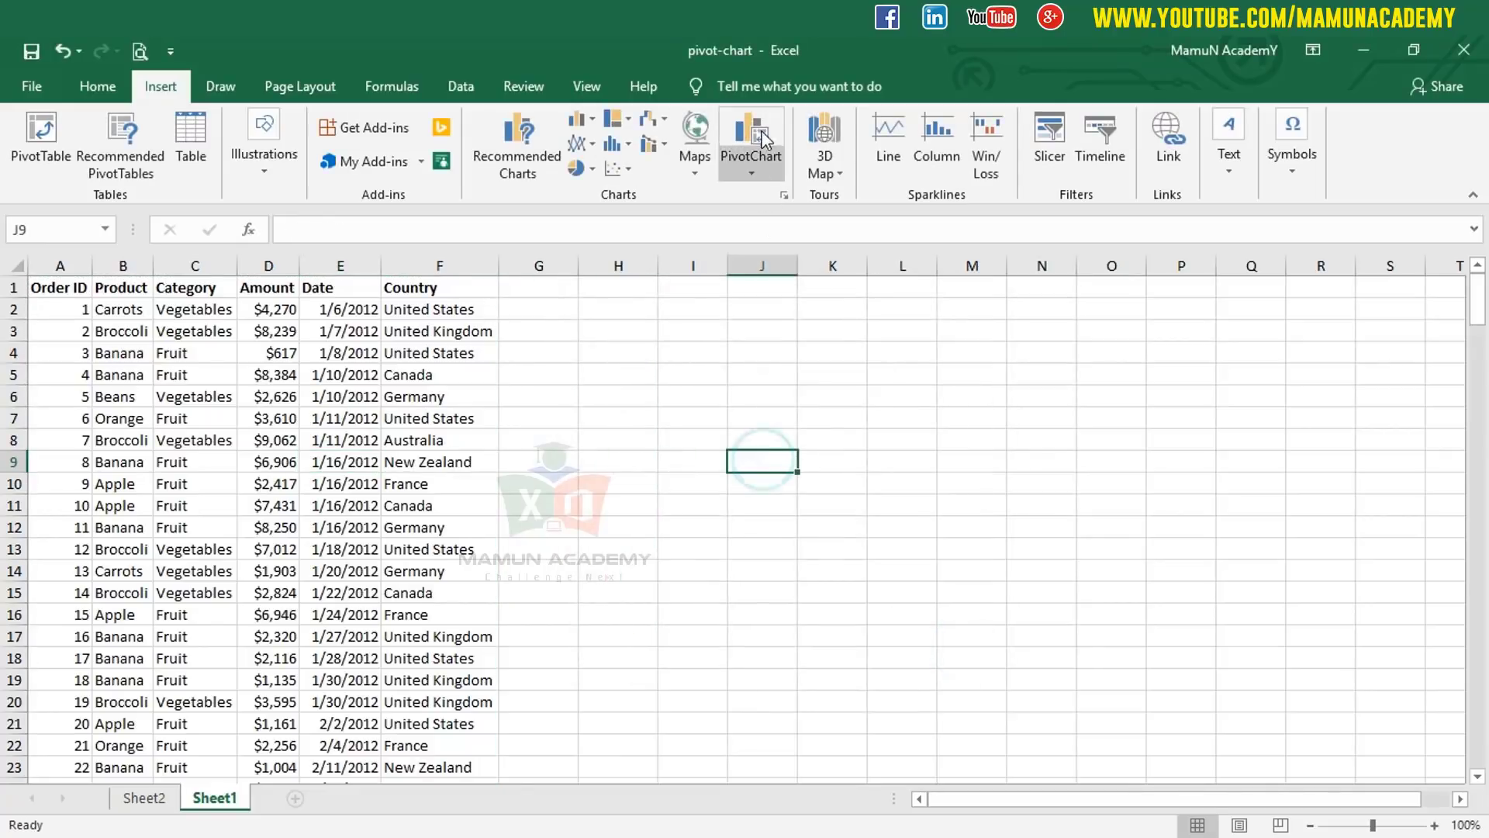
pyautogui.click(751, 135)
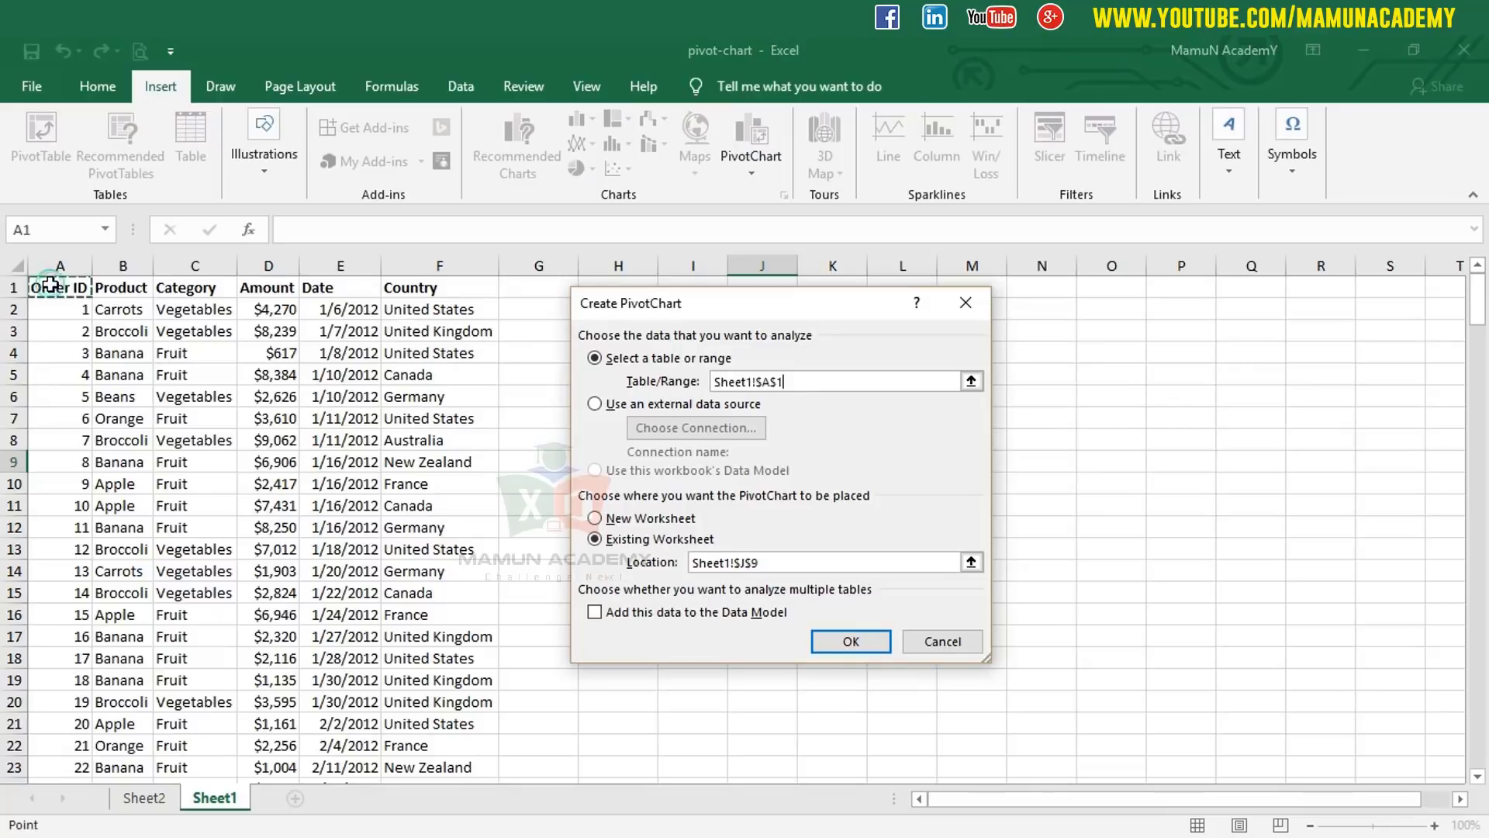
pyautogui.hotkey('ctrl', 'shift', 'Down')
pyautogui.hotkey('ctrl', 'shift', 'Right')
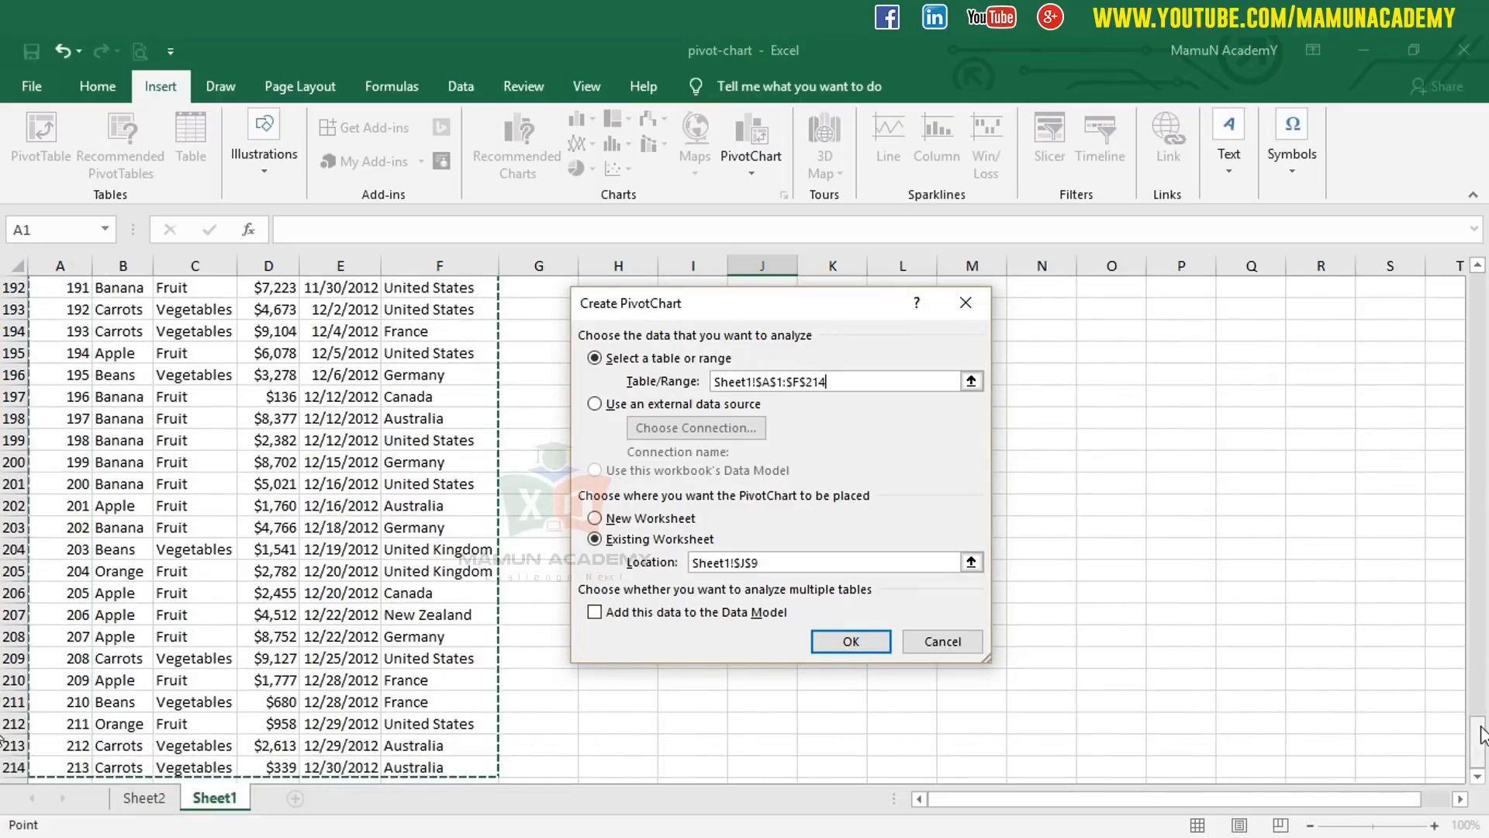
pyautogui.moveTo(1477, 732); pyautogui.dragTo(1477, 298)
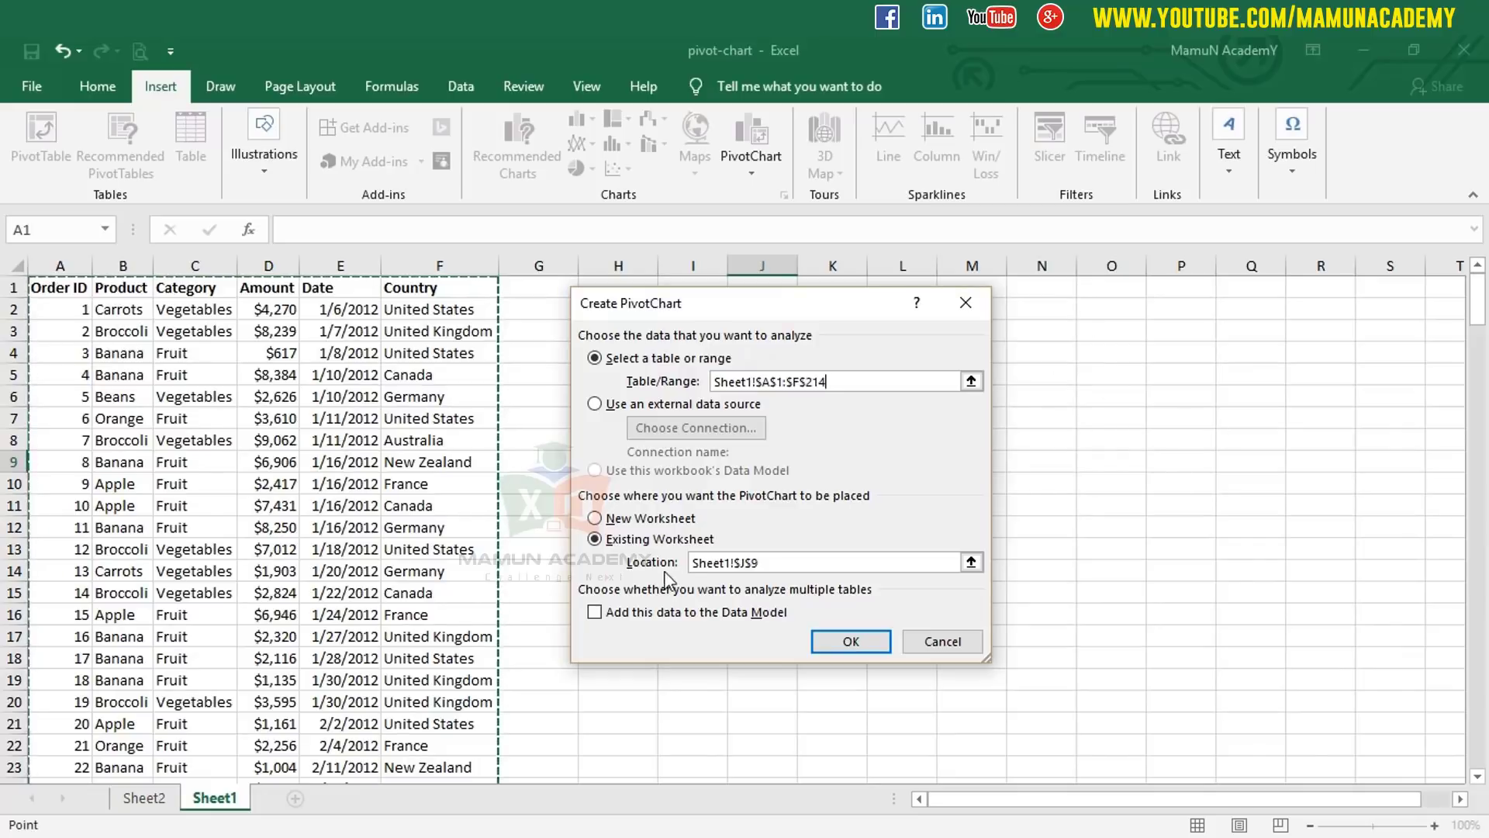
pyautogui.click(630, 520)
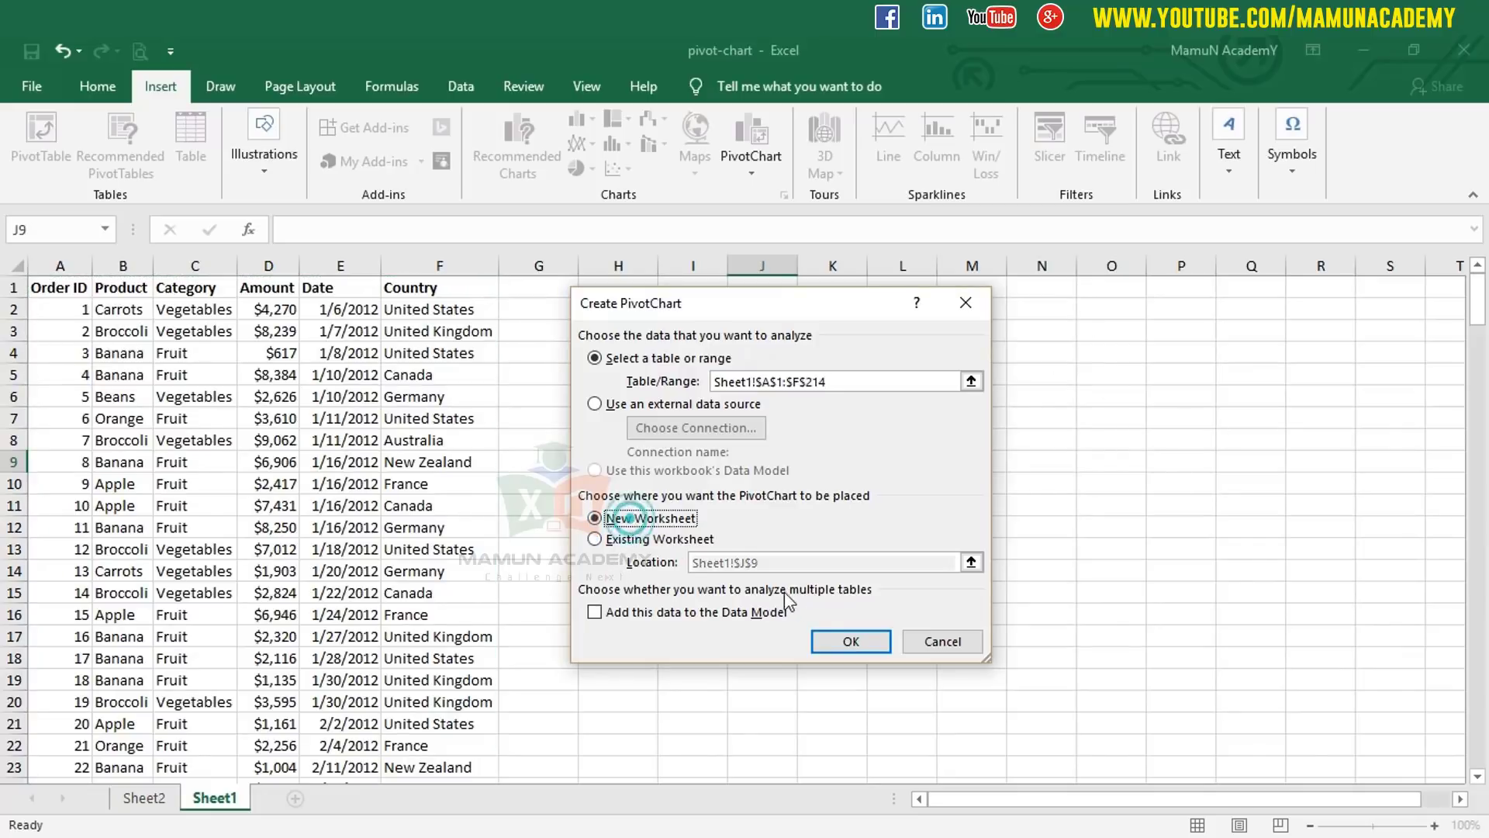
# Step: Create the PivotChart on Sheet3 and add Category as a report filter
pyautogui.click(863, 642)
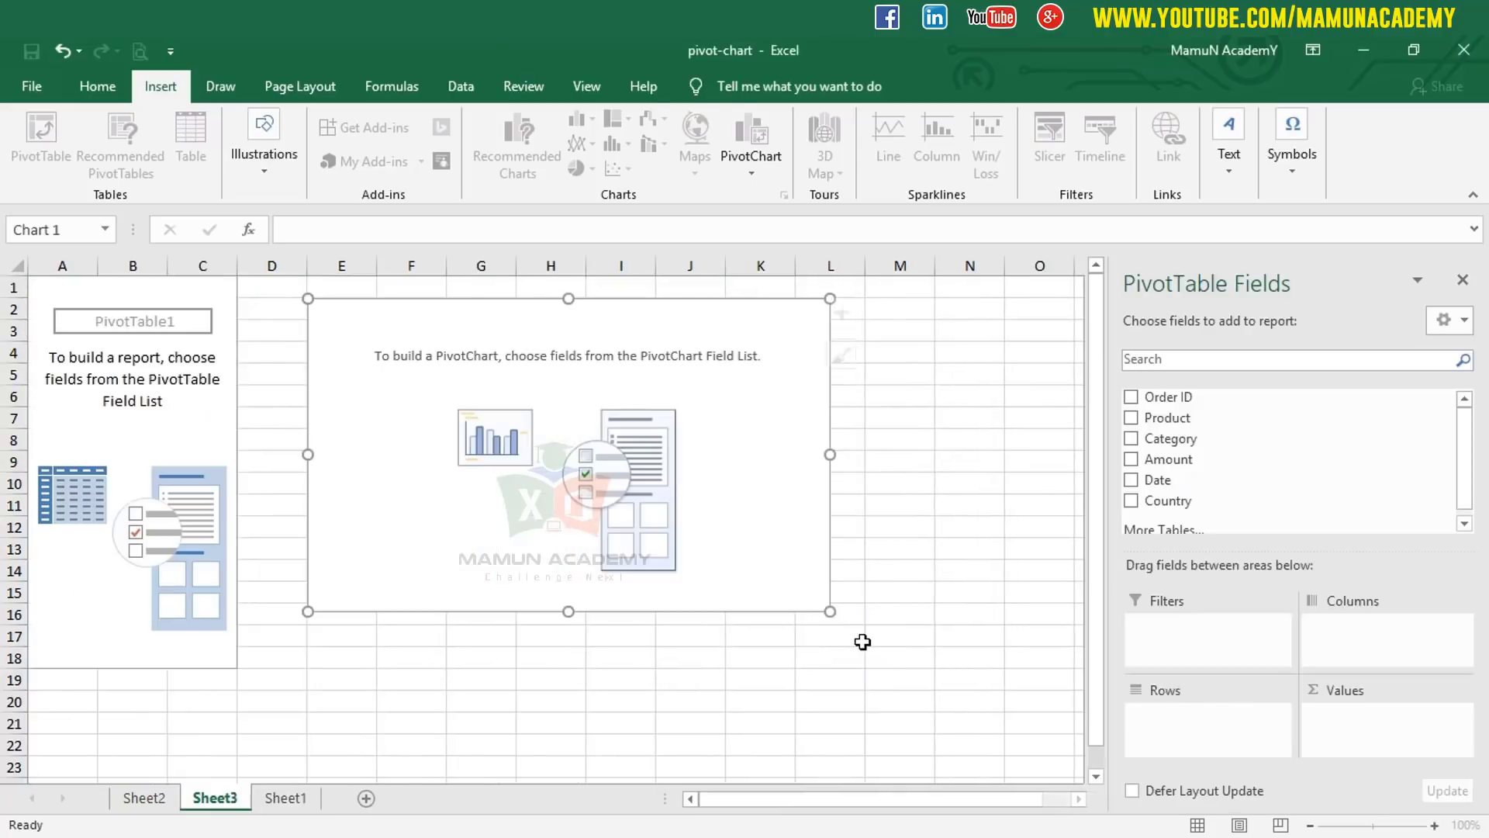
pyautogui.click(144, 799)
pyautogui.click(289, 411)
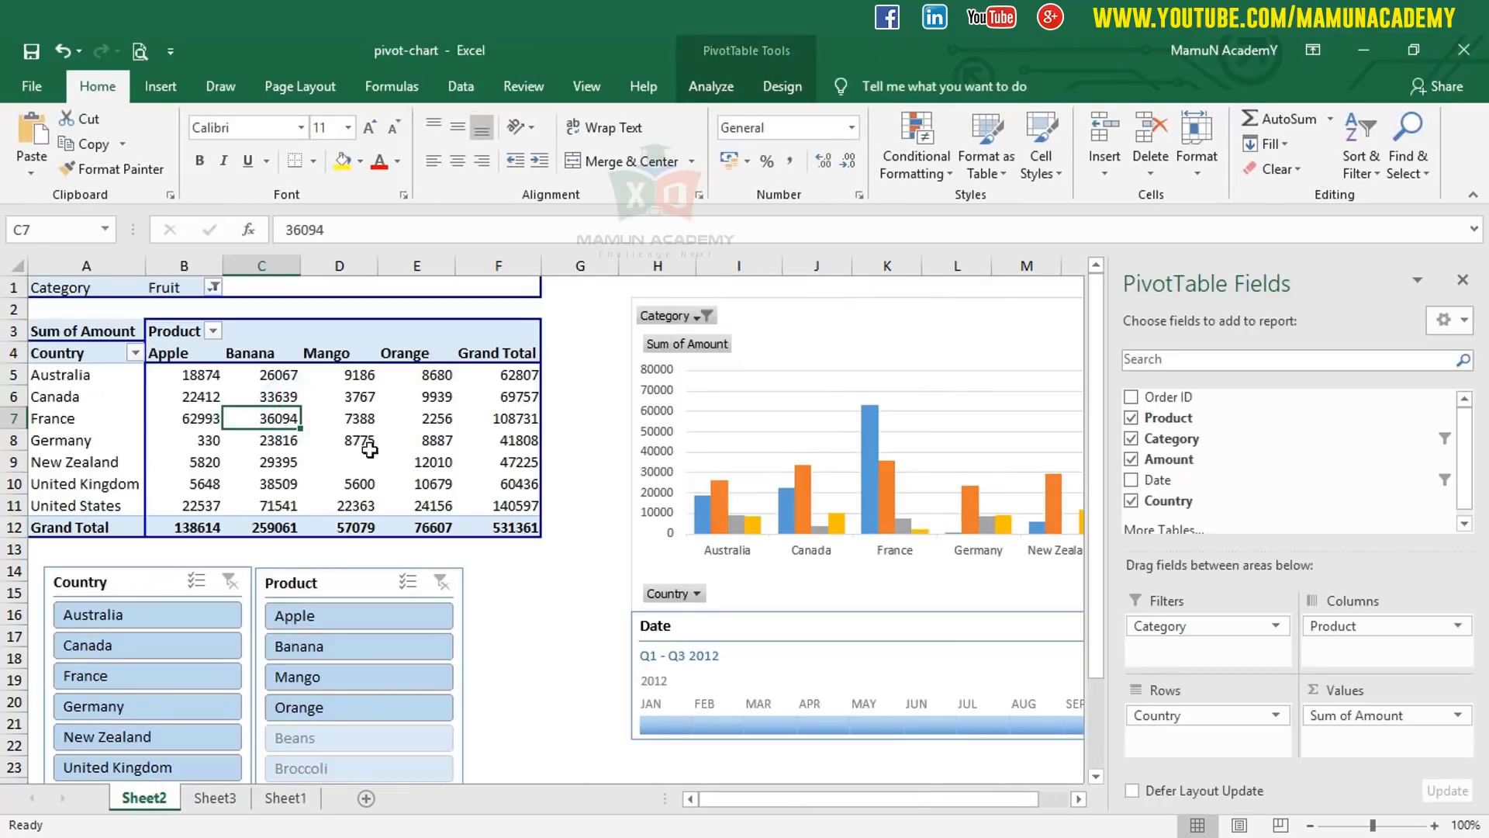
pyautogui.click(711, 86)
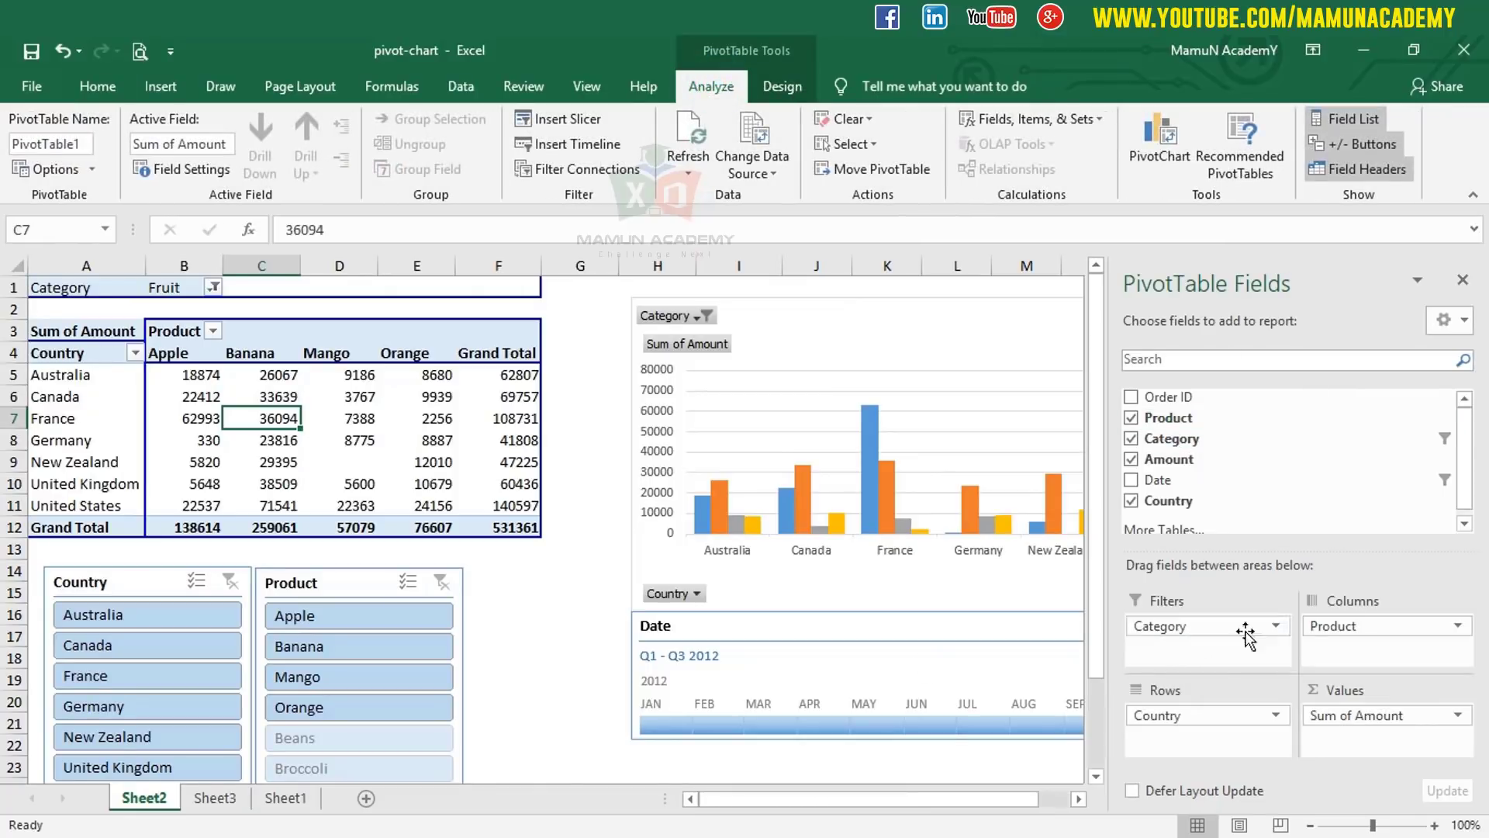
pyautogui.click(215, 797)
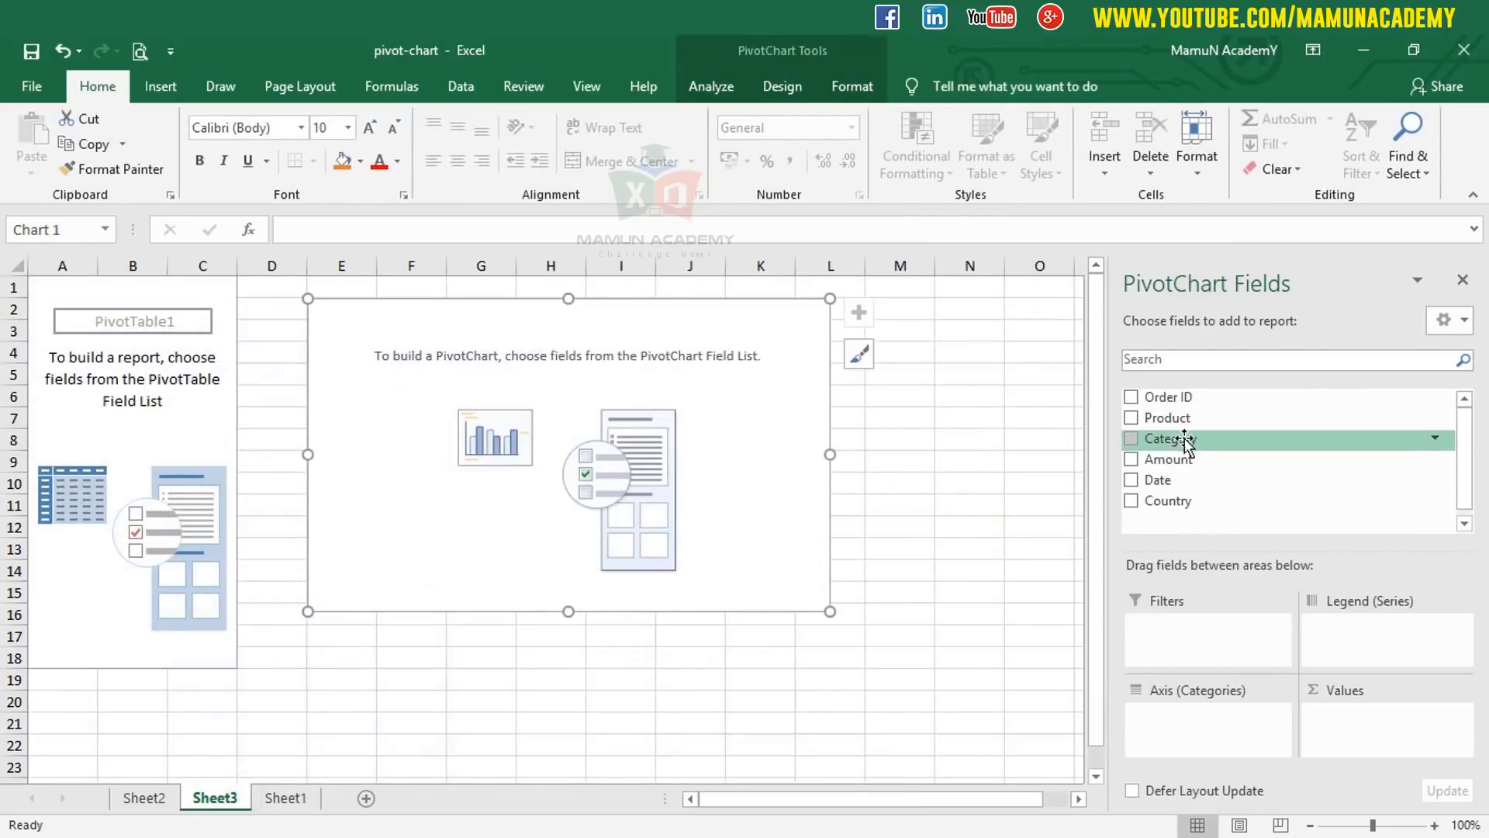
pyautogui.moveTo(1185, 437); pyautogui.dragTo(1208, 655)
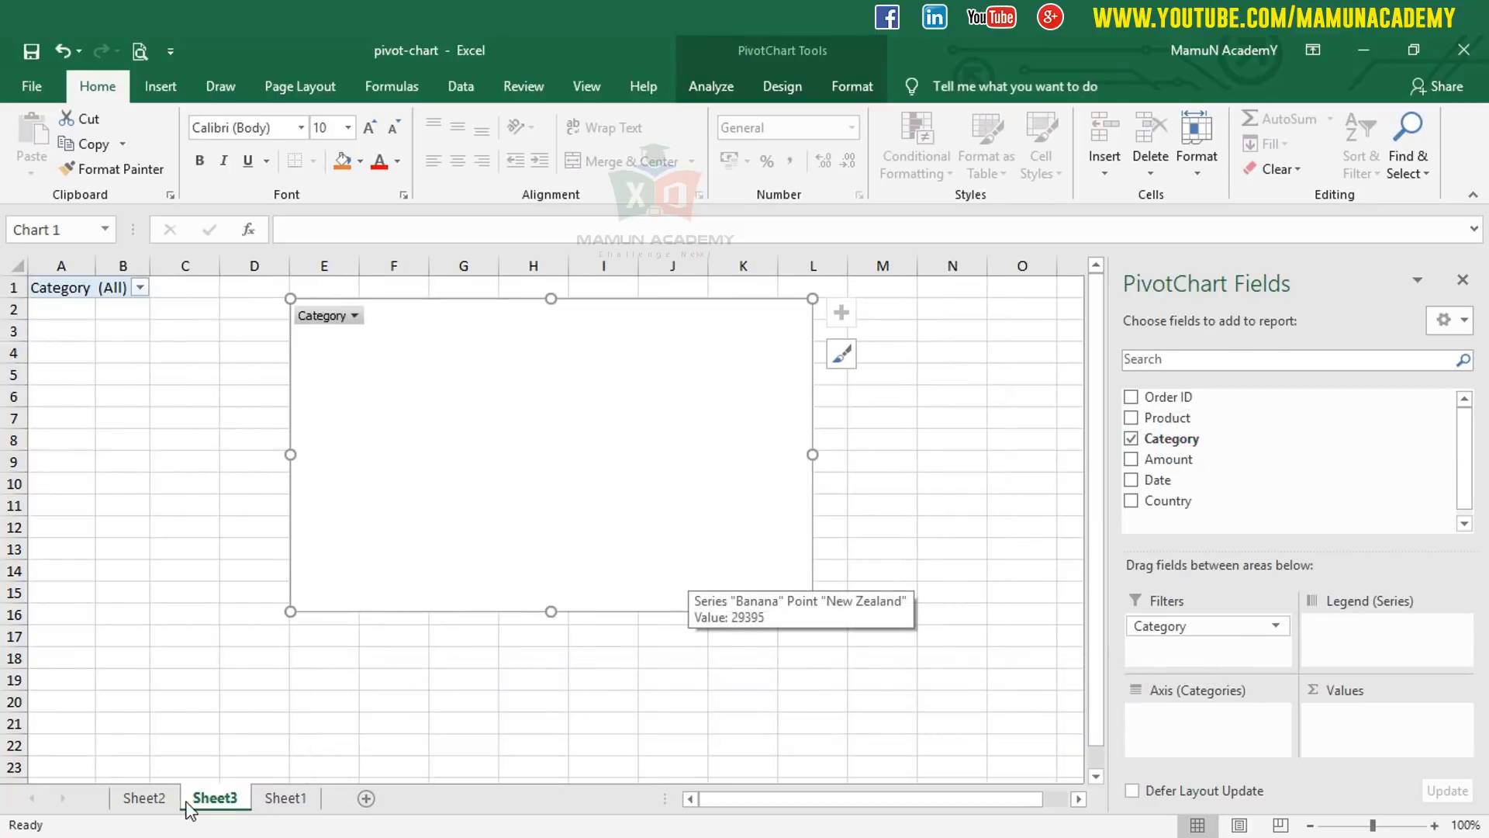
# Step: Put Country on the chart axis and Sum of Amount in Values
pyautogui.click(144, 797)
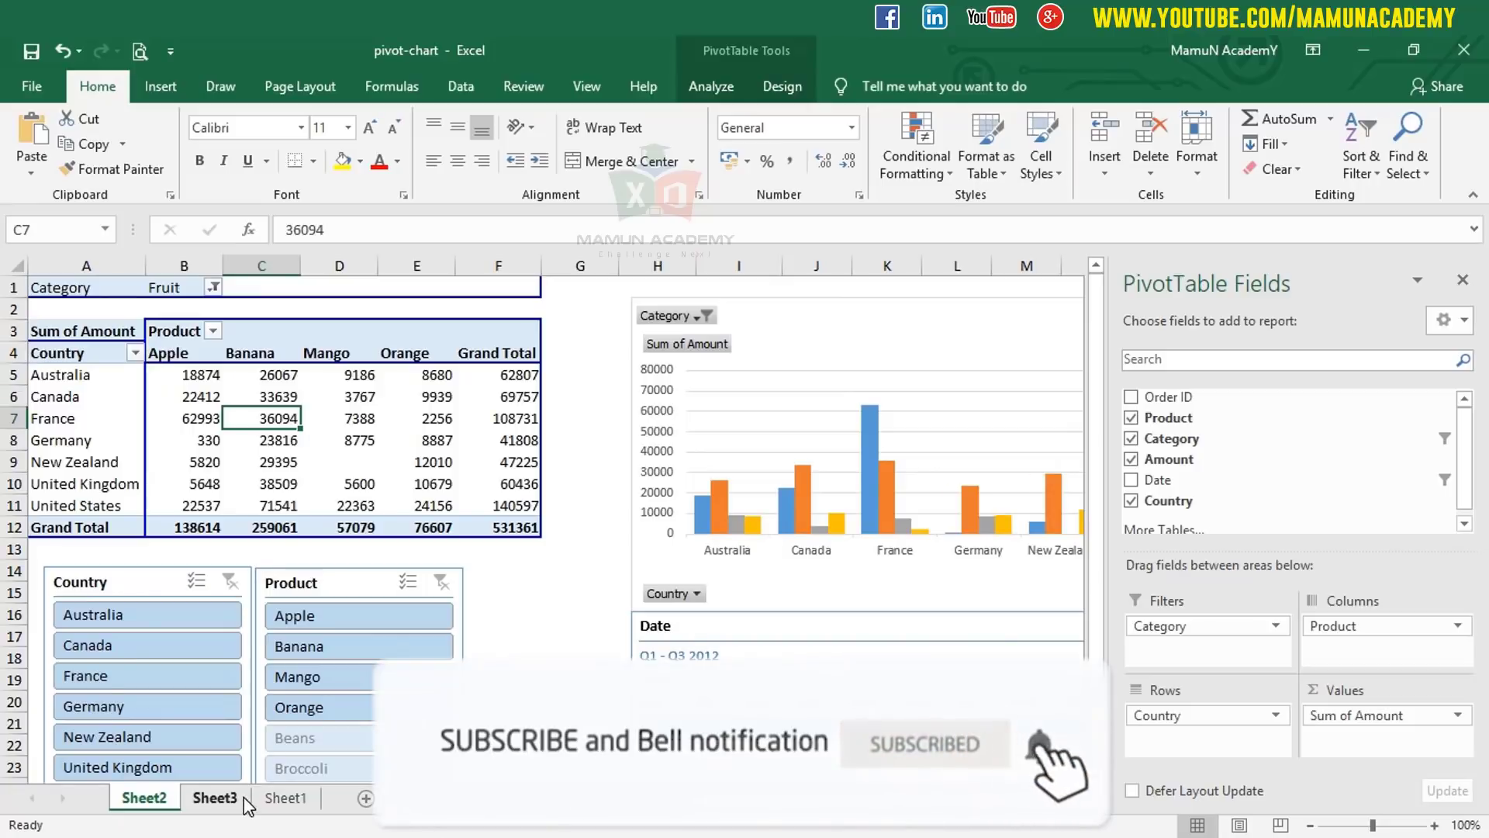
pyautogui.click(214, 798)
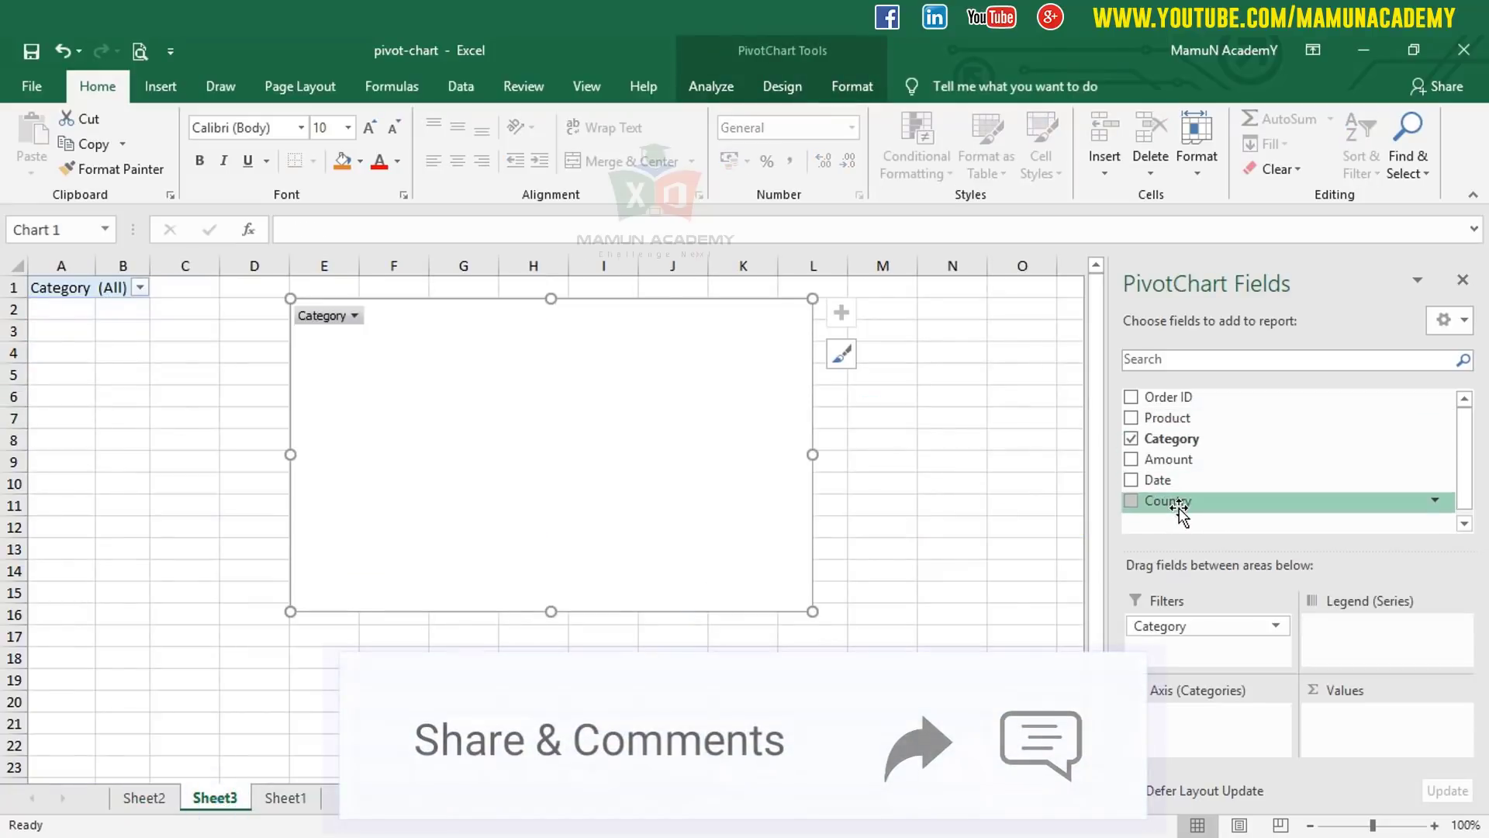
pyautogui.click(1179, 502)
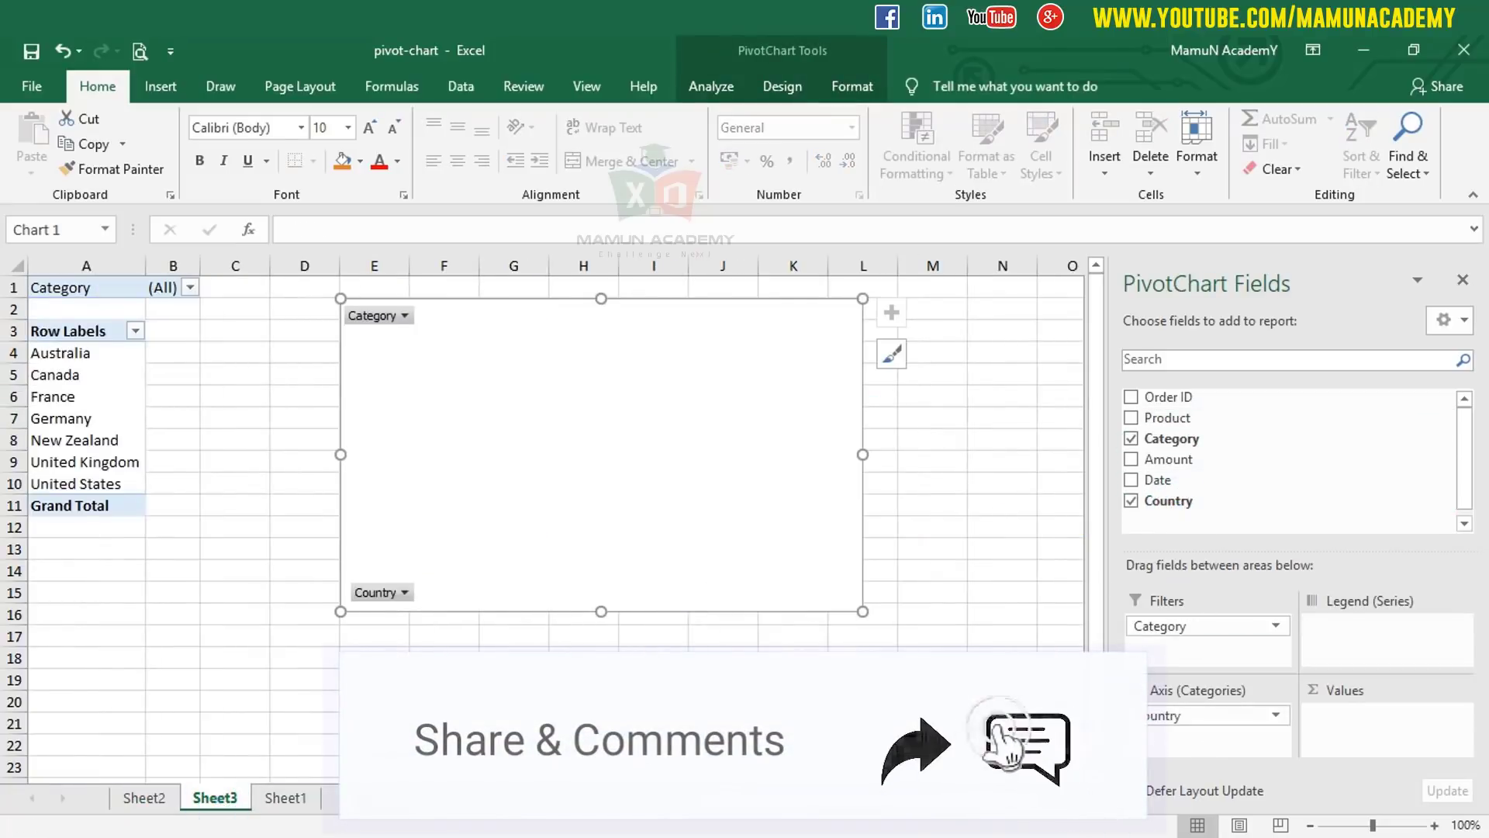
pyautogui.click(144, 798)
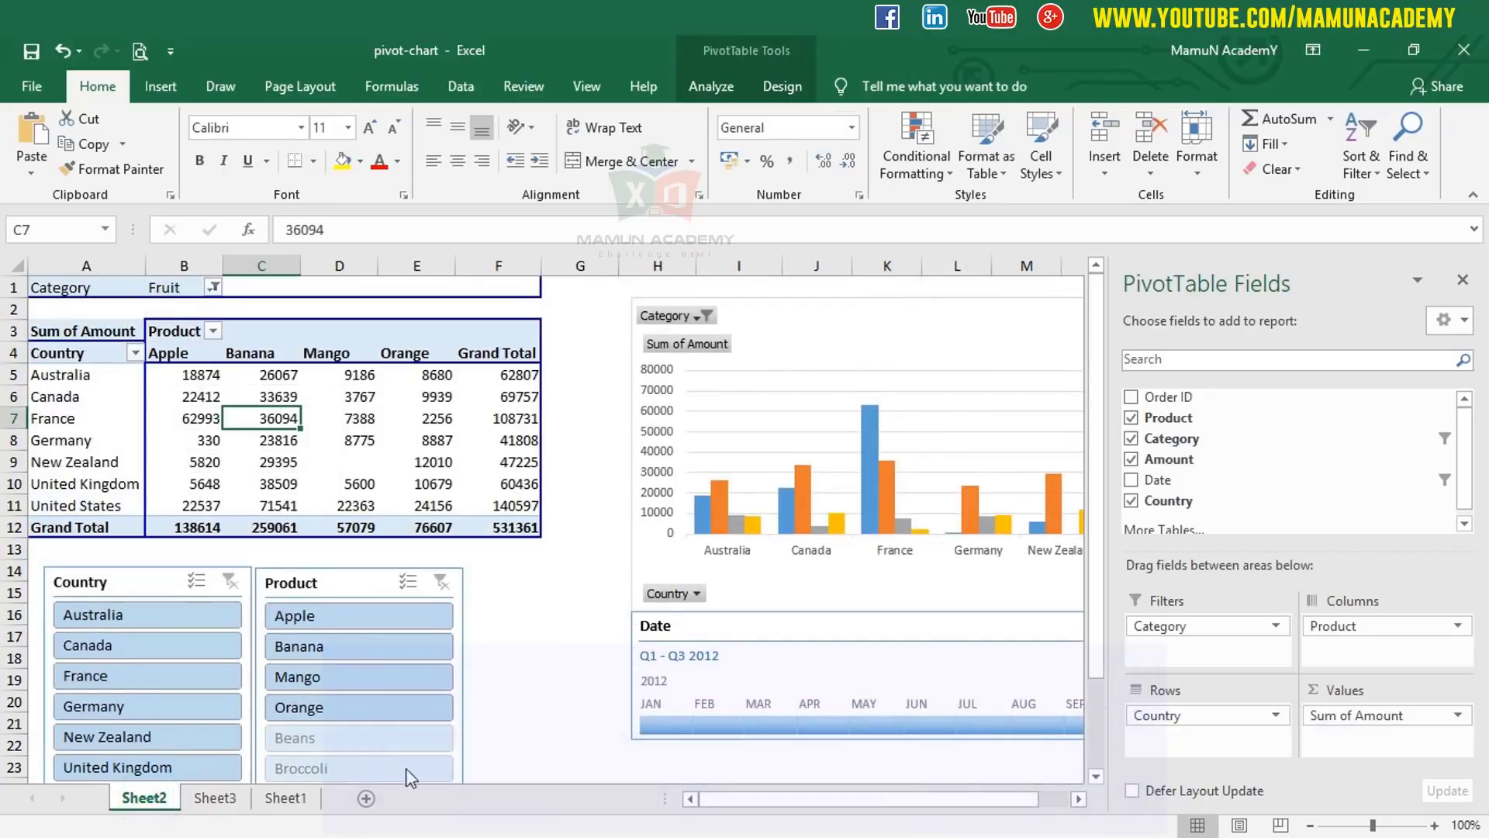
pyautogui.click(216, 797)
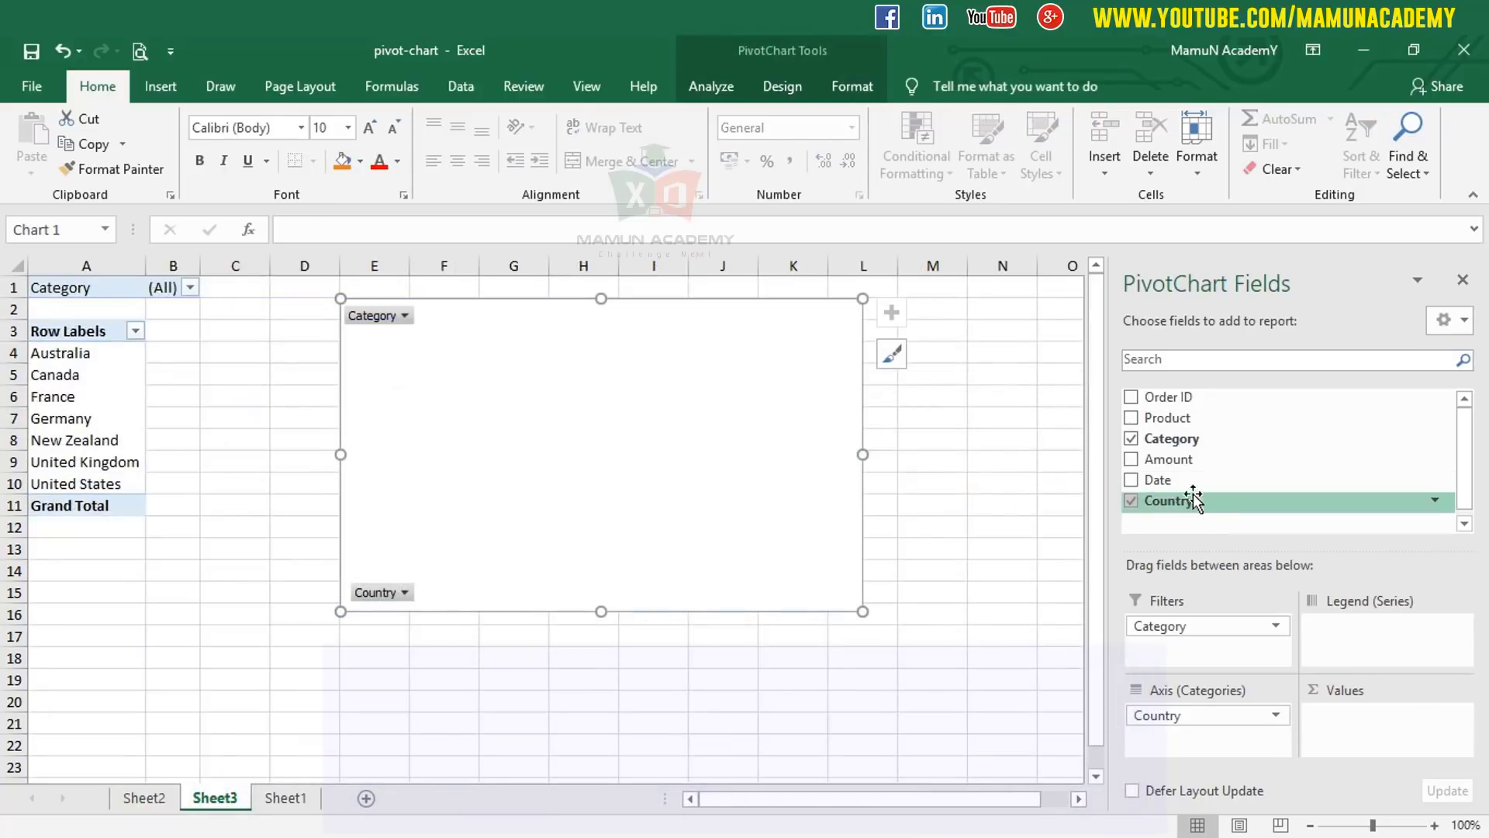
pyautogui.moveTo(1175, 459); pyautogui.dragTo(1381, 717)
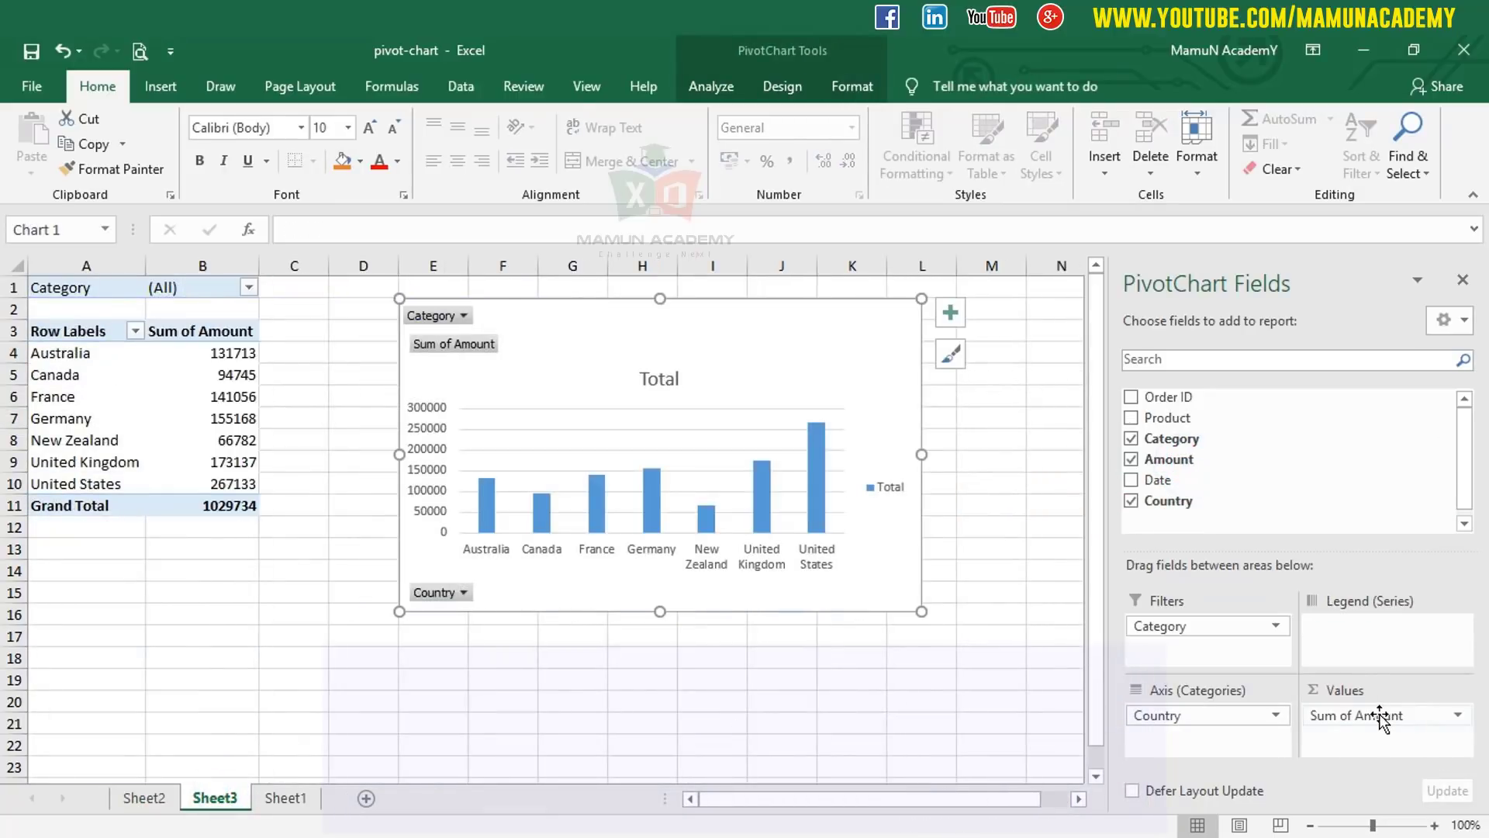
pyautogui.moveTo(707, 499)
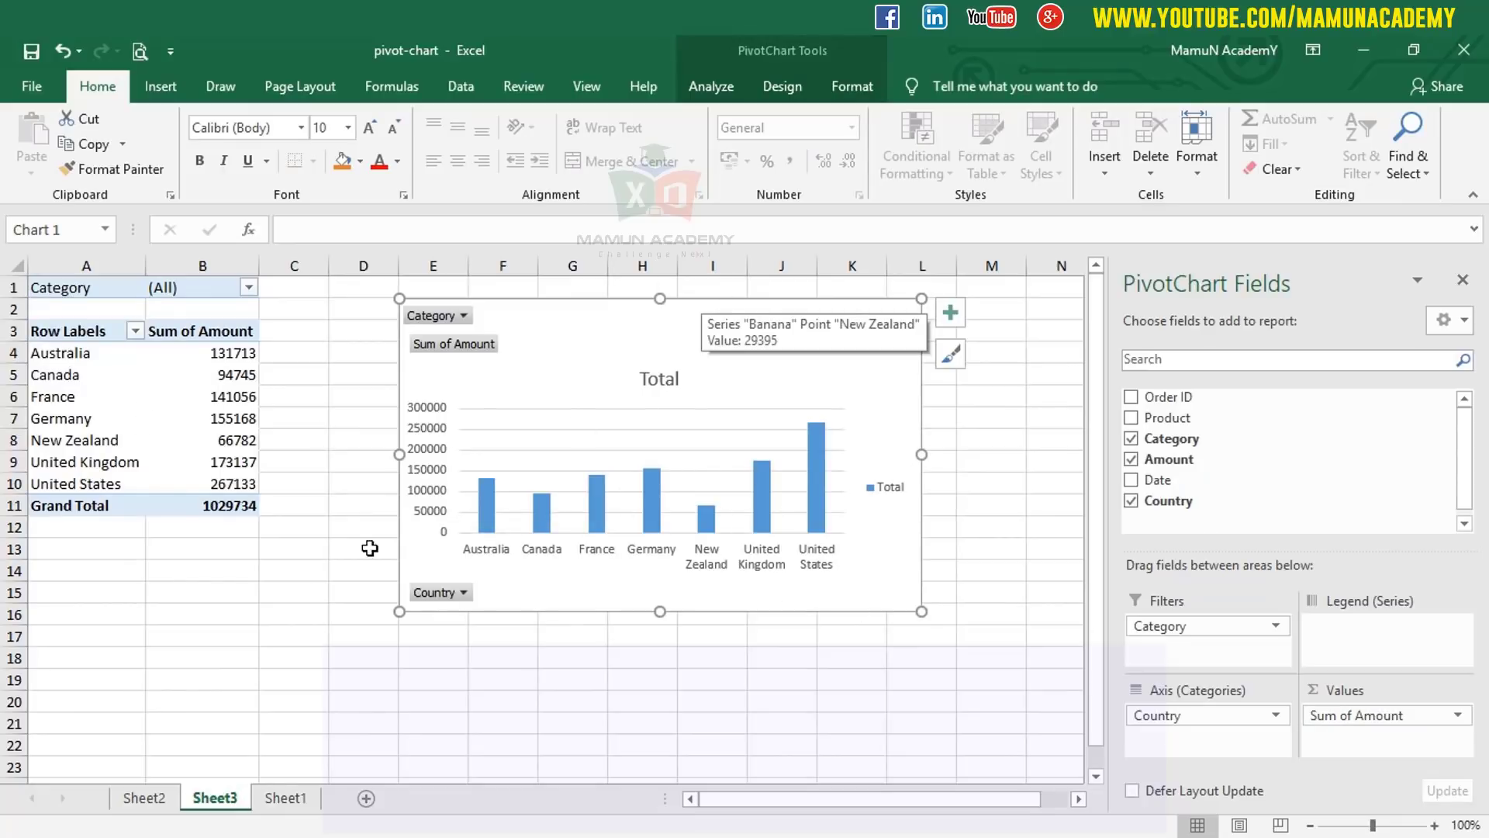
pyautogui.click(464, 316)
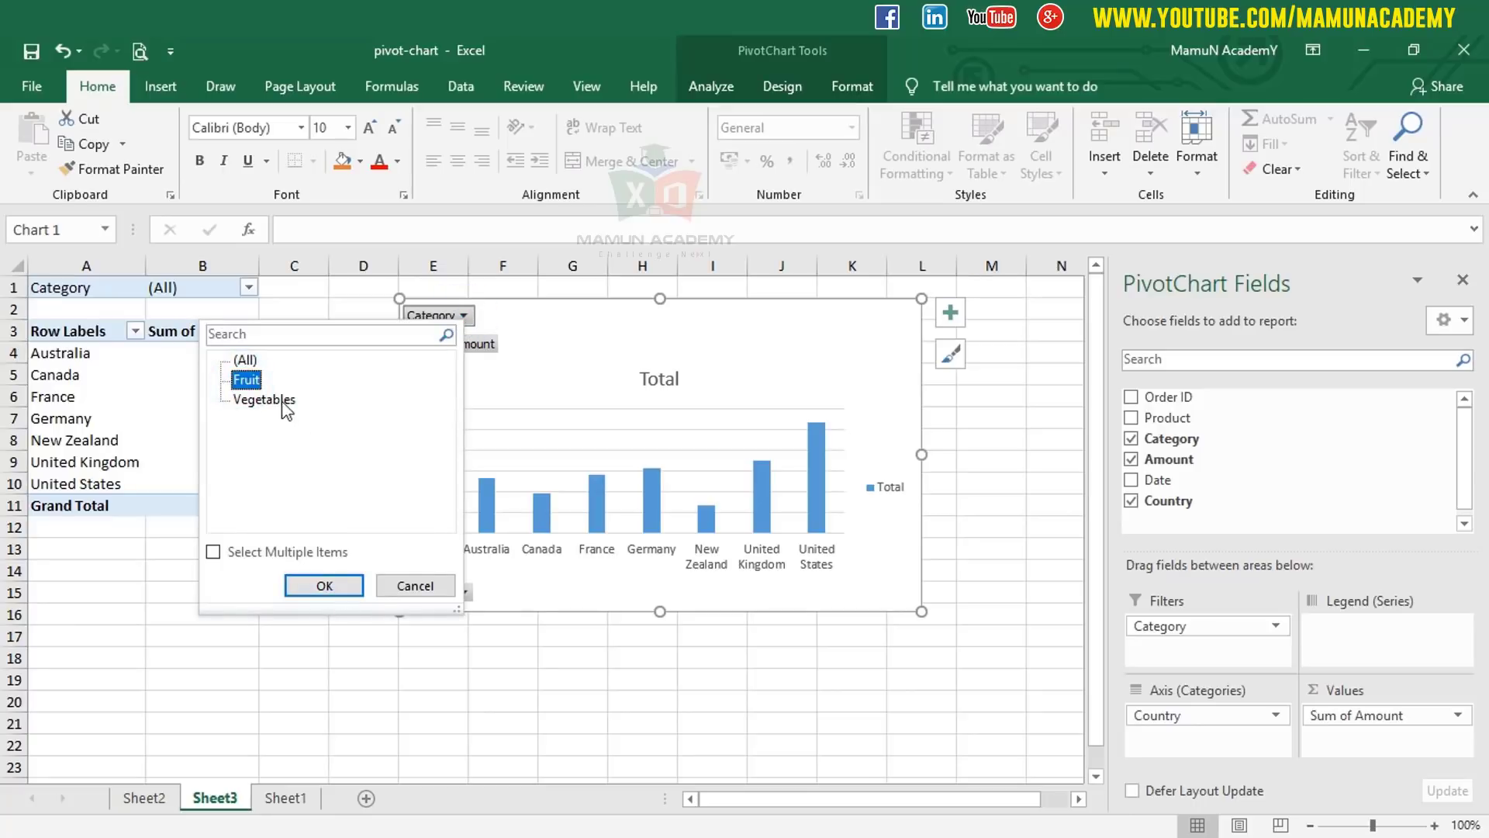
pyautogui.click(338, 586)
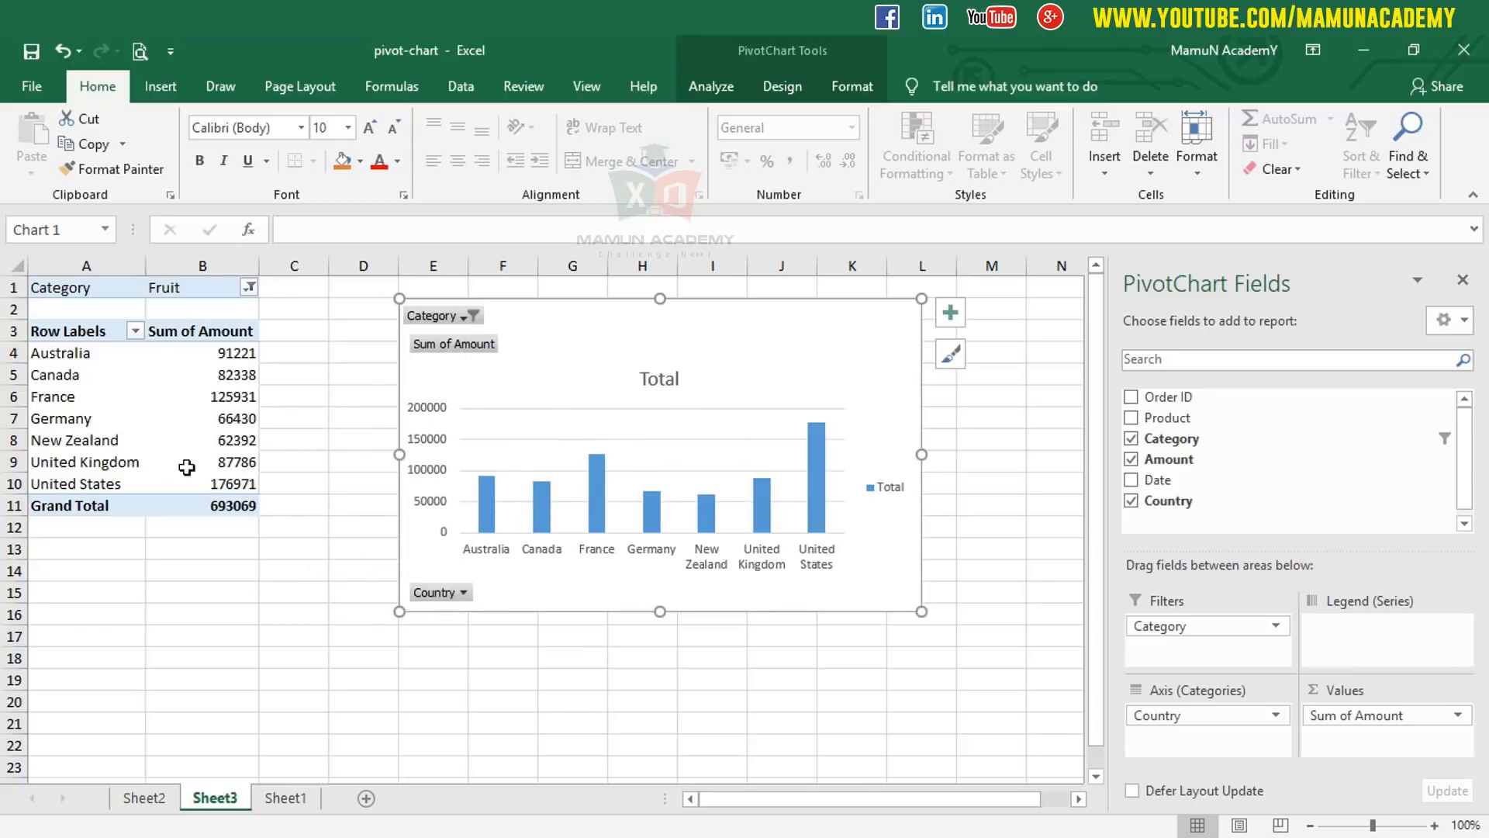
pyautogui.click(474, 316)
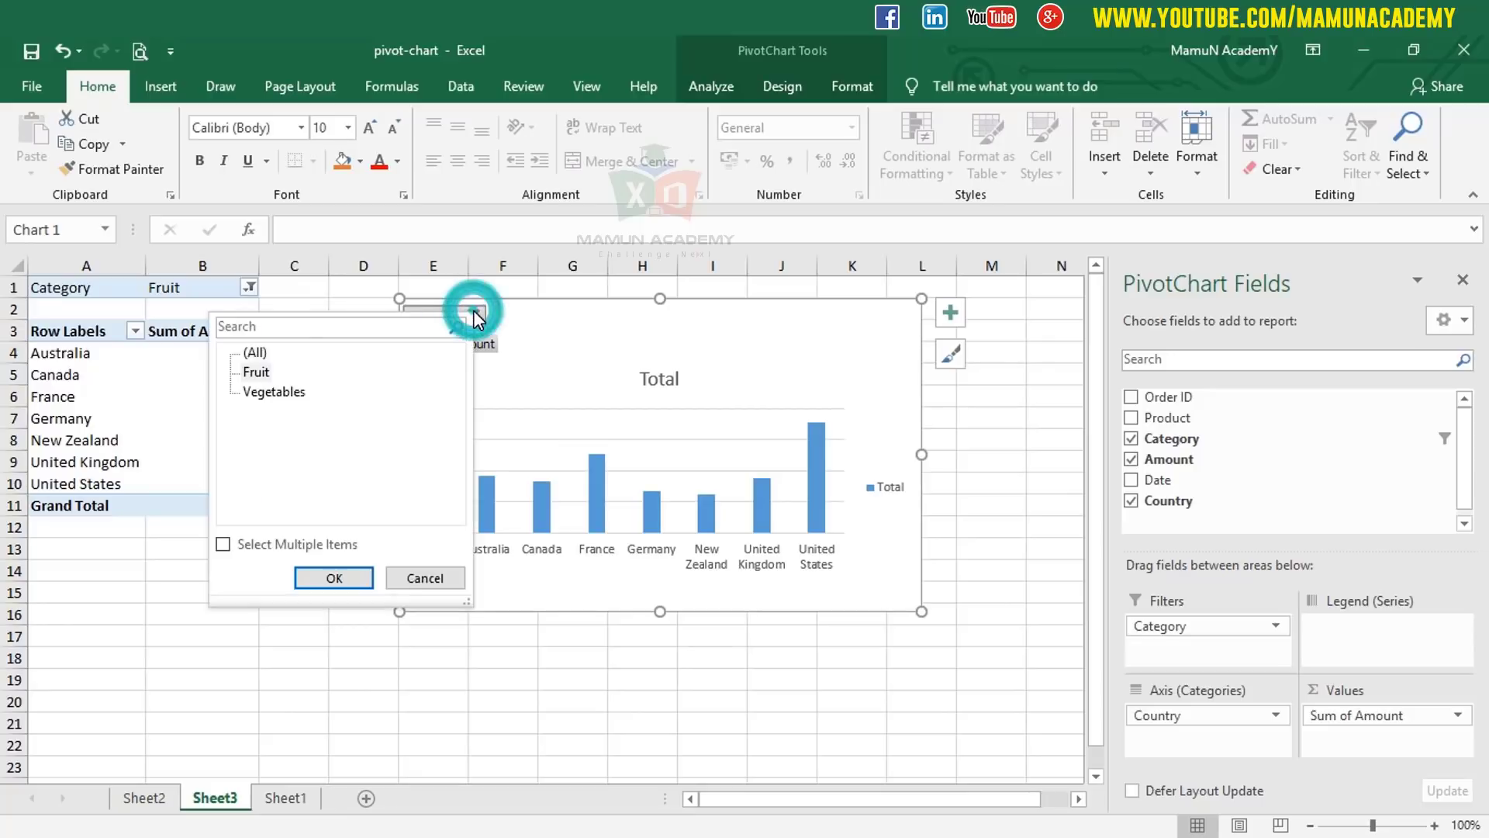
pyautogui.click(224, 545)
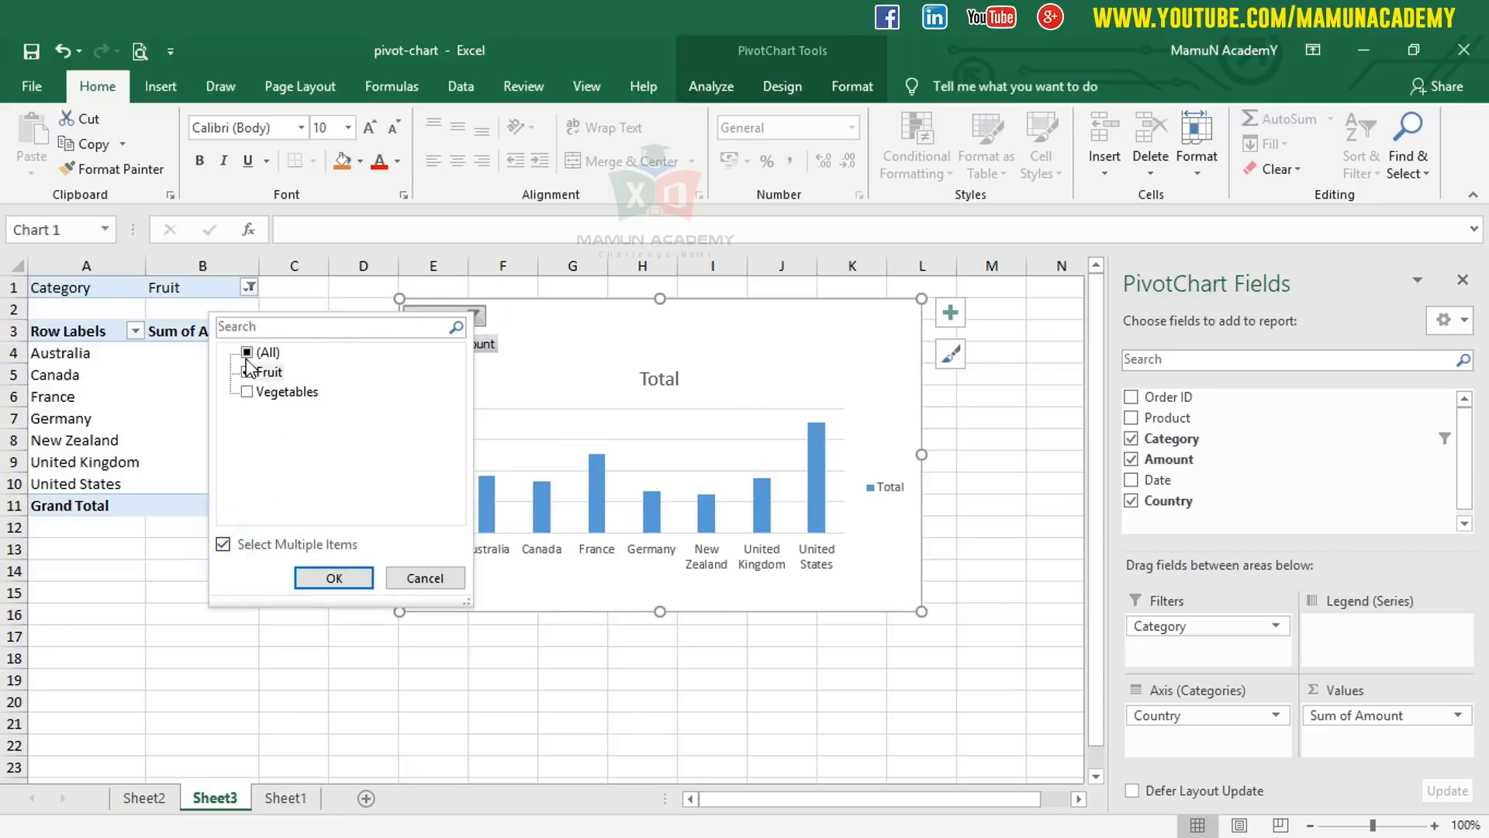
pyautogui.click(235, 352)
pyautogui.click(333, 578)
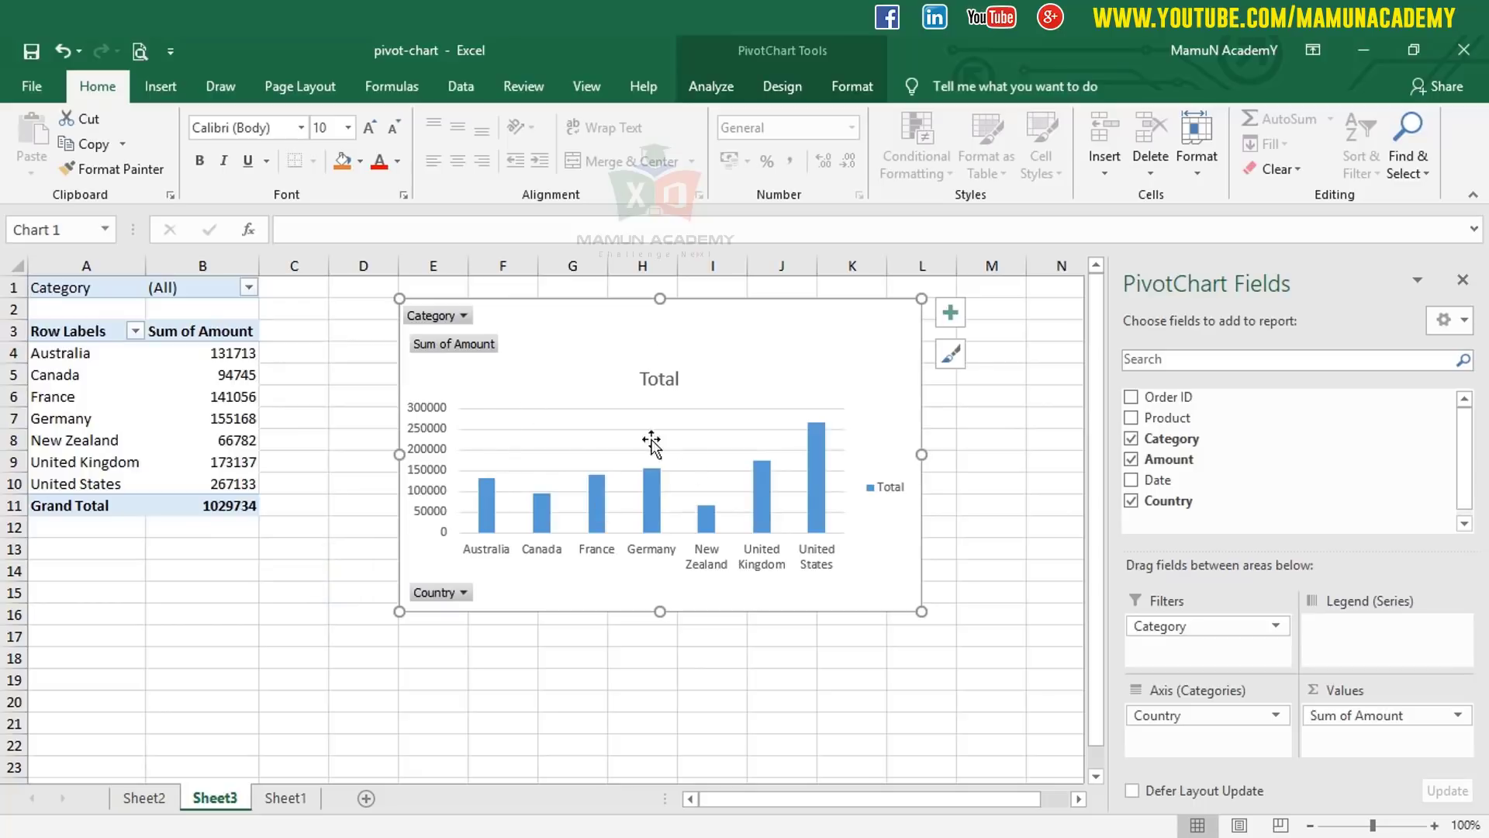
pyautogui.click(249, 289)
pyautogui.click(43, 359)
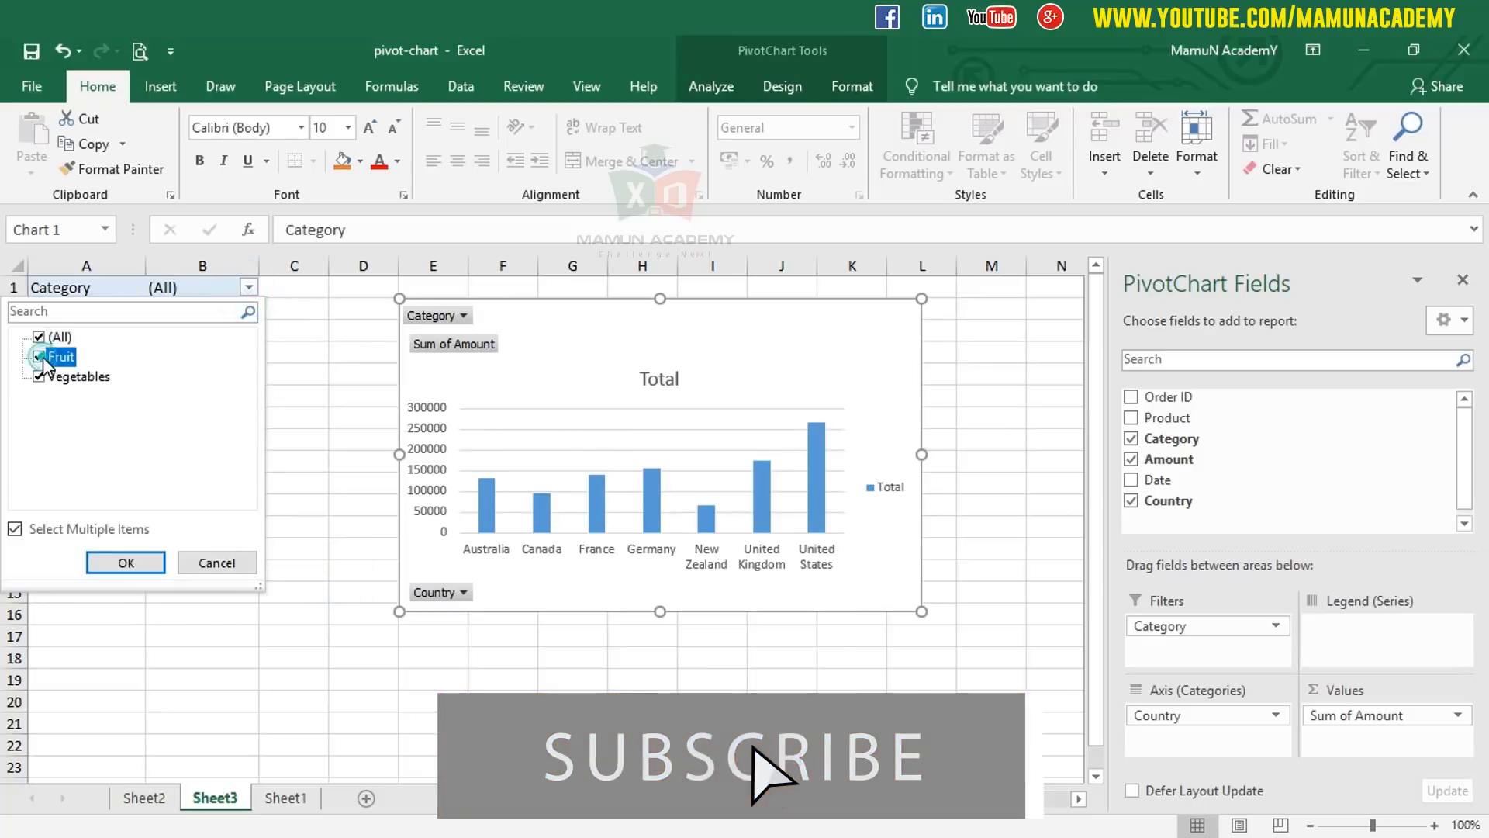
pyautogui.click(126, 563)
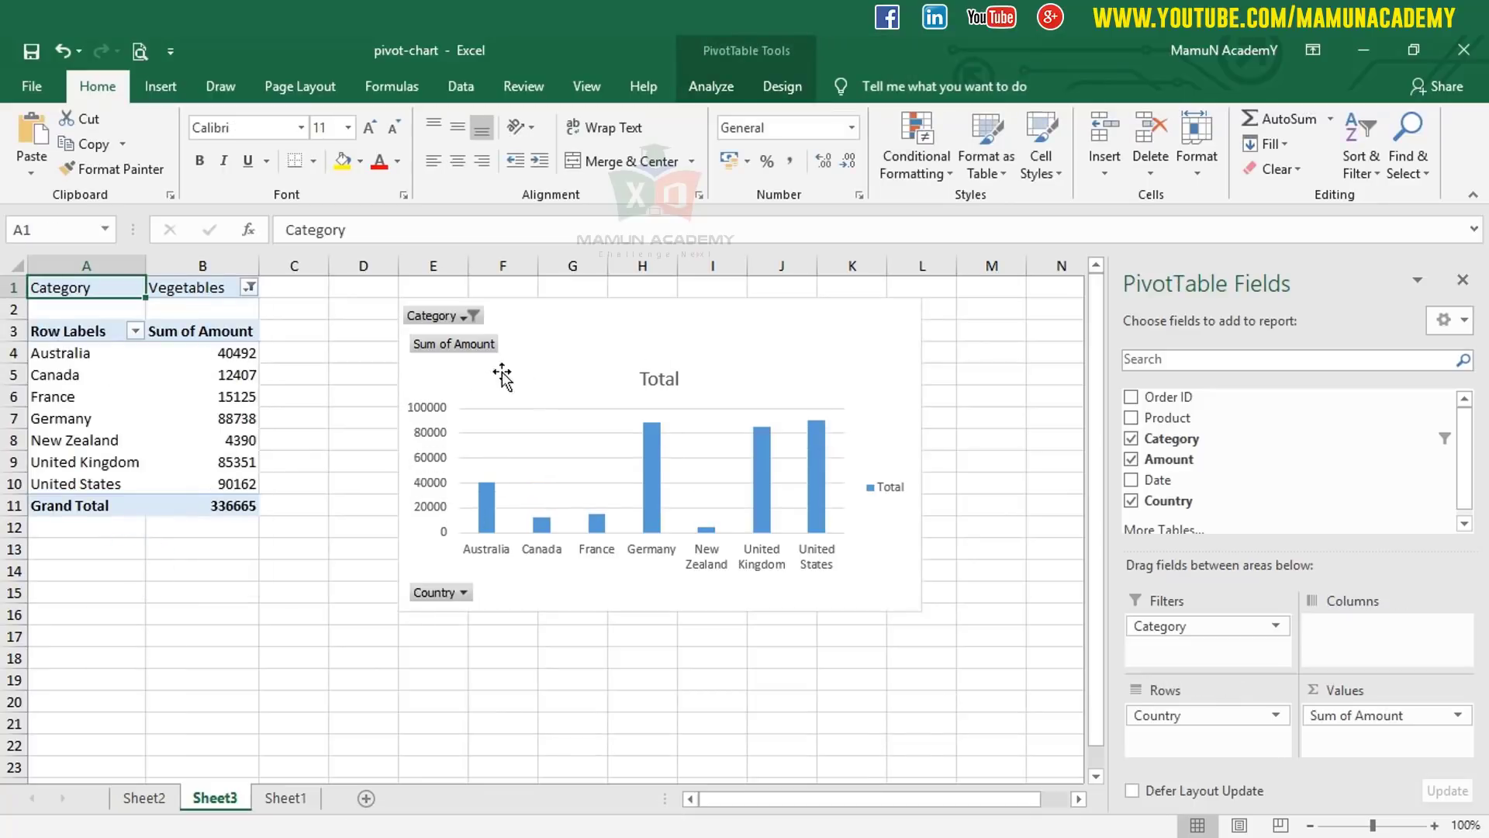
pyautogui.click(473, 315)
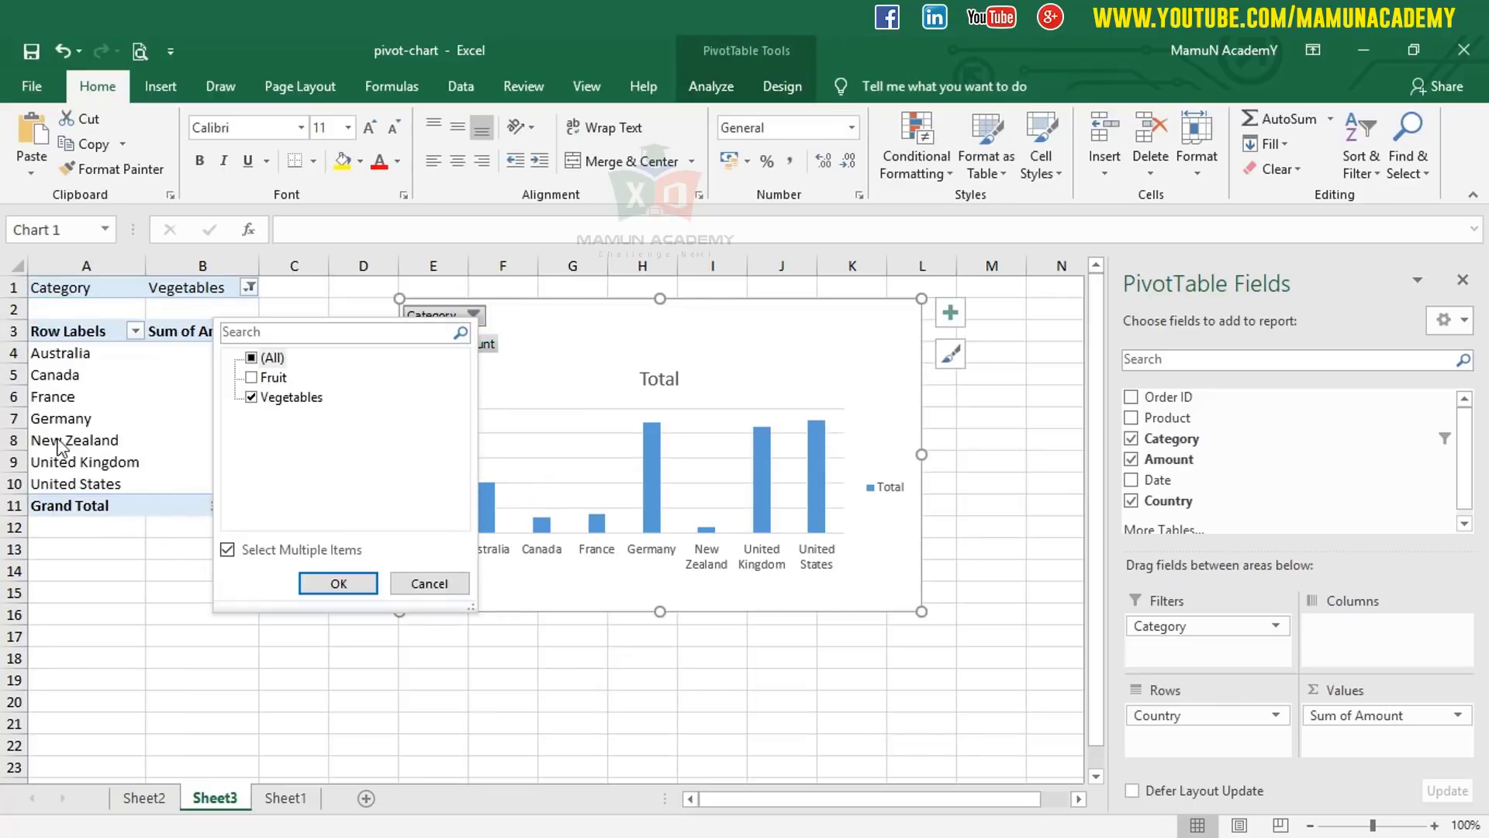
pyautogui.click(177, 293)
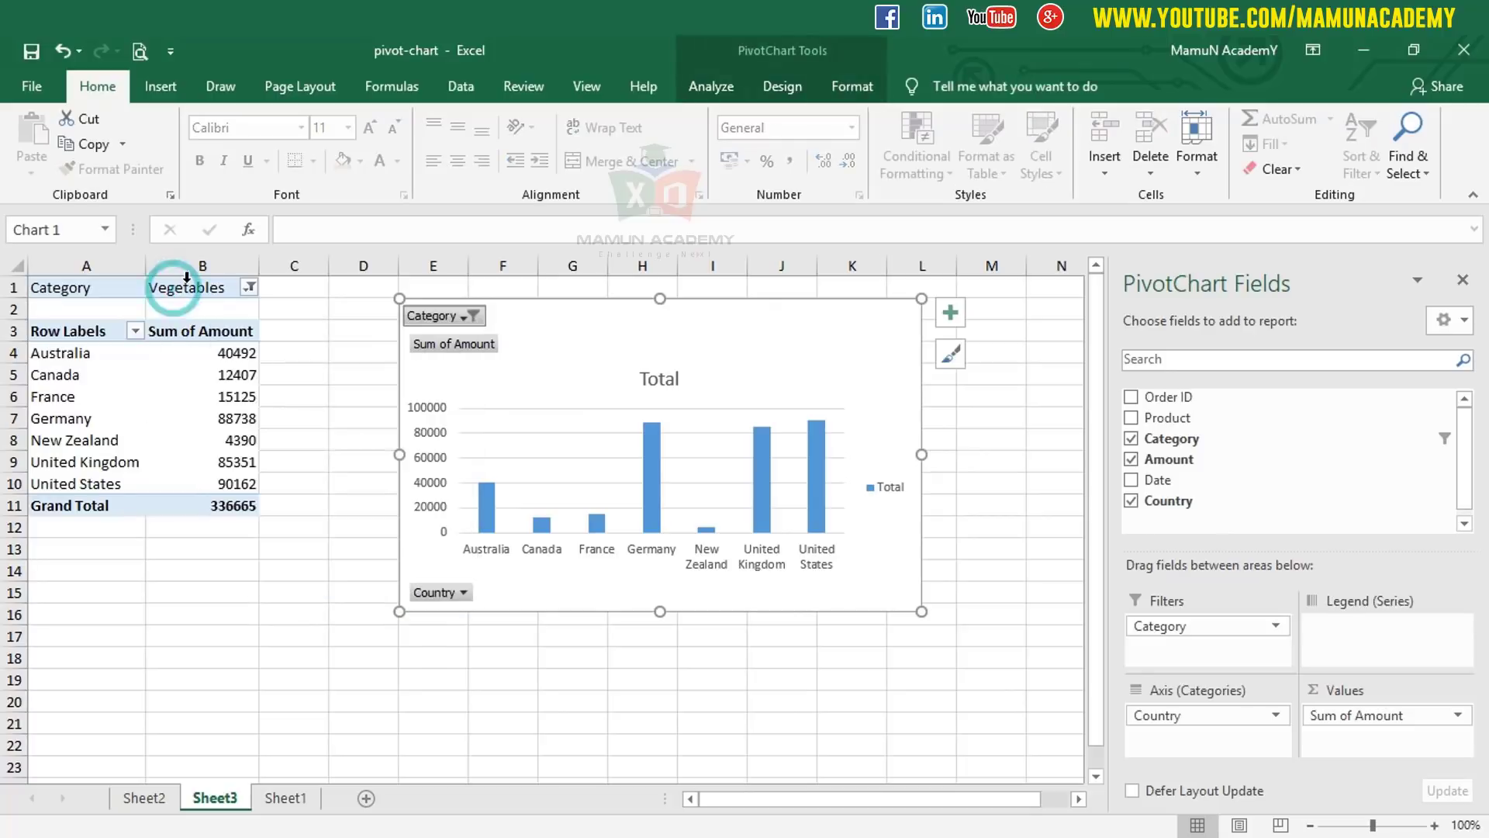
pyautogui.click(183, 285)
pyautogui.click(473, 315)
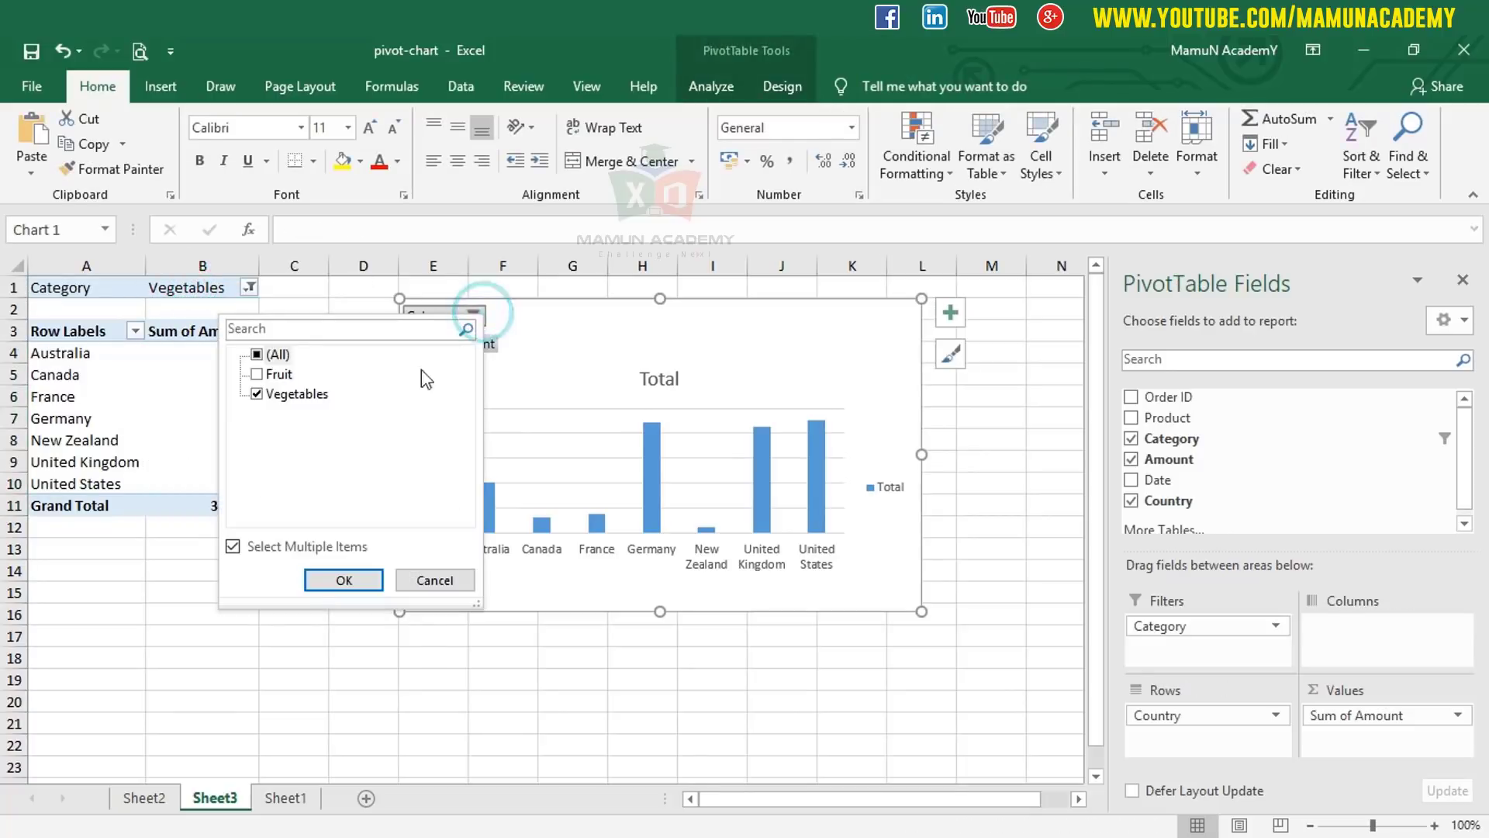
pyautogui.click(256, 375)
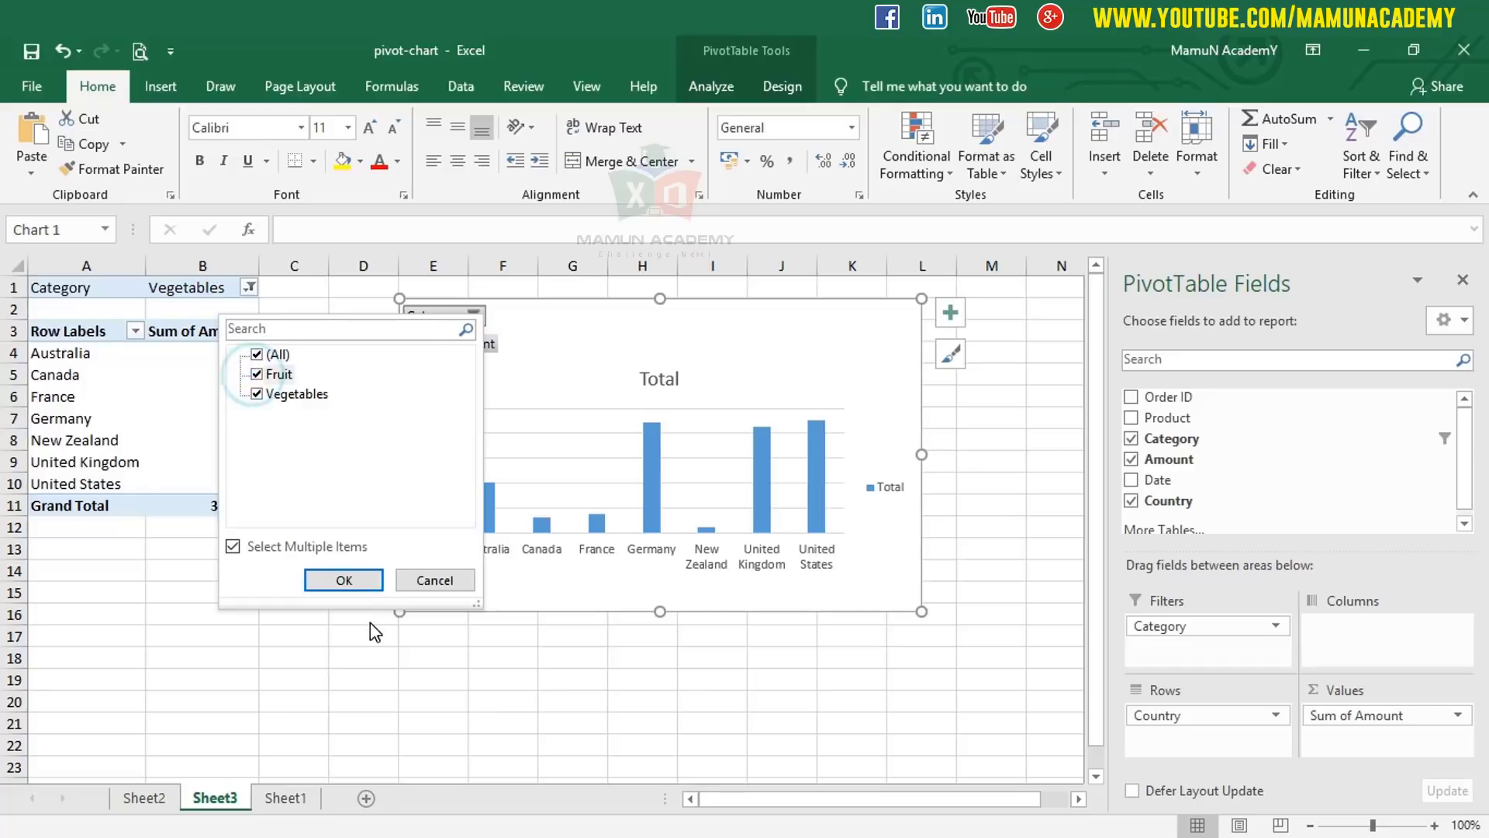
pyautogui.click(346, 581)
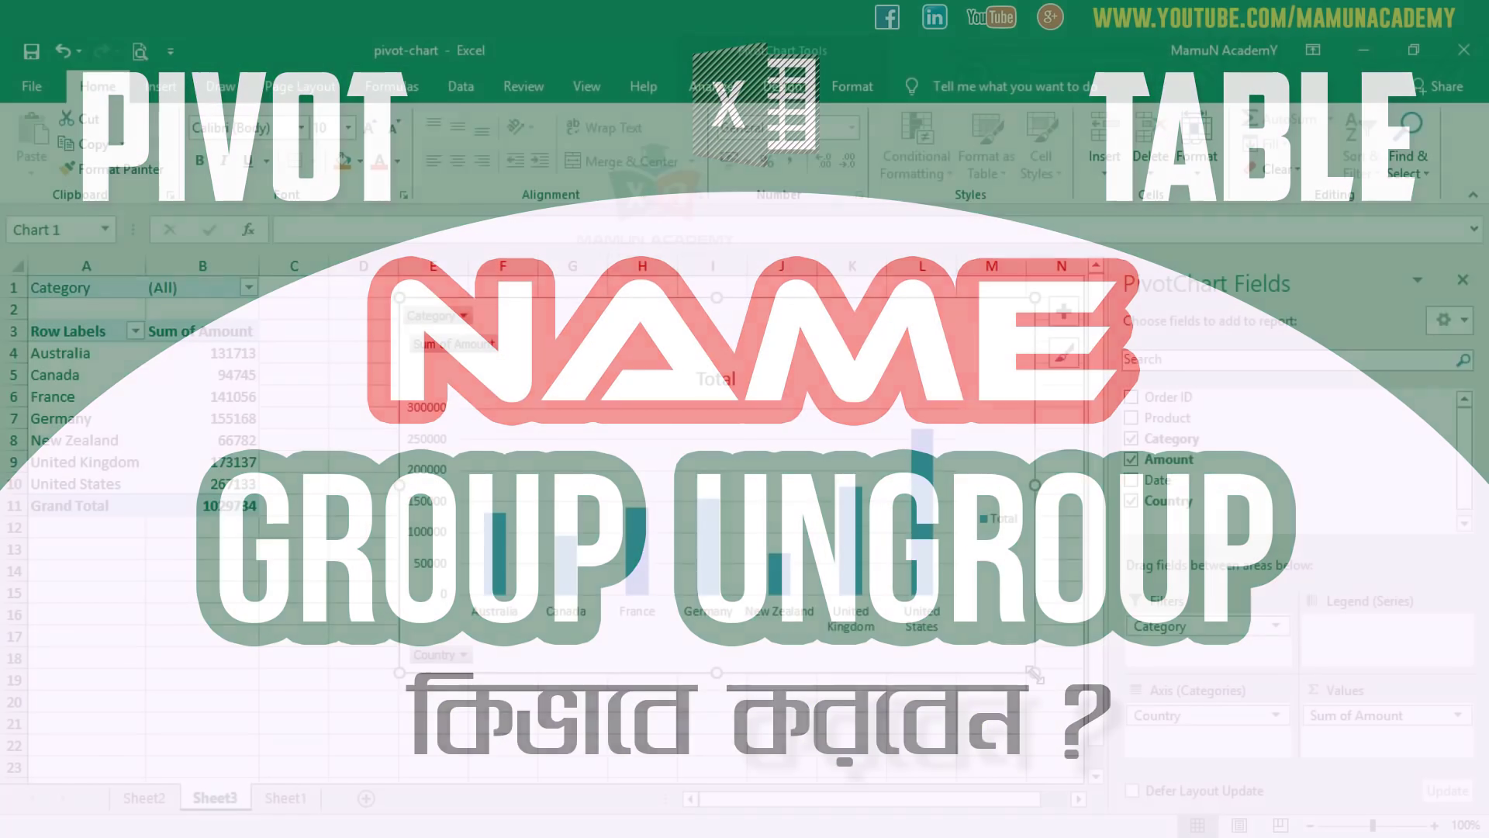
# Step: Remove Category from Filters, Country from Axis, and uncheck Amount on the Sheet3 PivotChart
pyautogui.click(446, 311)
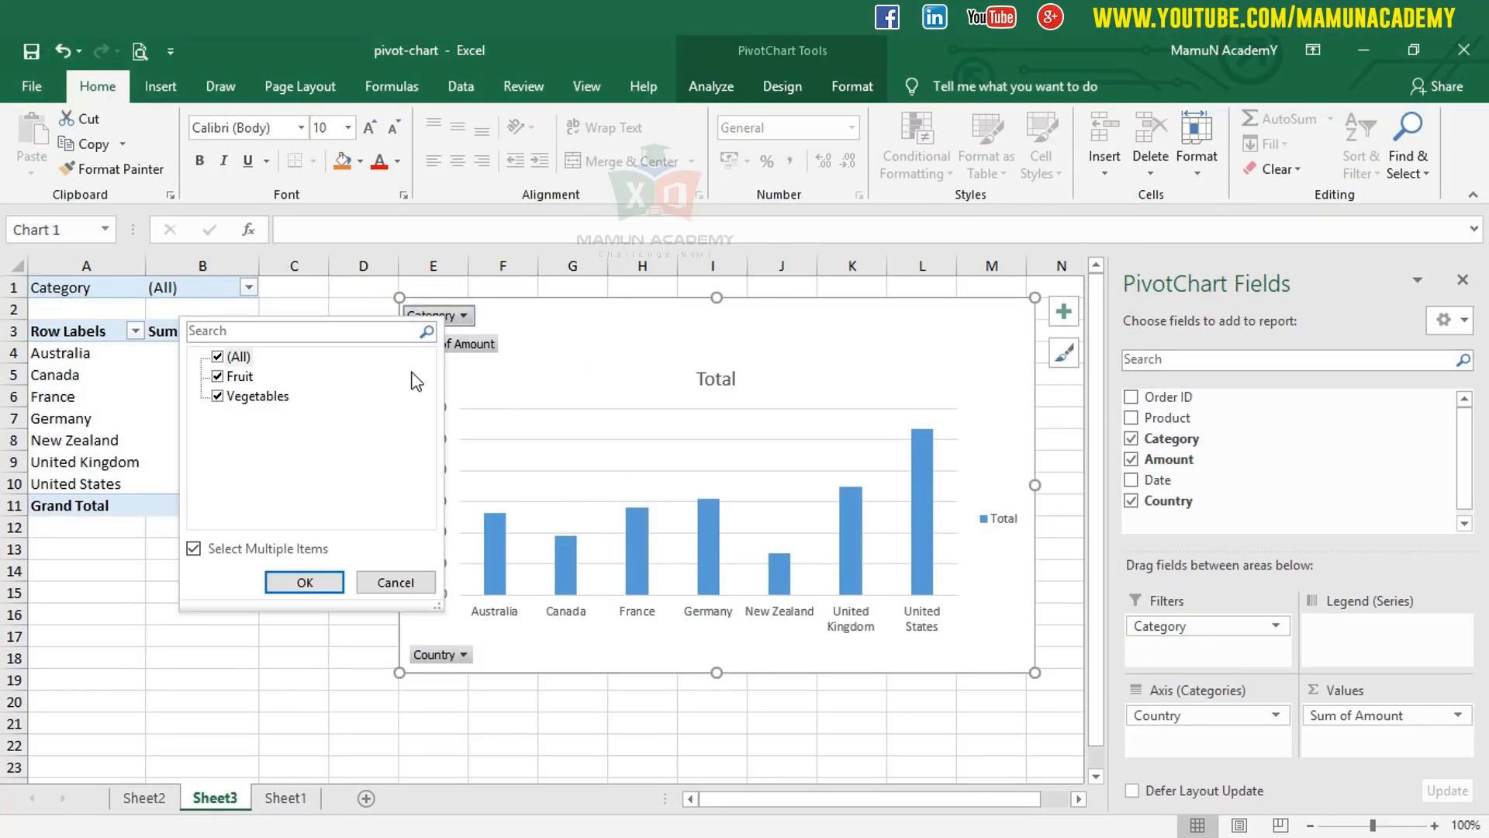
pyautogui.press('Escape')
pyautogui.click(1228, 625)
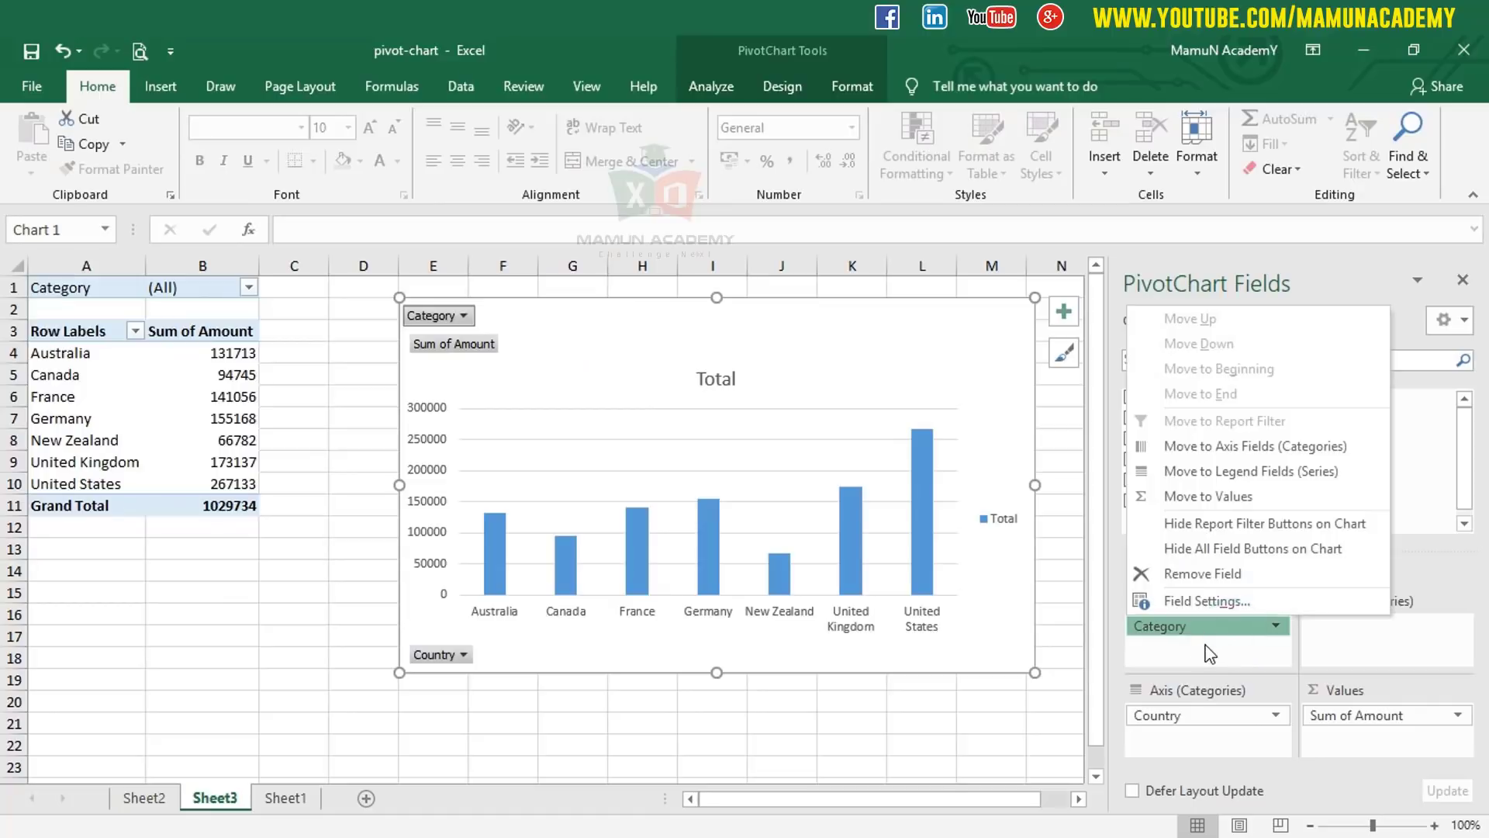
pyautogui.click(1206, 647)
pyautogui.moveTo(1214, 627); pyautogui.dragTo(1226, 543)
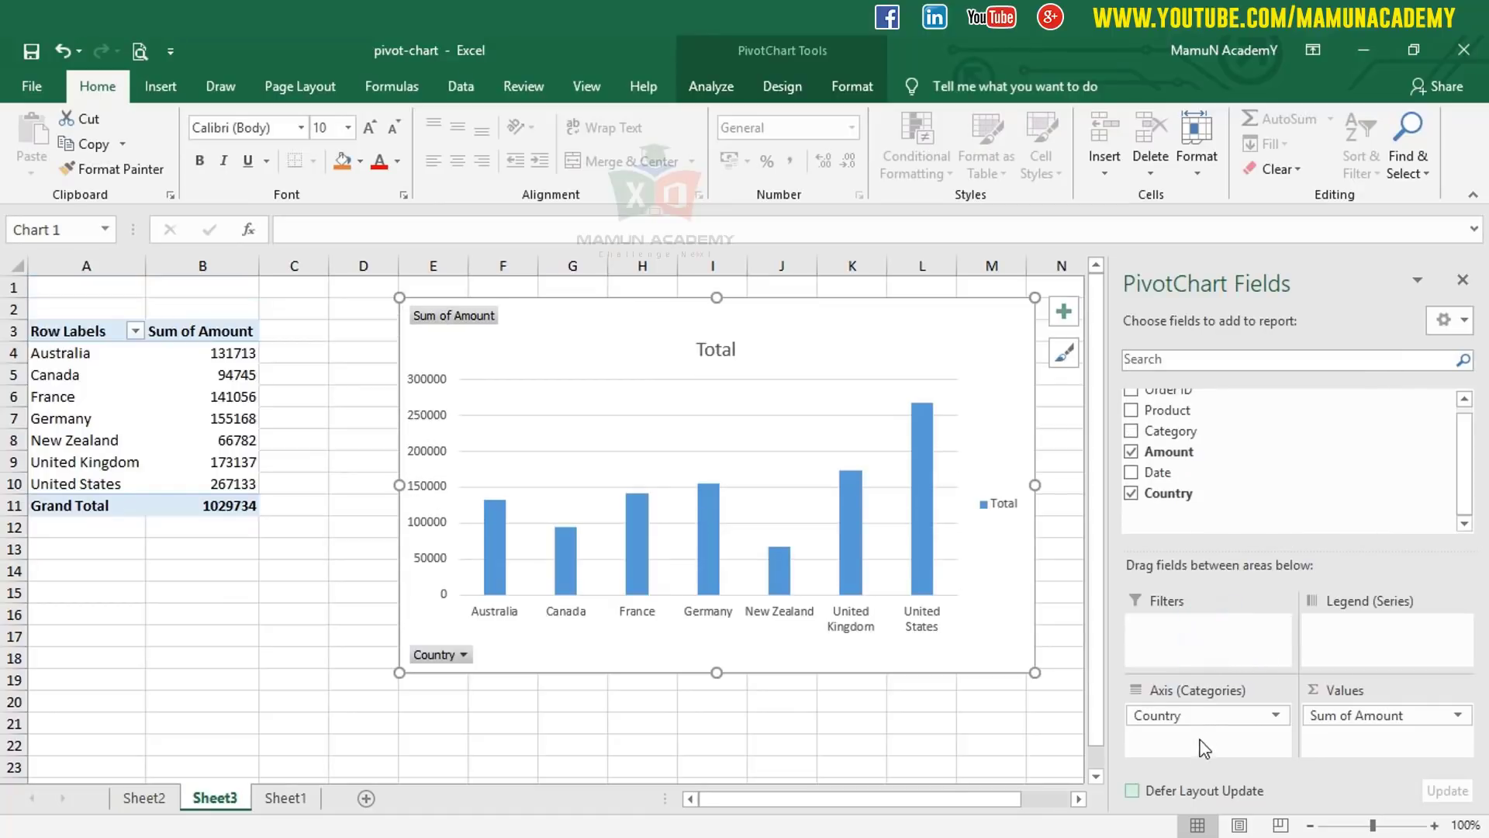
pyautogui.moveTo(1253, 746); pyautogui.dragTo(1272, 572)
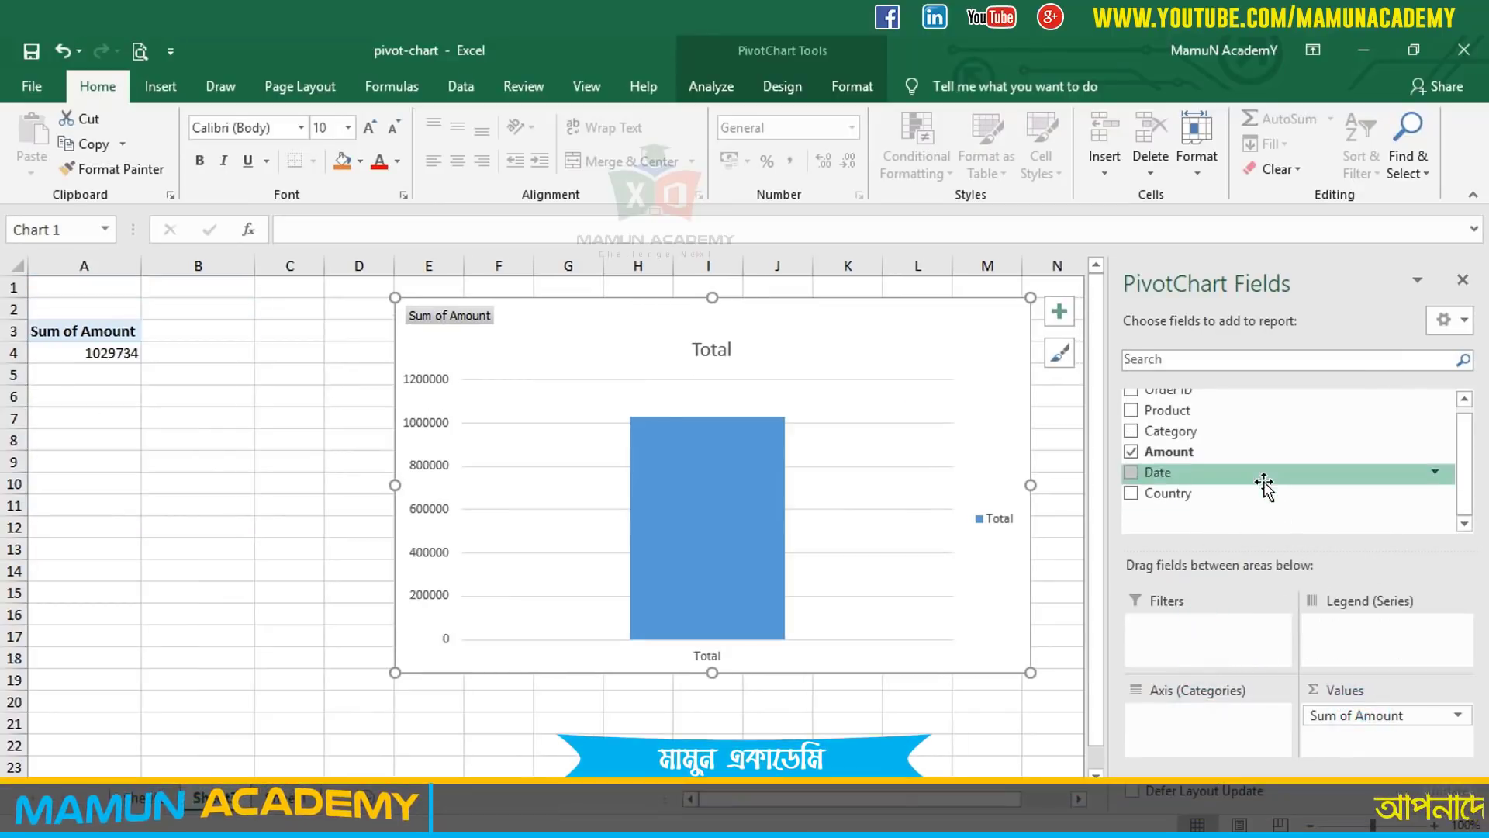
pyautogui.scroll(1, 1249, 485)
pyautogui.click(1133, 461)
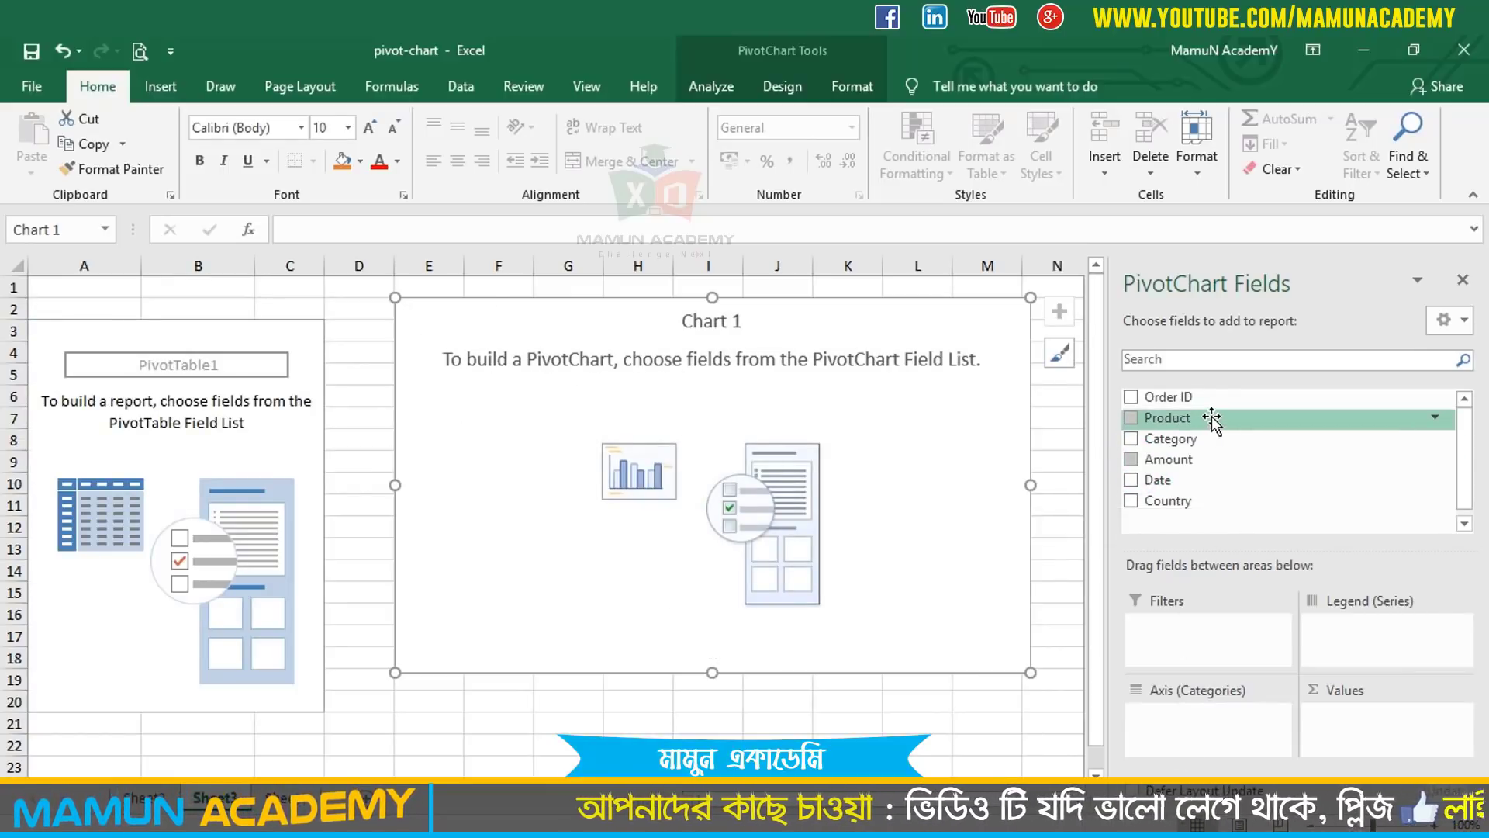
# Step: Add Product as the filter, Category on the axis, and Sum of Amount as values
pyautogui.moveTo(1216, 418); pyautogui.dragTo(1161, 626)
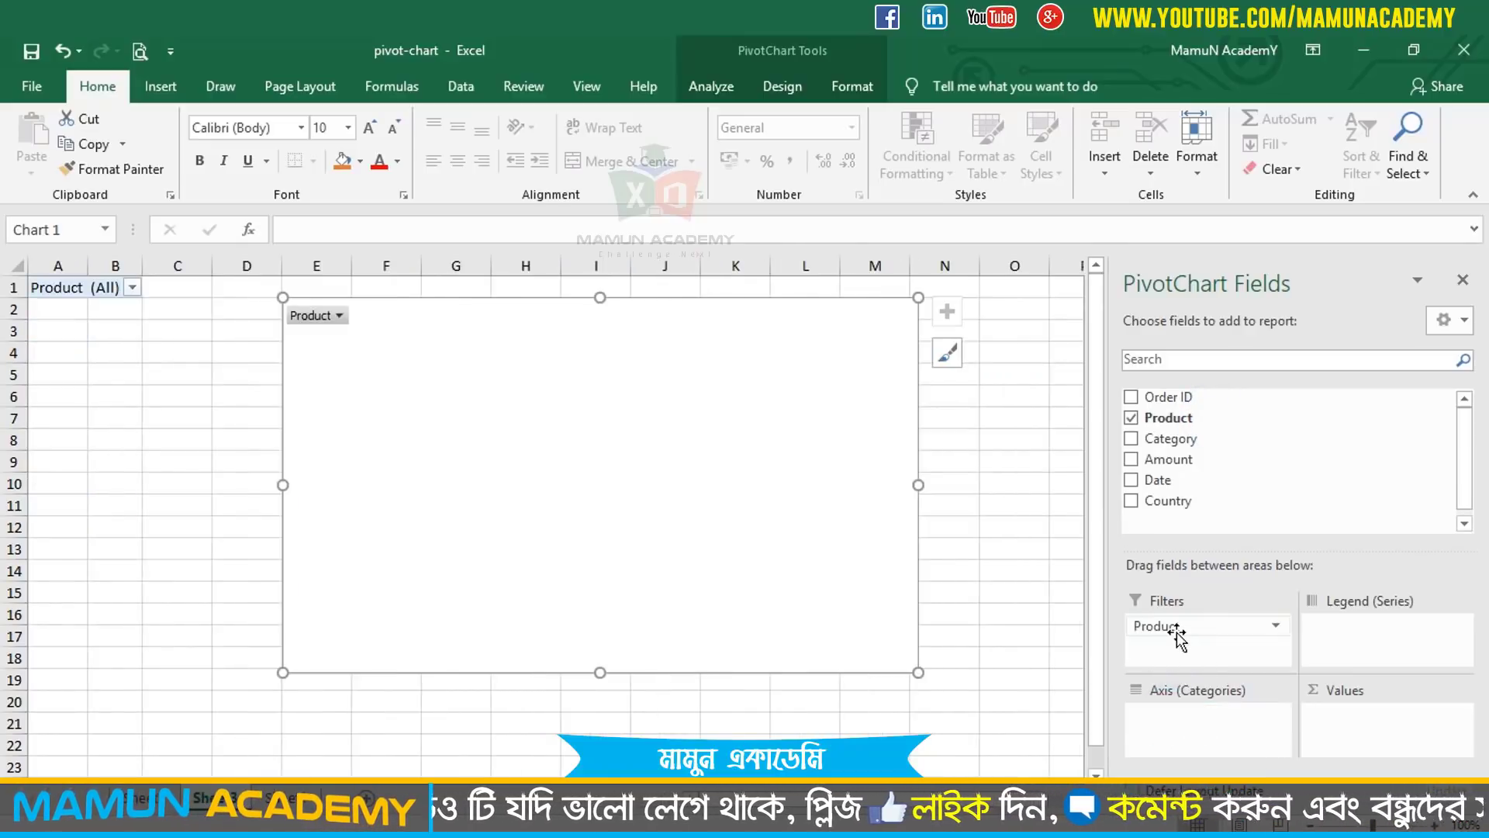
pyautogui.click(339, 315)
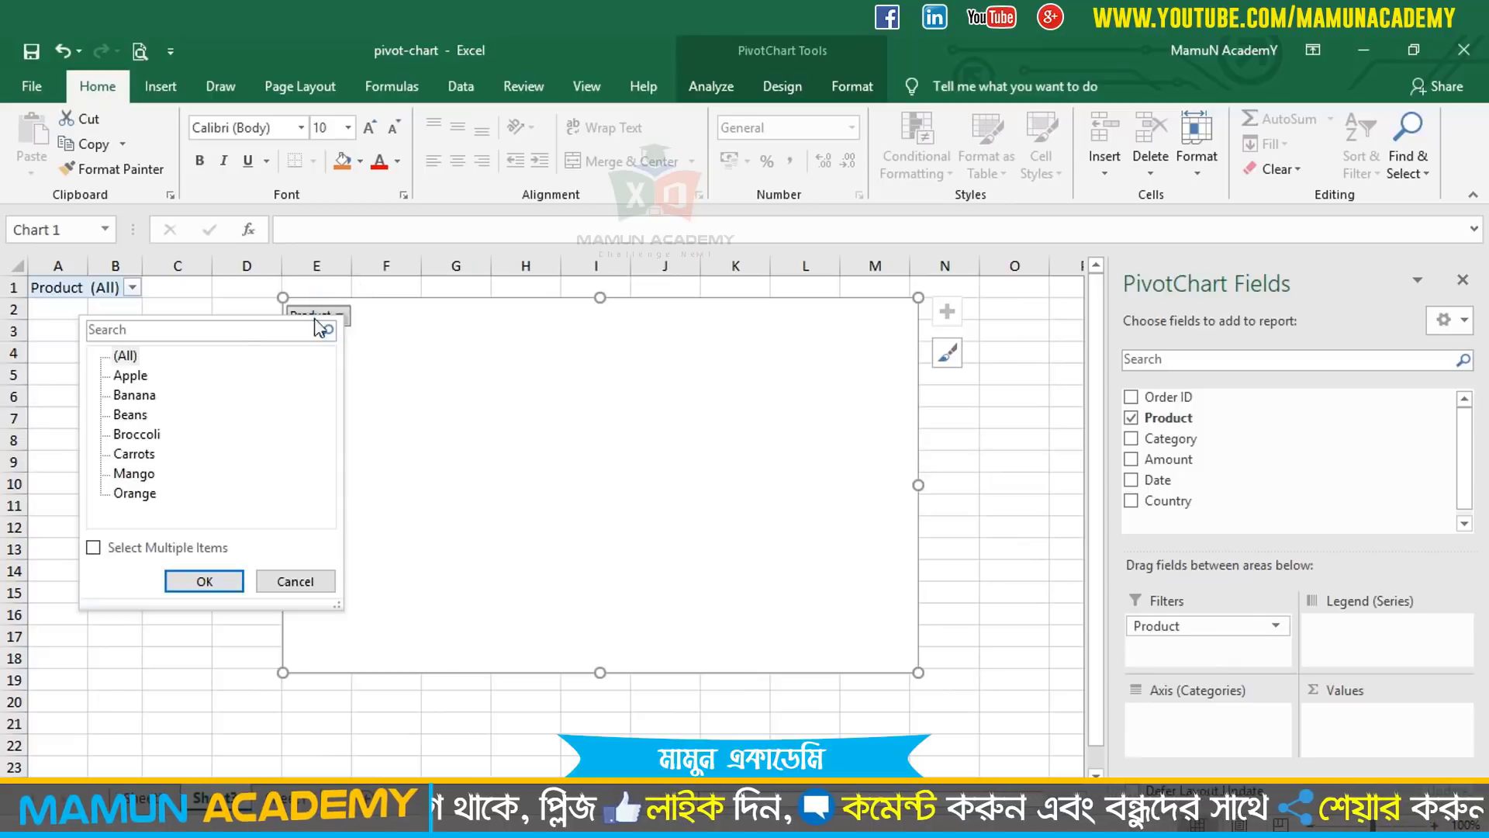
pyautogui.click(1215, 701)
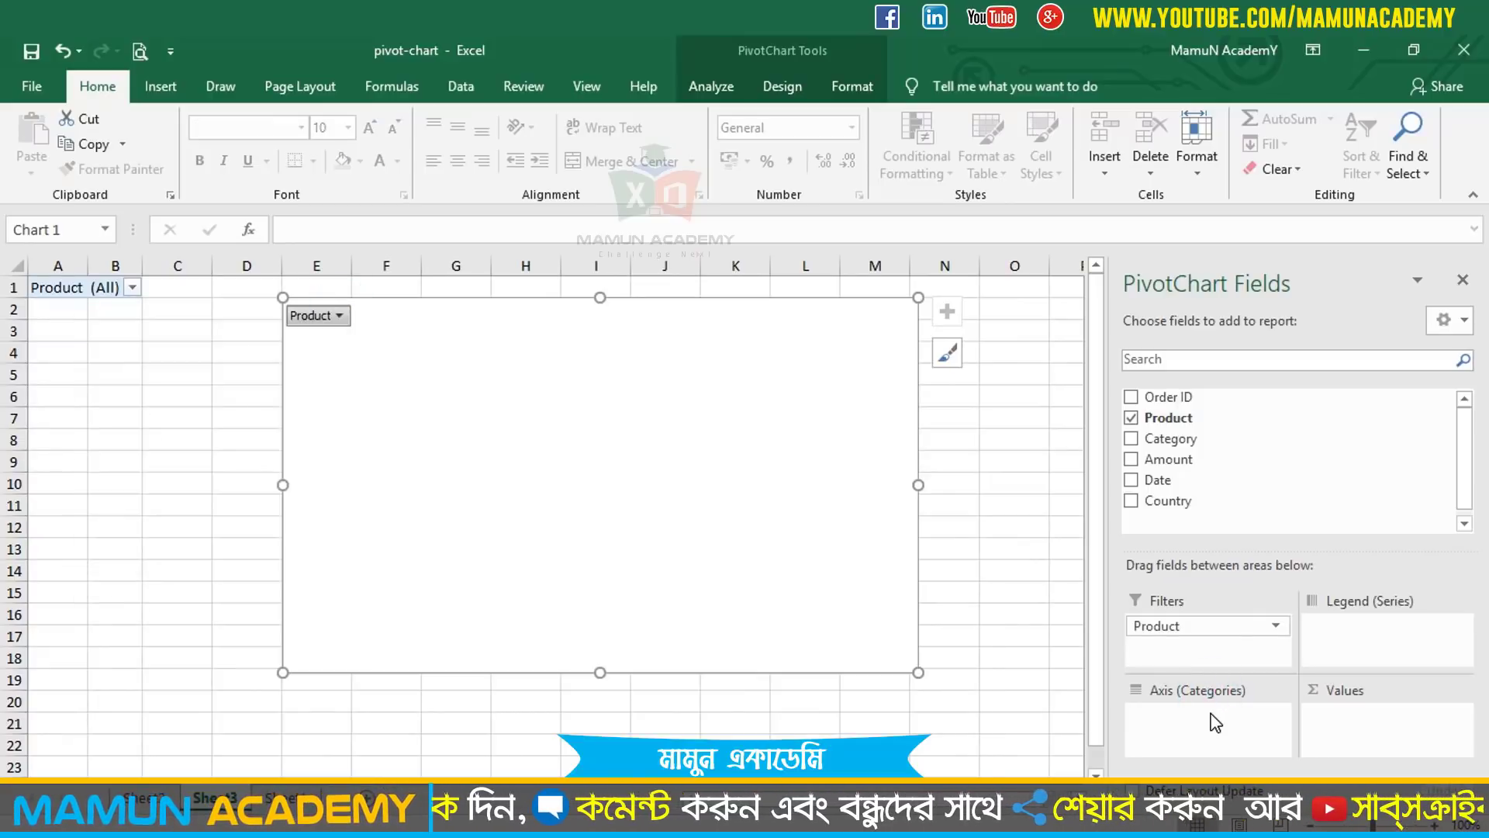
pyautogui.moveTo(1171, 438); pyautogui.dragTo(1215, 747)
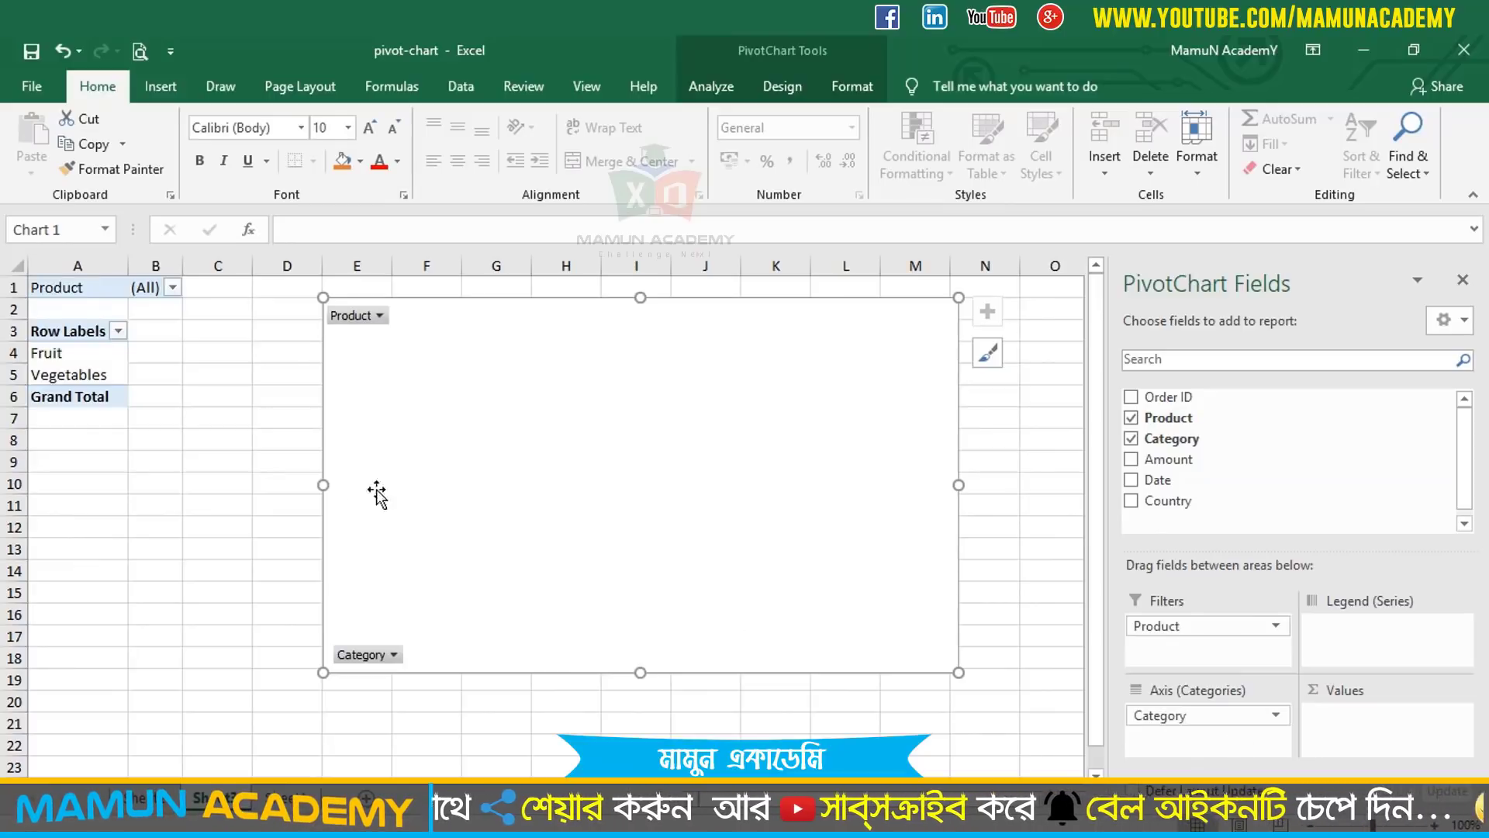
pyautogui.click(1171, 459)
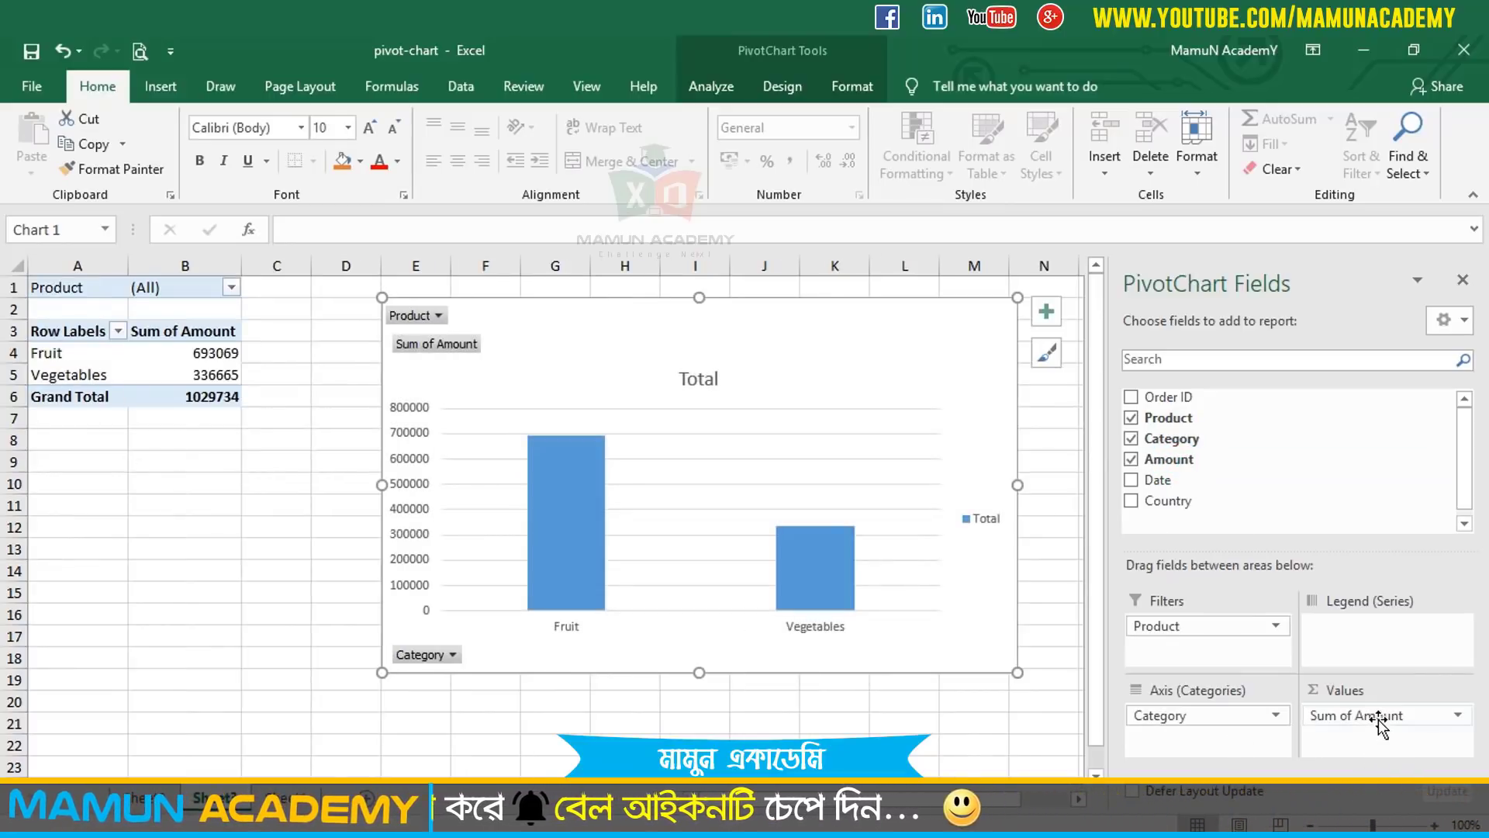
# Step: Filter the Product field to Apple, then change it to Banana
pyautogui.click(97, 357)
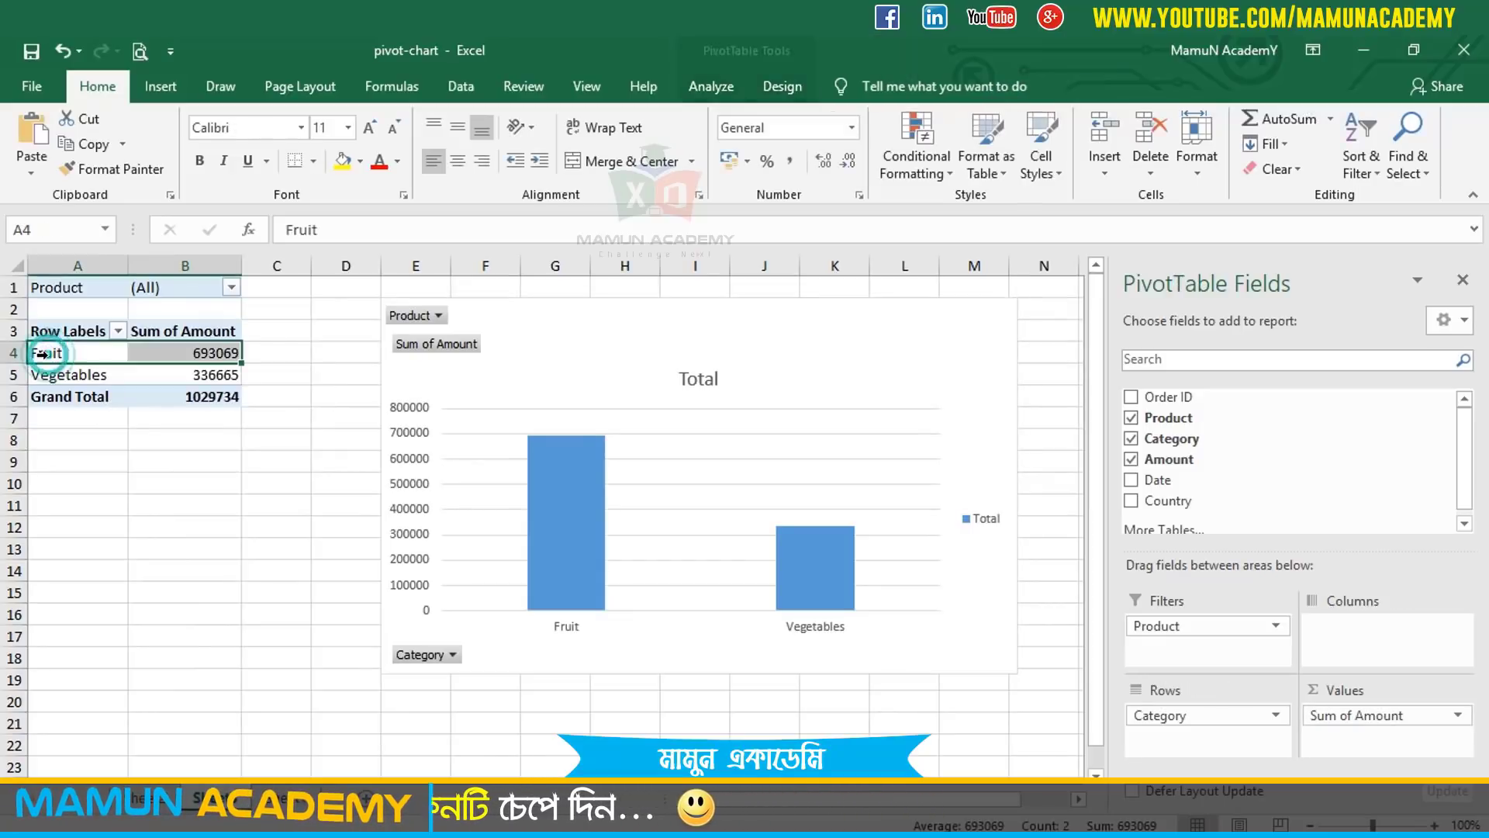
pyautogui.click(230, 289)
pyautogui.click(52, 357)
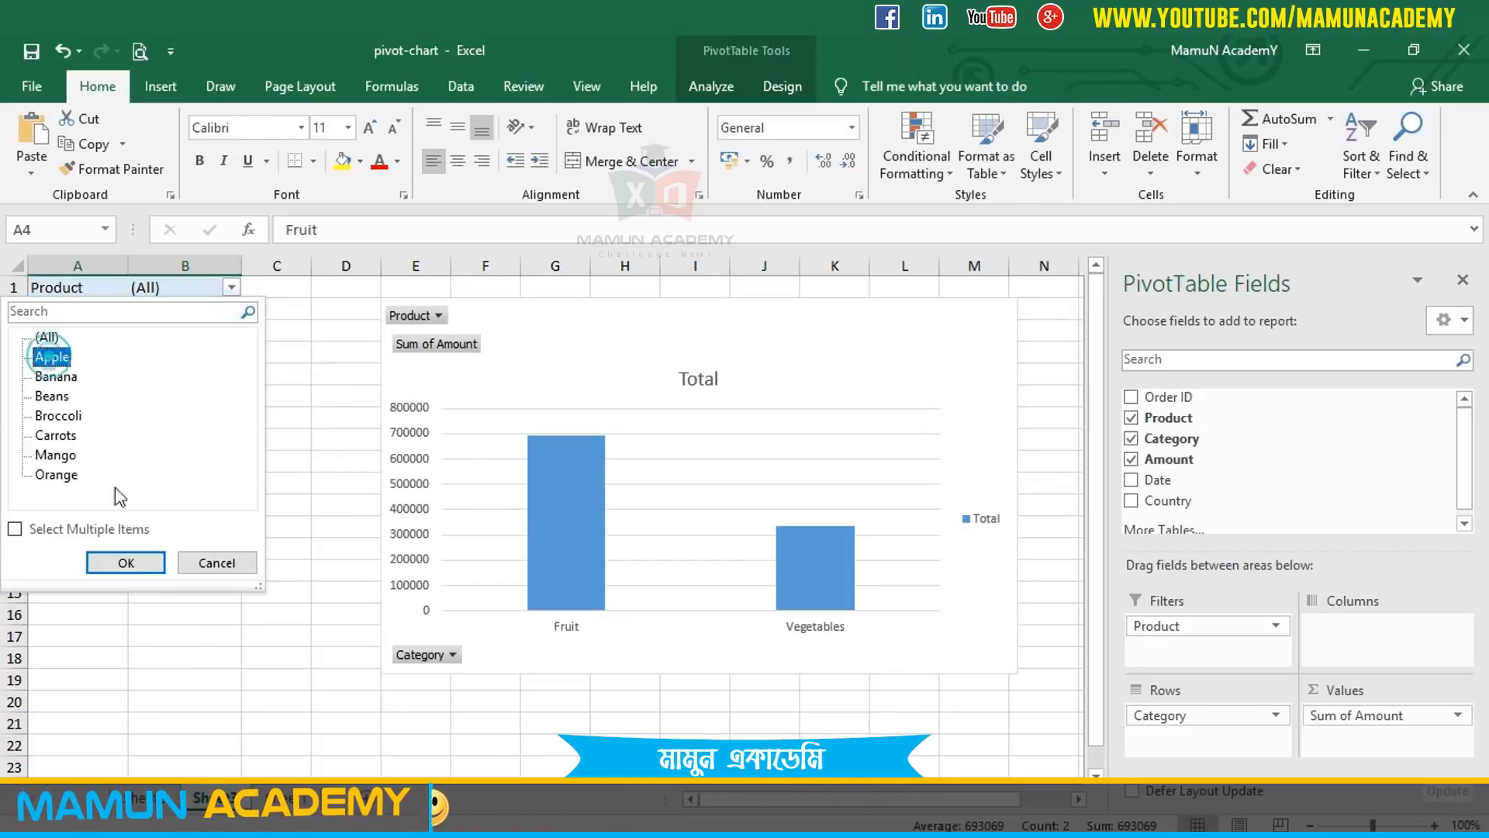
pyautogui.click(126, 562)
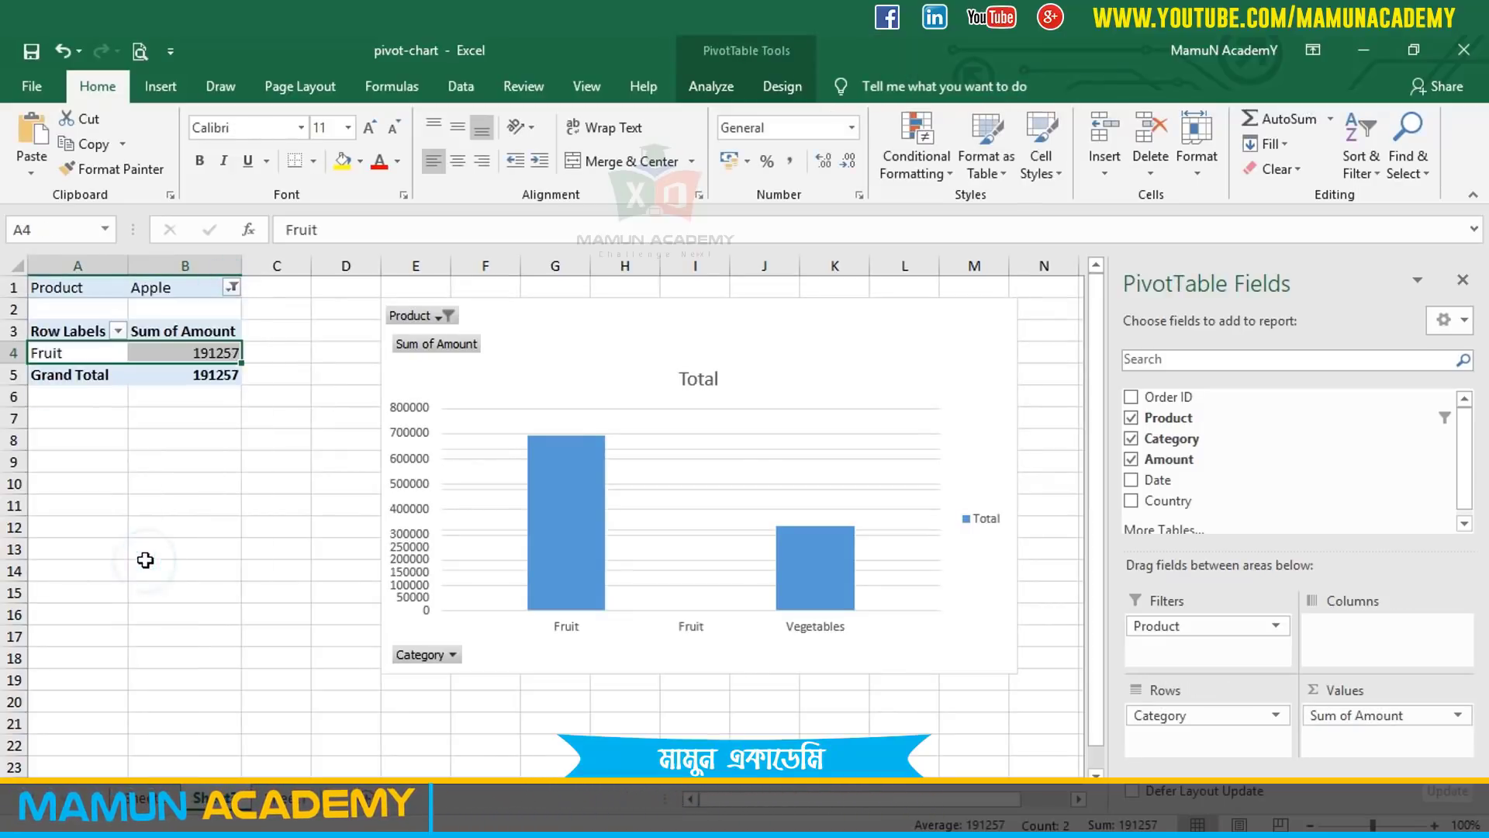
pyautogui.click(447, 316)
pyautogui.click(230, 398)
pyautogui.click(301, 584)
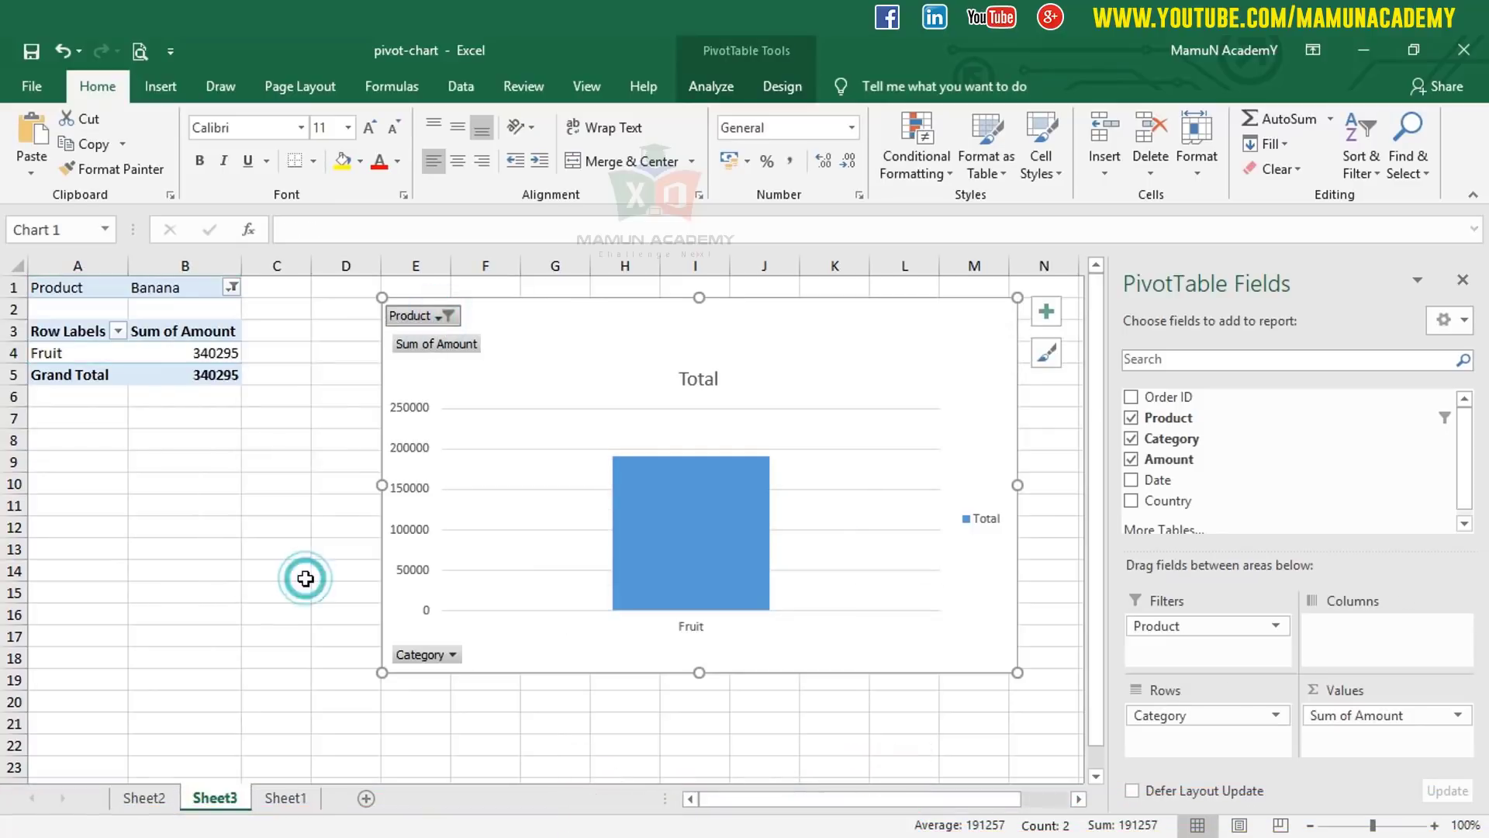
# Step: Put Product on the axis and Category as a filter set to Vegetables only
pyautogui.moveTo(1193, 716)
pyautogui.mouseDown()
pyautogui.moveTo(1156, 632)
pyautogui.moveTo(1187, 618)
pyautogui.moveTo(1192, 718)
pyautogui.mouseUp()
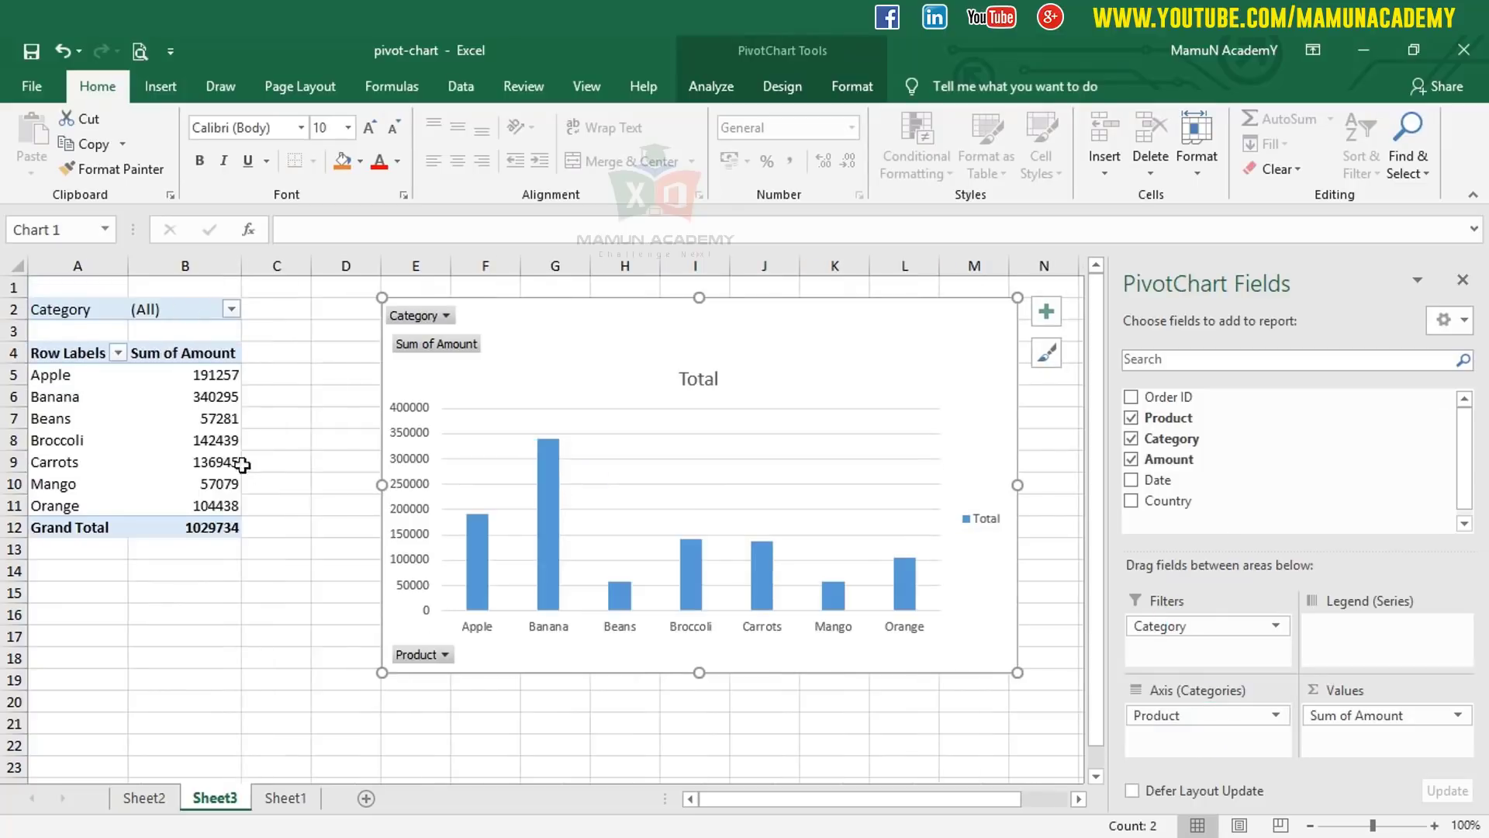
pyautogui.click(409, 315)
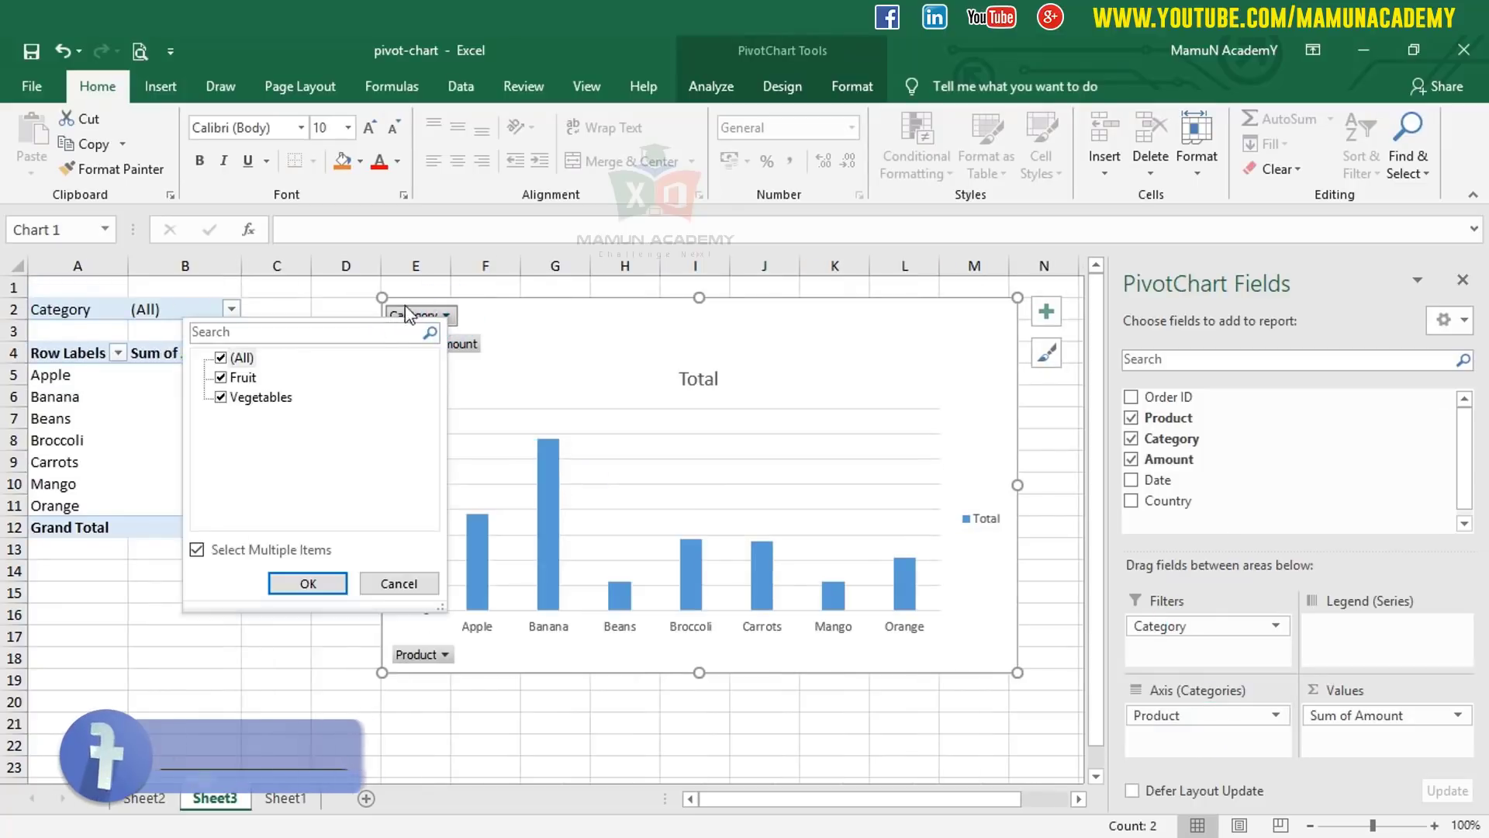
pyautogui.click(235, 380)
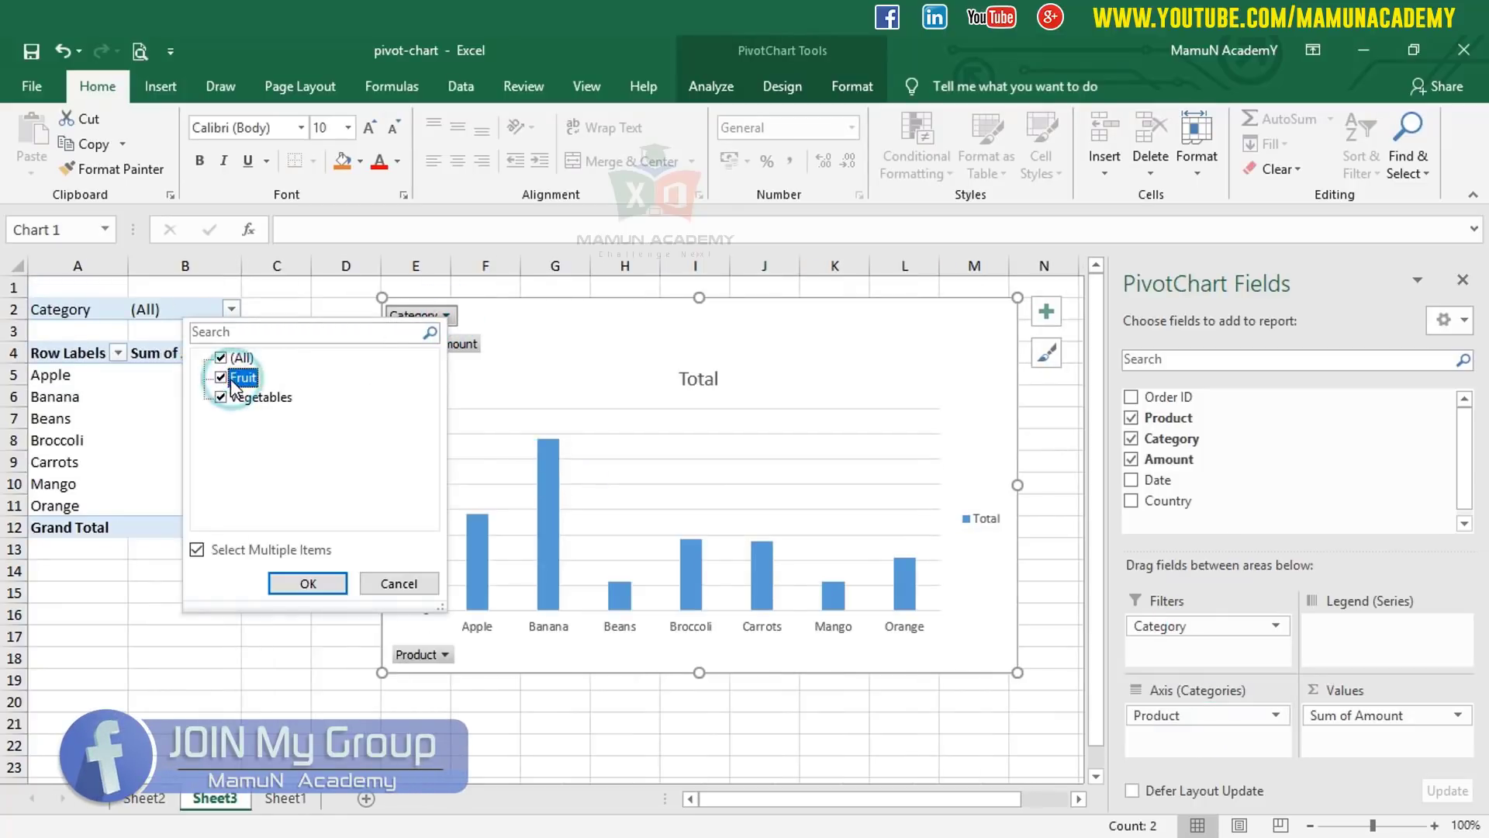
pyautogui.click(307, 585)
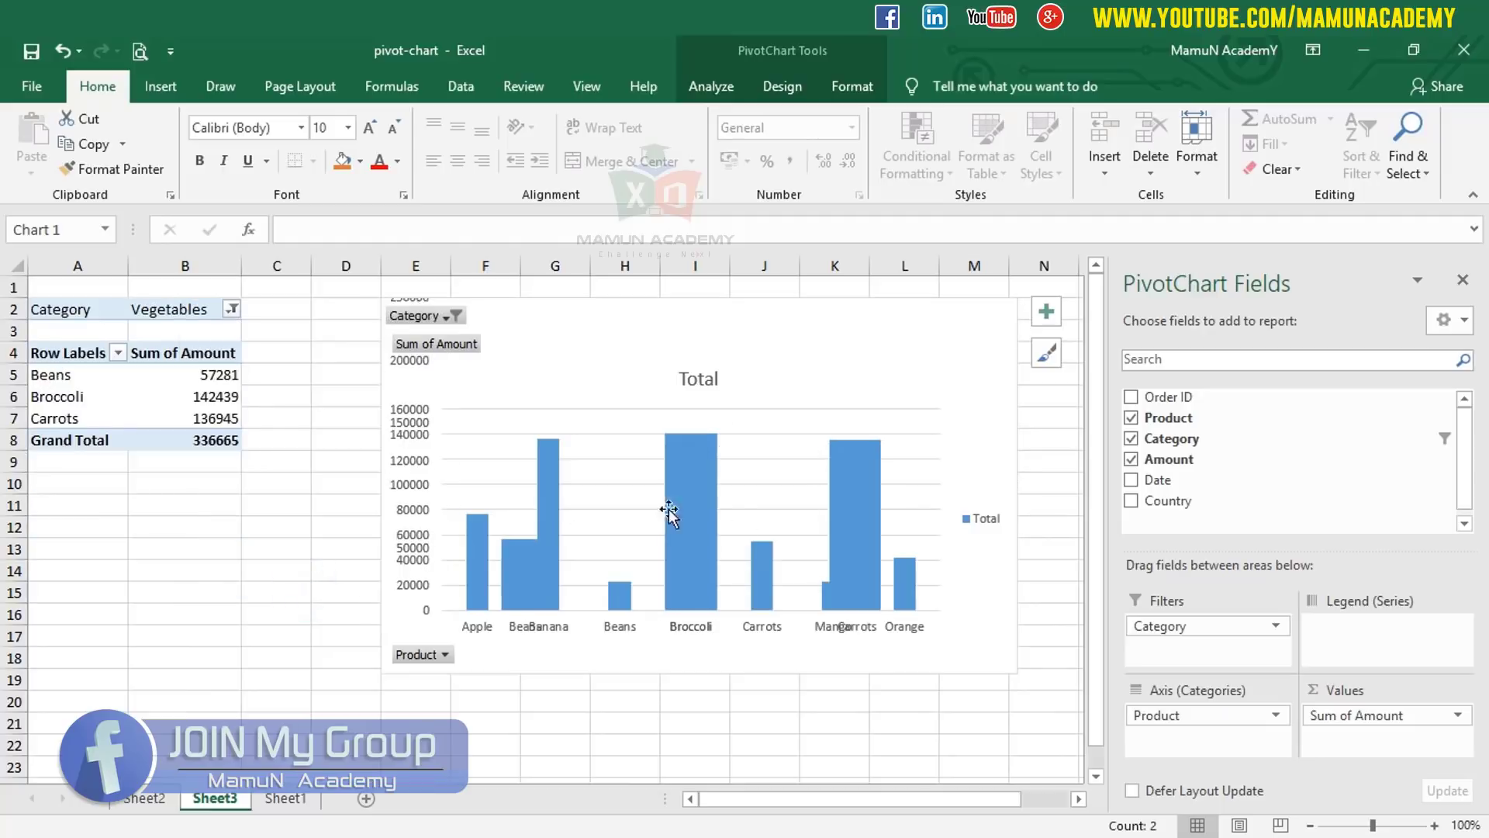
pyautogui.click(312, 558)
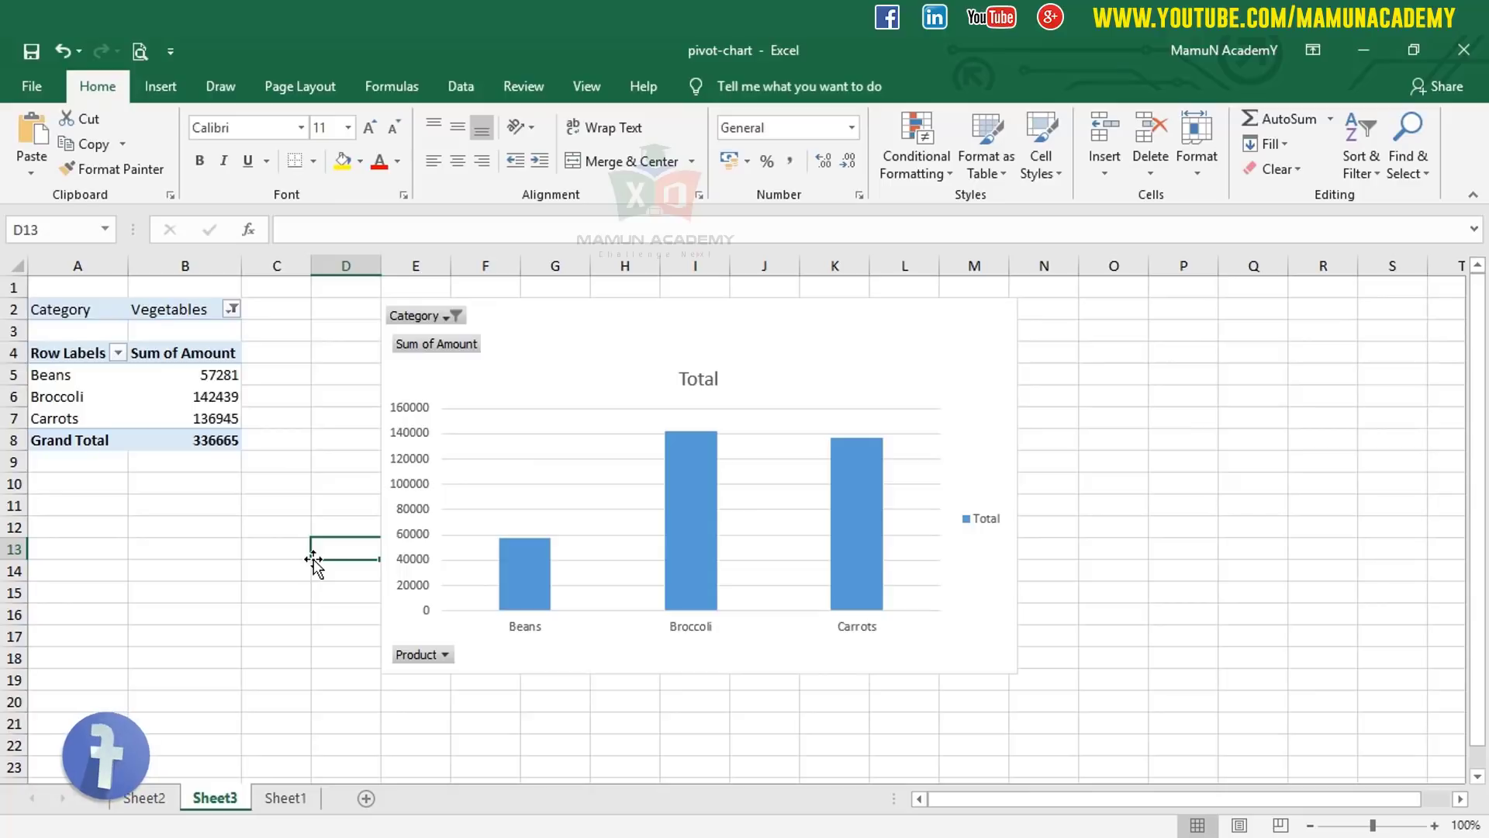
# Step: Back on Sheet3, re-check Fruit in the chart's Category filter to include all products
pyautogui.click(286, 798)
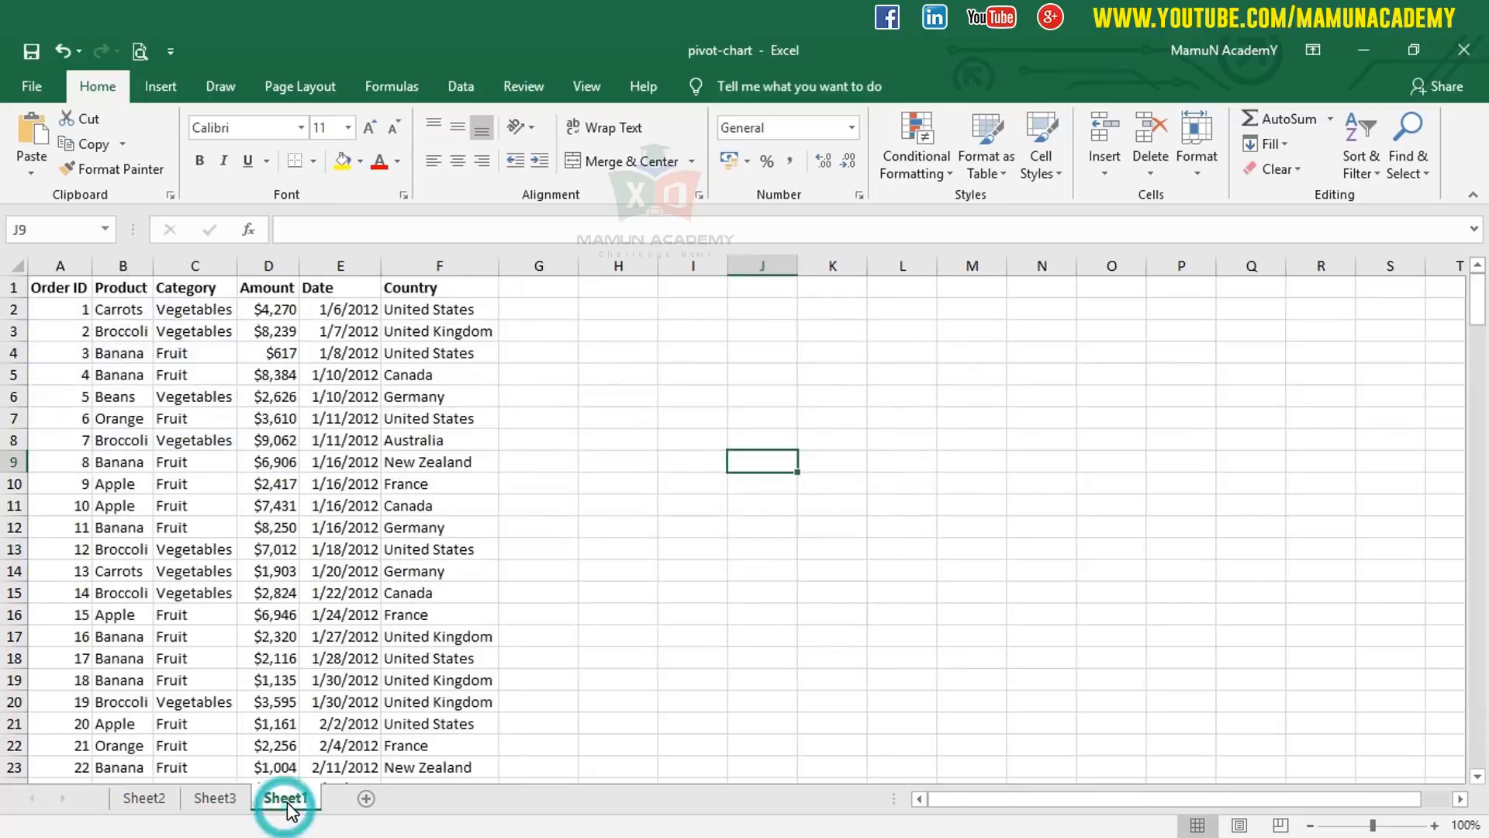
pyautogui.click(411, 463)
pyautogui.click(215, 798)
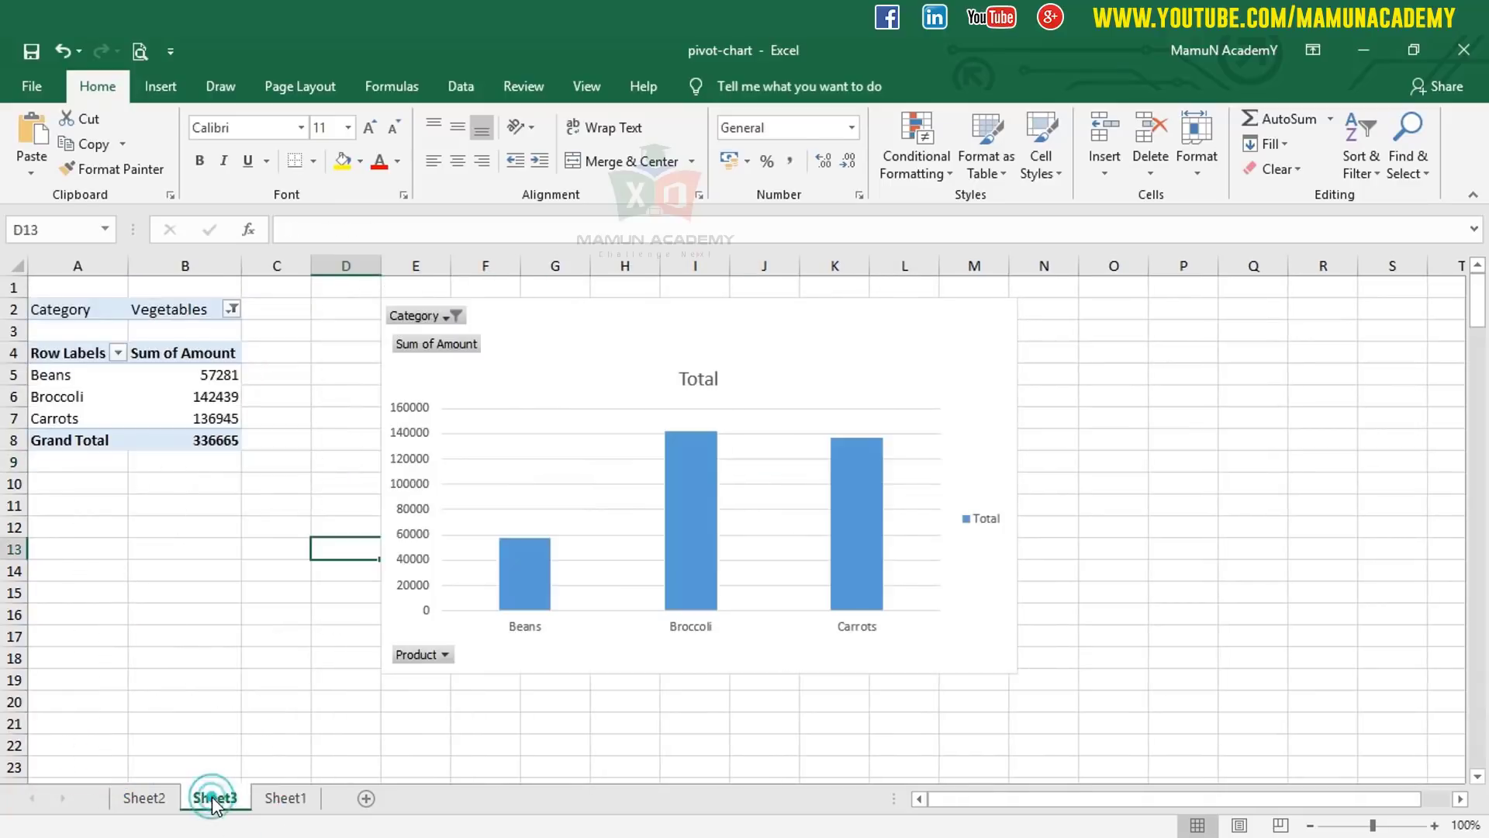
pyautogui.click(450, 316)
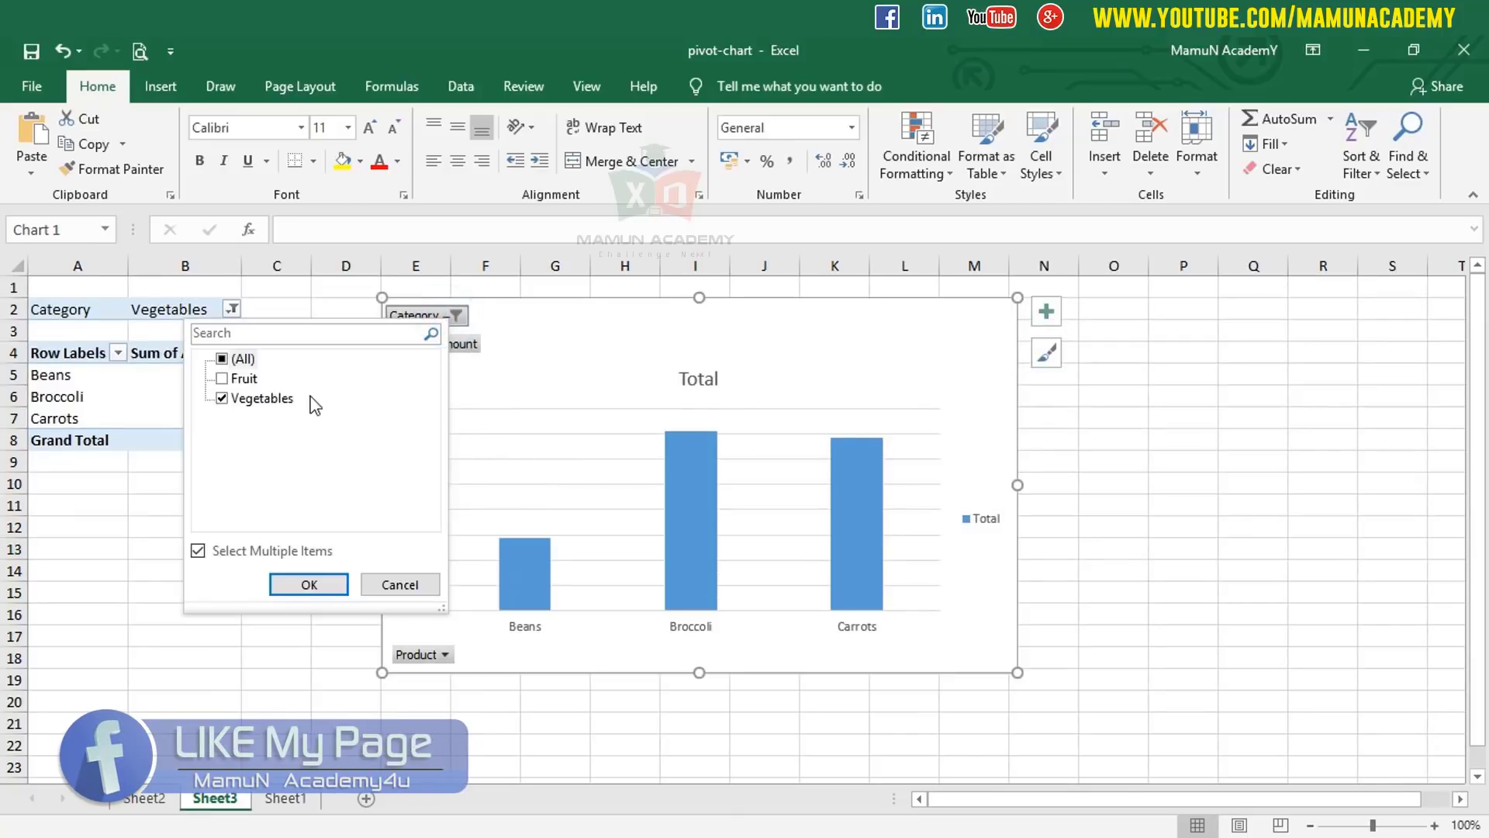
pyautogui.click(223, 378)
# Step: Apply the all-categories filter and select the Banana and Beans totals in the pivot table
pyautogui.click(309, 584)
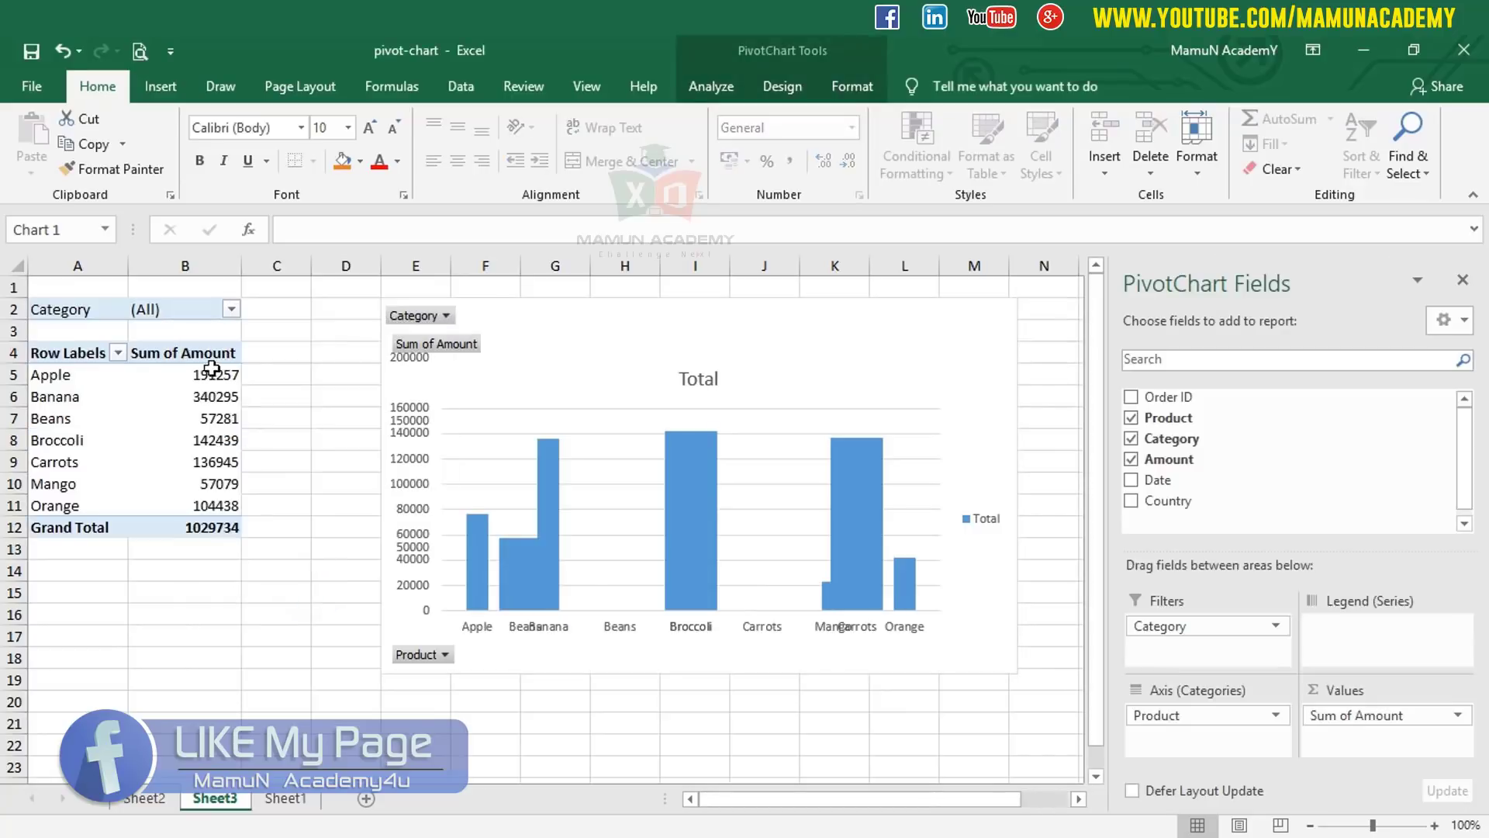
pyautogui.click(184, 389)
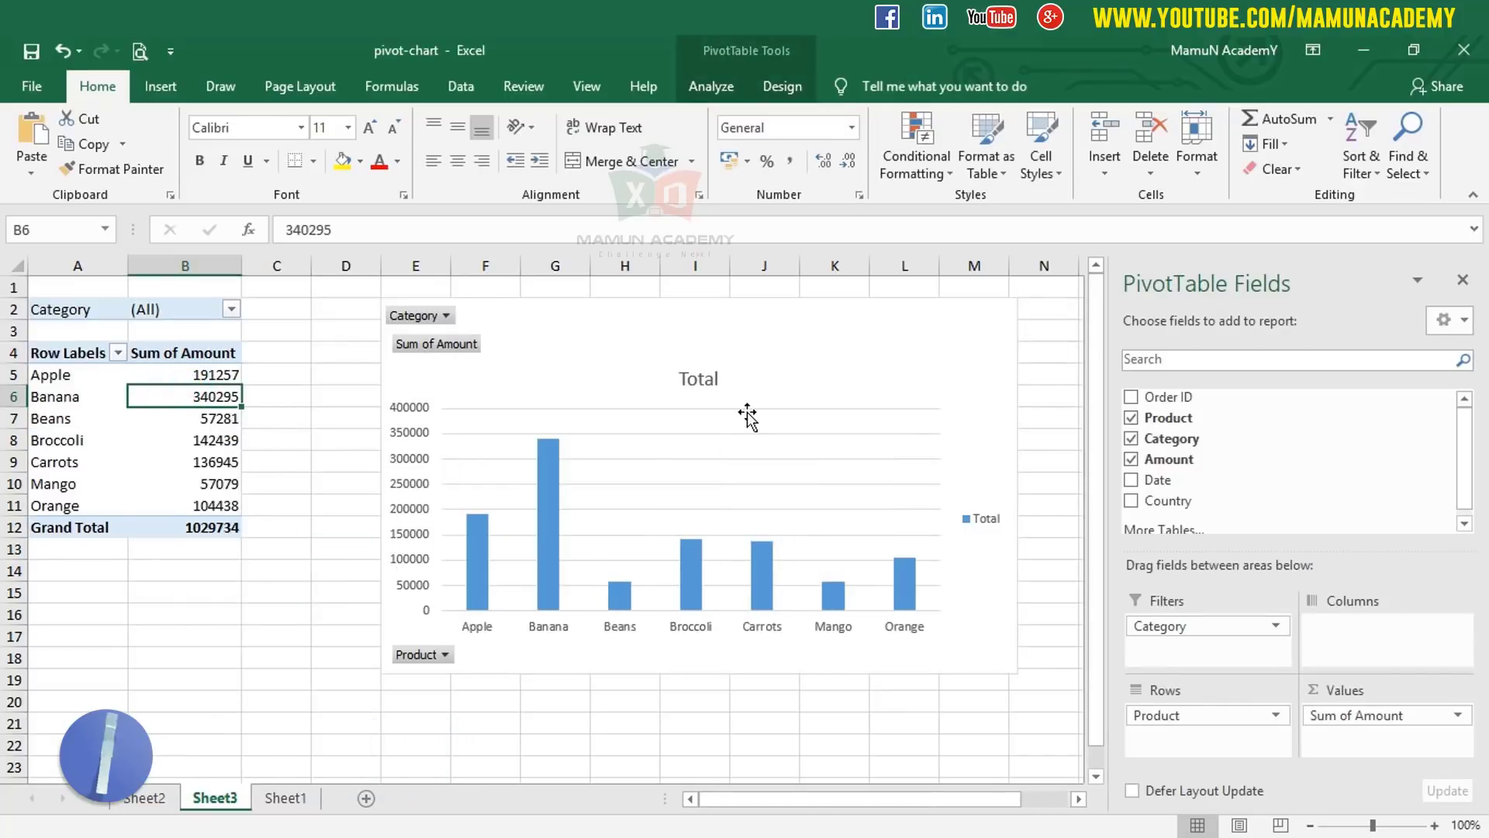
pyautogui.click(159, 415)
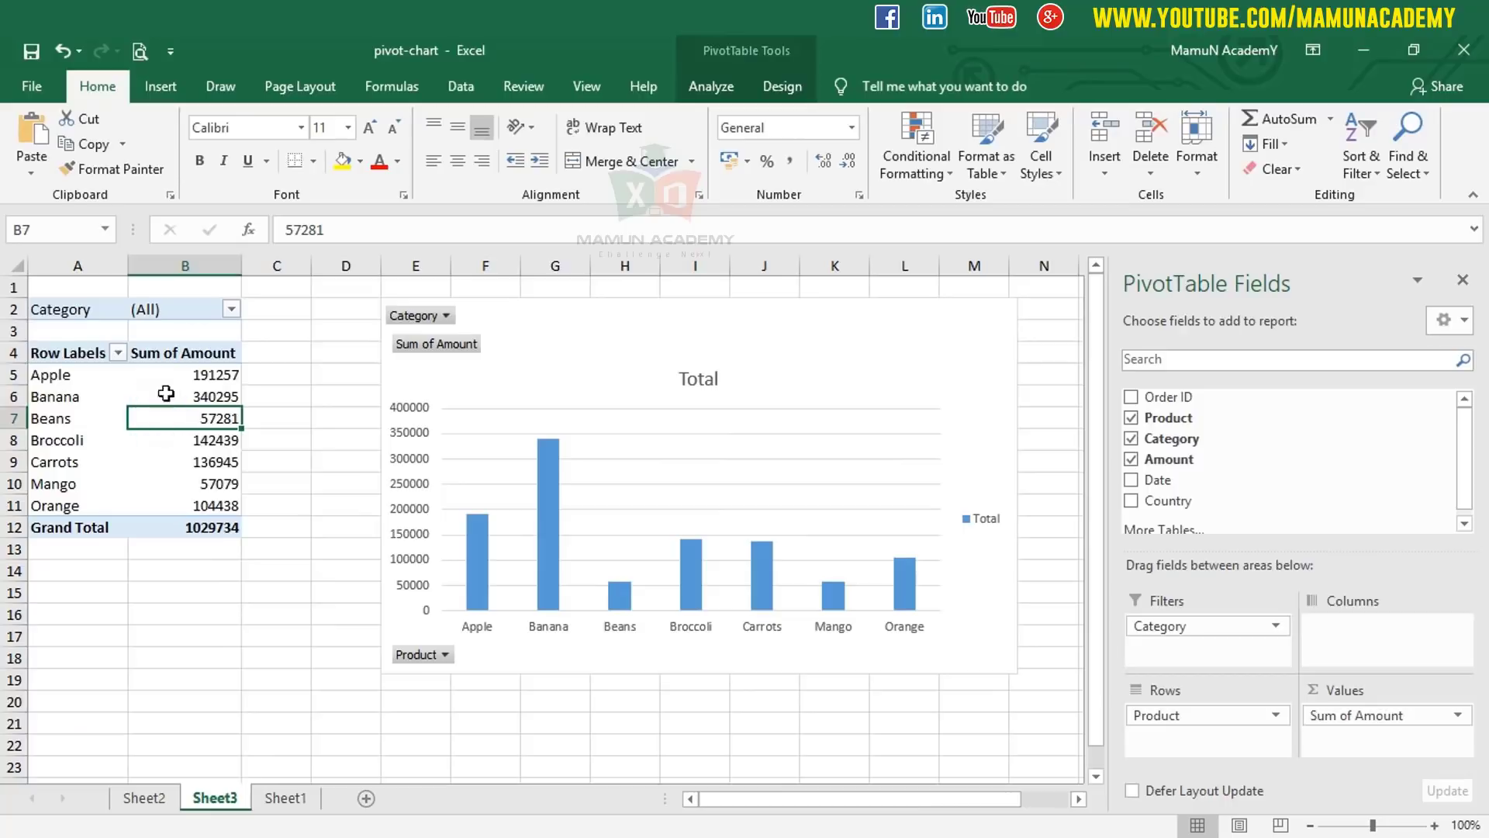
pyautogui.moveTo(53, 426); pyautogui.dragTo(194, 420)
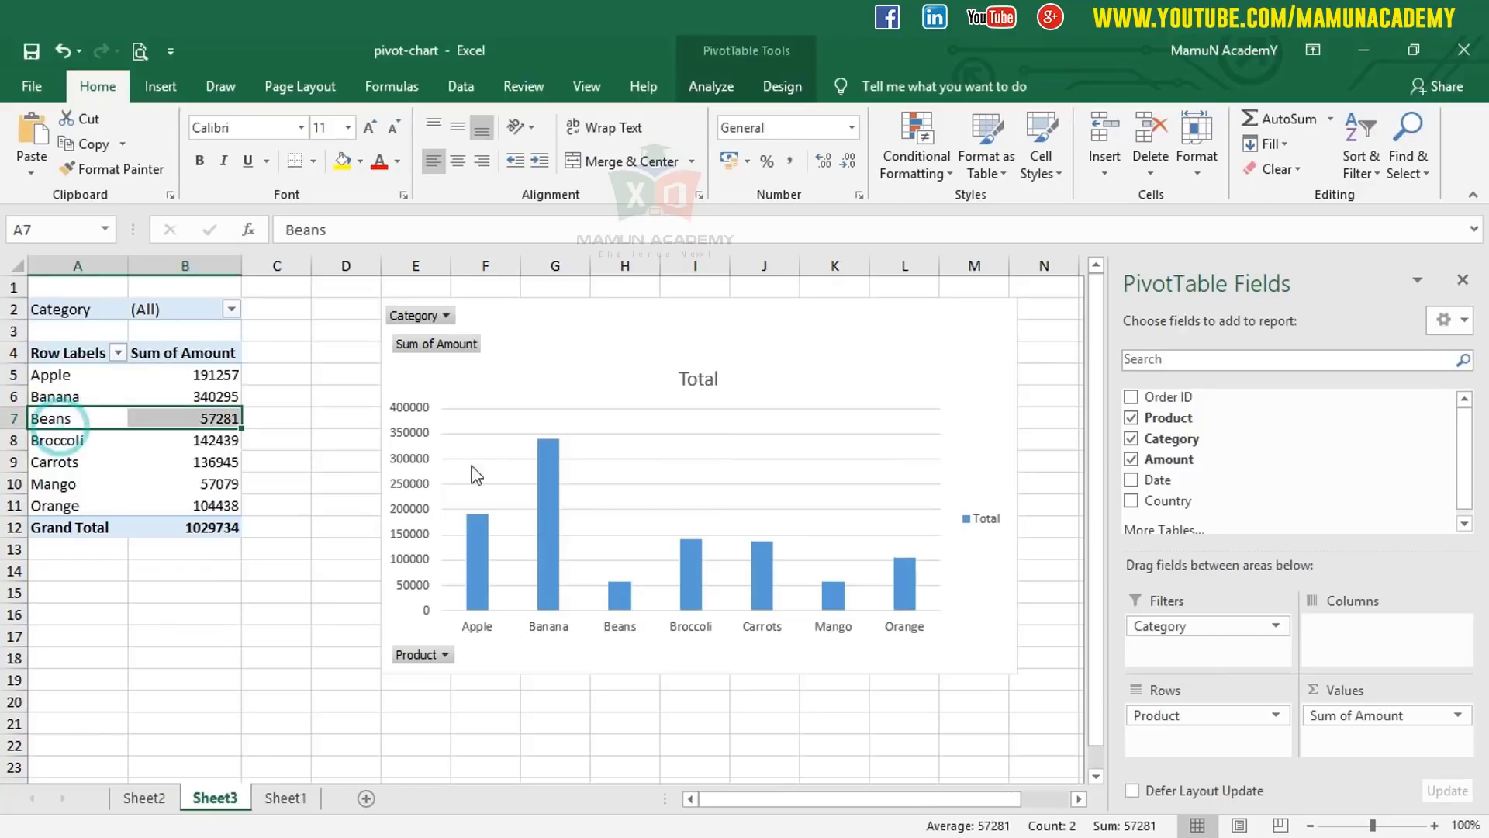
# Step: Nudge the pivot chart slightly up and right, then select its data series
pyautogui.click(743, 314)
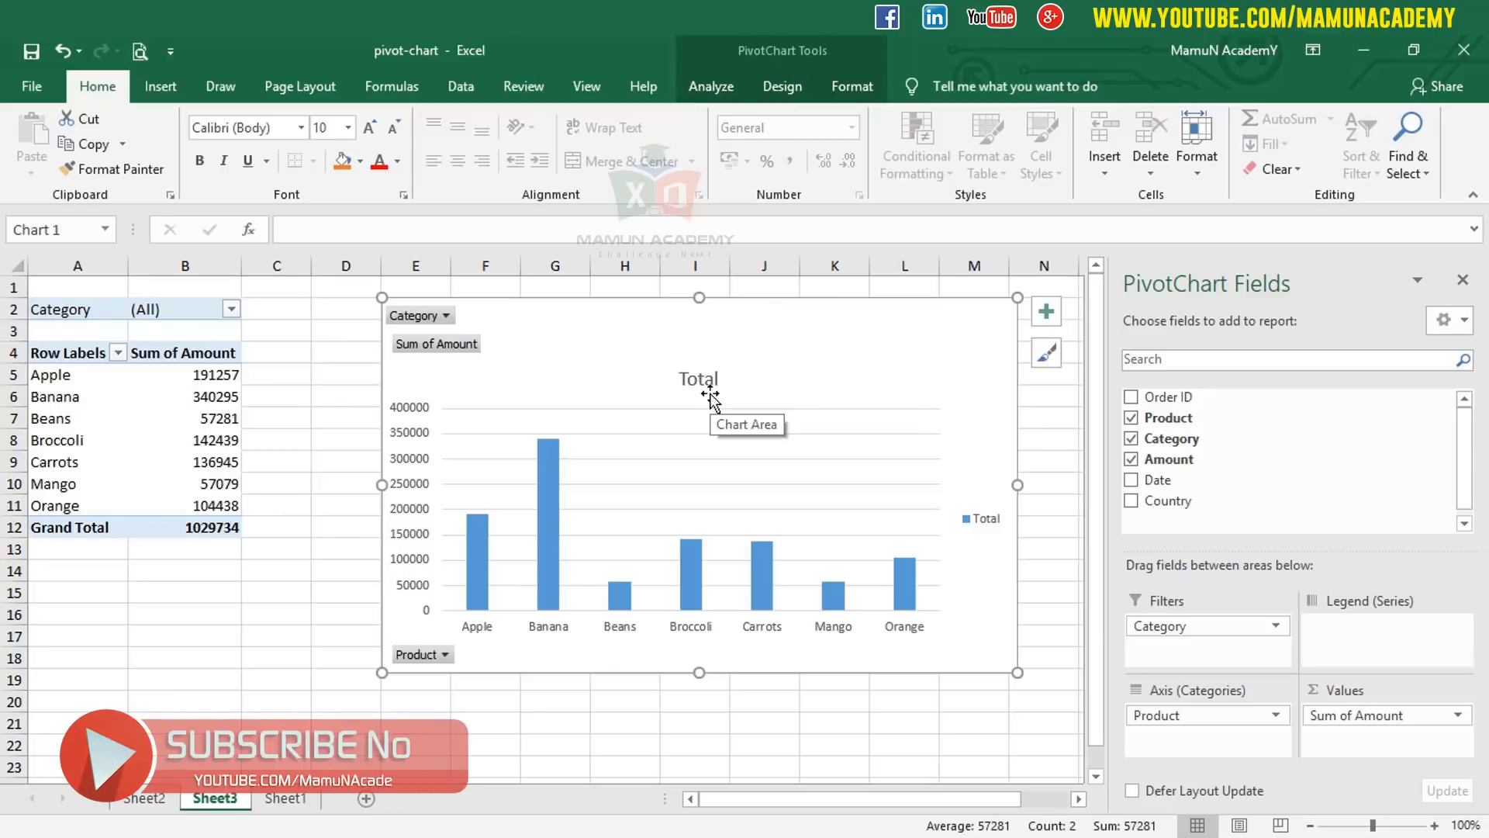
pyautogui.moveTo(602, 342); pyautogui.dragTo(618, 336)
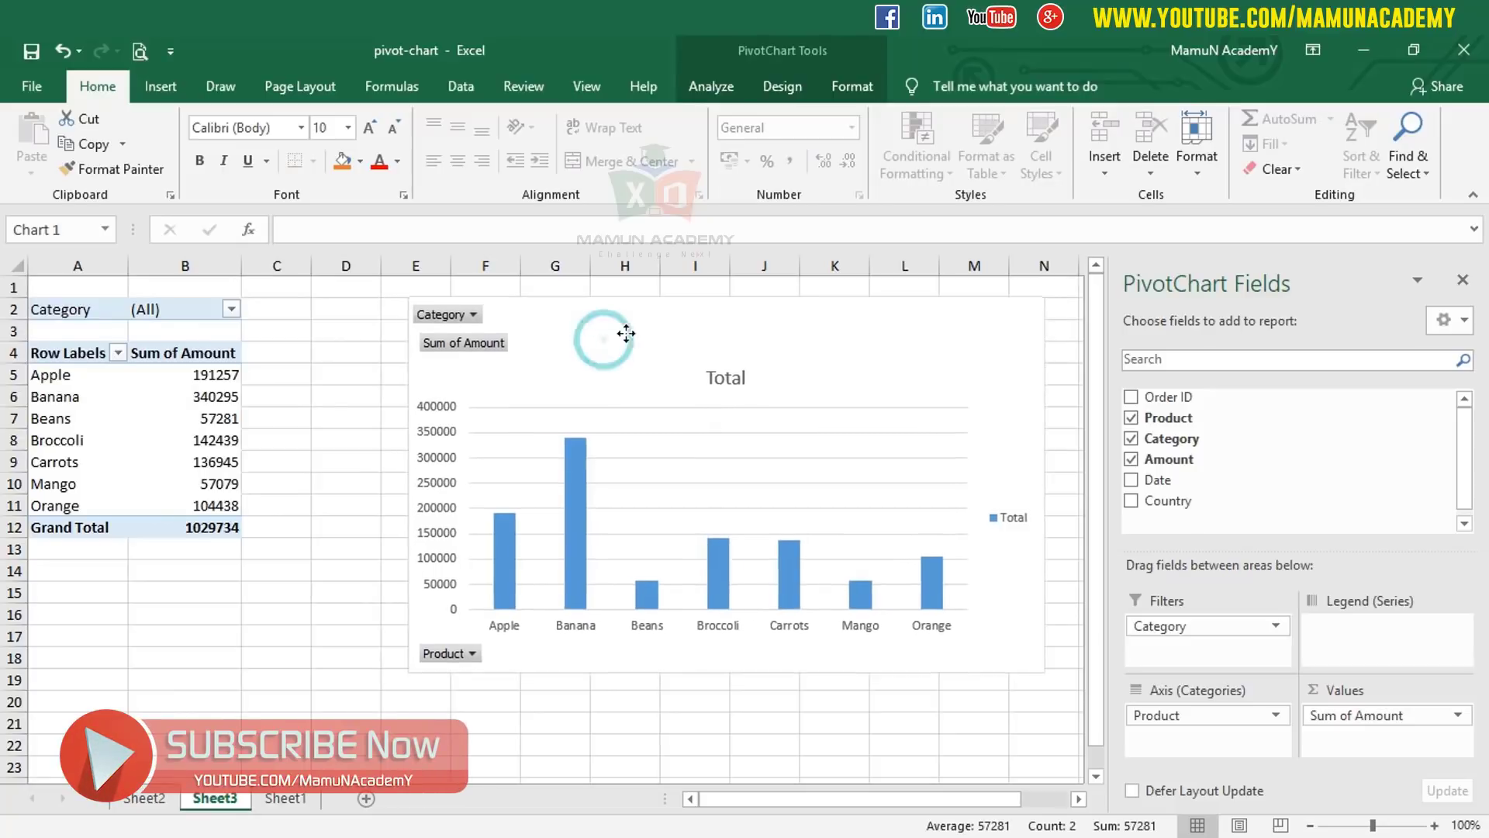
pyautogui.click(344, 376)
pyautogui.moveTo(193, 375); pyautogui.dragTo(198, 505)
pyautogui.click(166, 633)
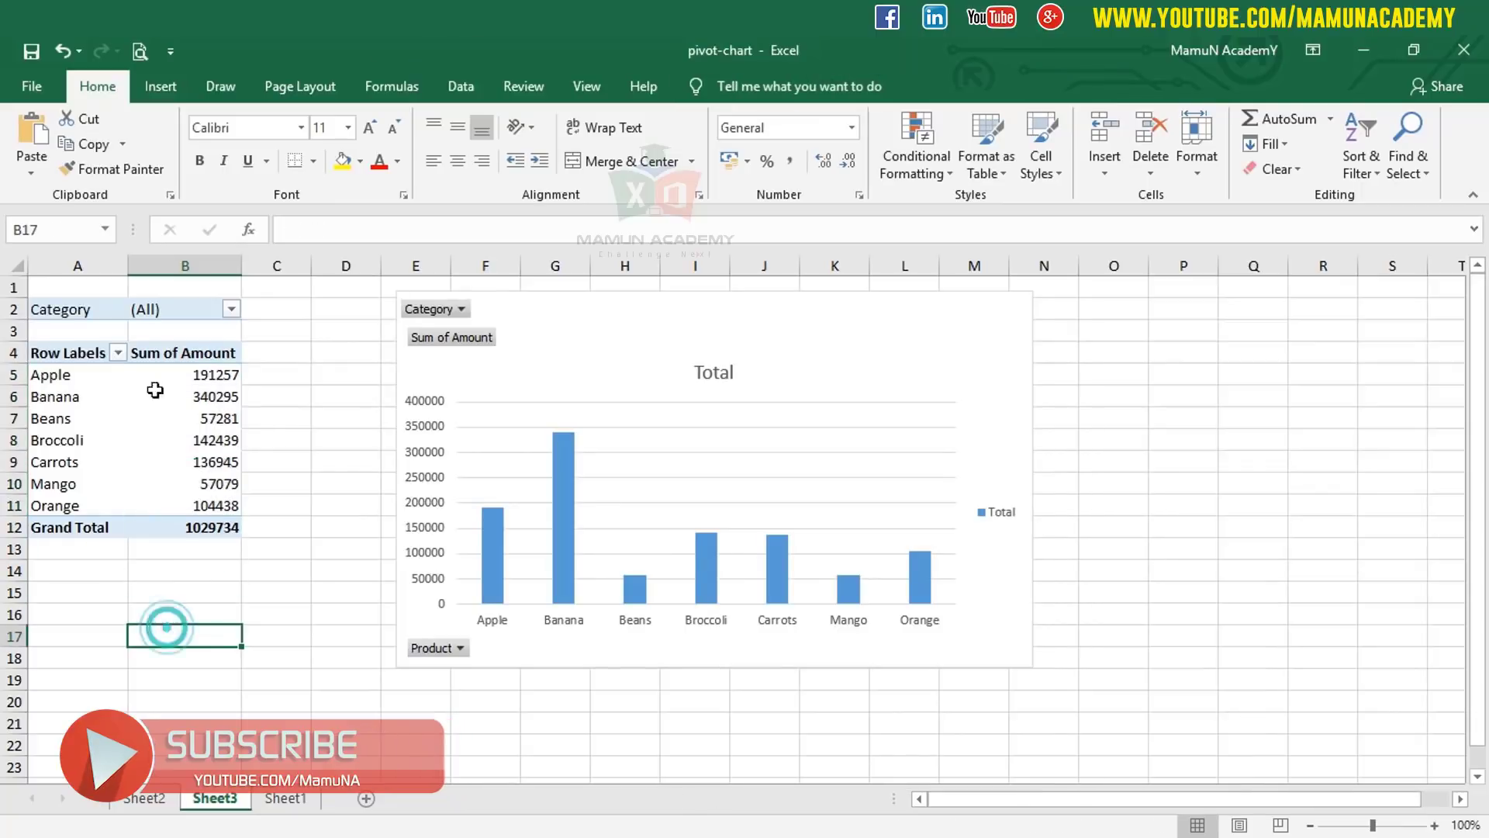
pyautogui.moveTo(198, 398)
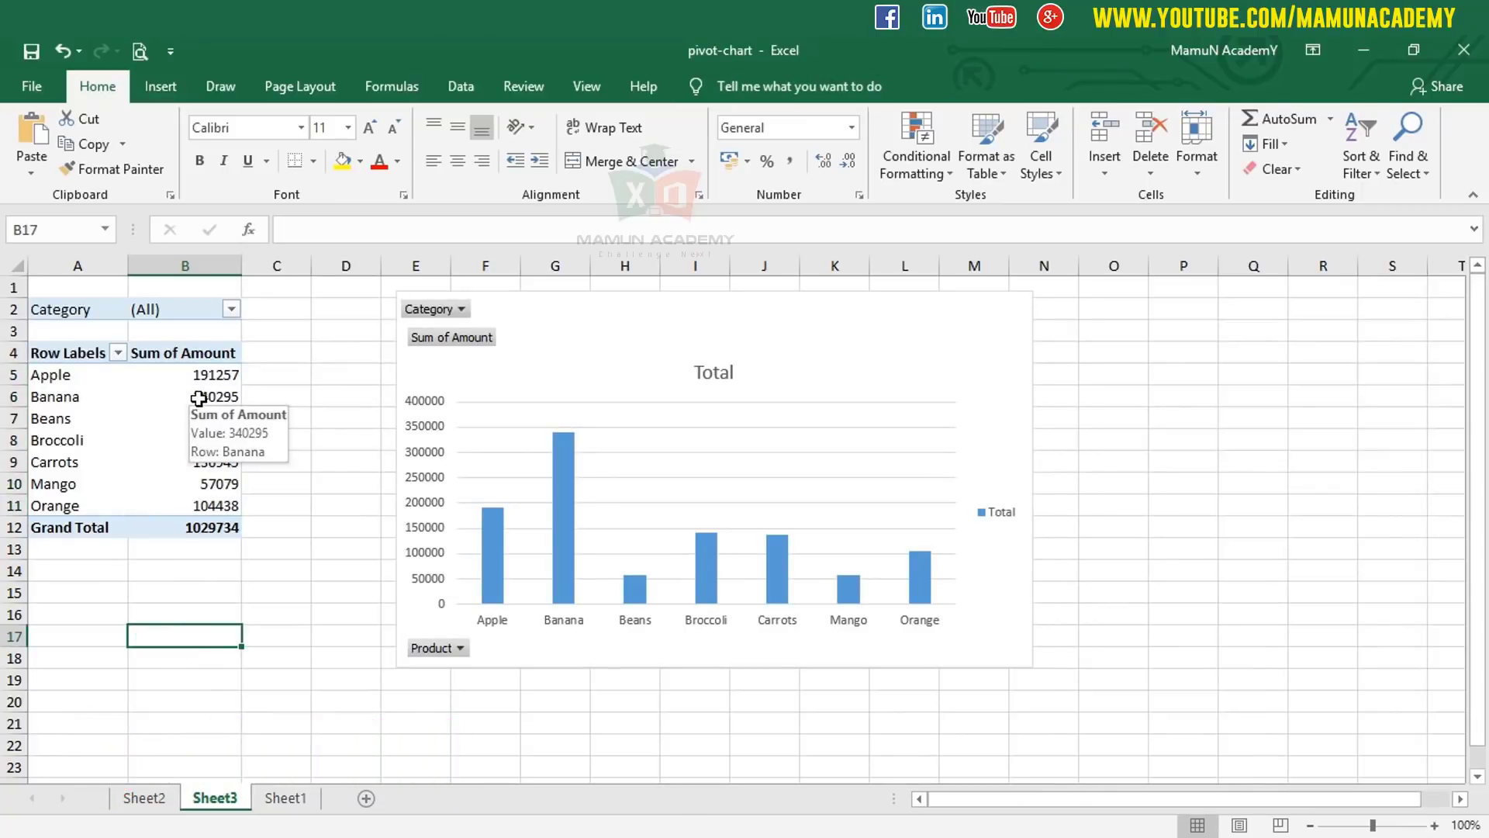
pyautogui.click(566, 468)
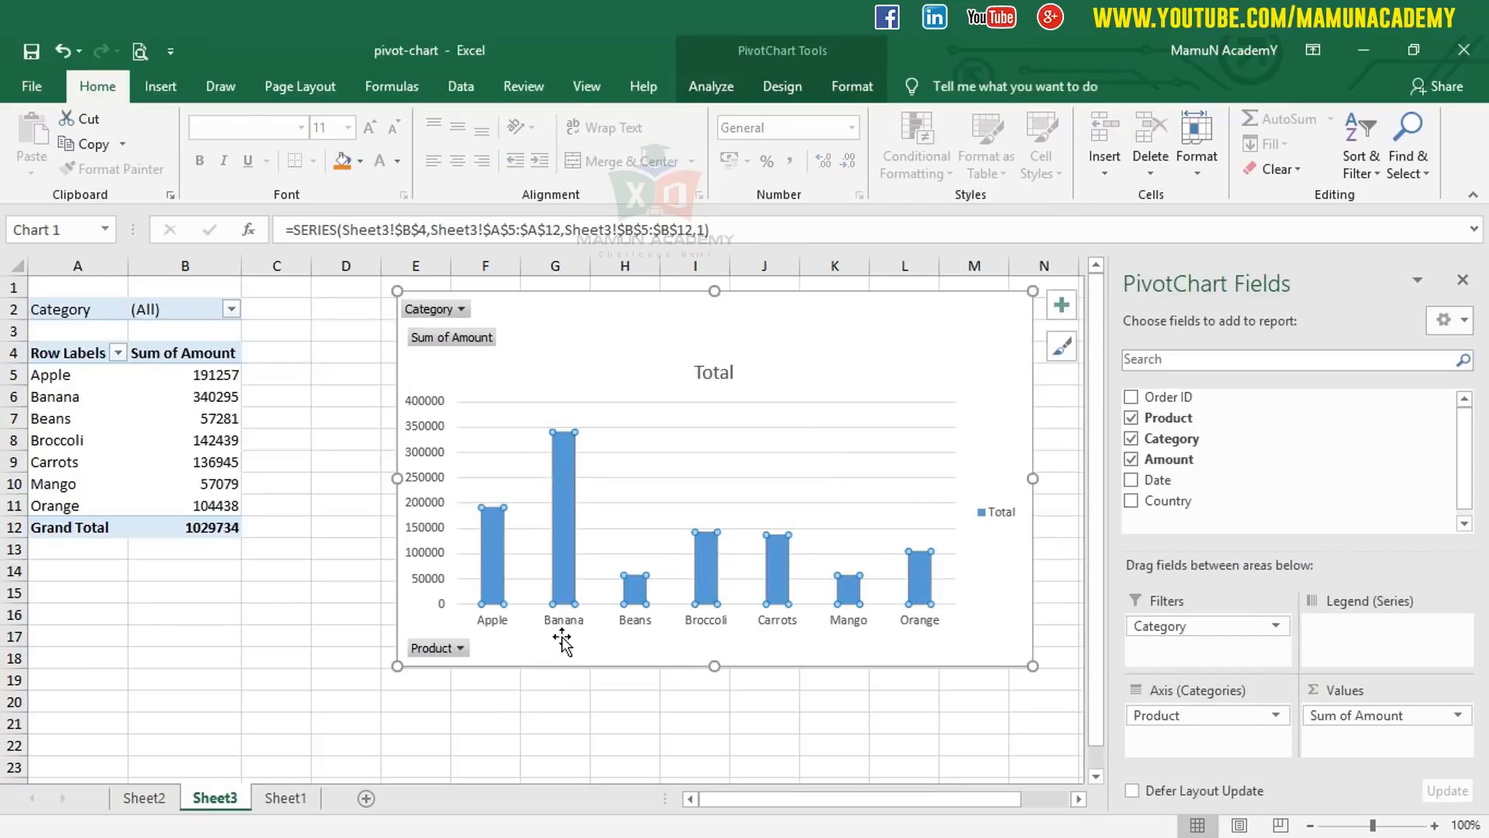
pyautogui.click(190, 390)
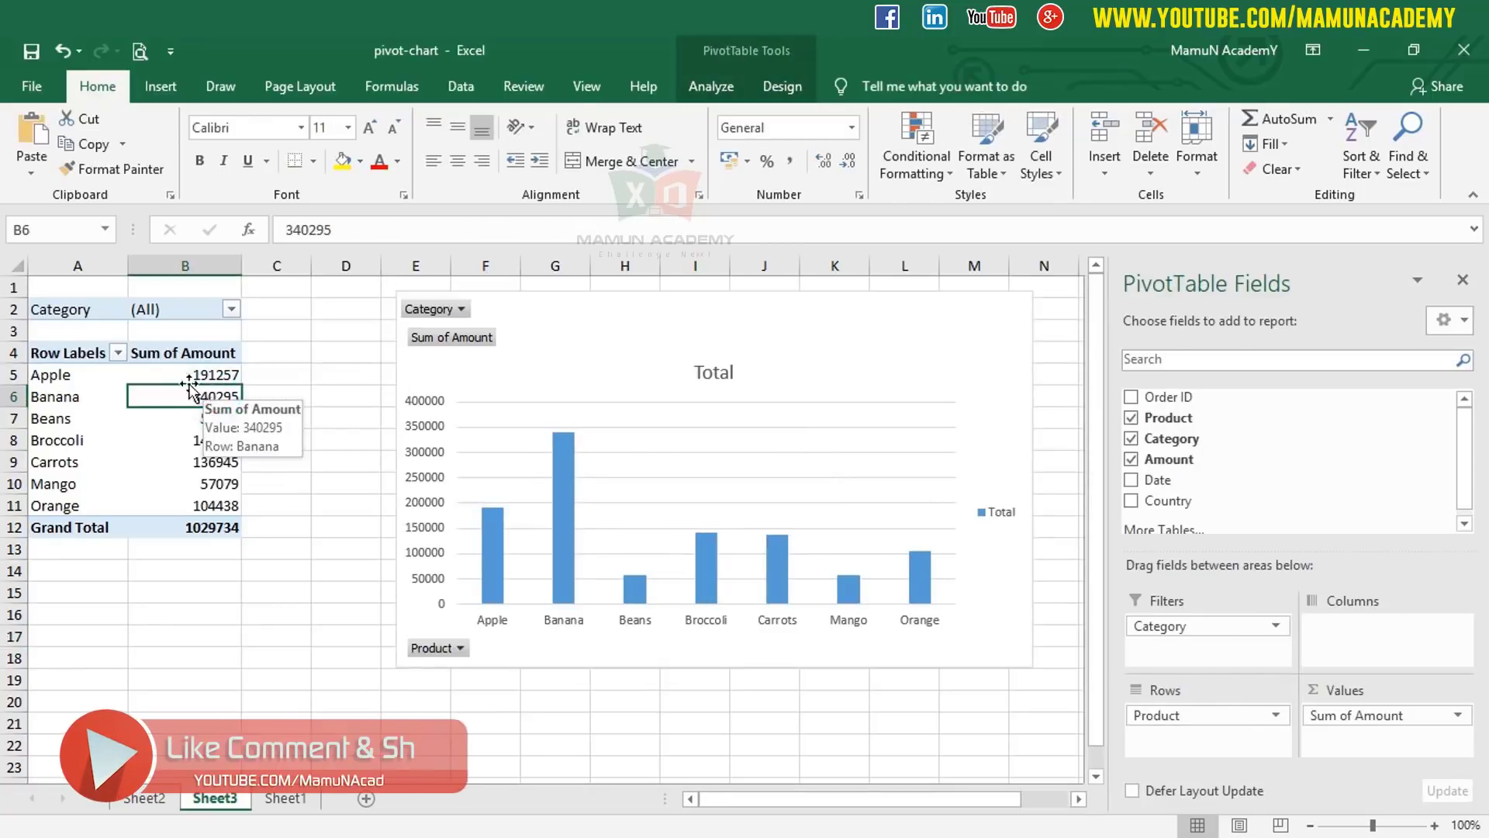
pyautogui.click(117, 352)
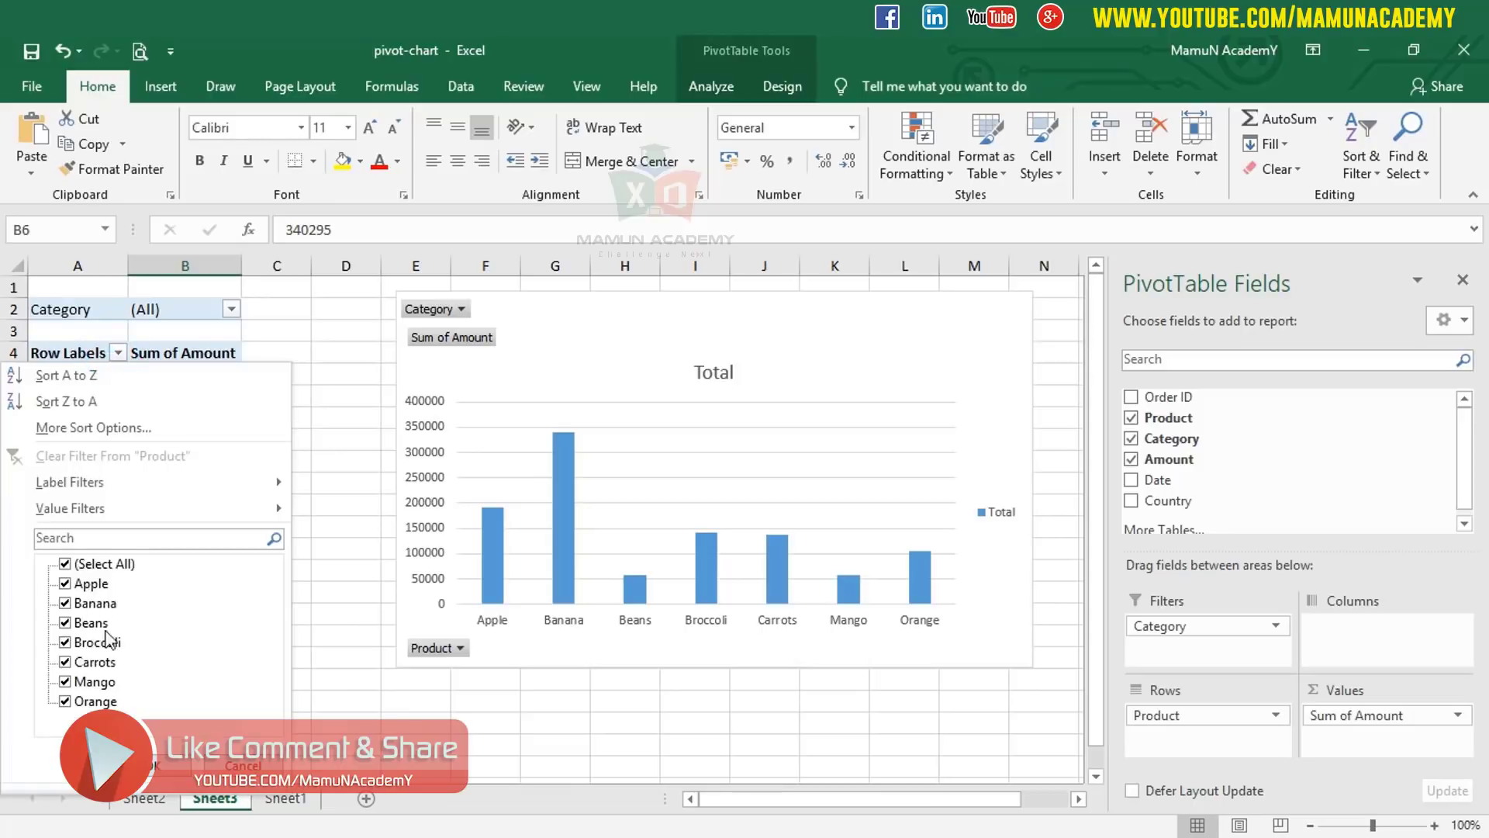
pyautogui.click(388, 670)
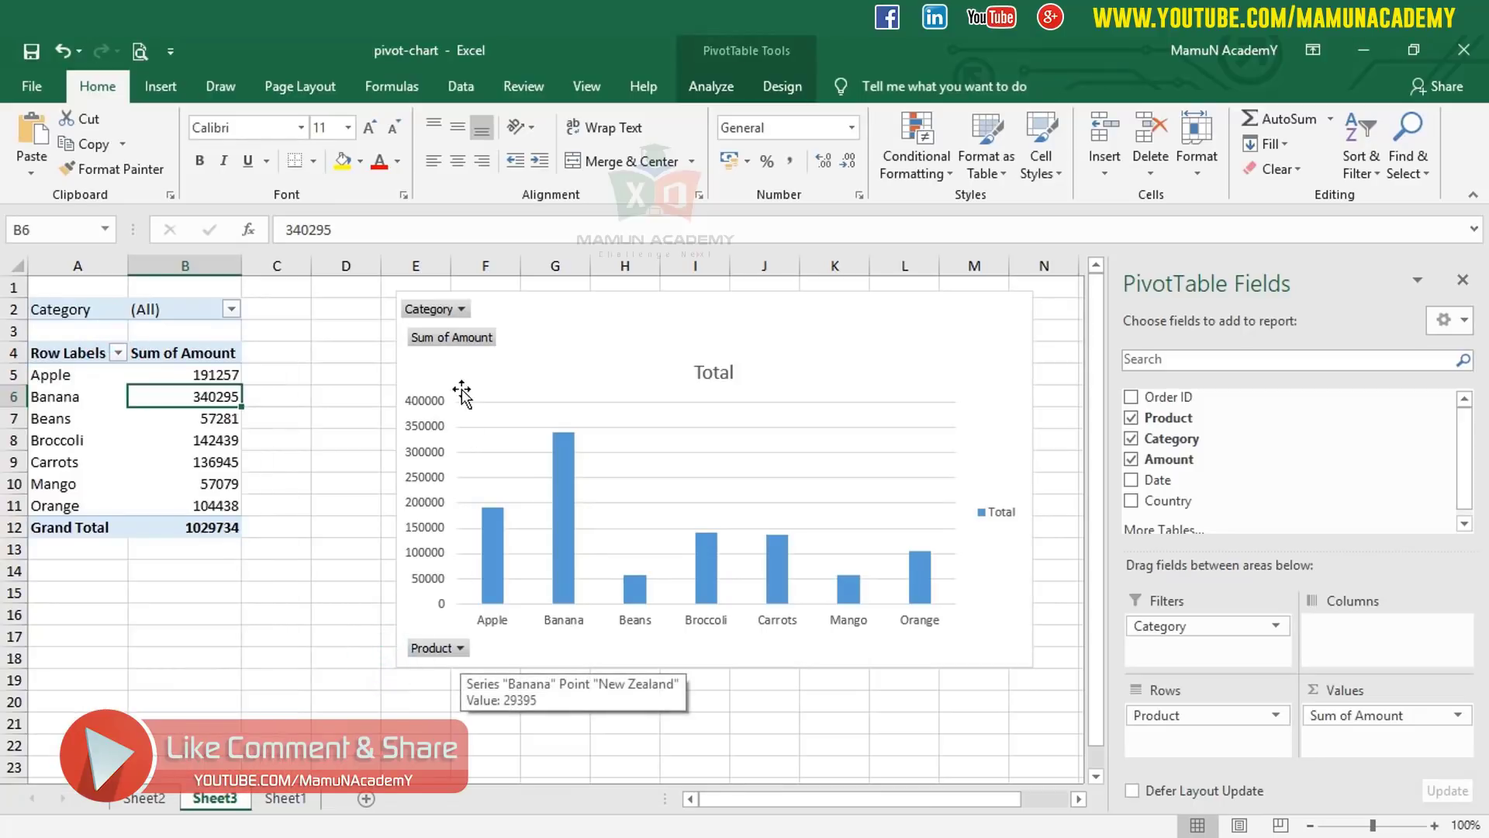
pyautogui.click(462, 309)
pyautogui.click(515, 298)
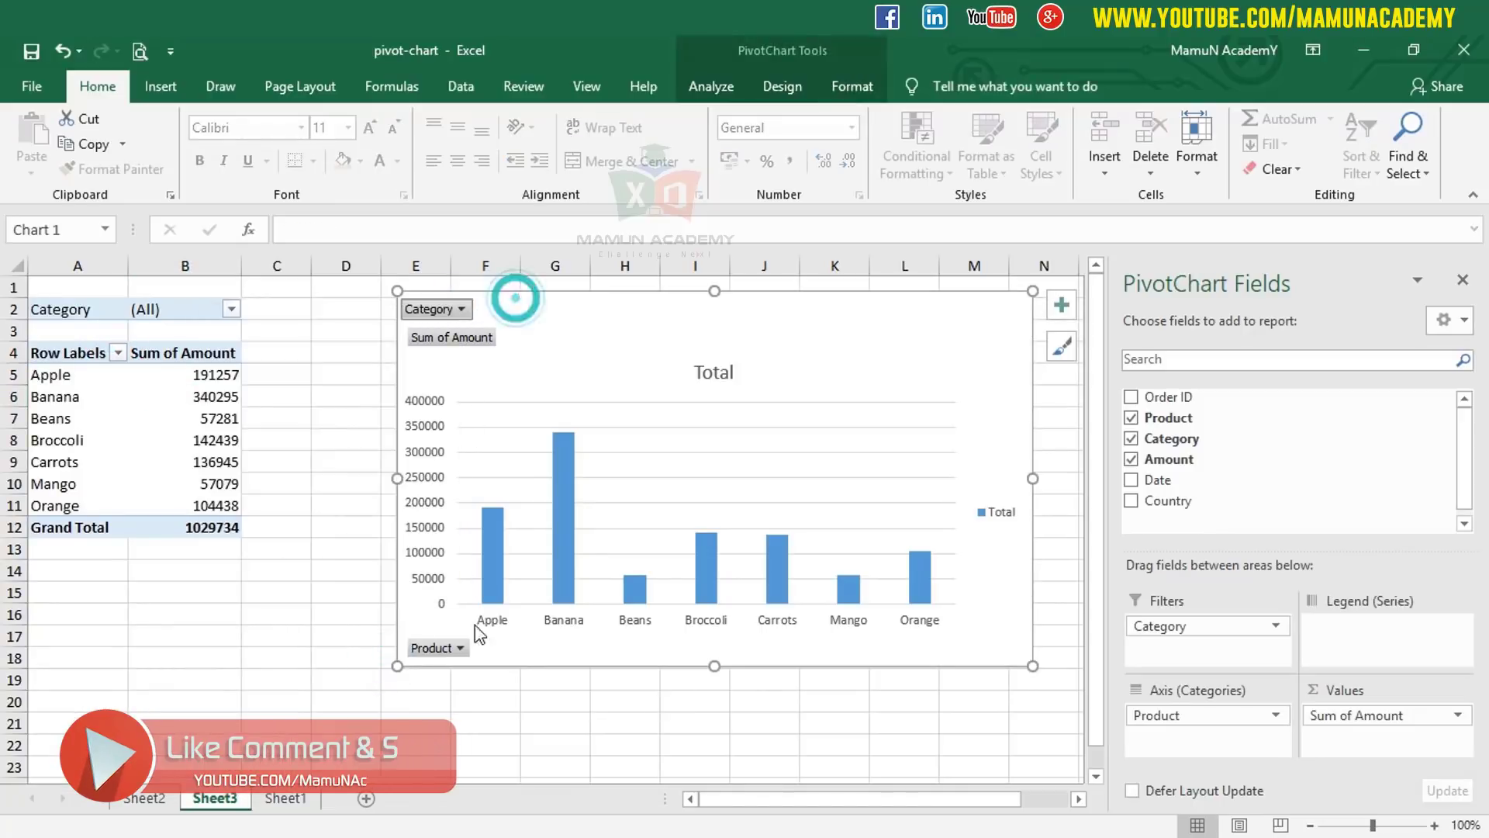
pyautogui.click(462, 649)
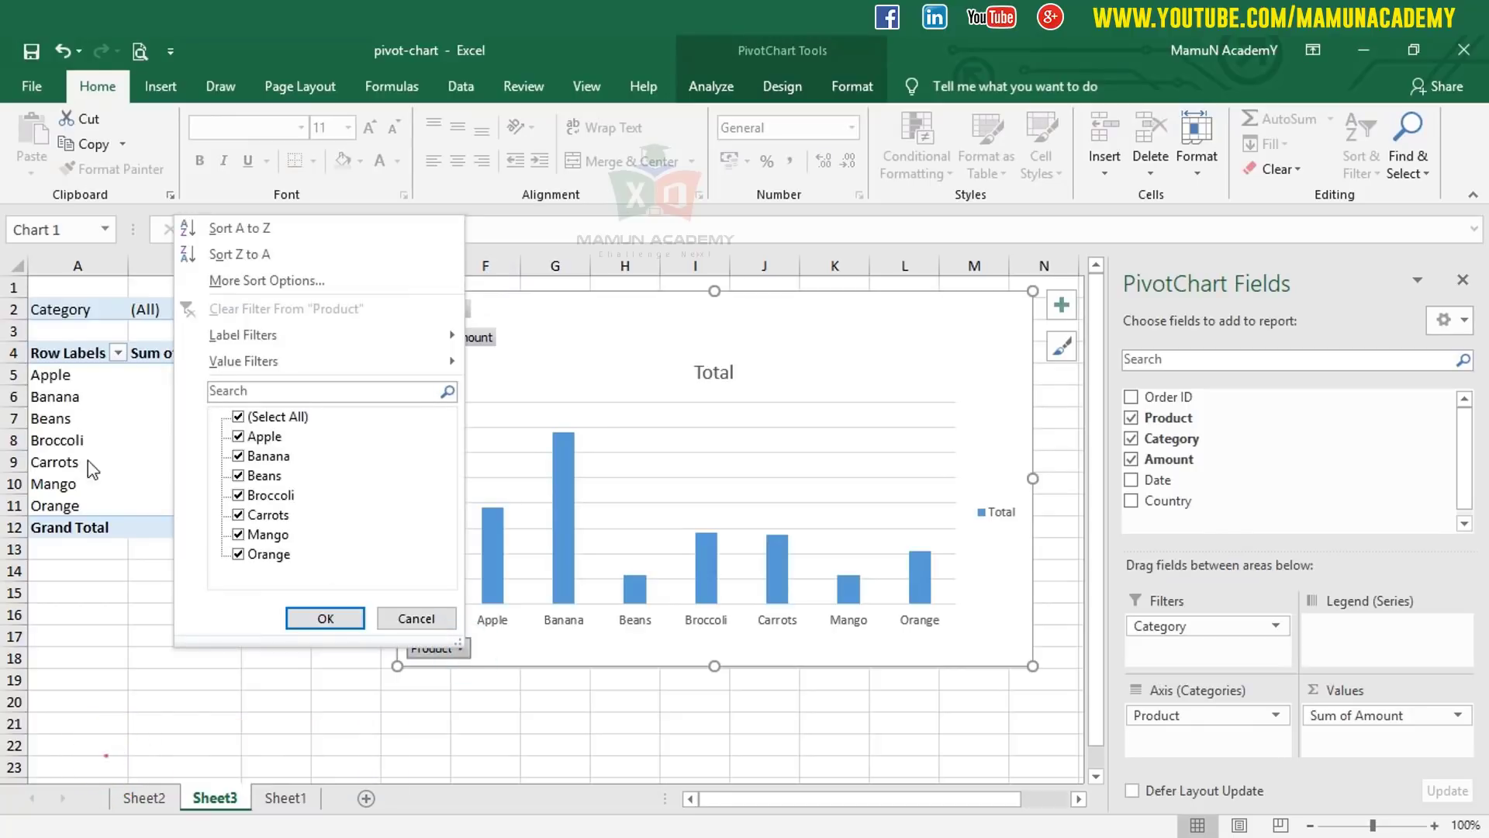
pyautogui.click(749, 661)
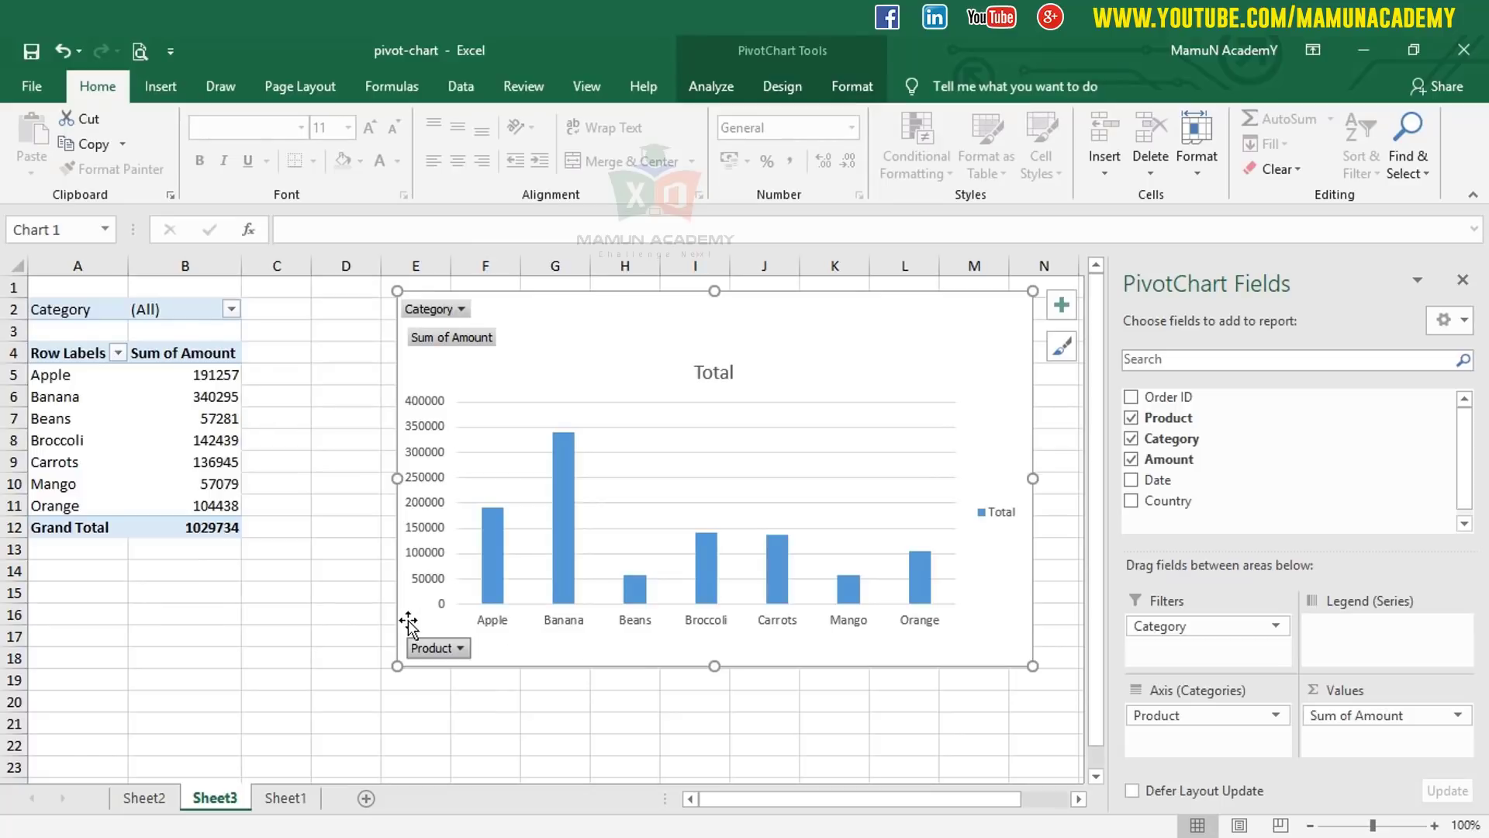
pyautogui.click(463, 649)
pyautogui.click(822, 333)
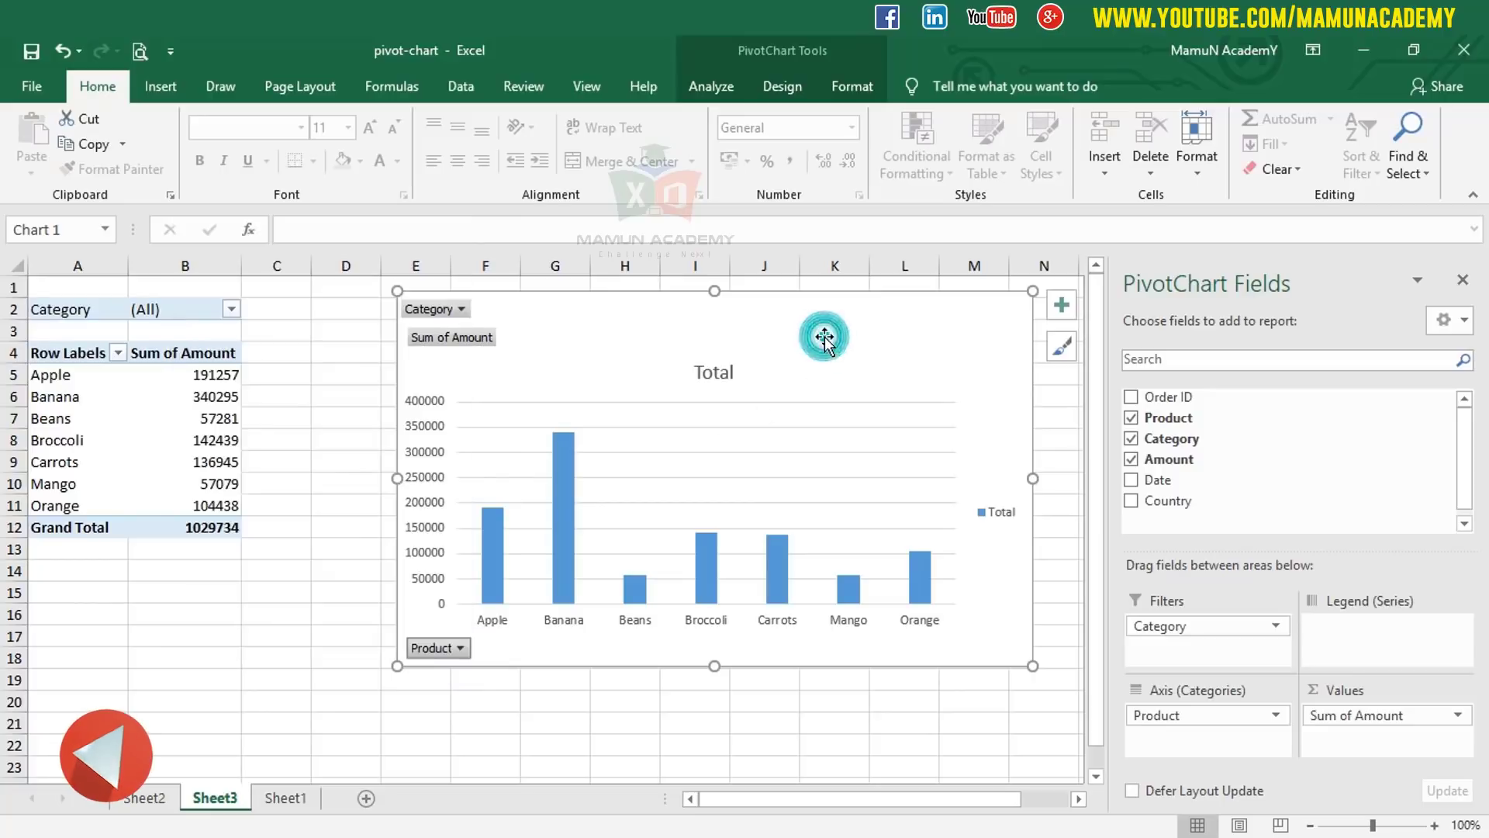
pyautogui.click(860, 333)
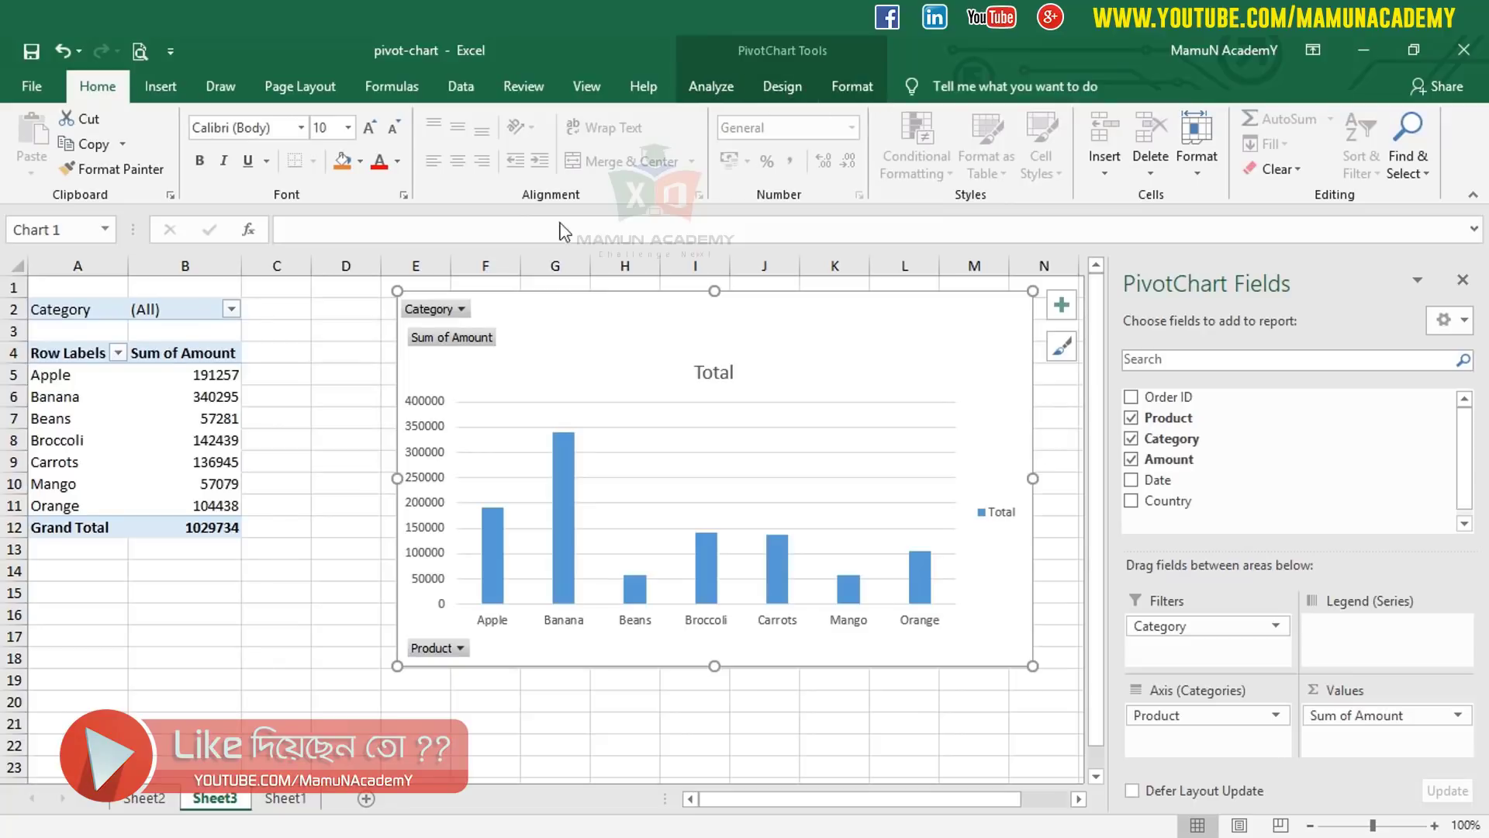
pyautogui.click(109, 417)
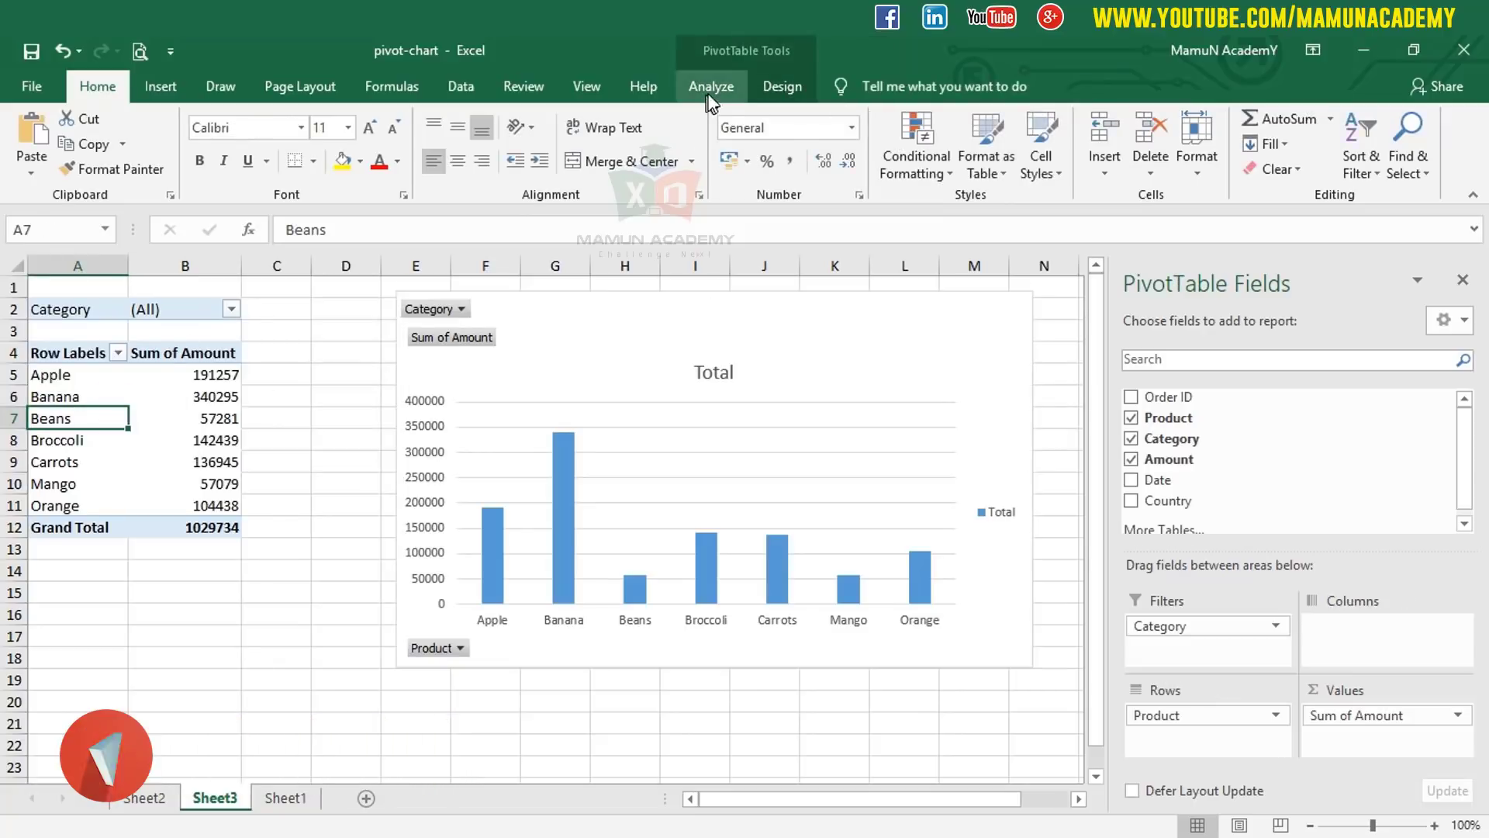
pyautogui.click(312, 560)
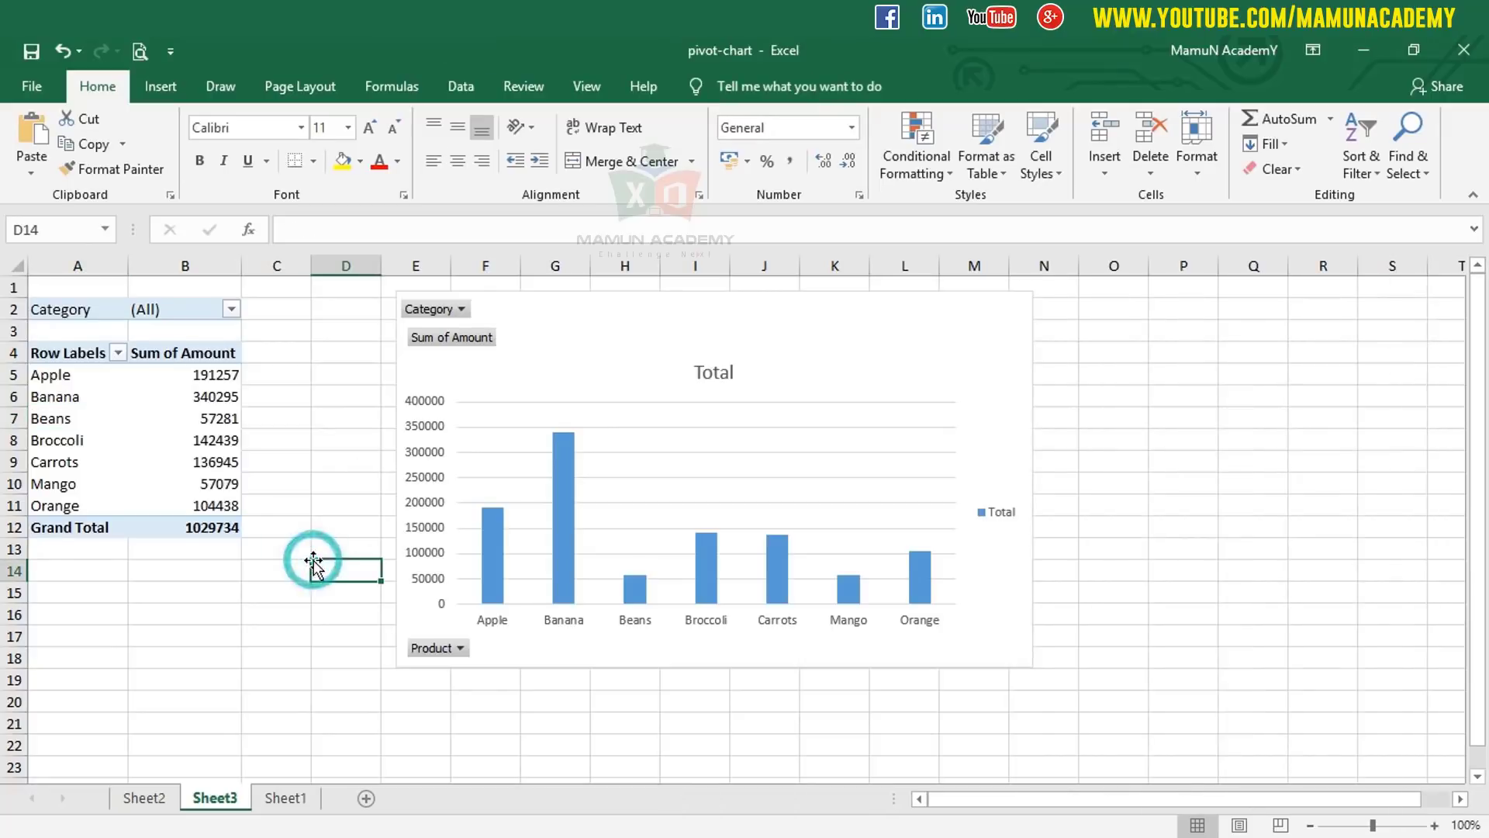
pyautogui.click(758, 381)
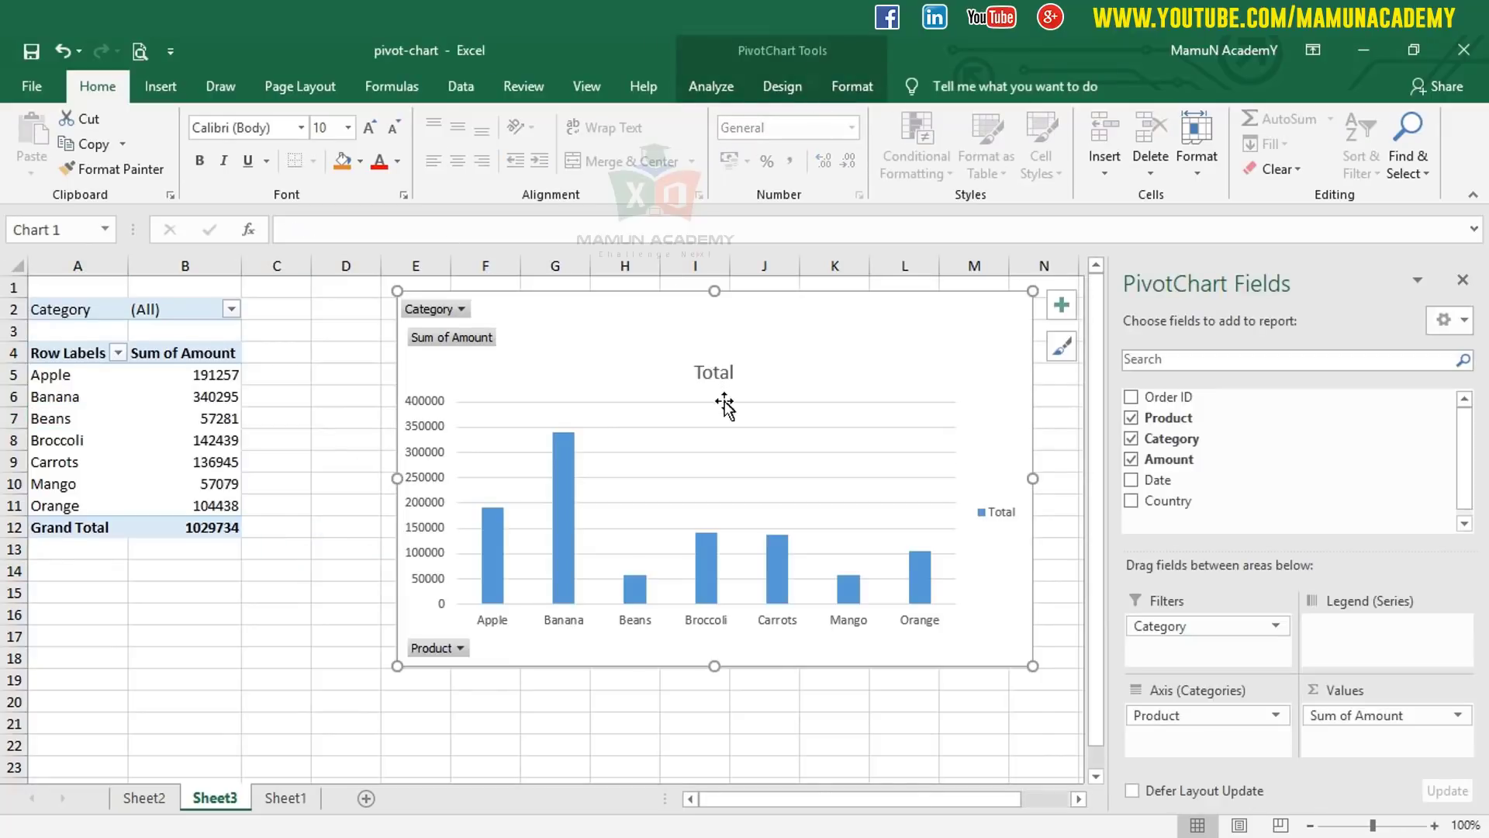
# Step: Exclude Apple and Banana in the chart's Product filter, leaving five products totalling 498182
pyautogui.click(459, 650)
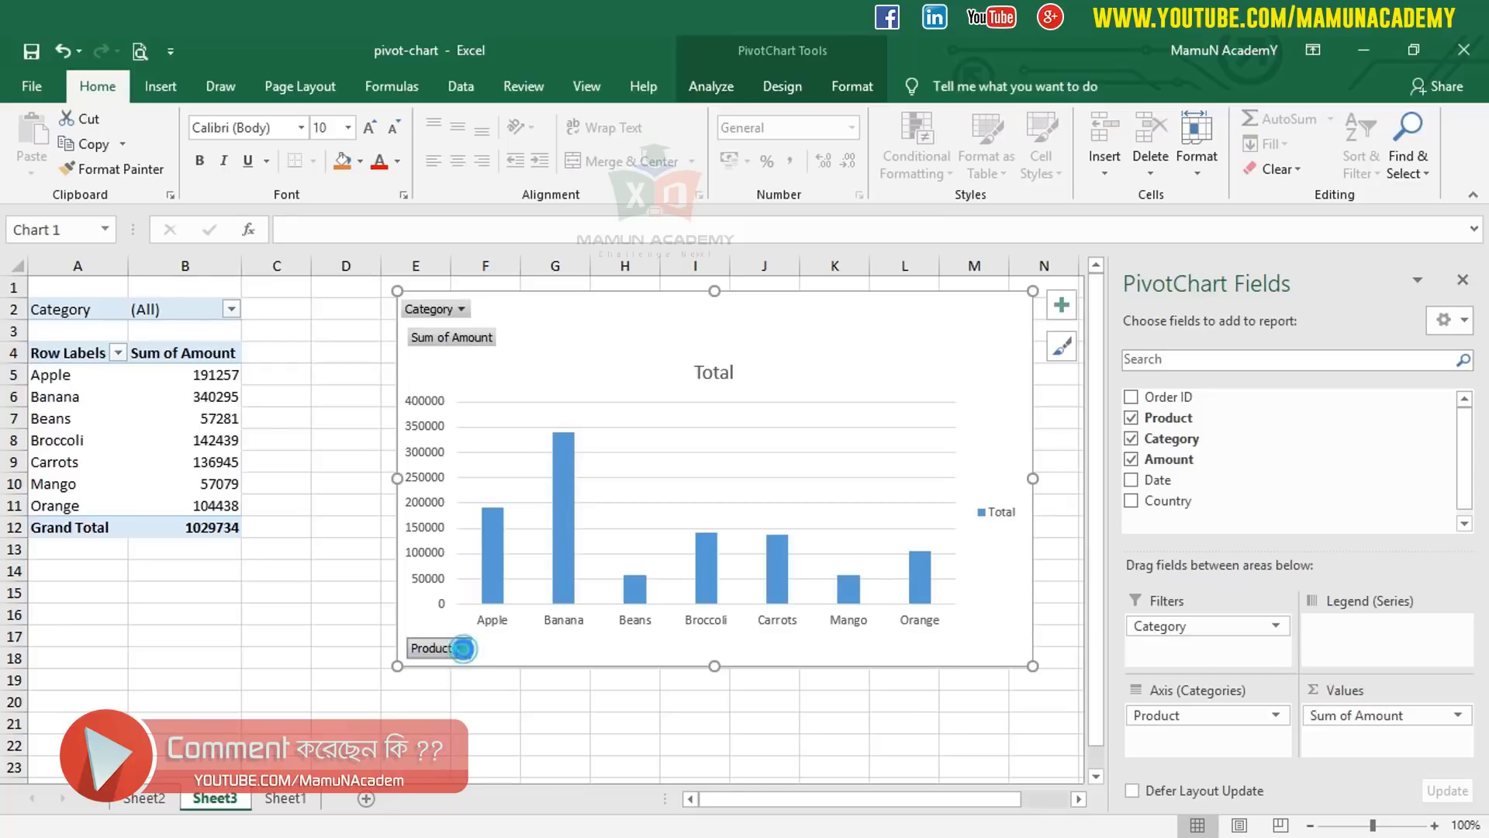
pyautogui.click(262, 437)
pyautogui.click(262, 456)
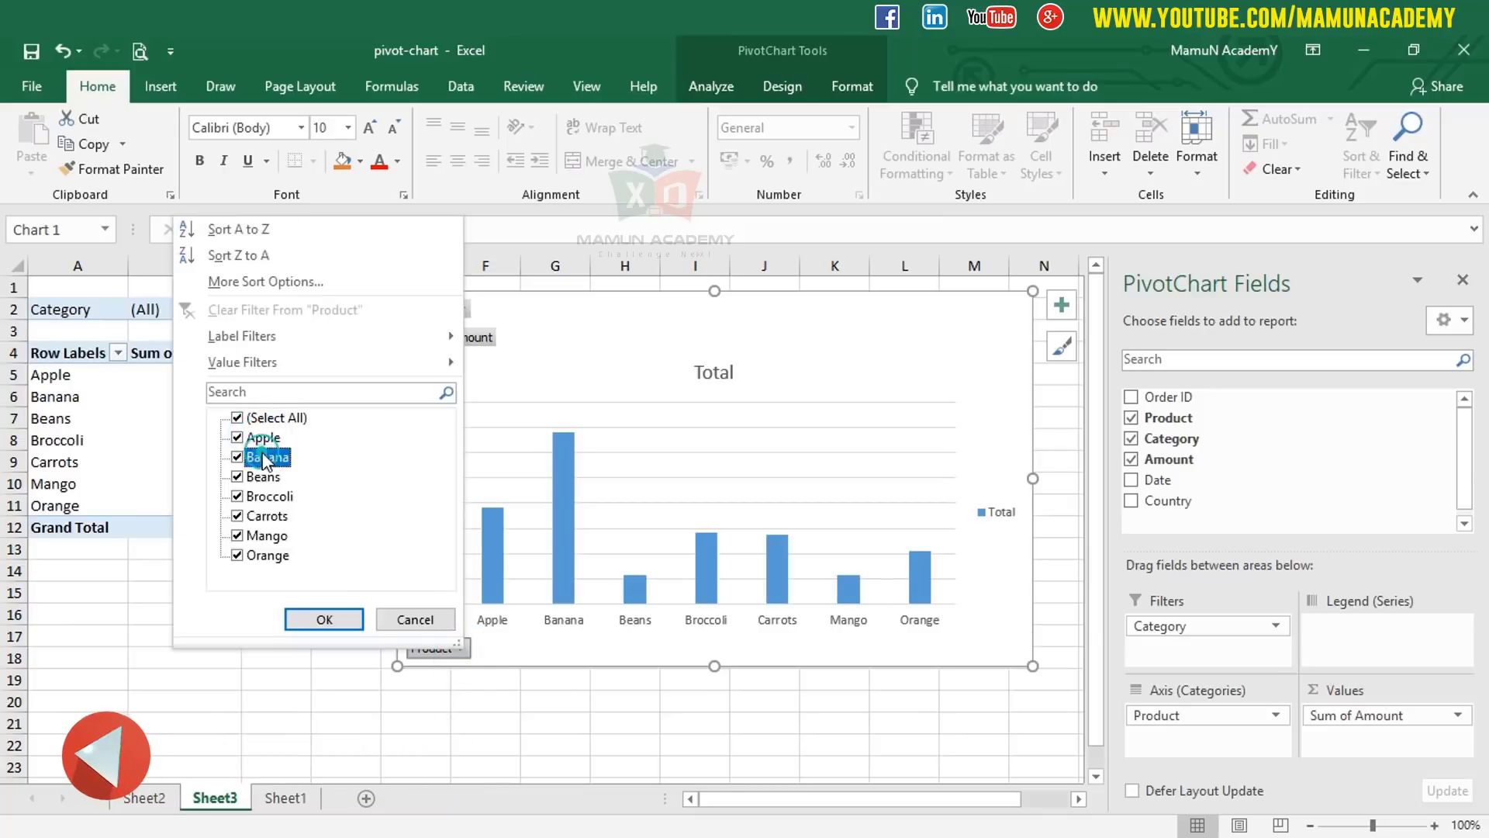
pyautogui.click(235, 437)
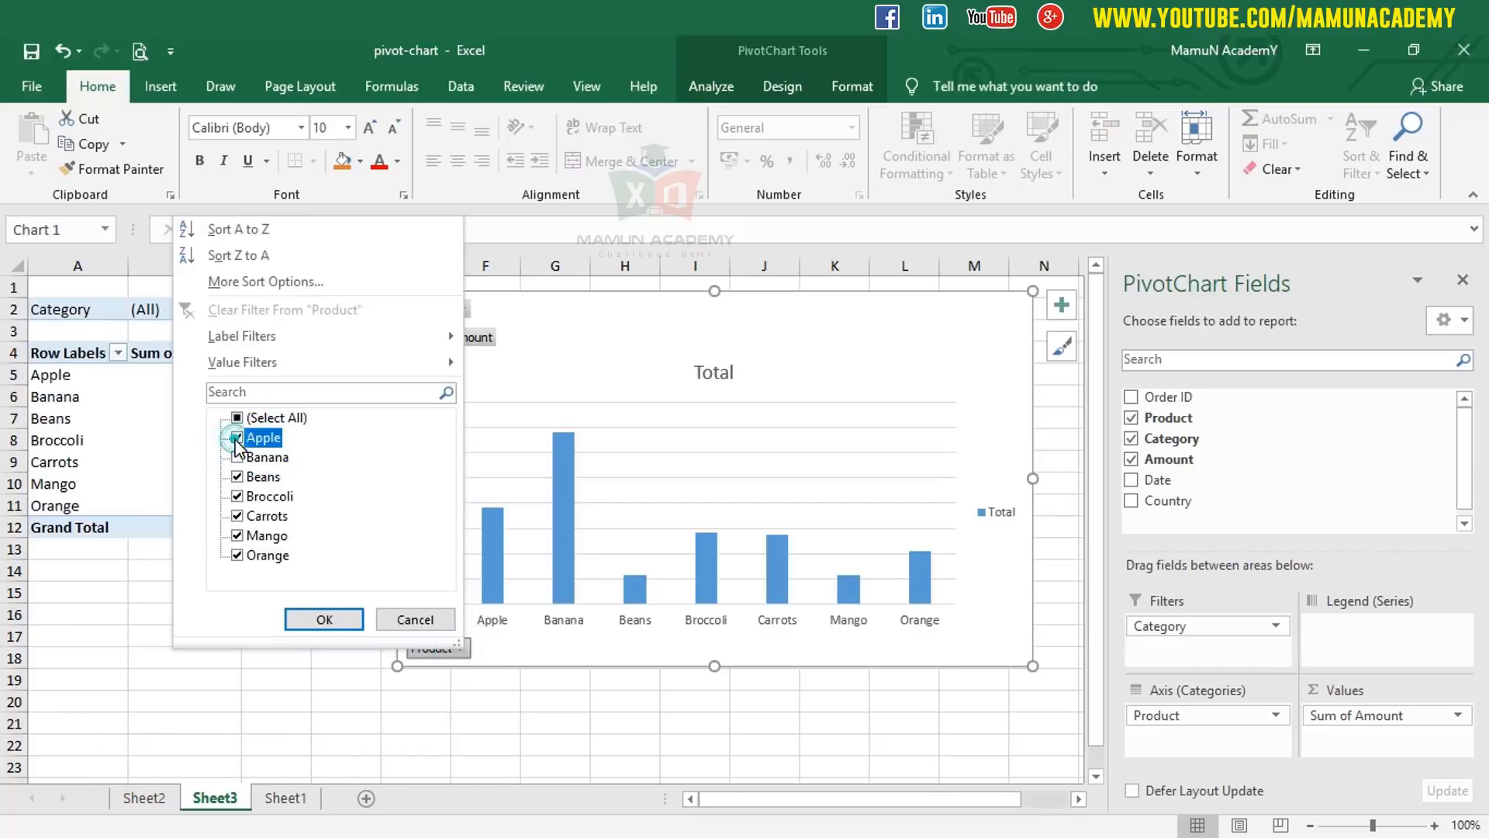
pyautogui.click(332, 619)
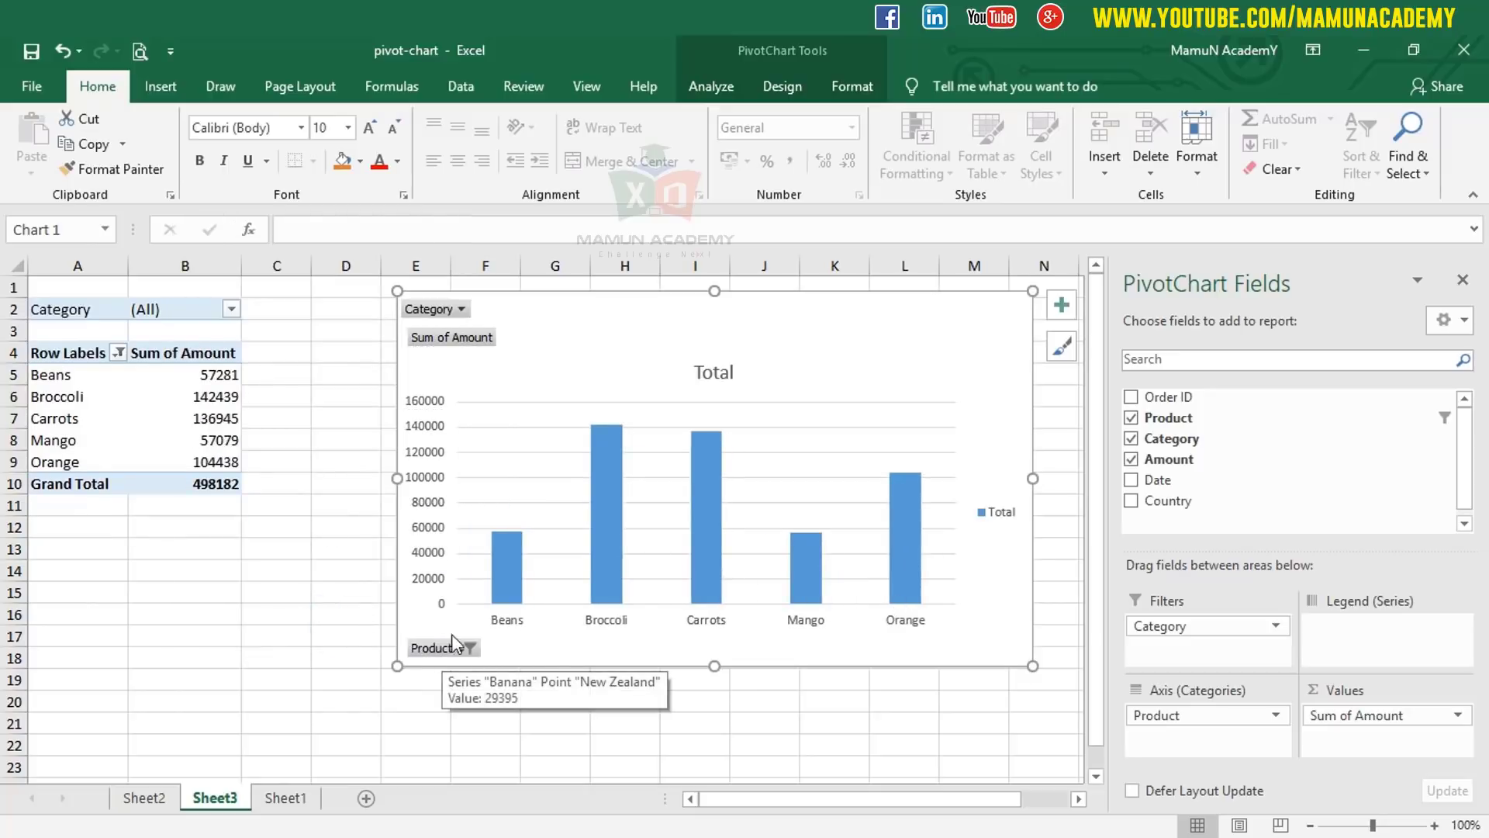
pyautogui.click(117, 352)
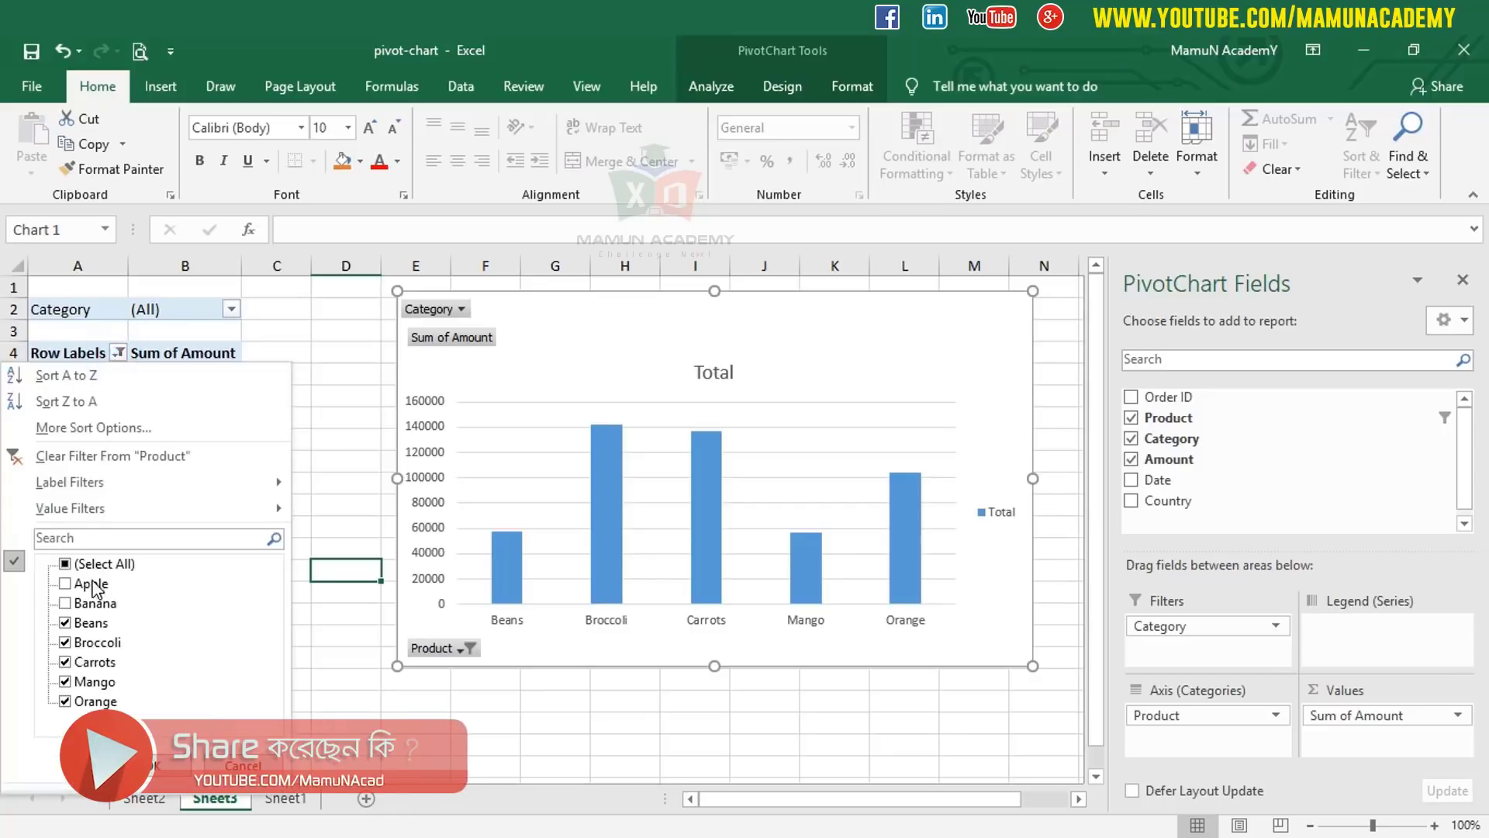
# Step: In the Row Labels filter, re-select all products, then hide Apple
pyautogui.click(65, 565)
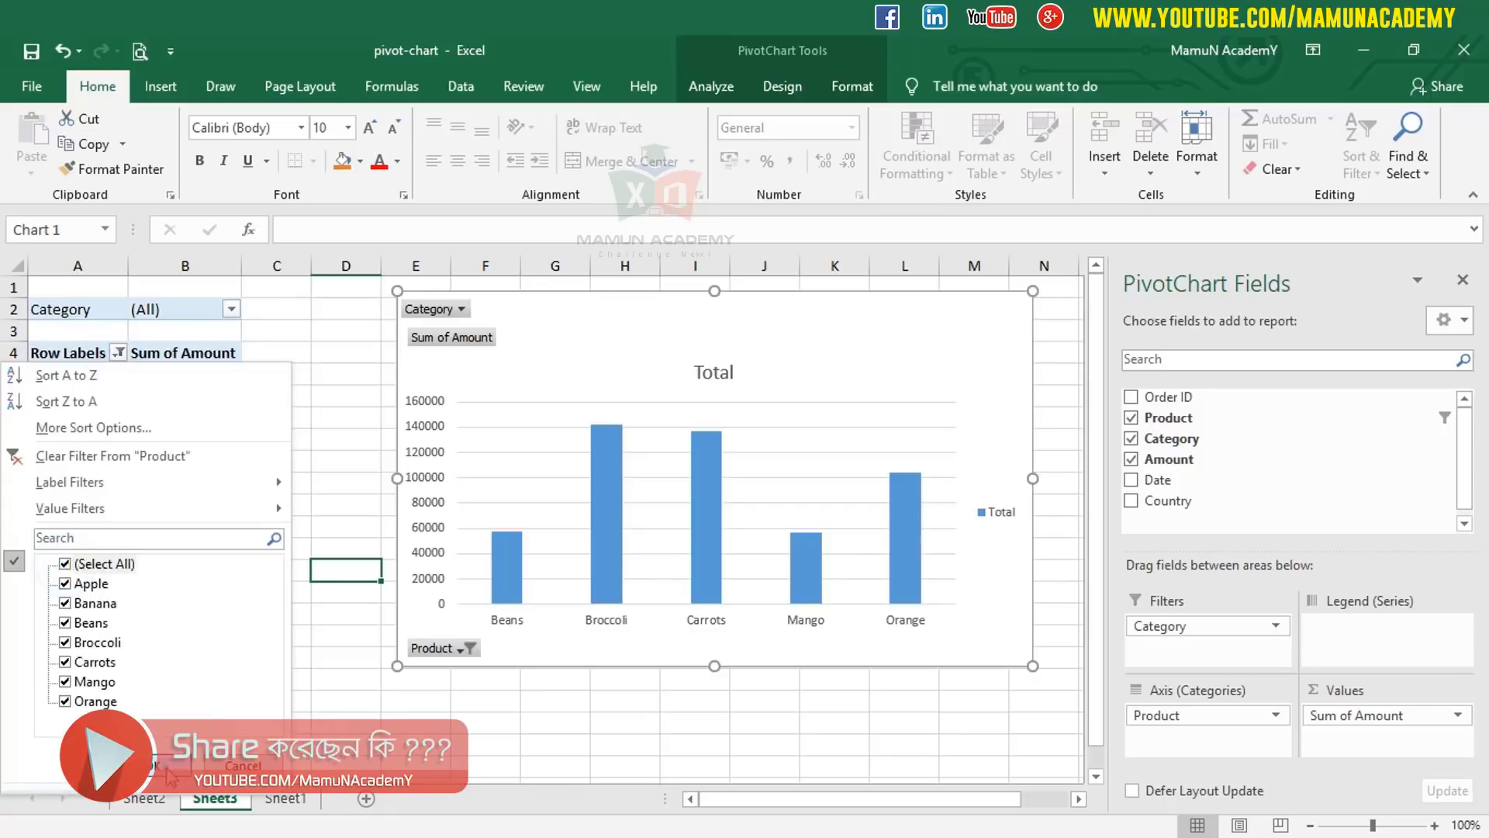
pyautogui.click(155, 766)
pyautogui.click(118, 353)
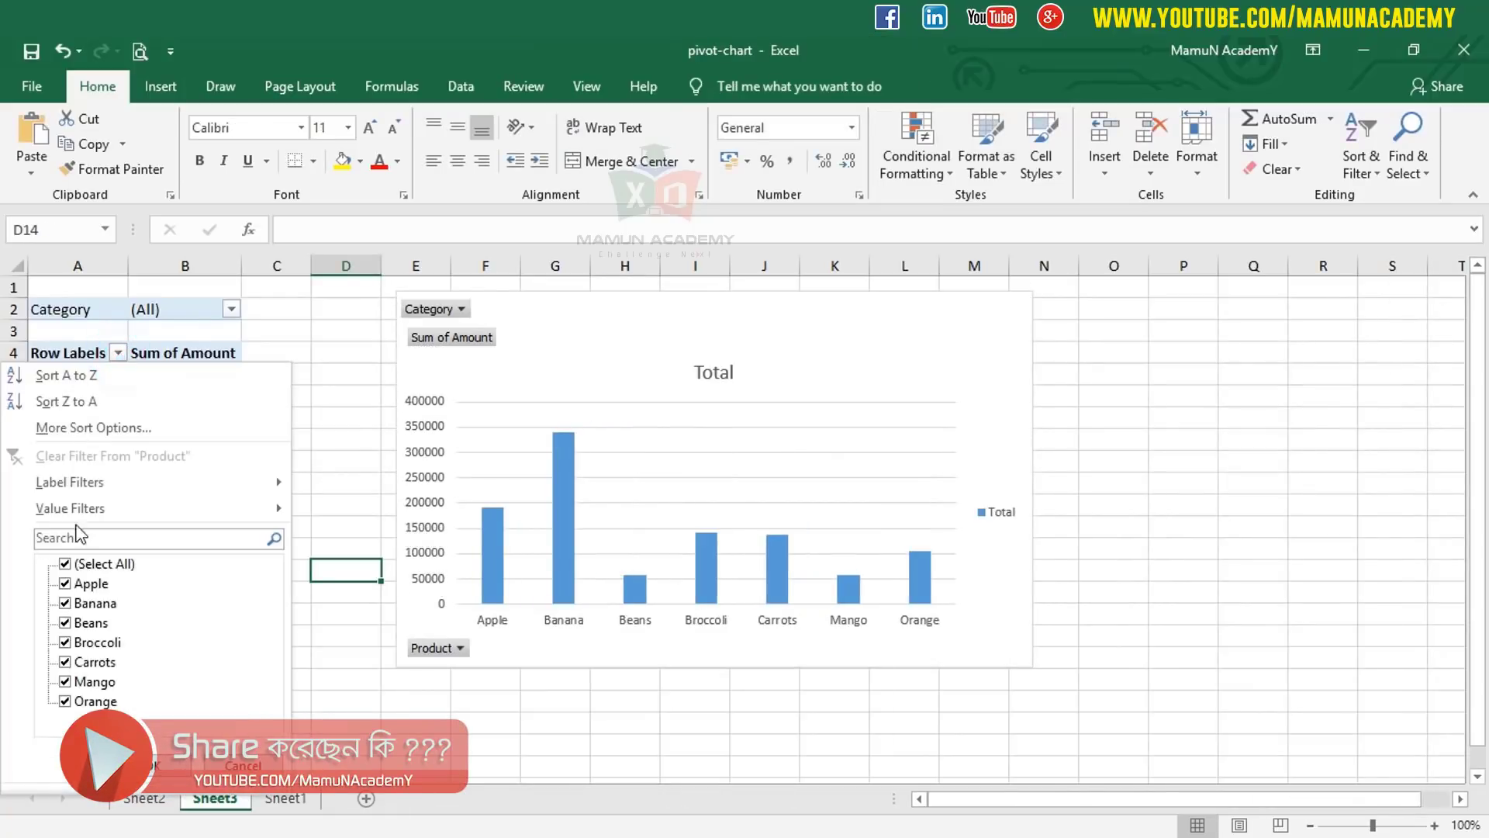
pyautogui.click(88, 586)
pyautogui.click(65, 584)
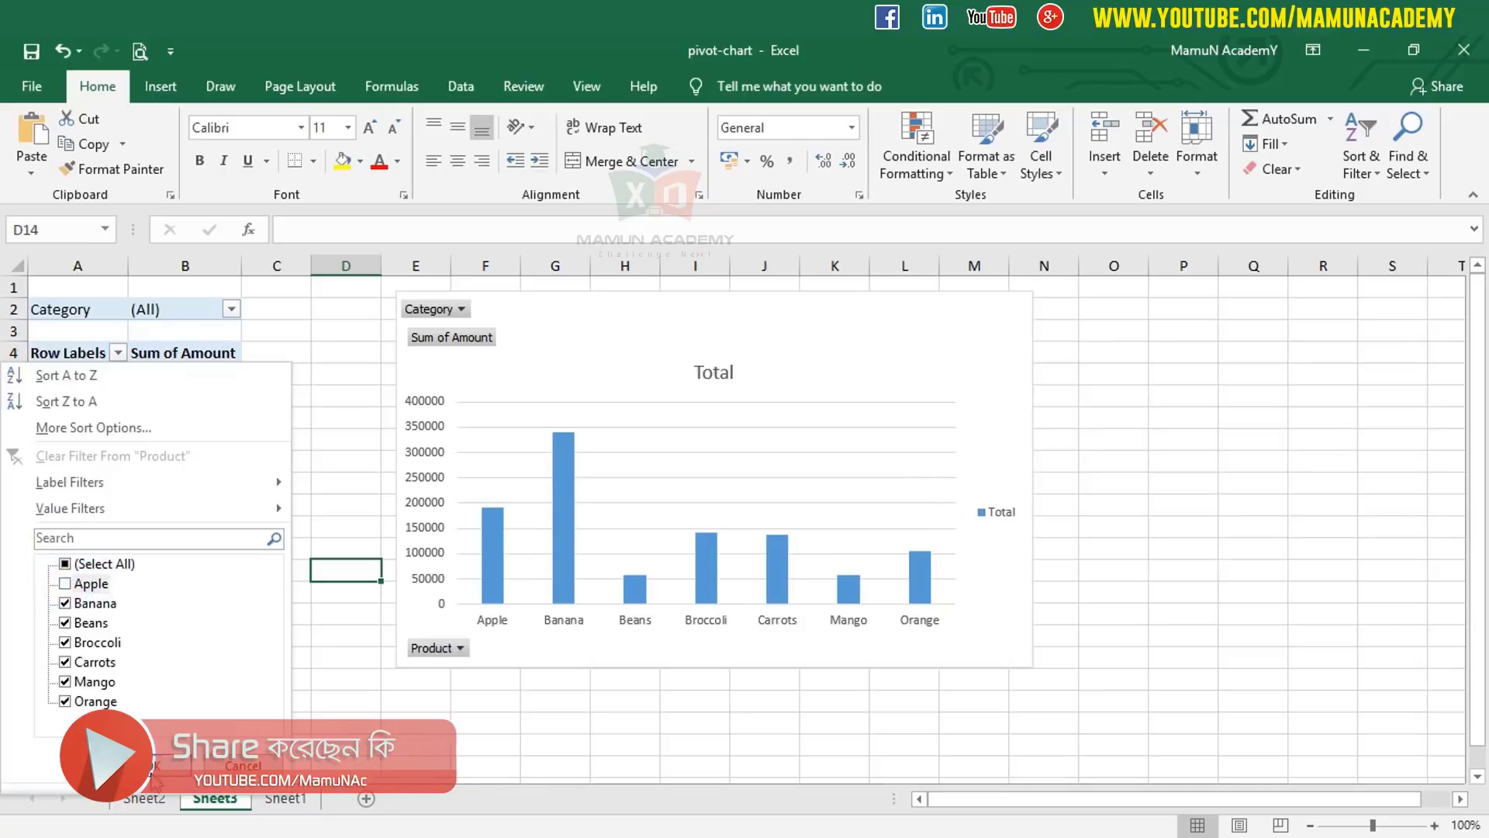
pyautogui.click(155, 765)
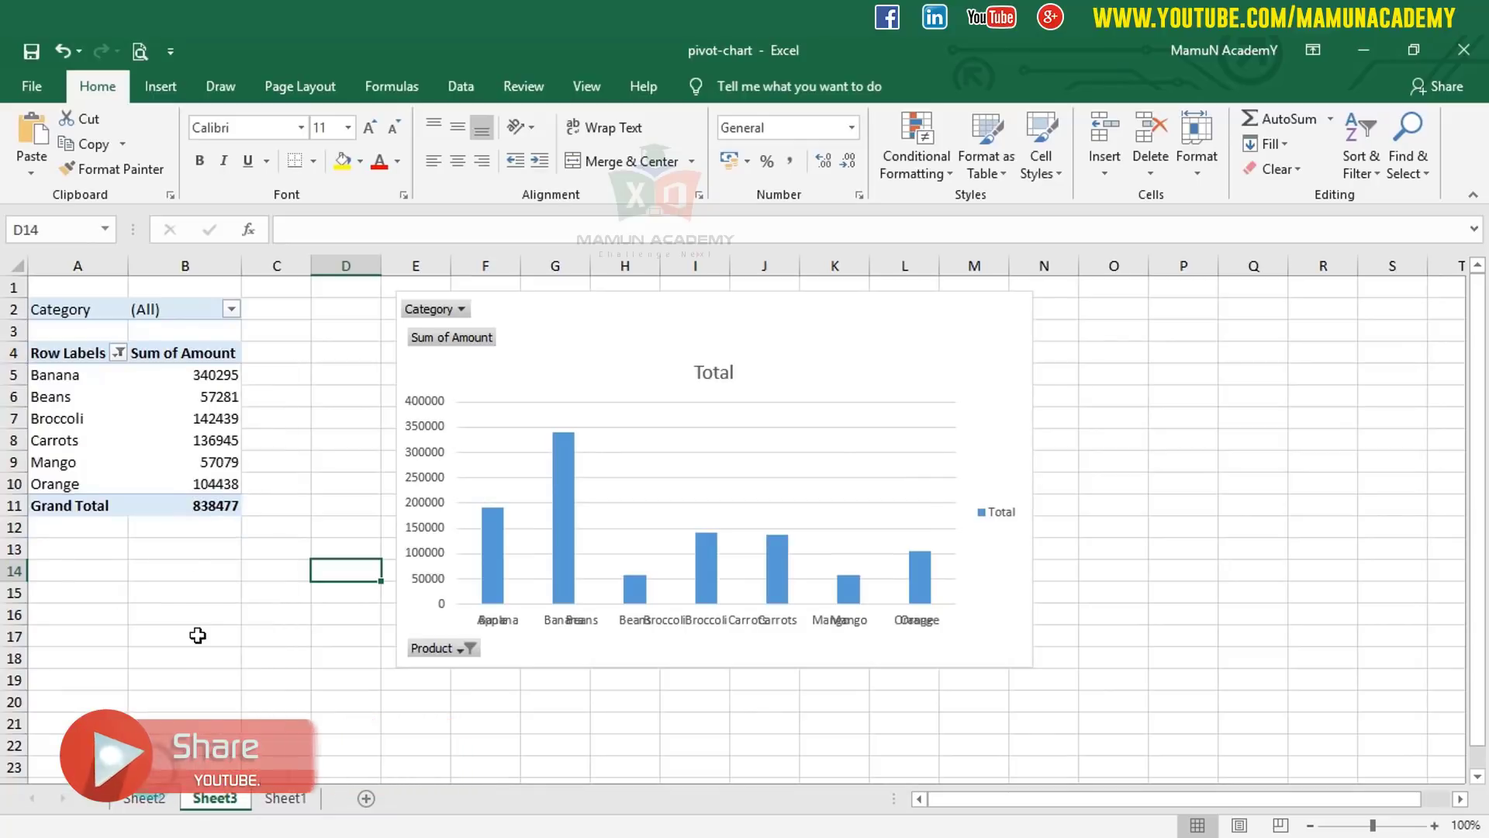
# Step: Clear the filter from Product so all seven products return, totalling 1029734
pyautogui.click(118, 353)
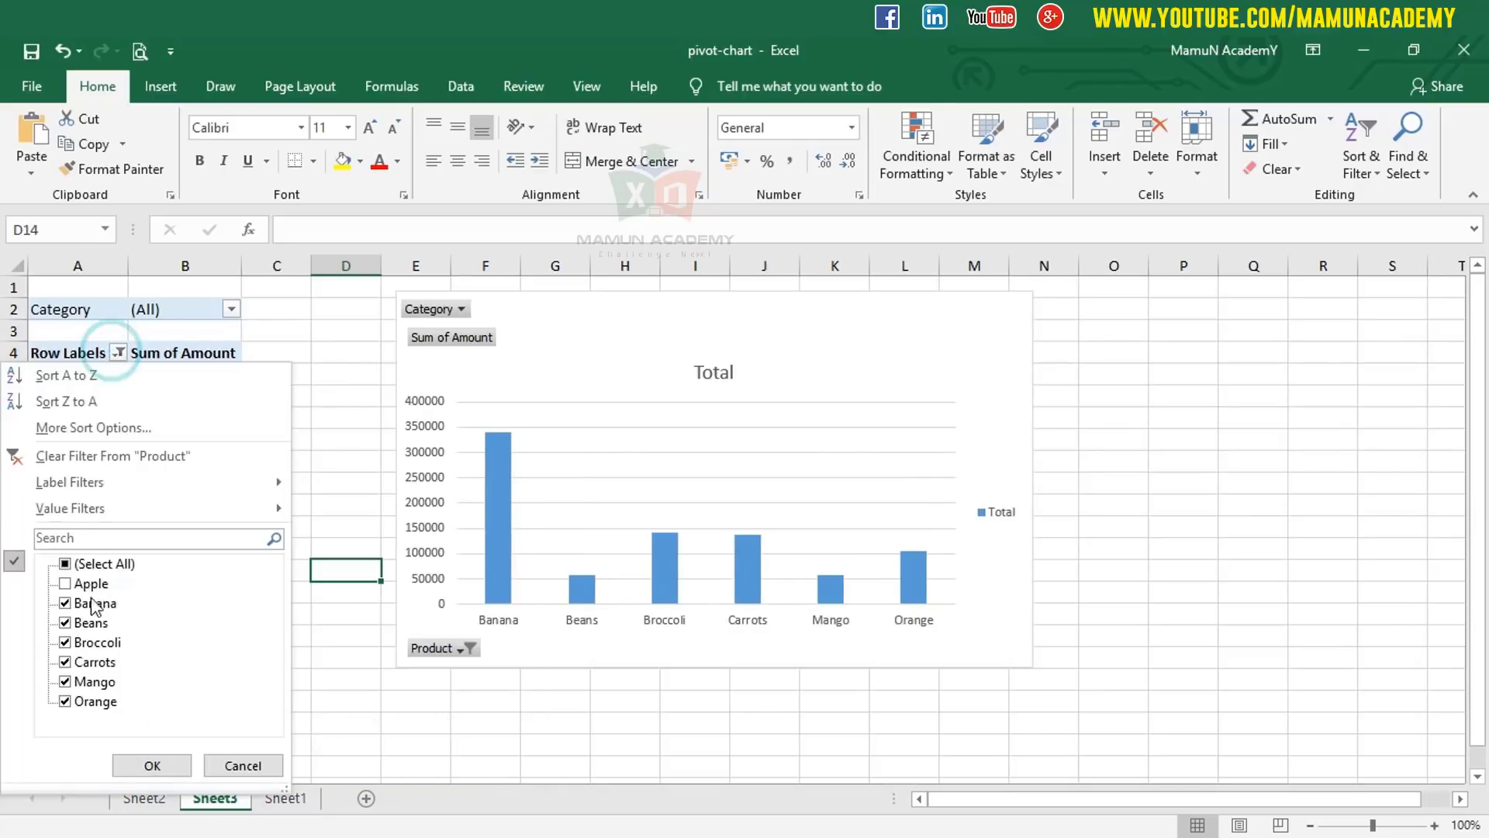
pyautogui.click(76, 458)
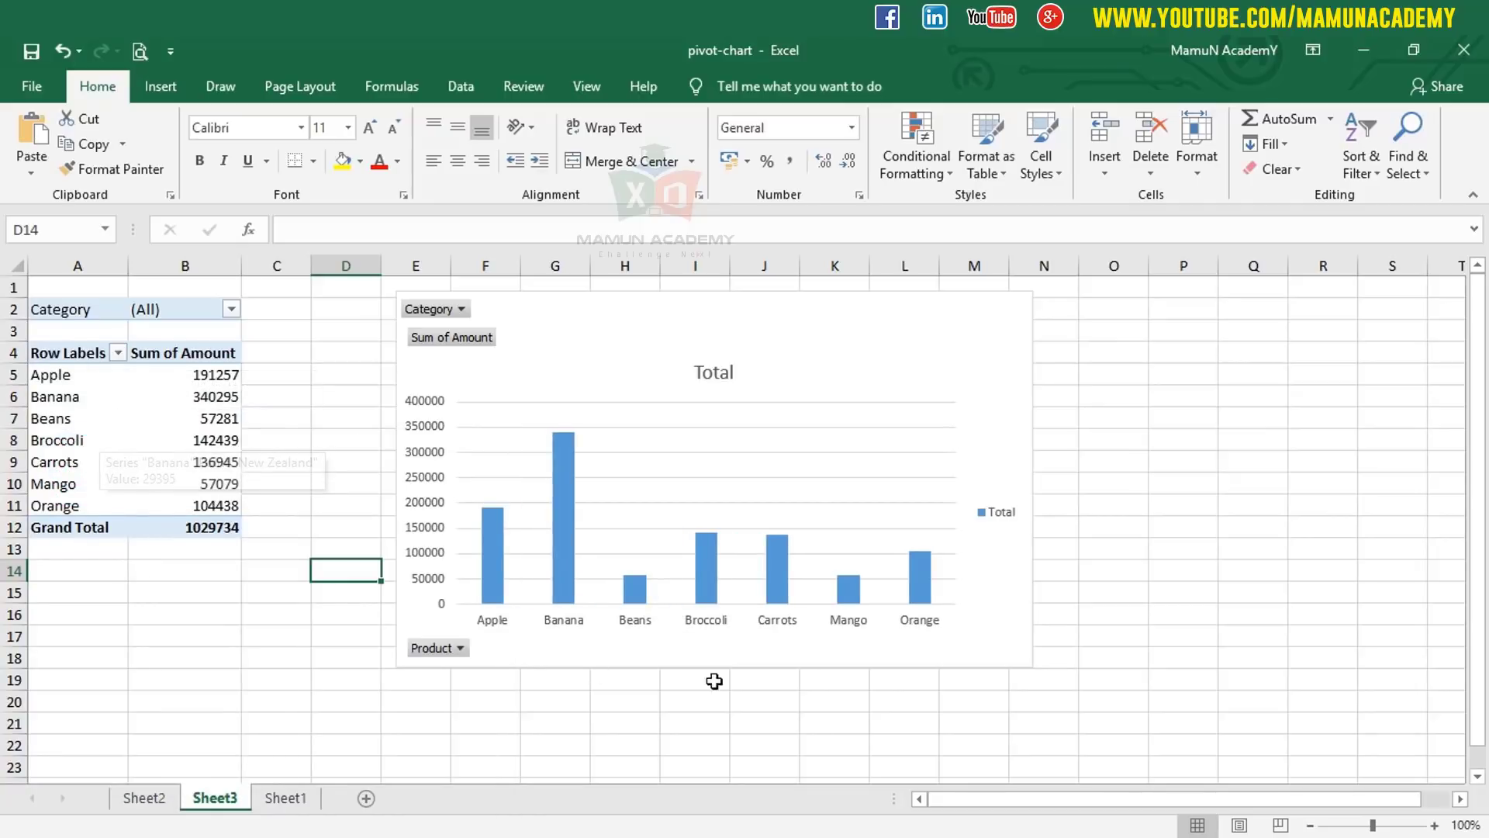
pyautogui.click(859, 355)
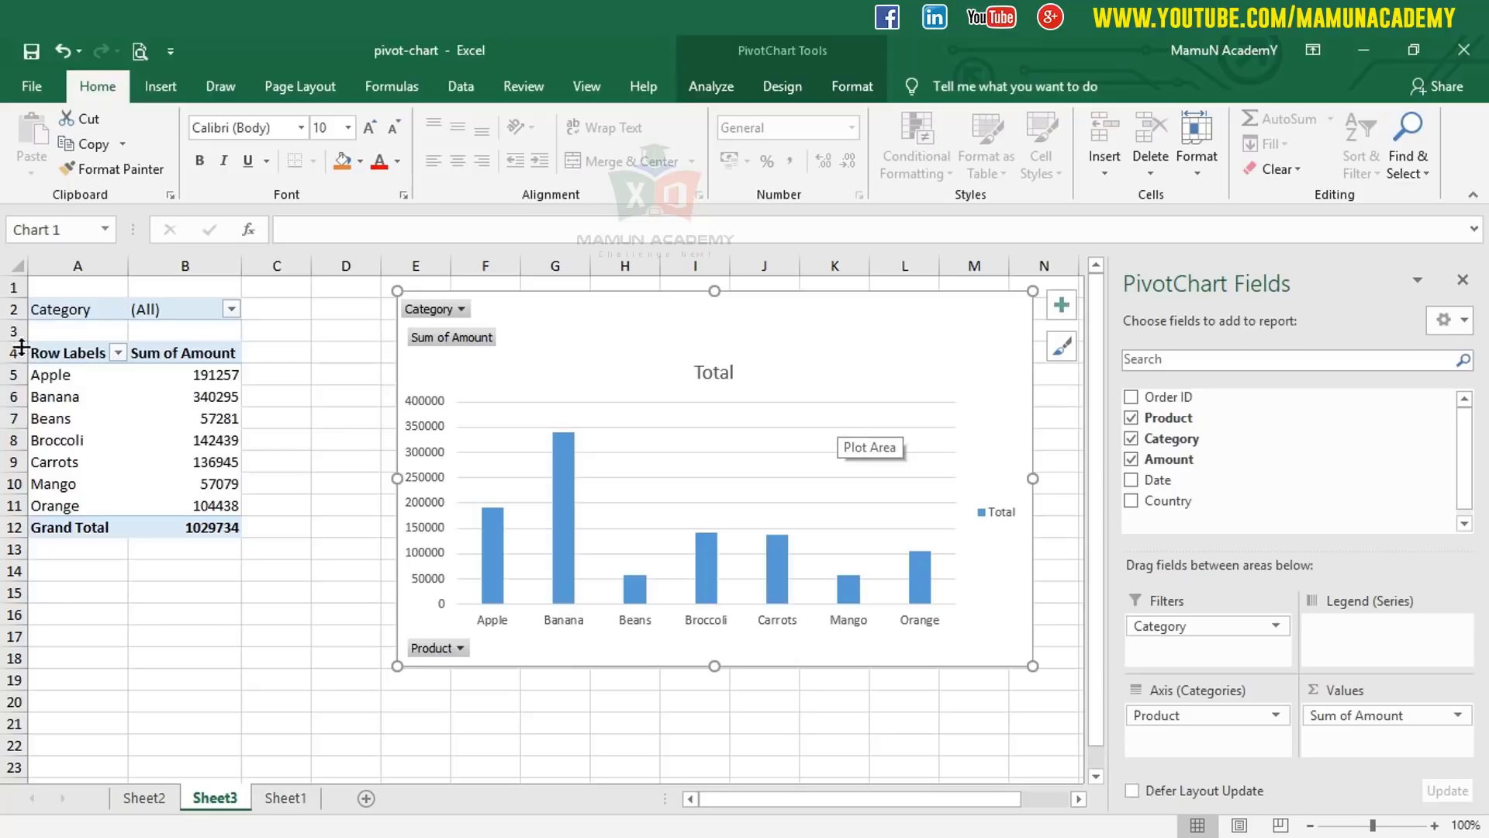
# Step: Close the PivotChart Fields pane with the chart selected
pyautogui.click(1064, 574)
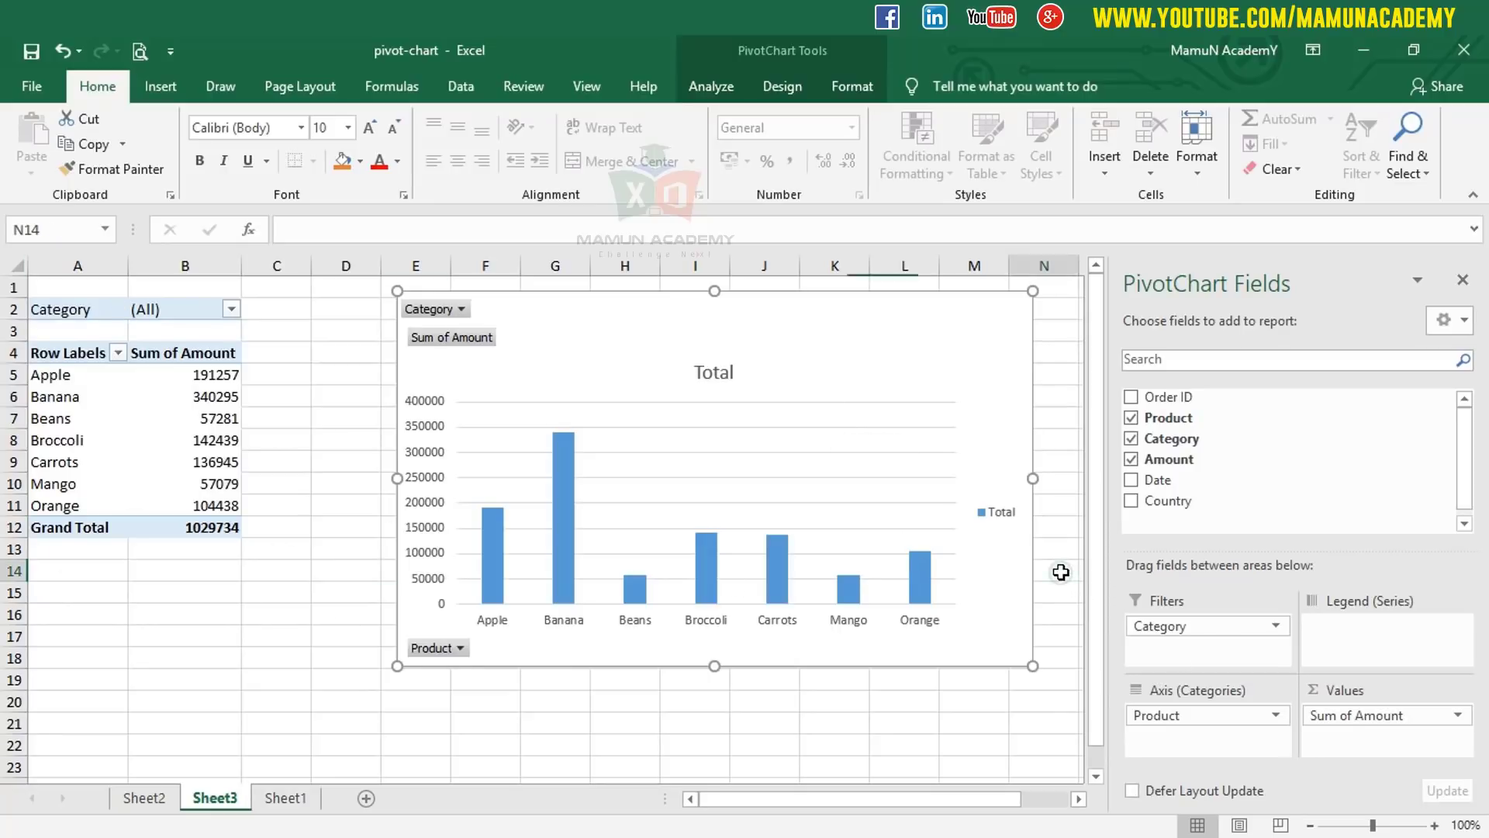
pyautogui.click(998, 326)
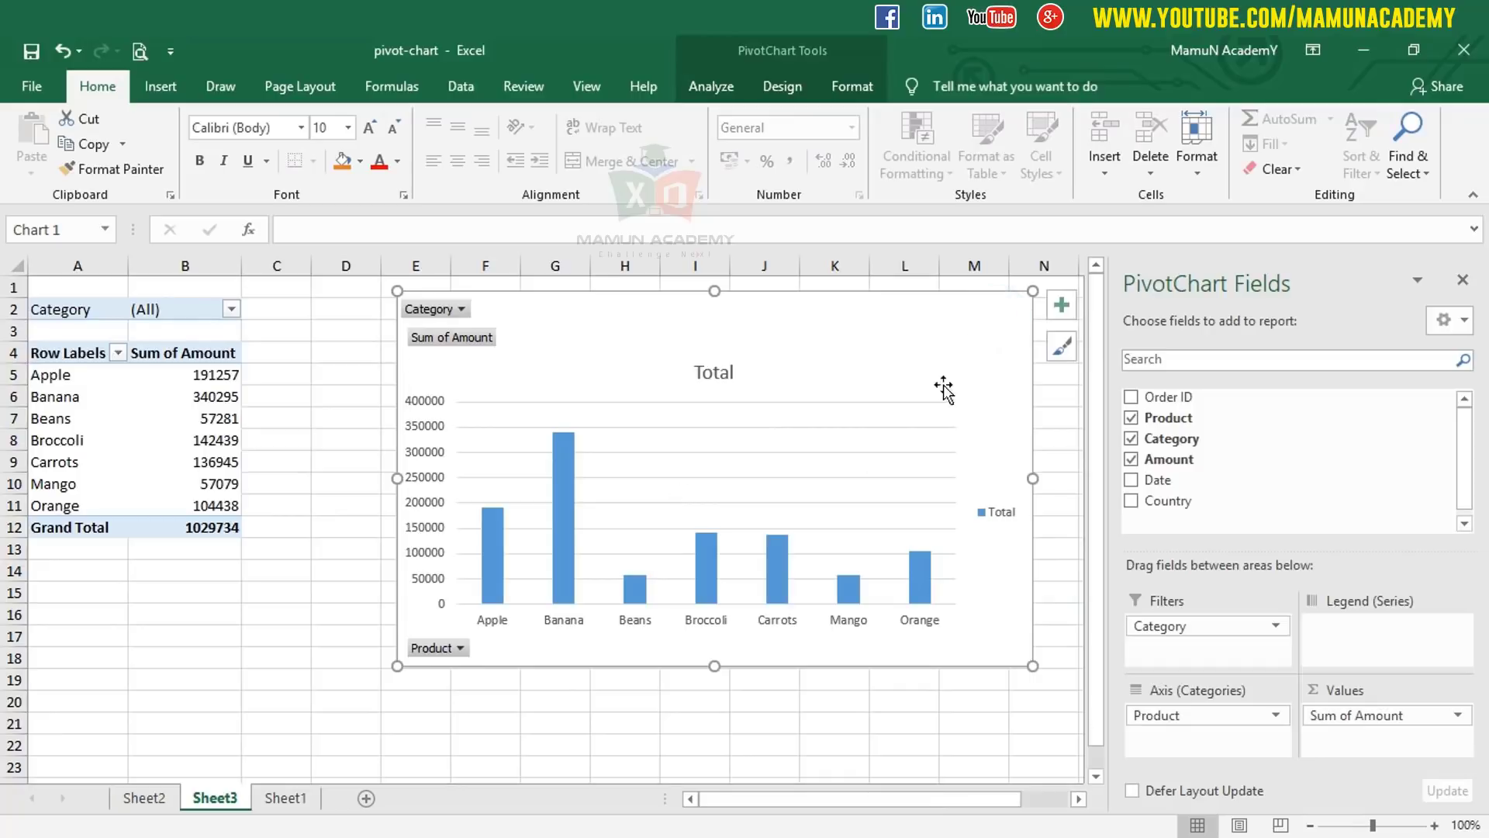
pyautogui.click(1462, 280)
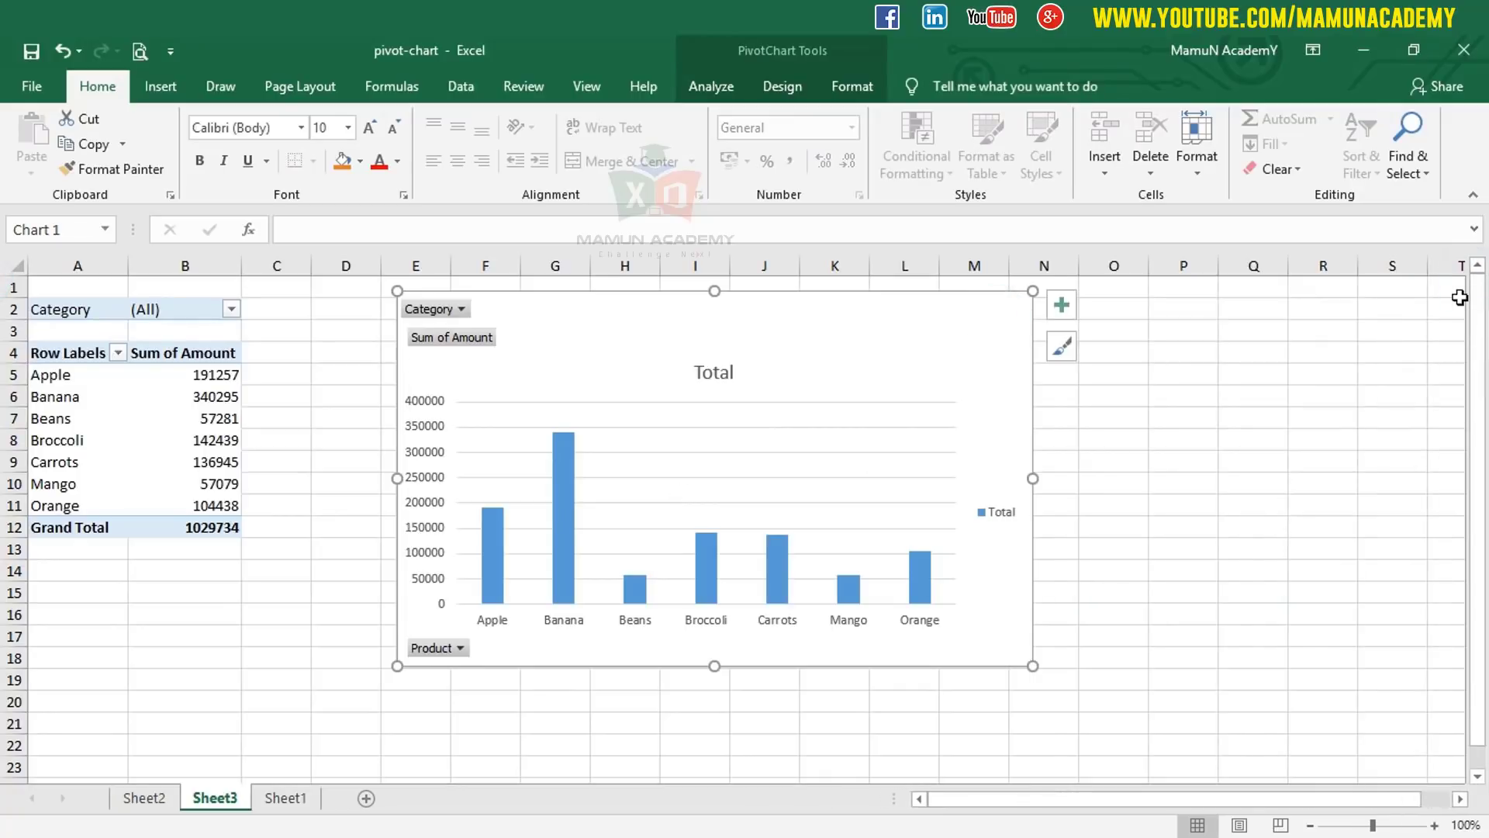
# Step: From Chart Elements, add then remove Axis Titles and toggle the Chart Title off and on
pyautogui.click(1063, 305)
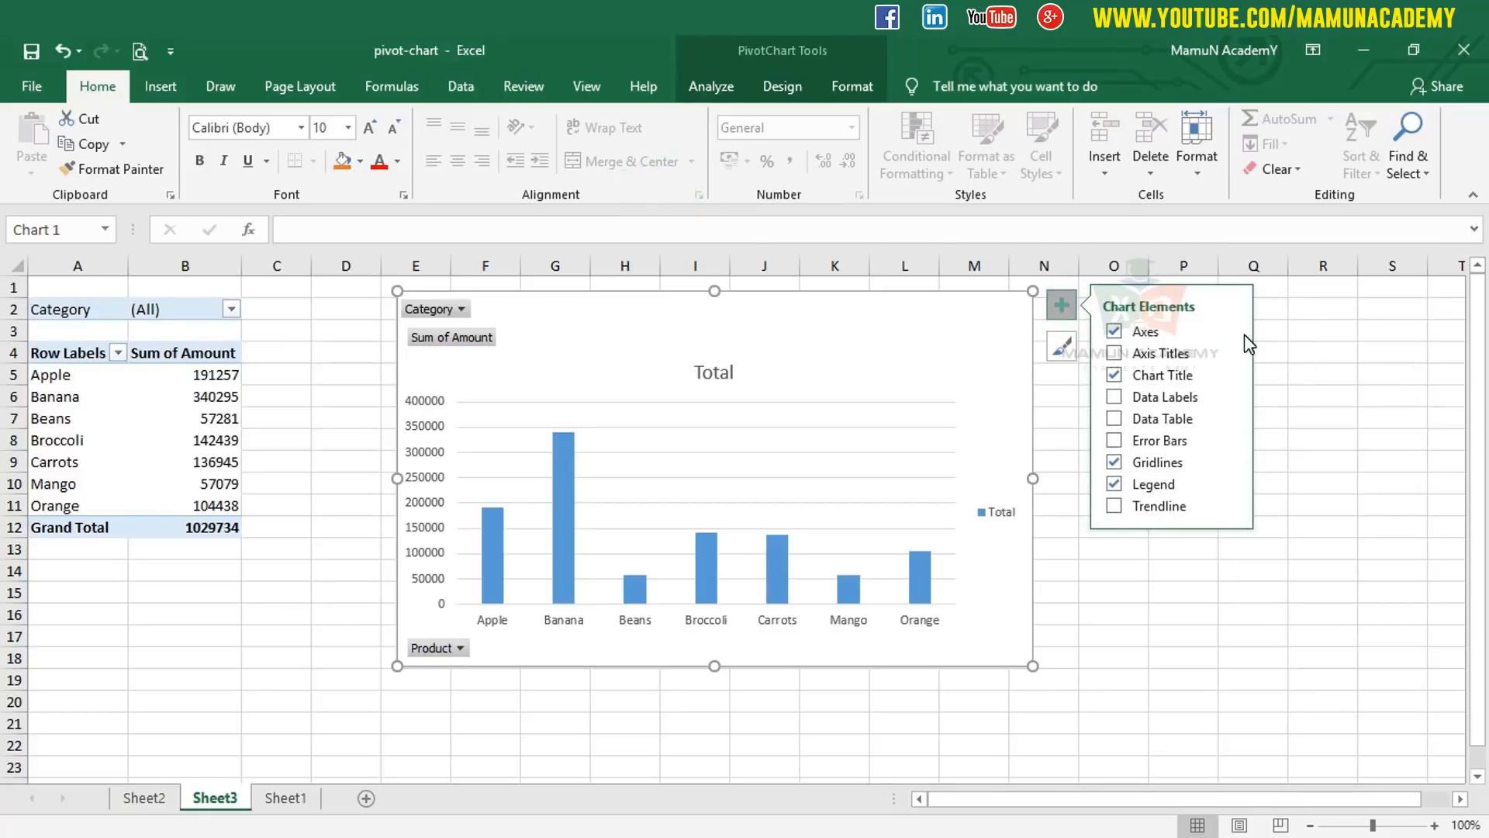
pyautogui.click(1229, 331)
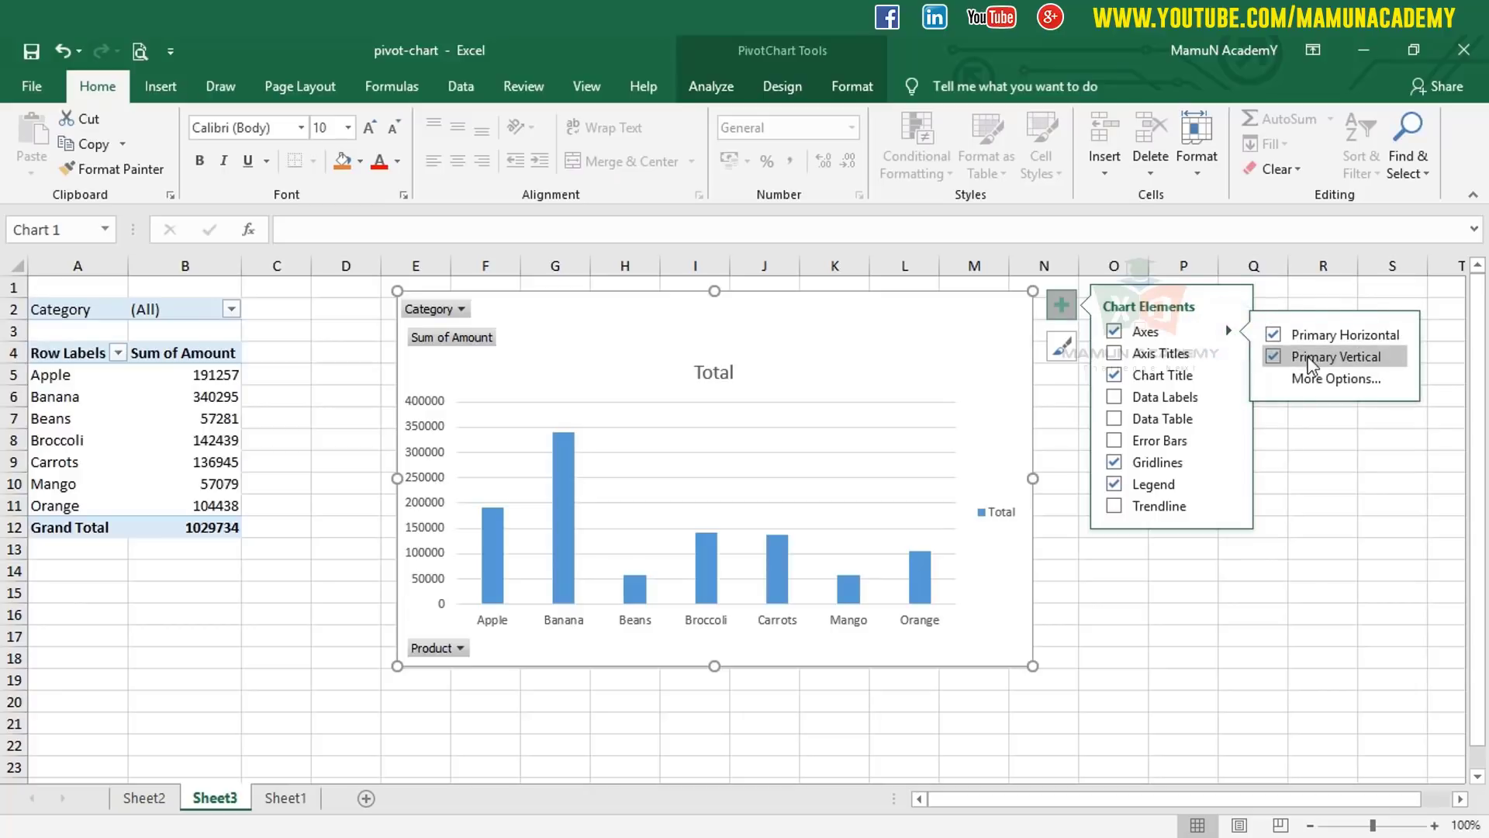
pyautogui.click(1114, 352)
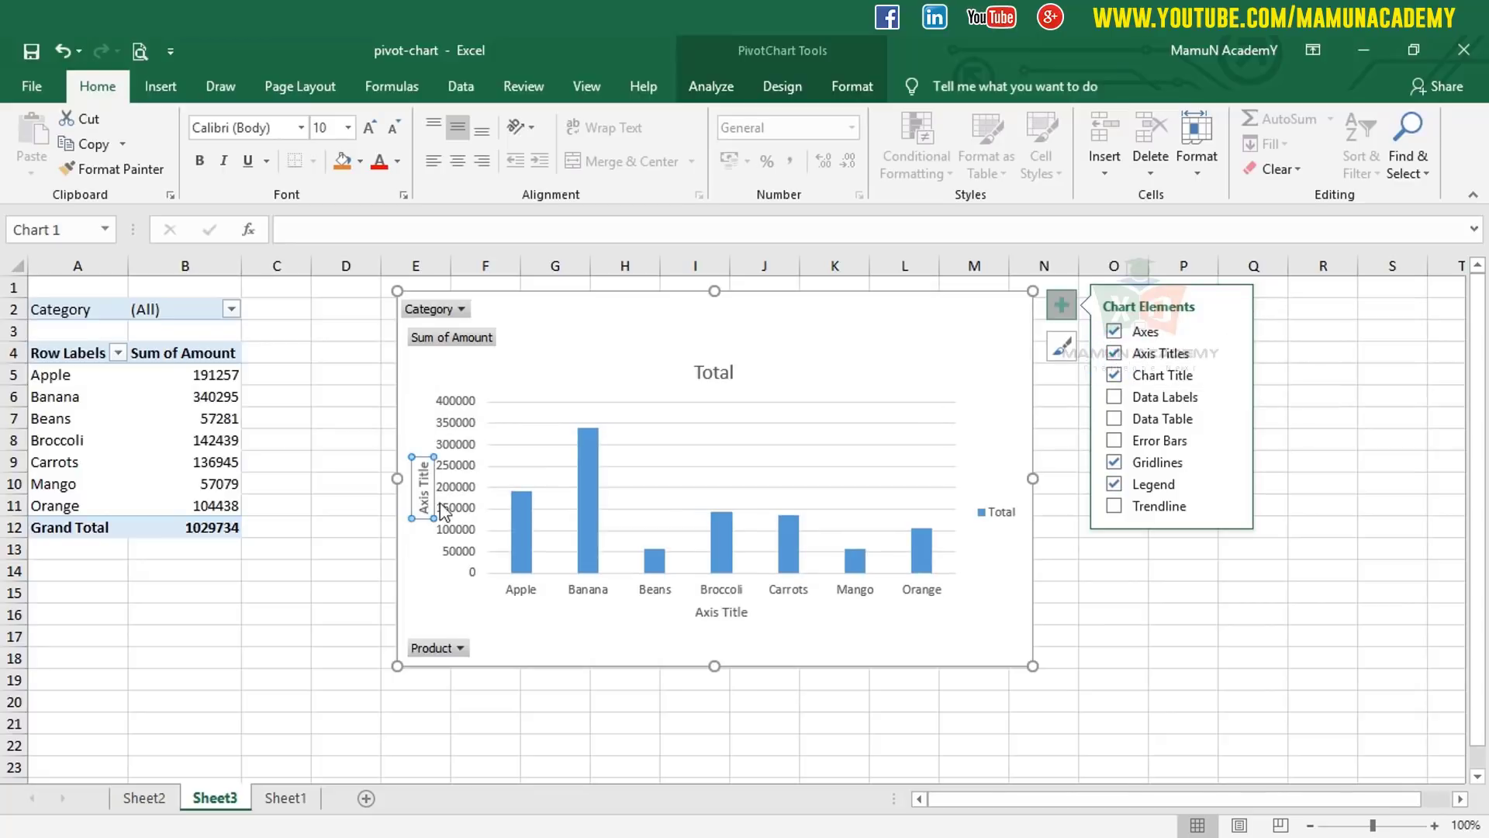
pyautogui.click(1115, 354)
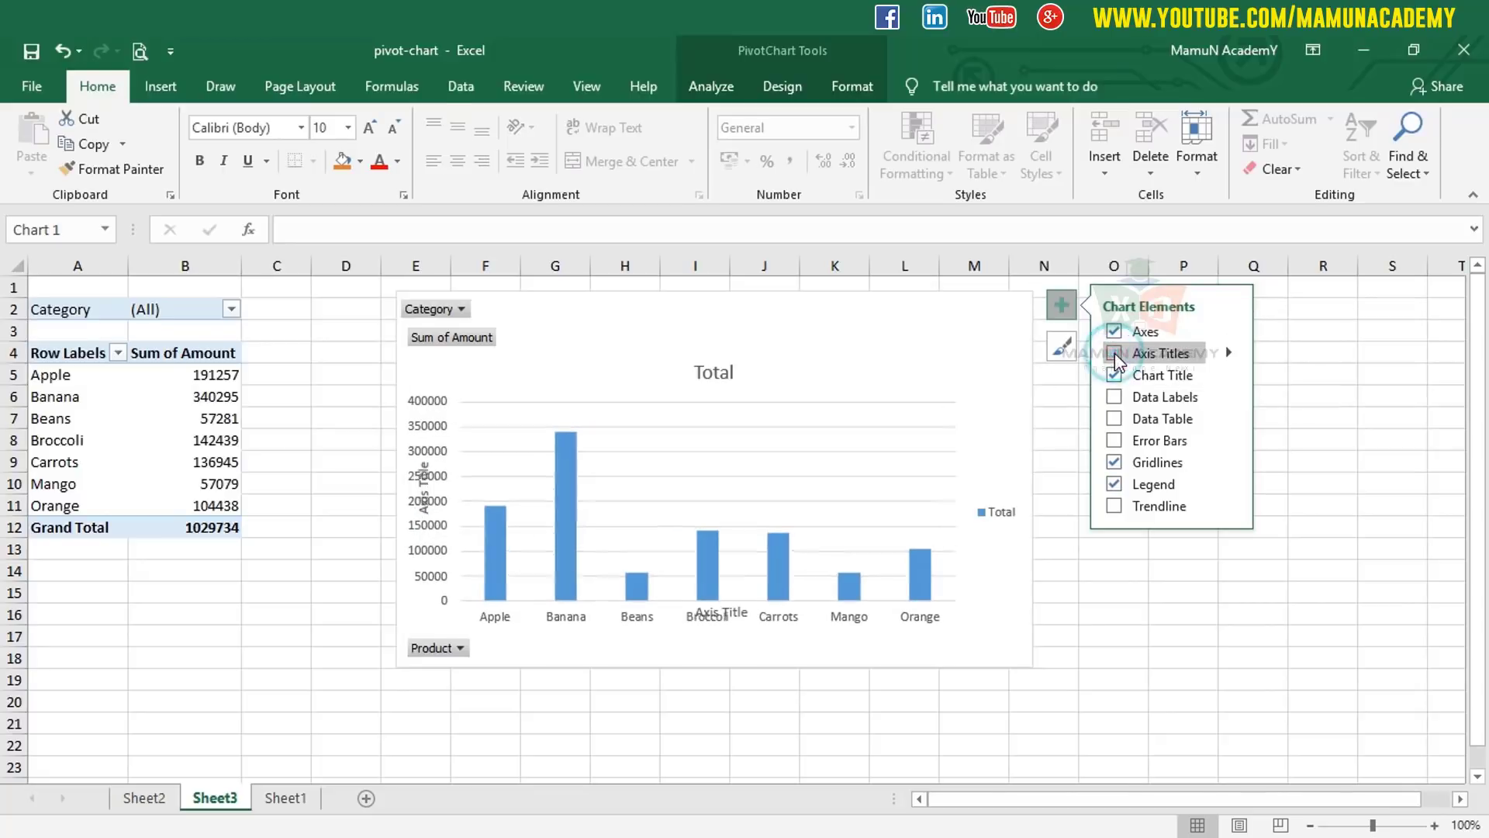
pyautogui.click(1115, 375)
# Step: Retitle the chart from 'Total' to 'Business Analysis'
pyautogui.click(1114, 374)
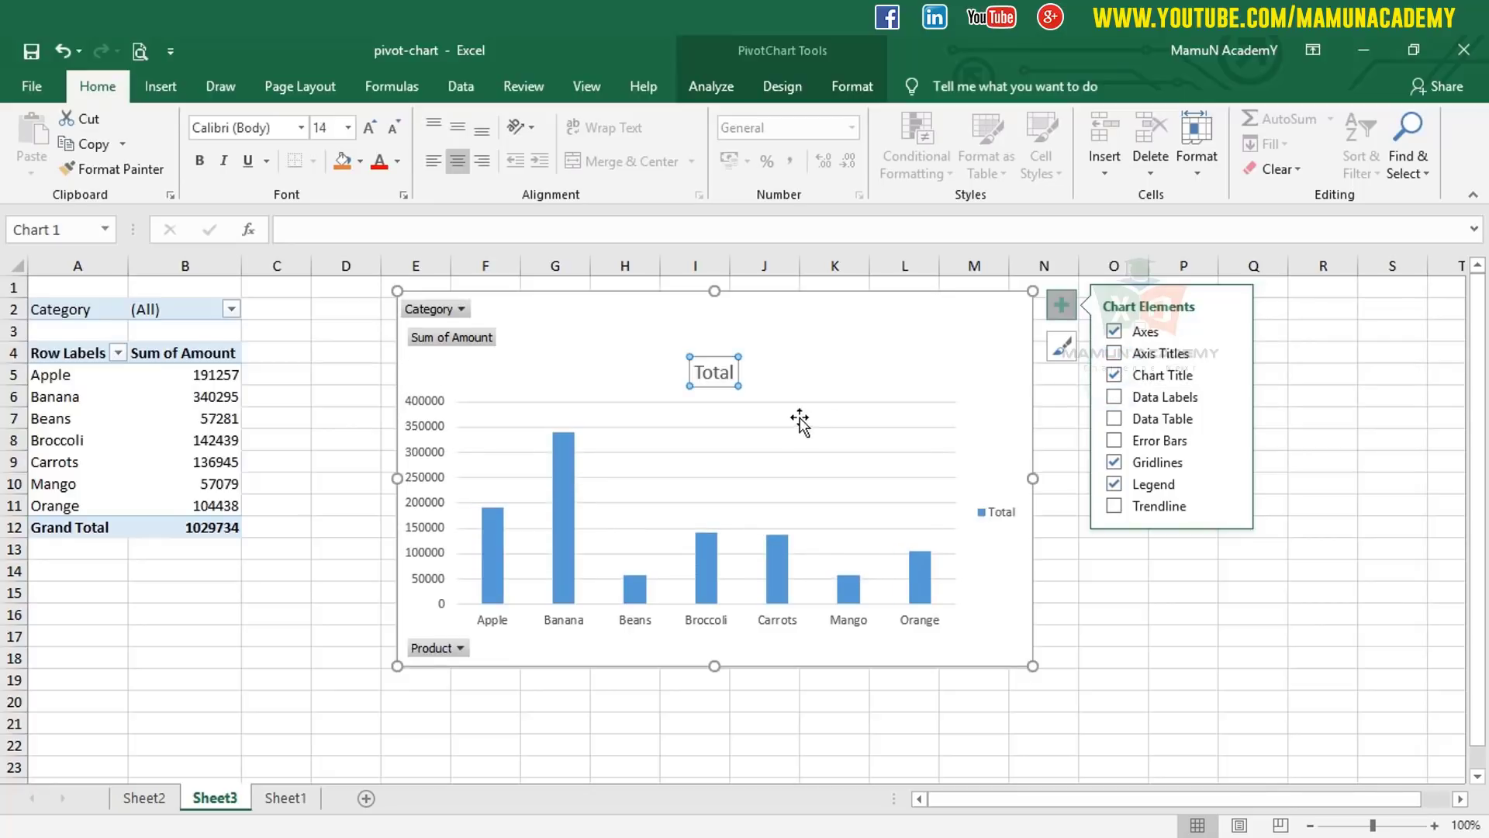
pyautogui.click(722, 372)
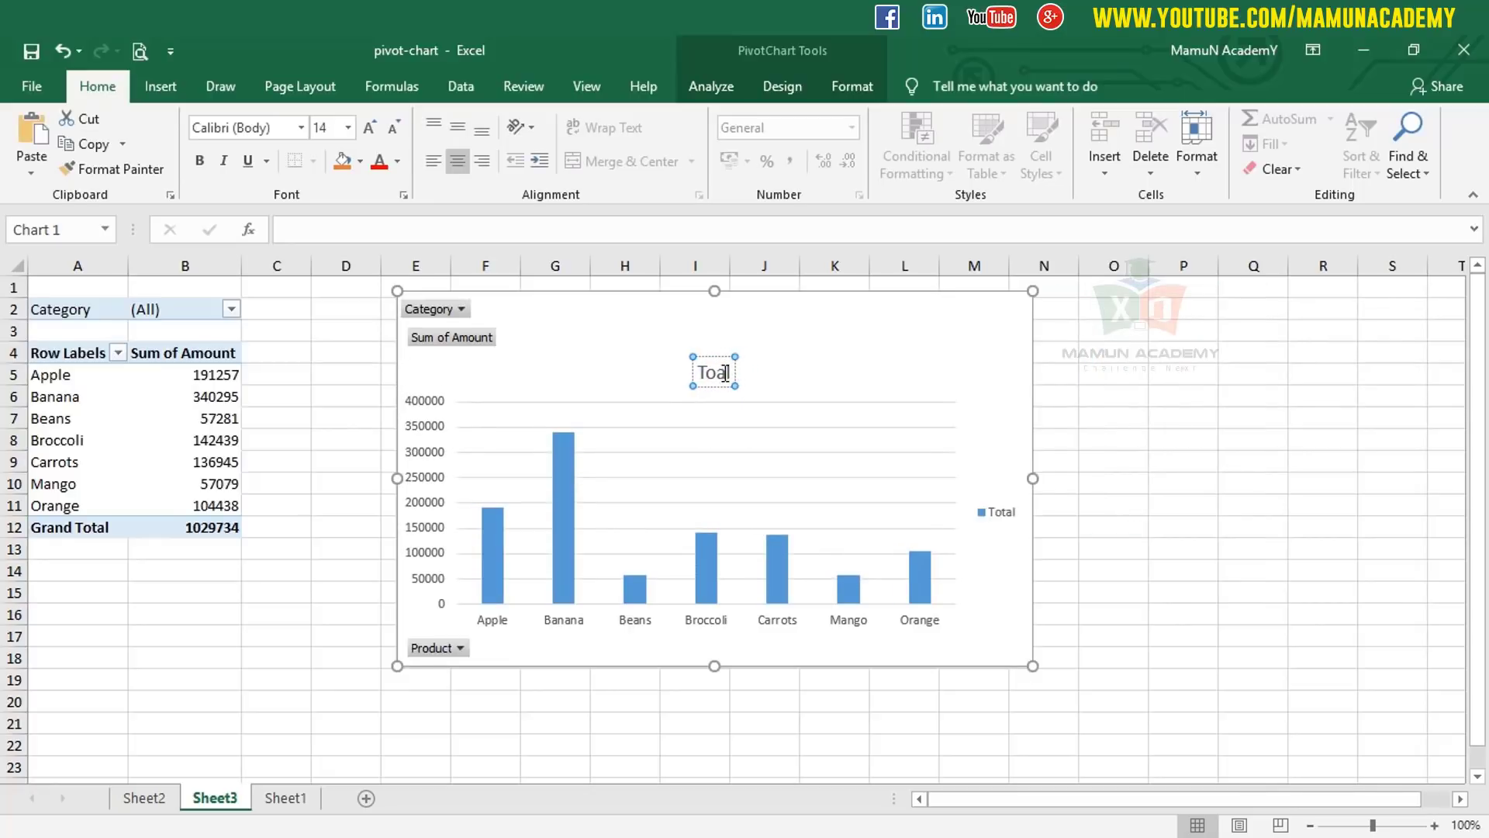
pyautogui.write('Business Anal')
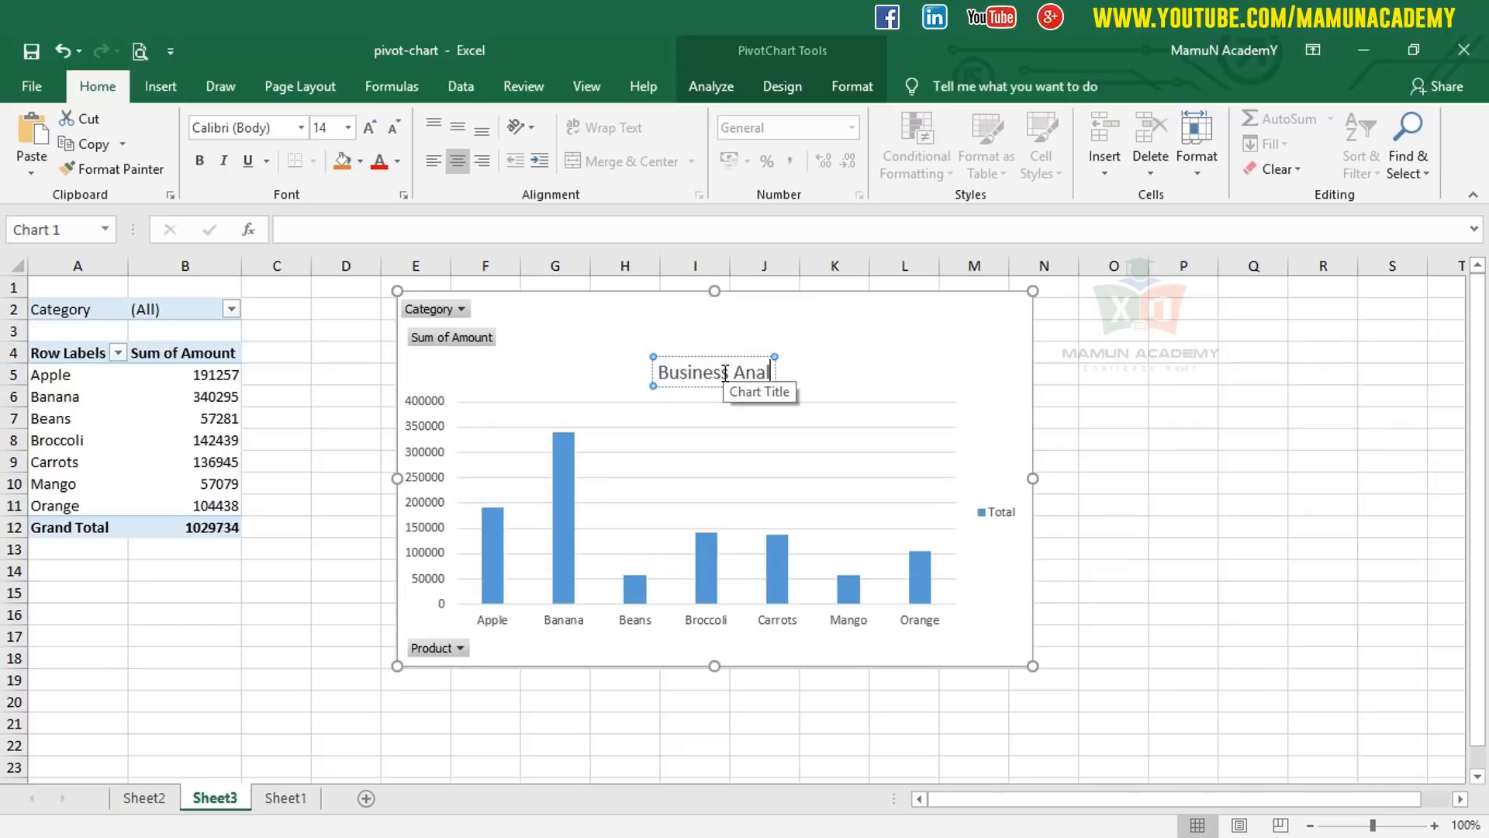
pyautogui.write('ysis')
pyautogui.press('Return')
pyautogui.press('BackSpace')
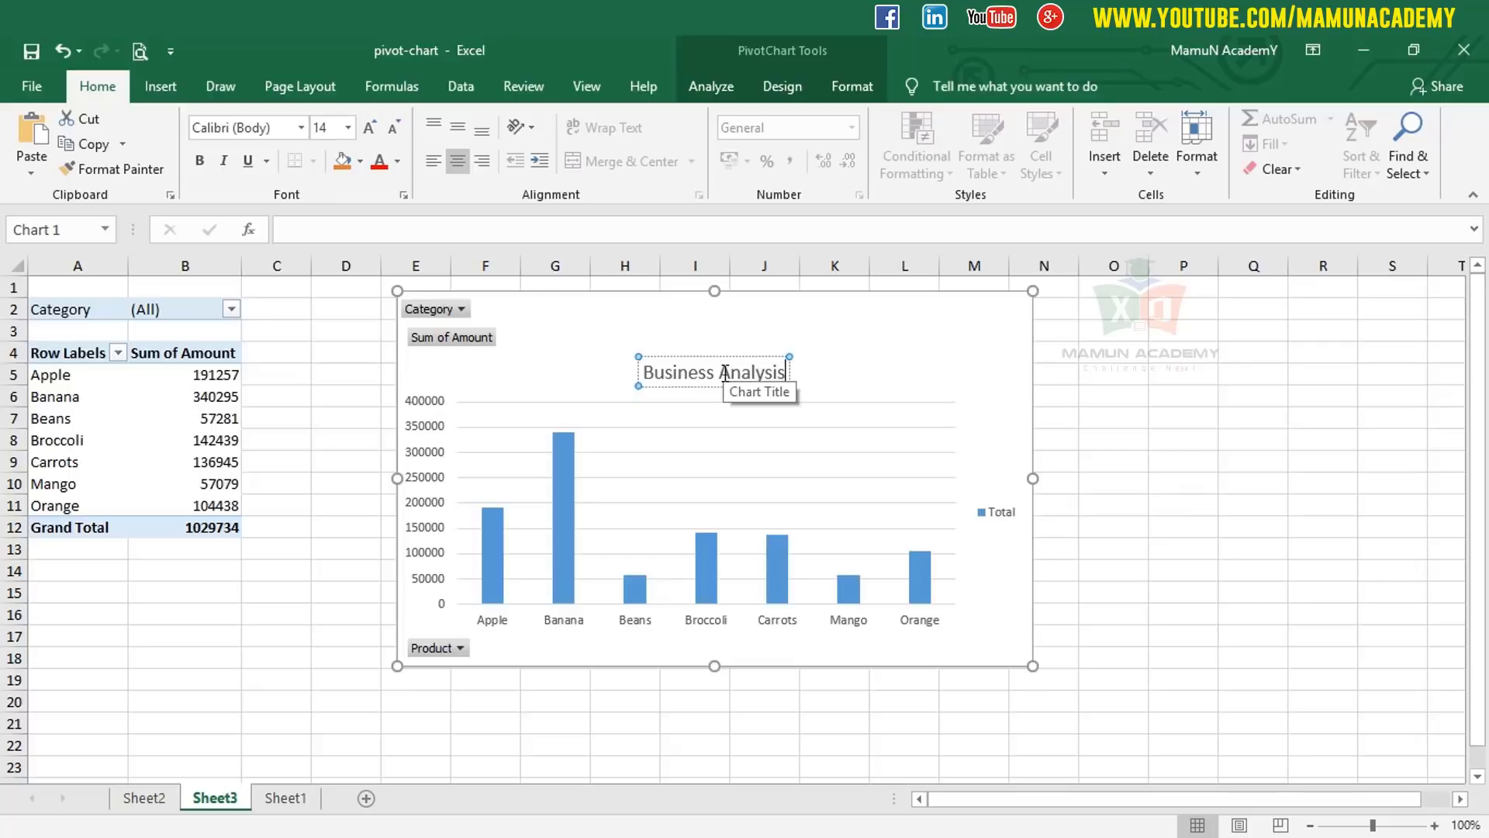
pyautogui.click(829, 335)
# Step: Add Data Labels to the bars, trying and then removing Data Table and Trendline
pyautogui.click(1059, 310)
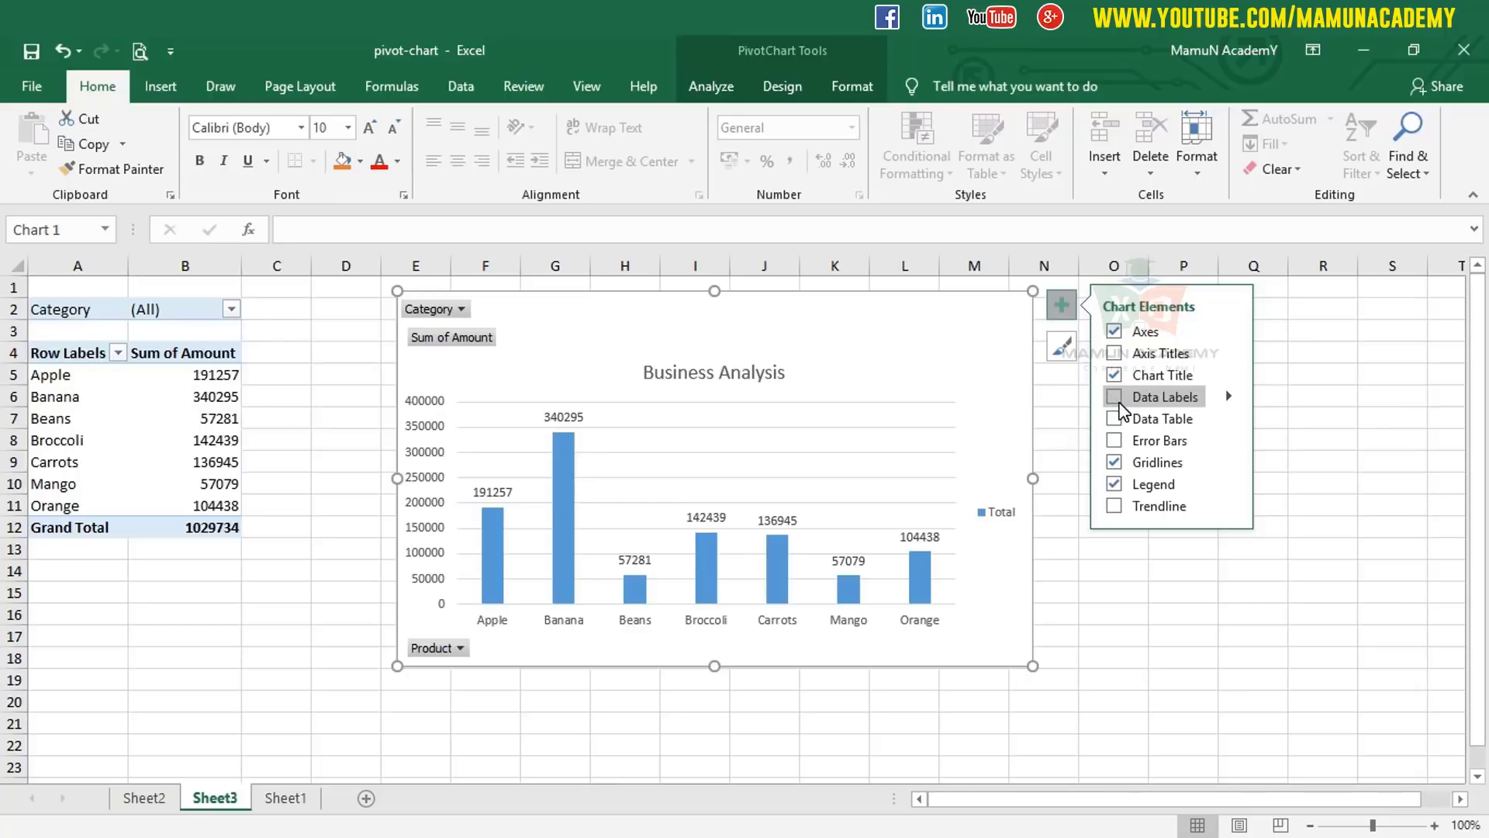
pyautogui.click(1116, 397)
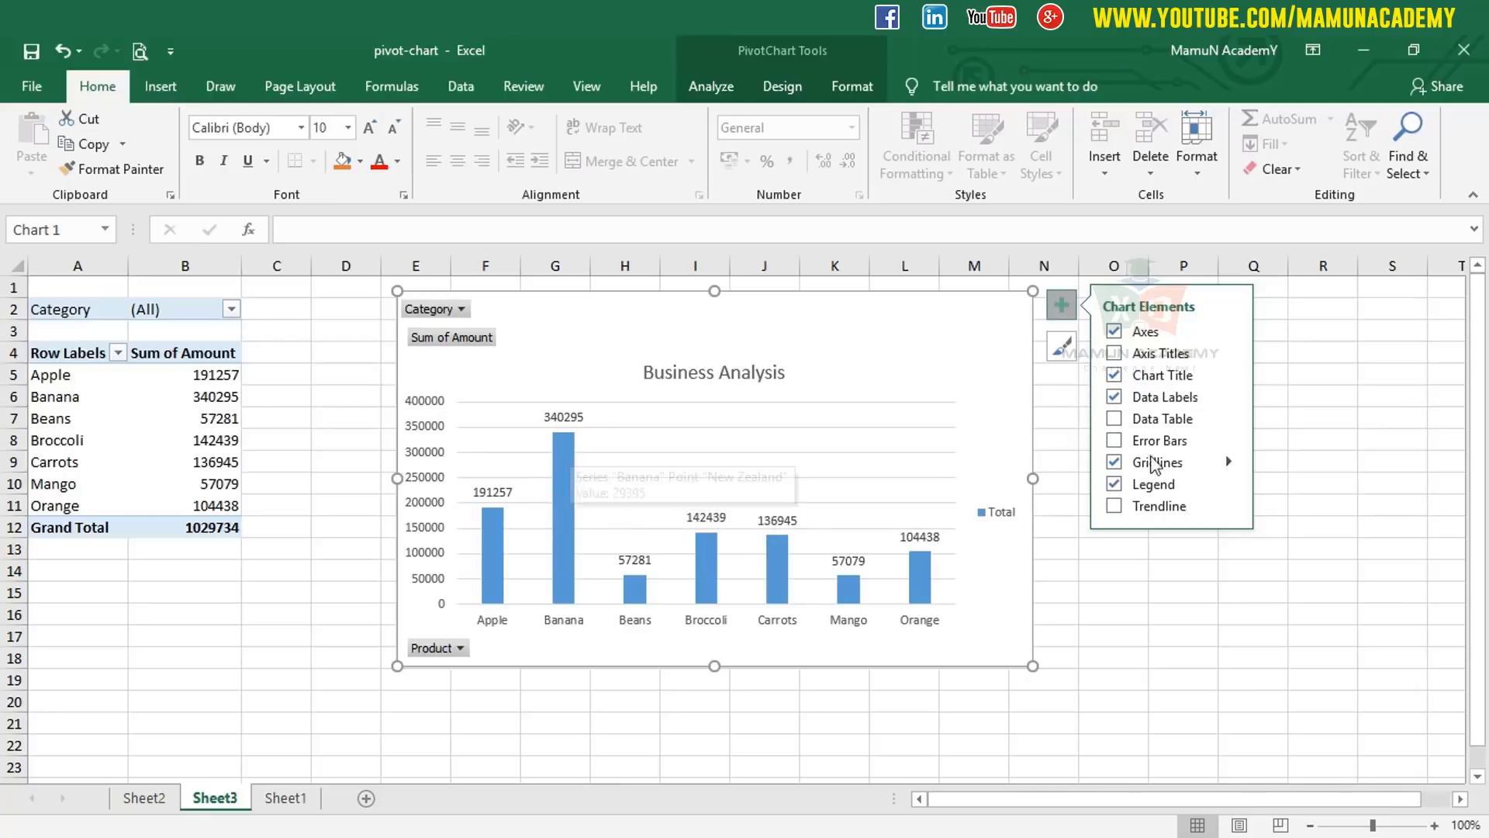
pyautogui.click(1116, 423)
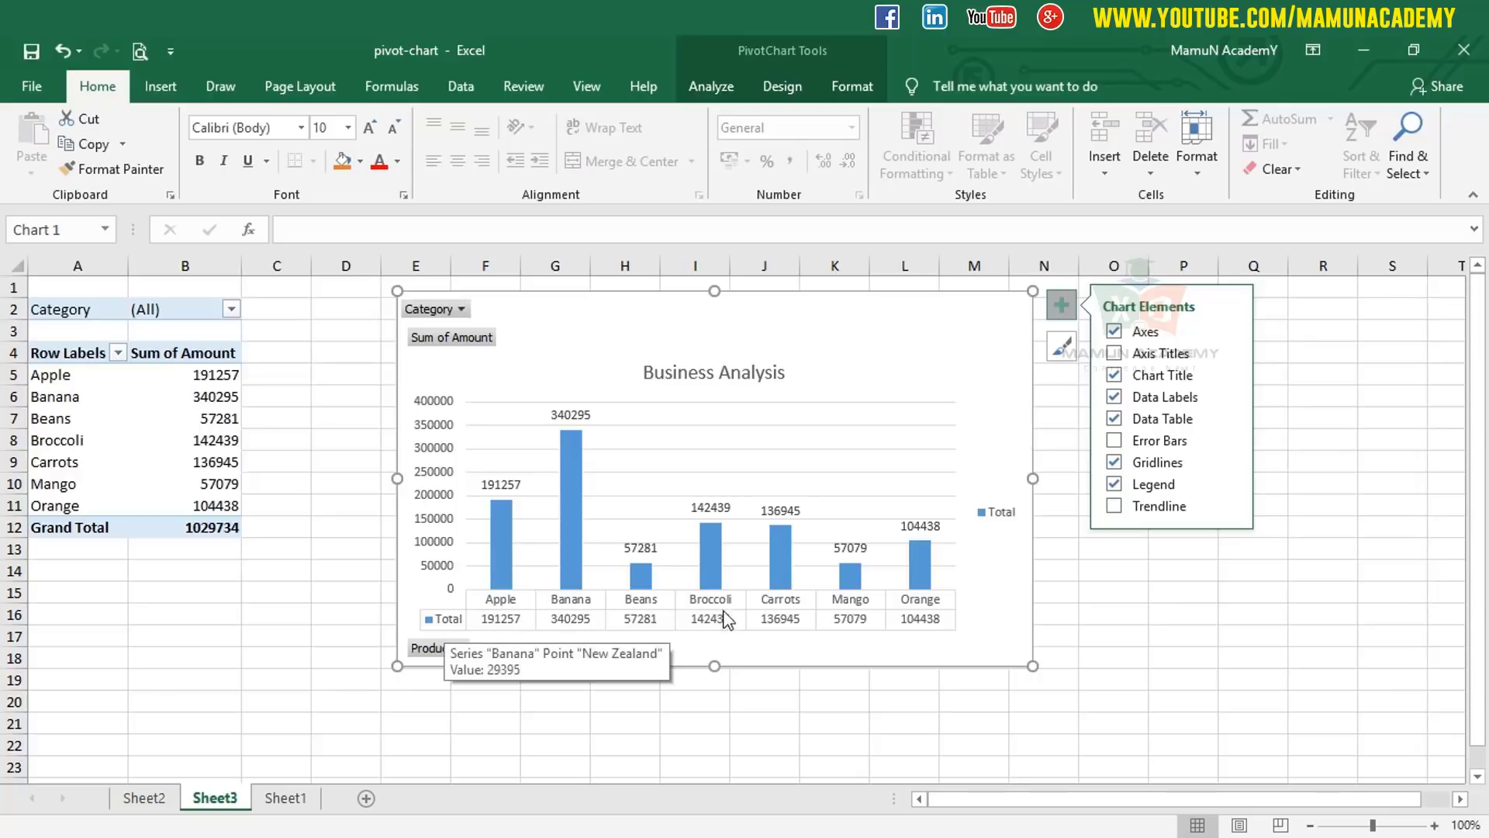
pyautogui.click(1115, 418)
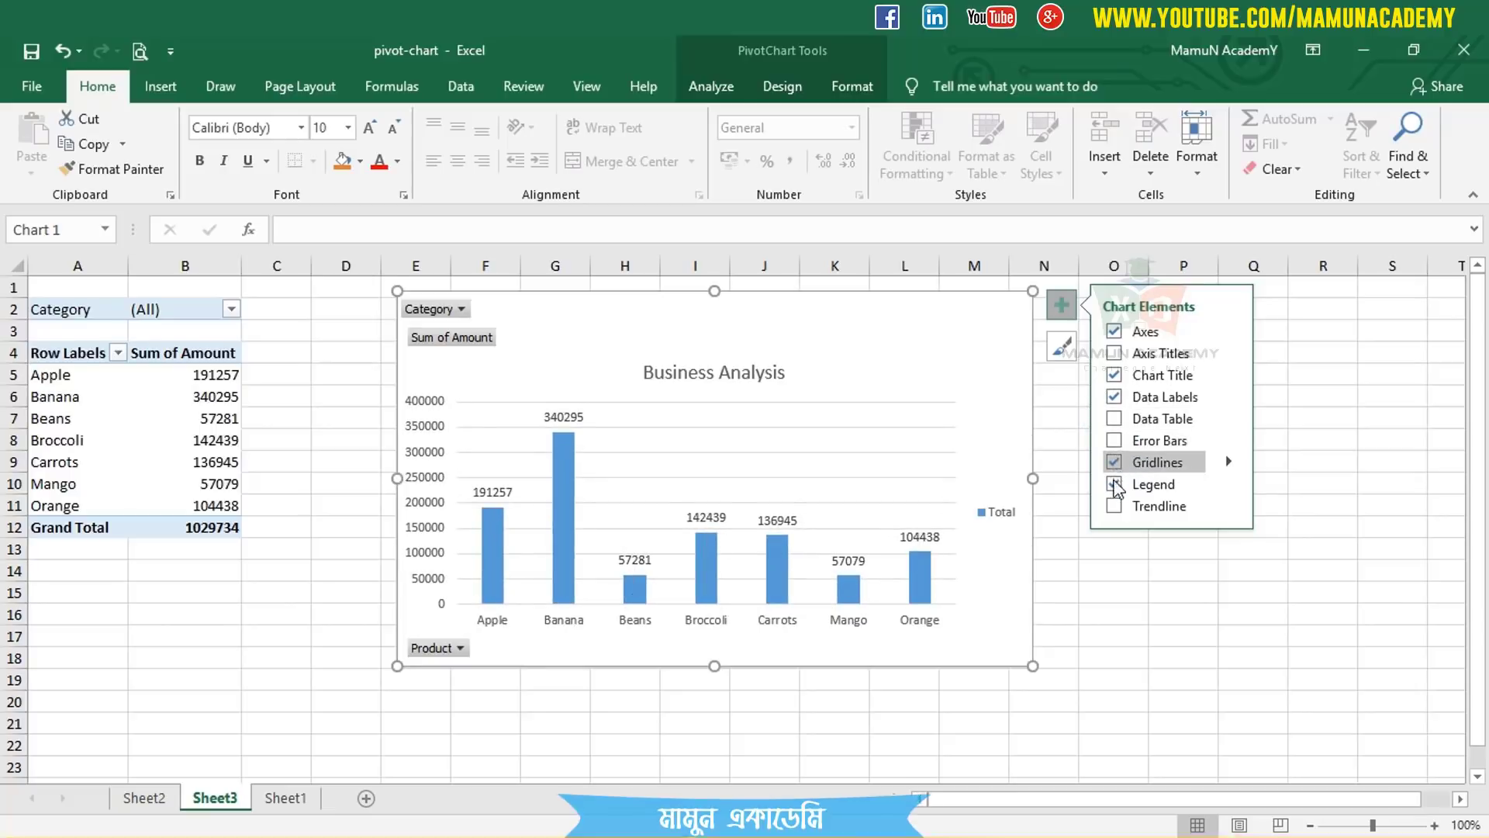
pyautogui.click(1115, 506)
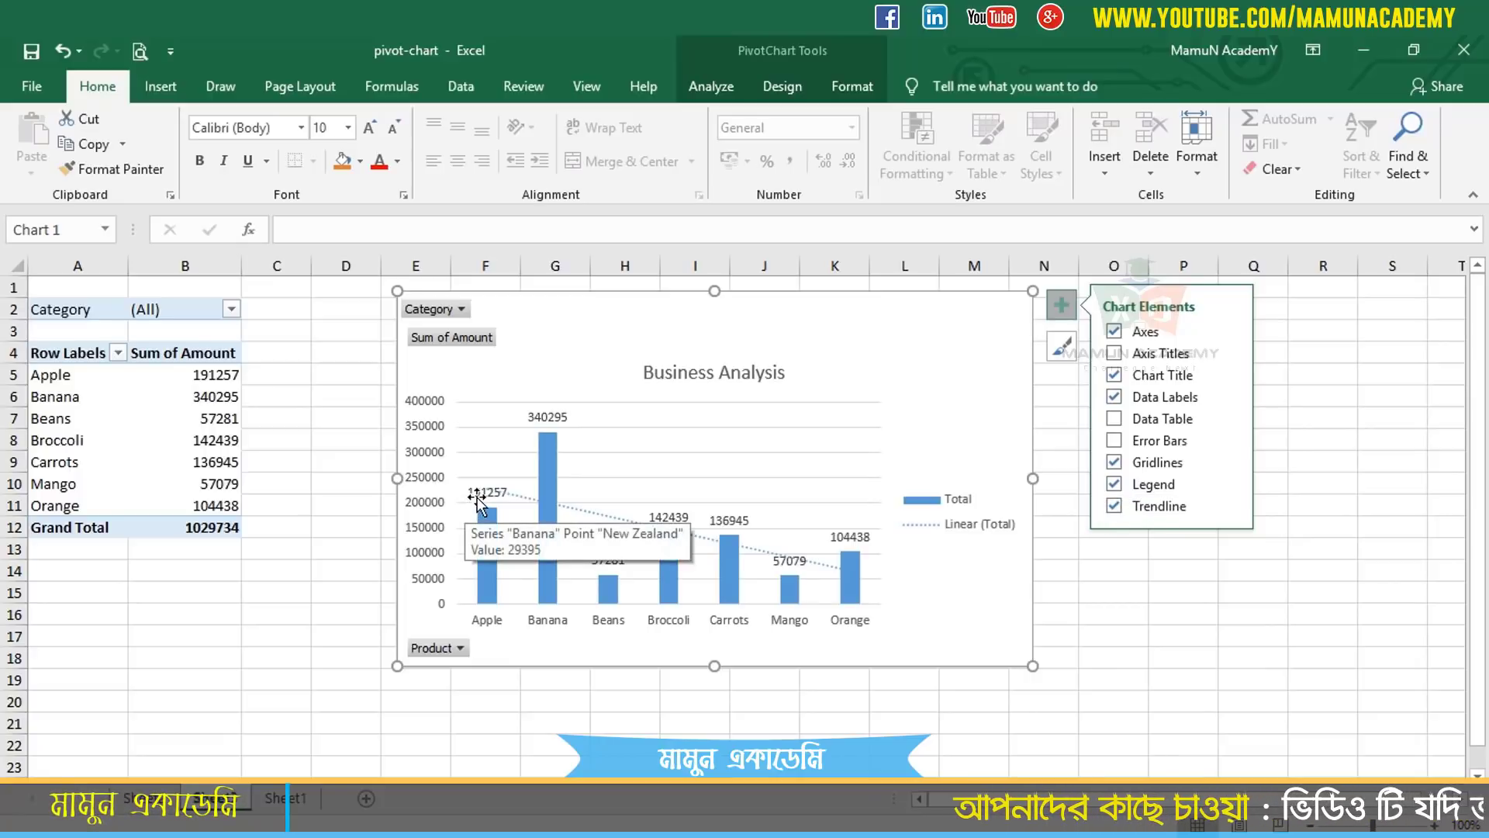
pyautogui.click(1114, 505)
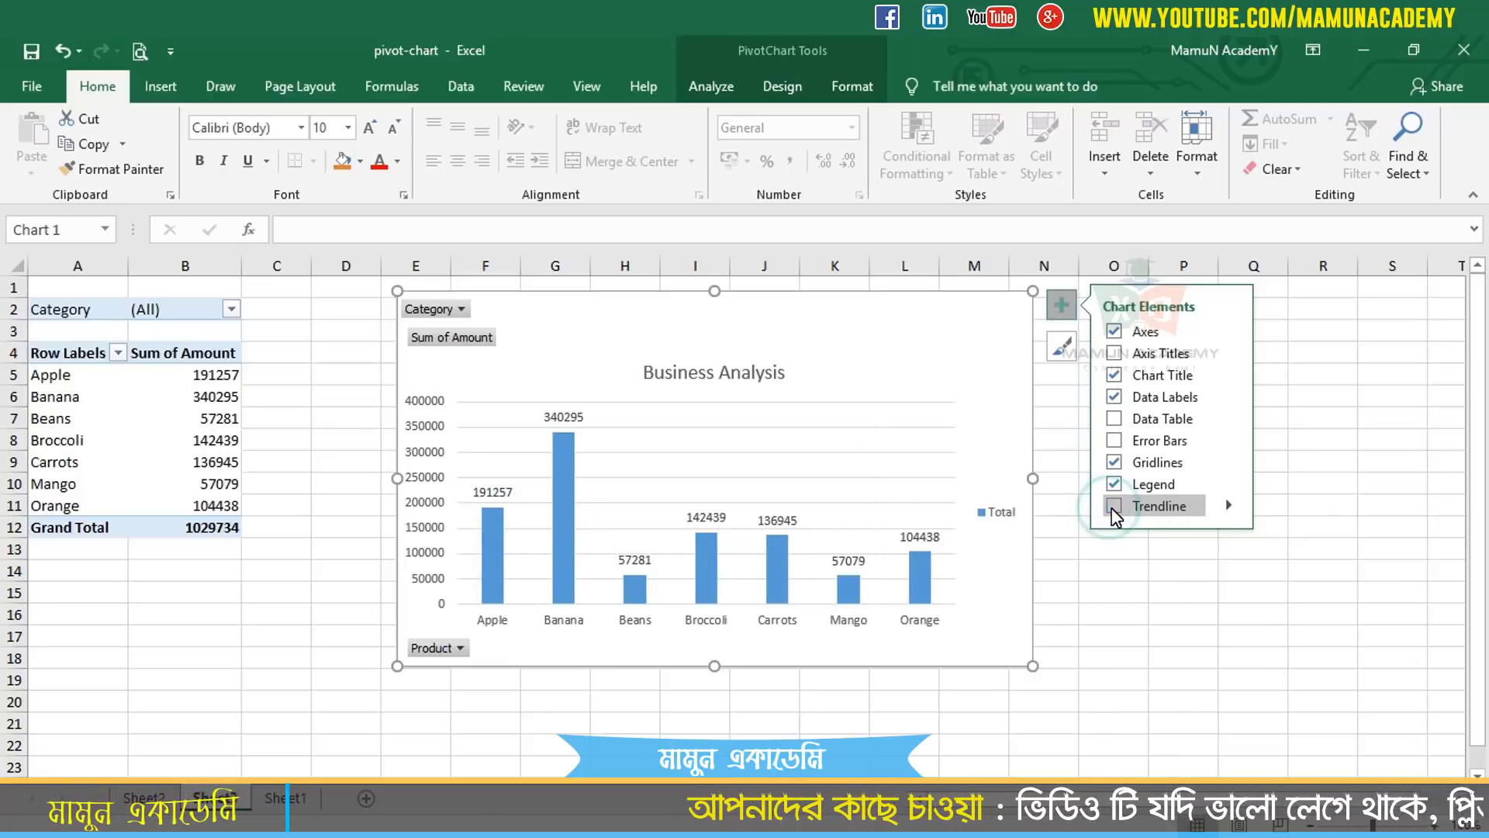
pyautogui.click(1129, 595)
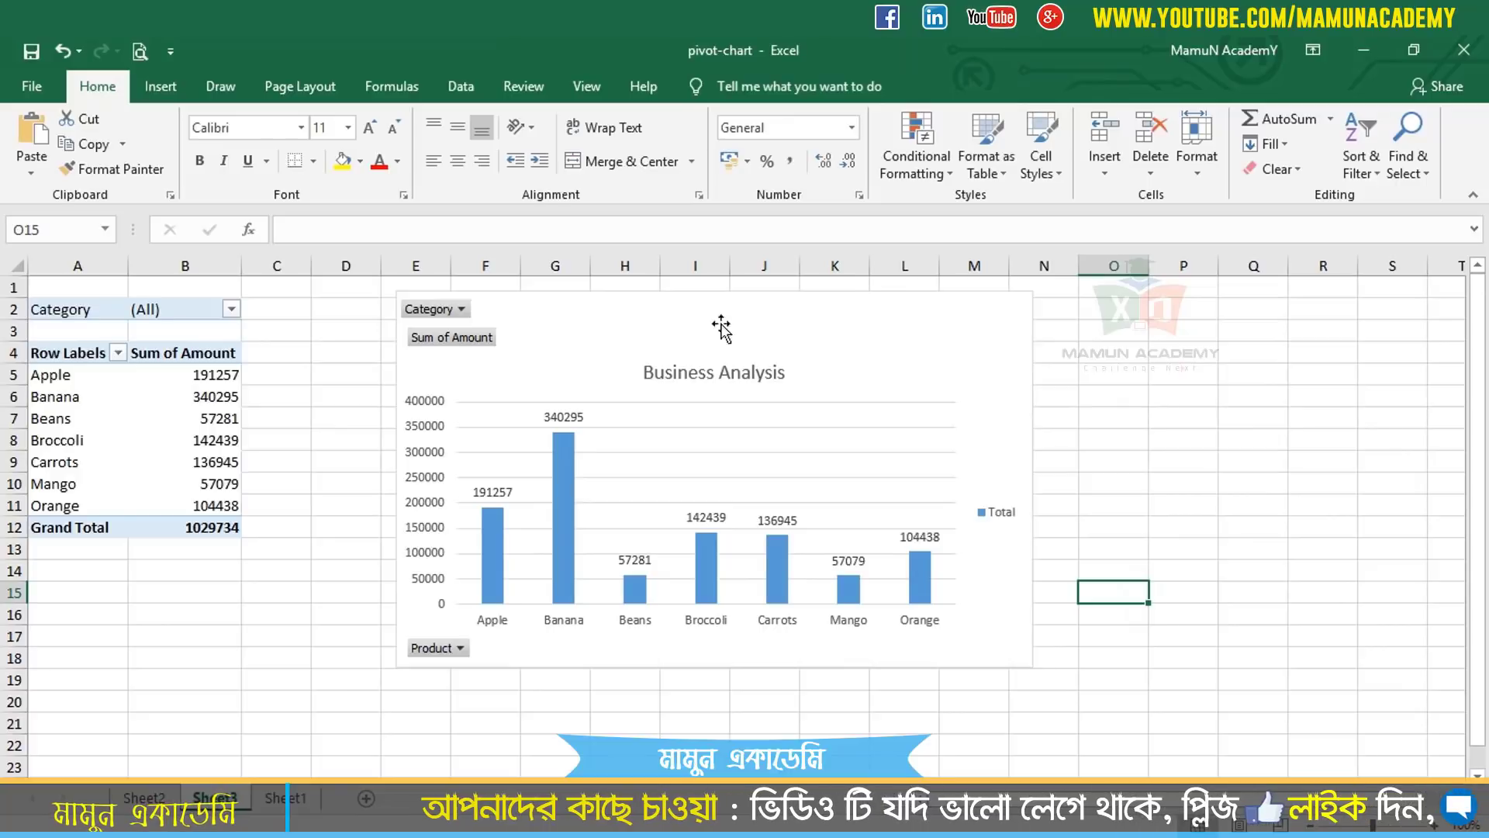
# Step: Review the chart's Filter Connections for Product and Country, then cancel without changes
pyautogui.click(1012, 357)
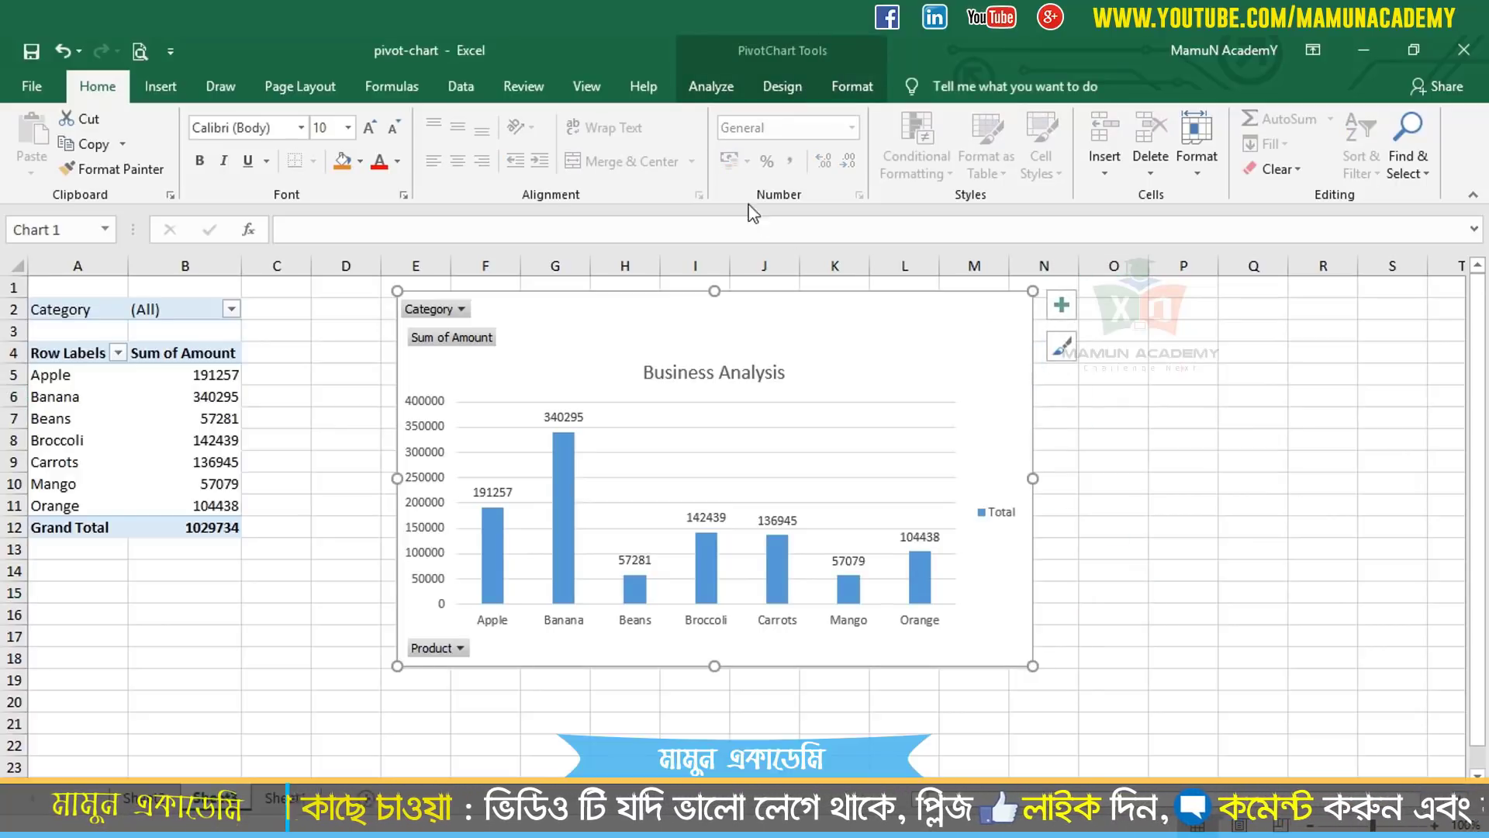
pyautogui.click(710, 87)
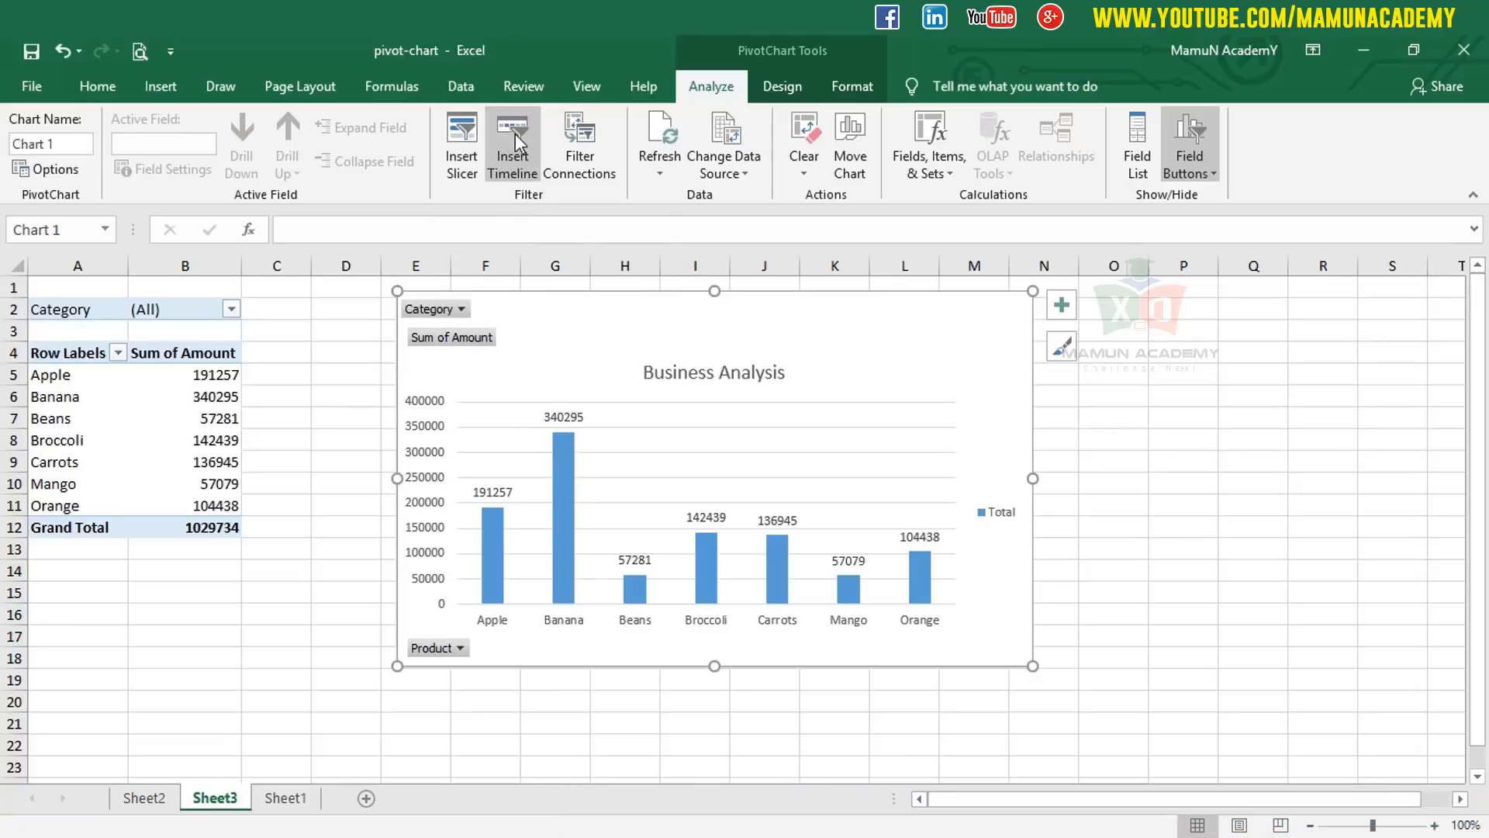
pyautogui.click(591, 146)
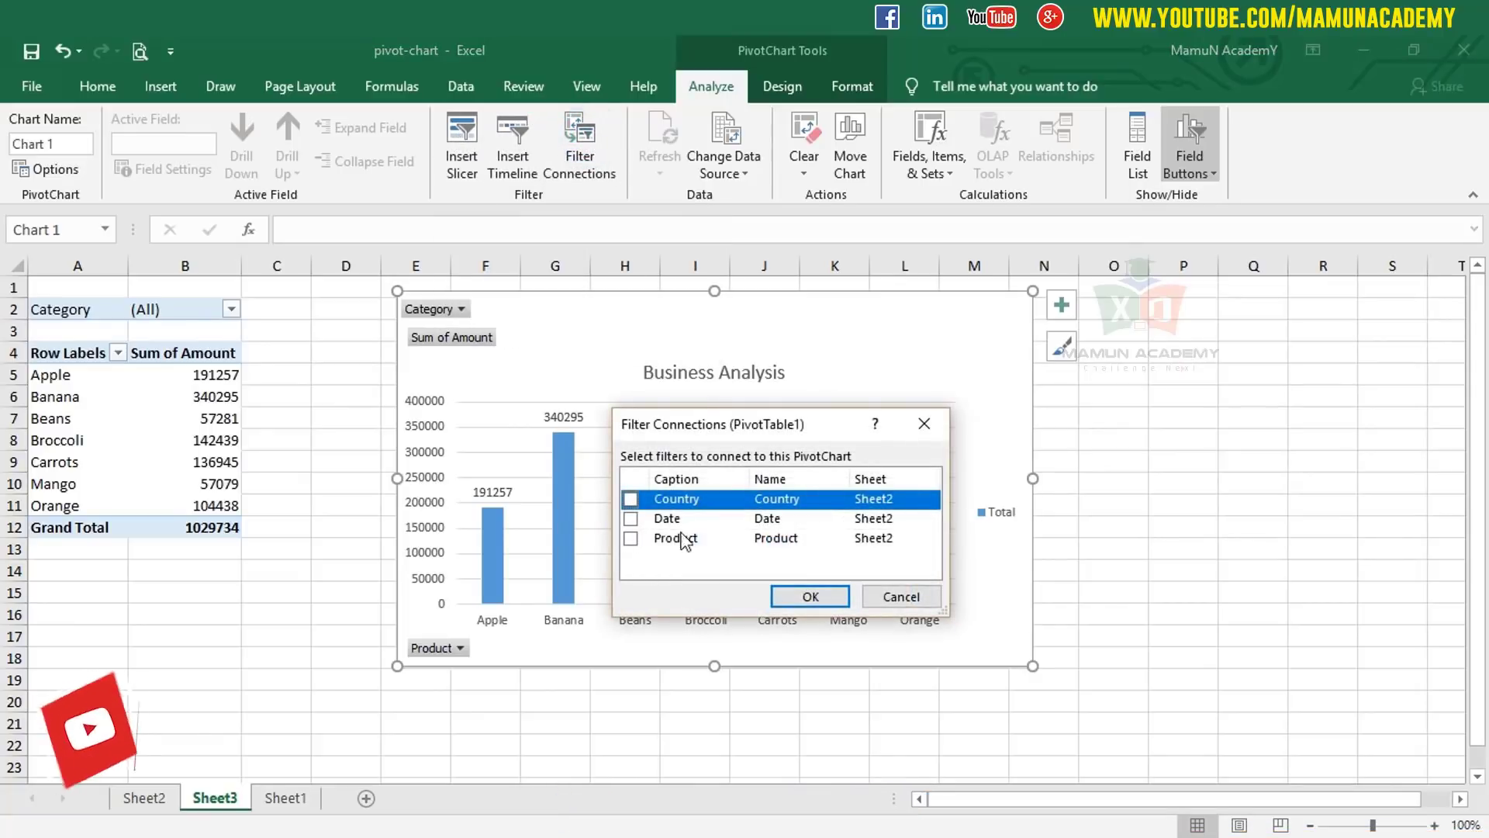
pyautogui.click(675, 539)
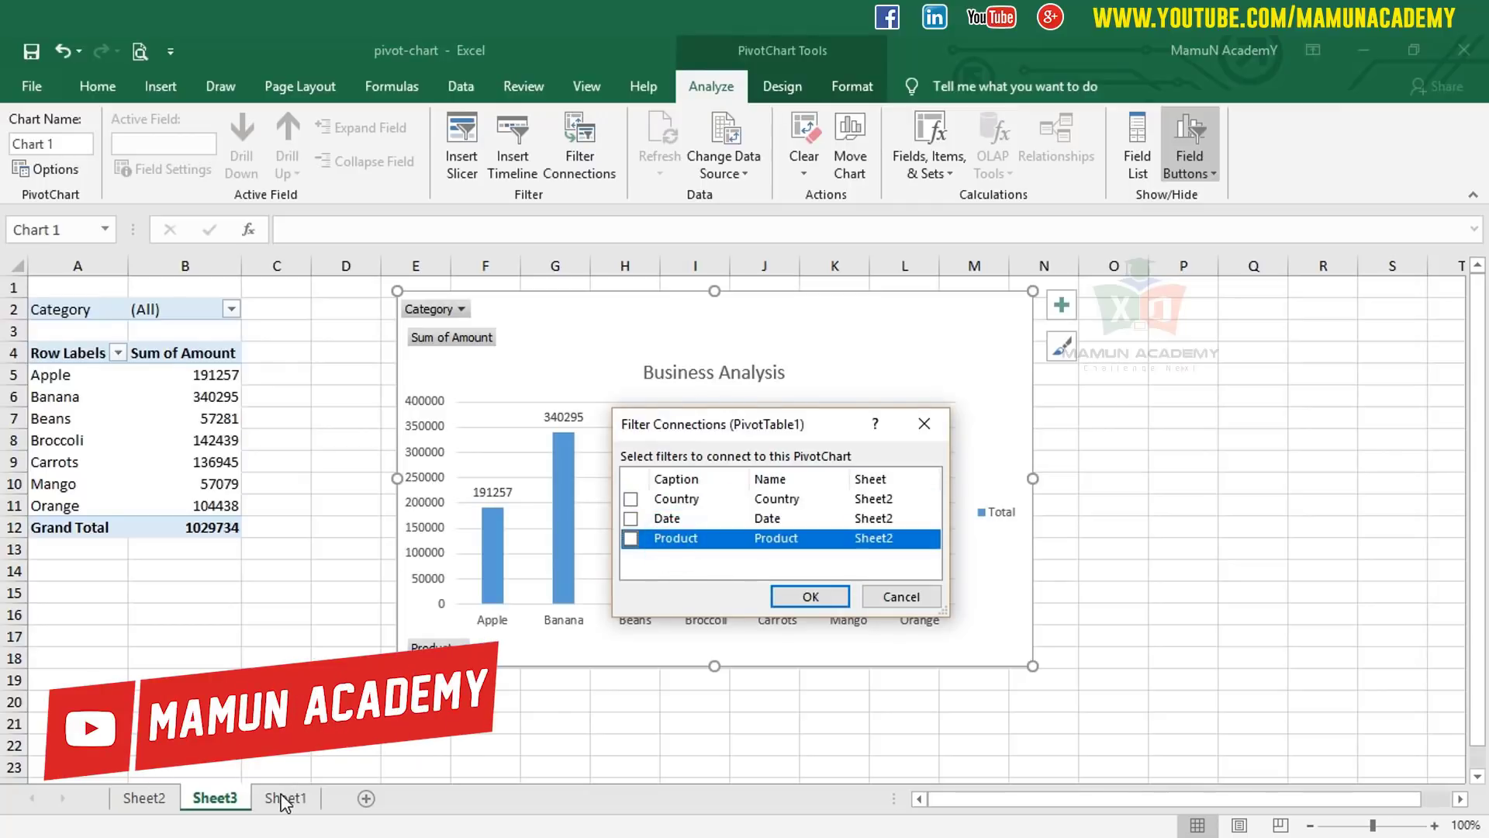
pyautogui.click(682, 498)
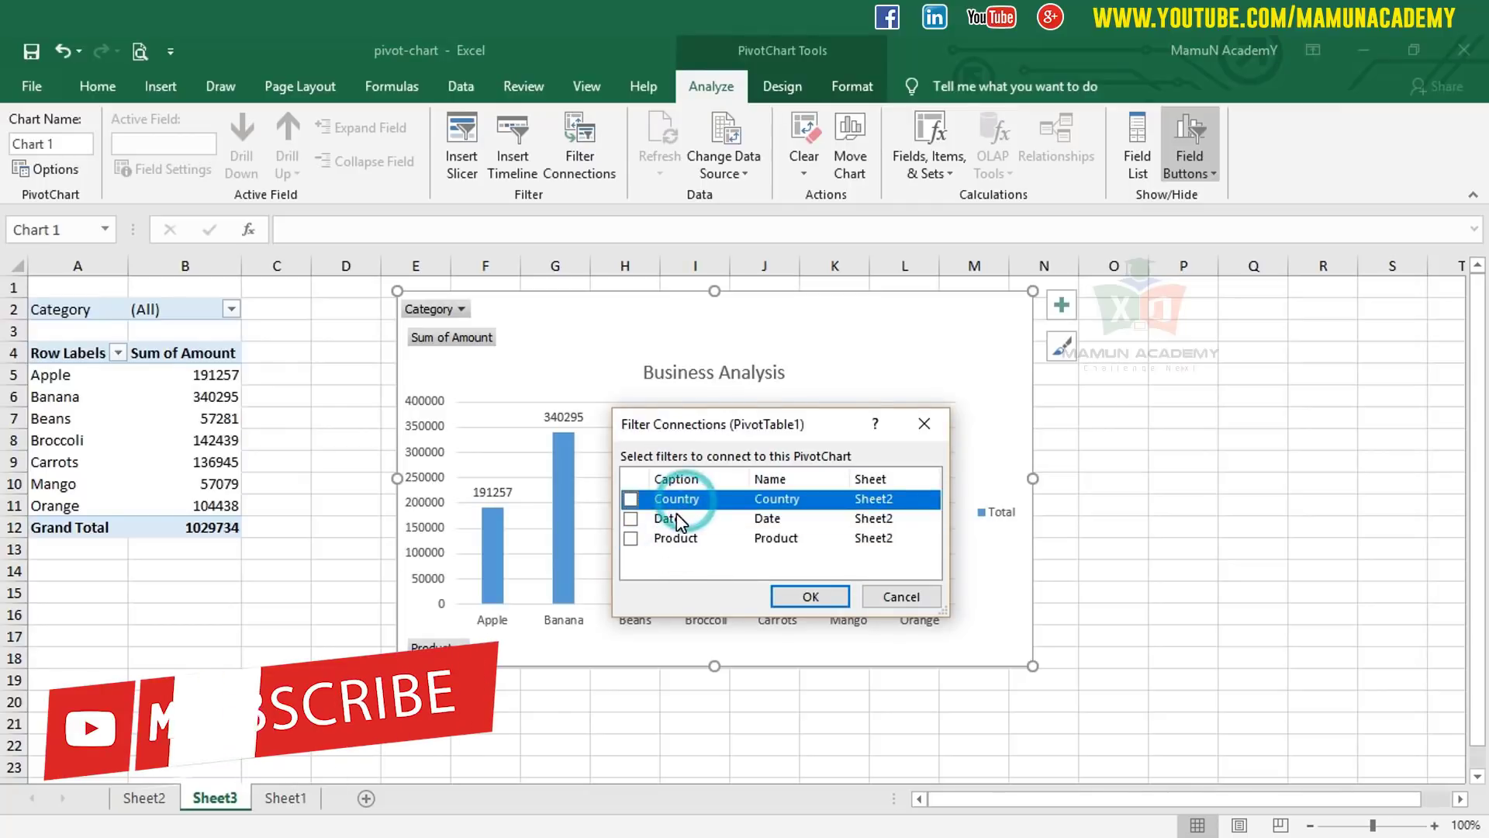
pyautogui.click(677, 535)
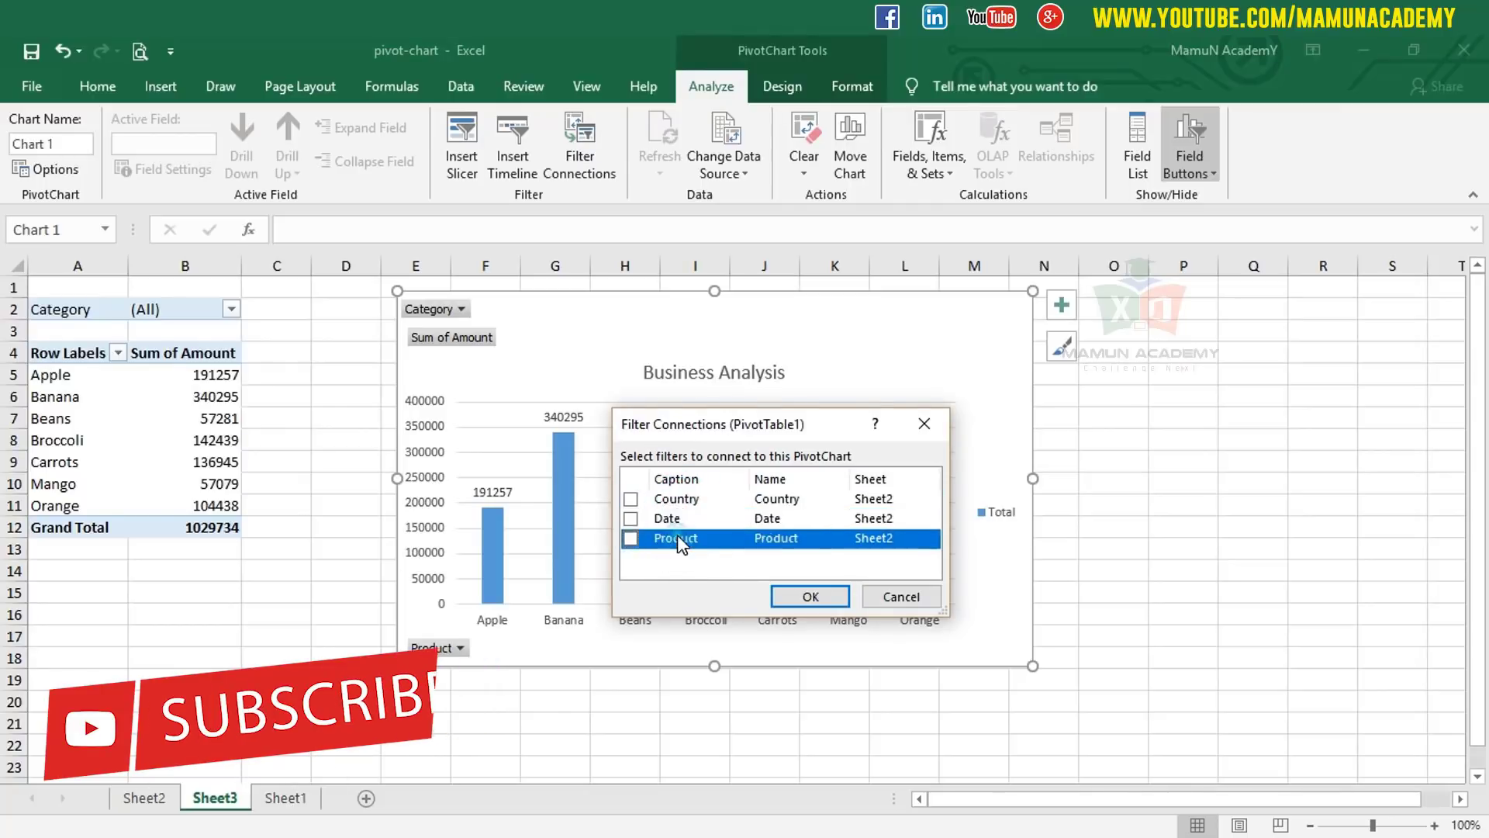
pyautogui.click(886, 598)
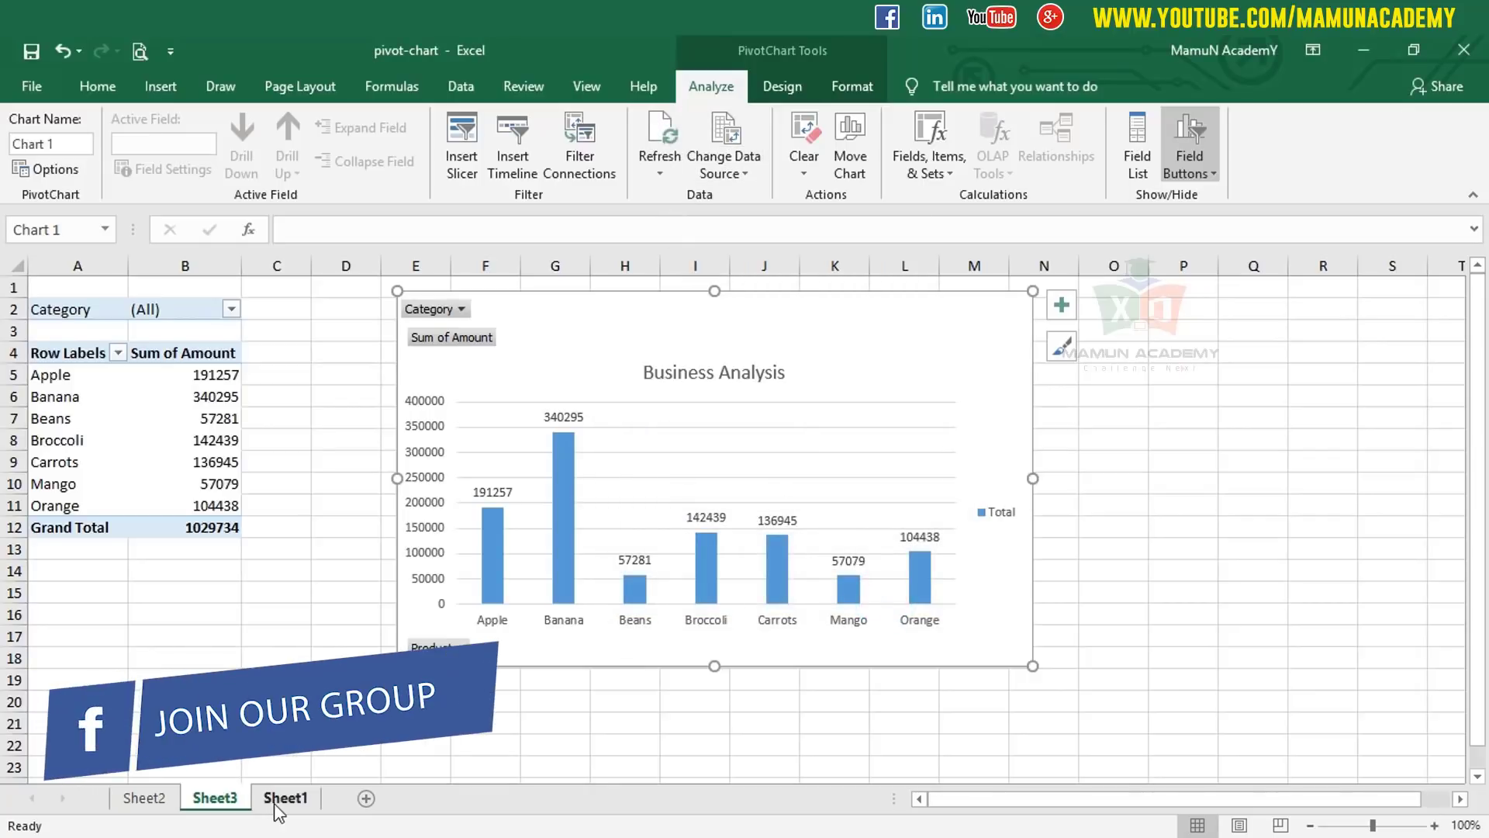
# Step: Change the pivot table's data source to Sheet1 range B1:F214
pyautogui.click(713, 136)
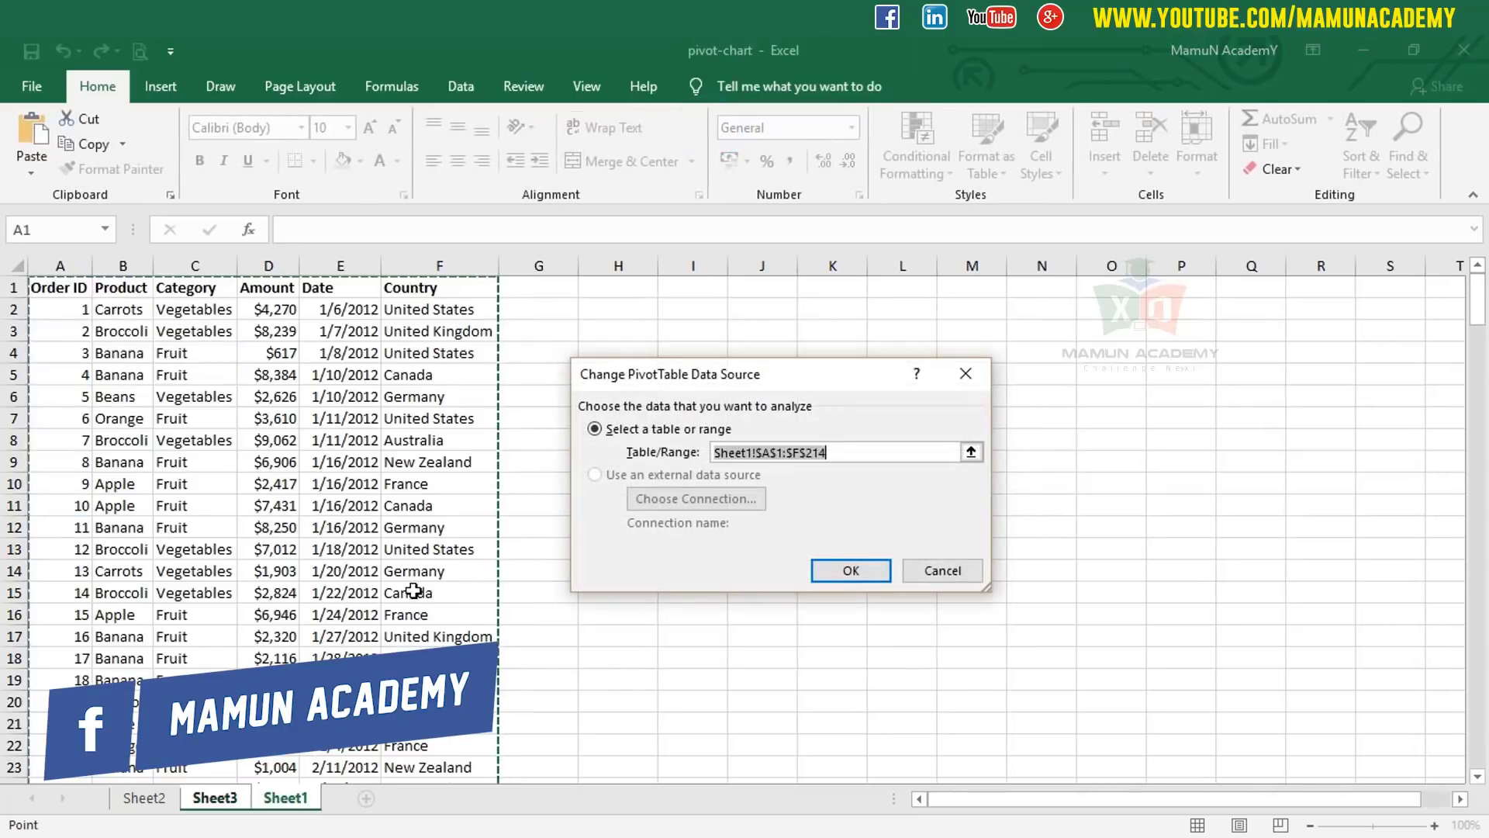
pyautogui.click(131, 289)
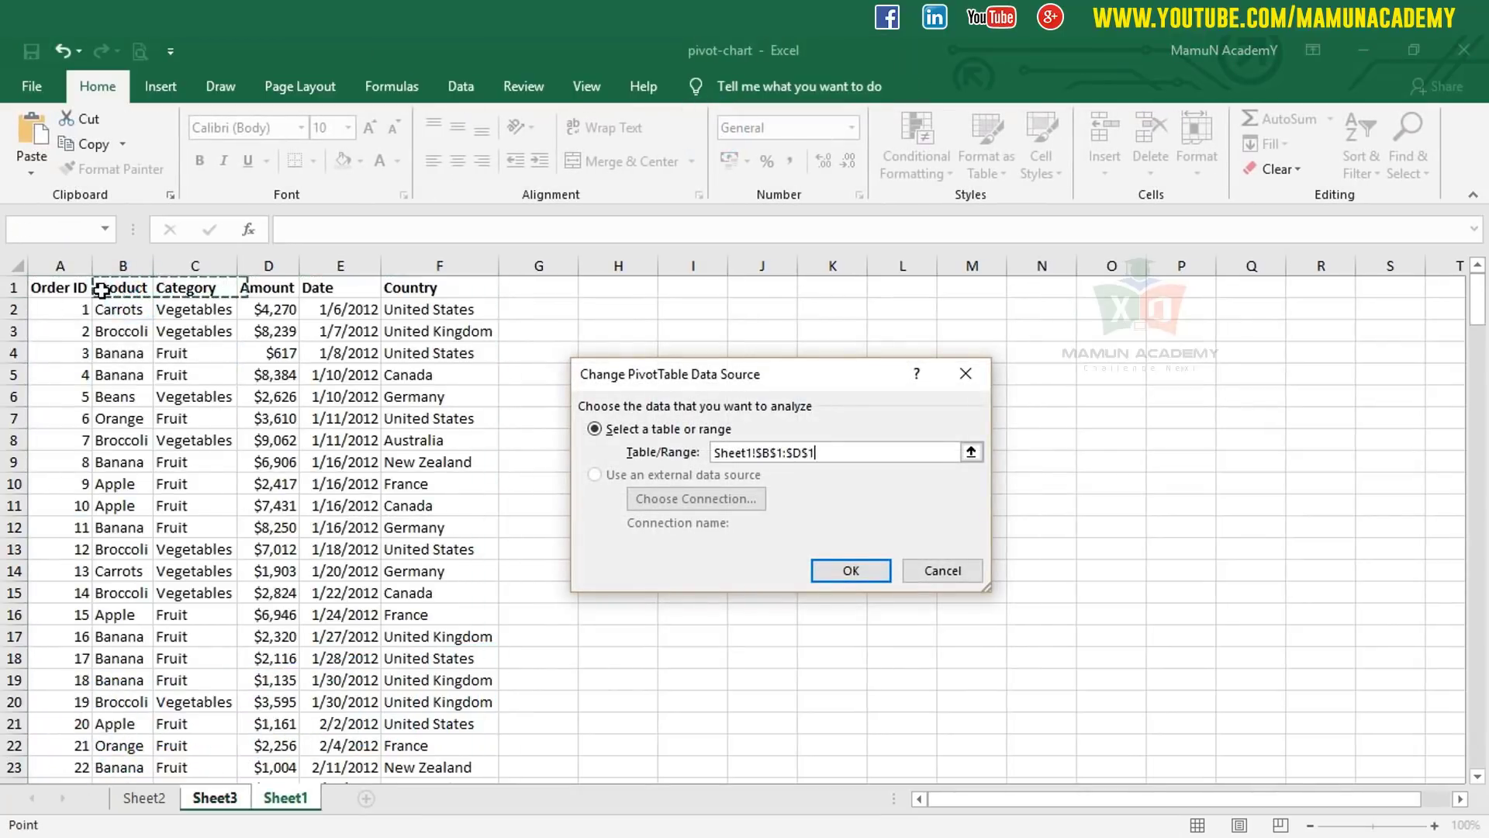
pyautogui.hotkey('shift', 'Right')
pyautogui.hotkey('shift', 'Right')
pyautogui.hotkey('ctrl', 'shift', 'Down')
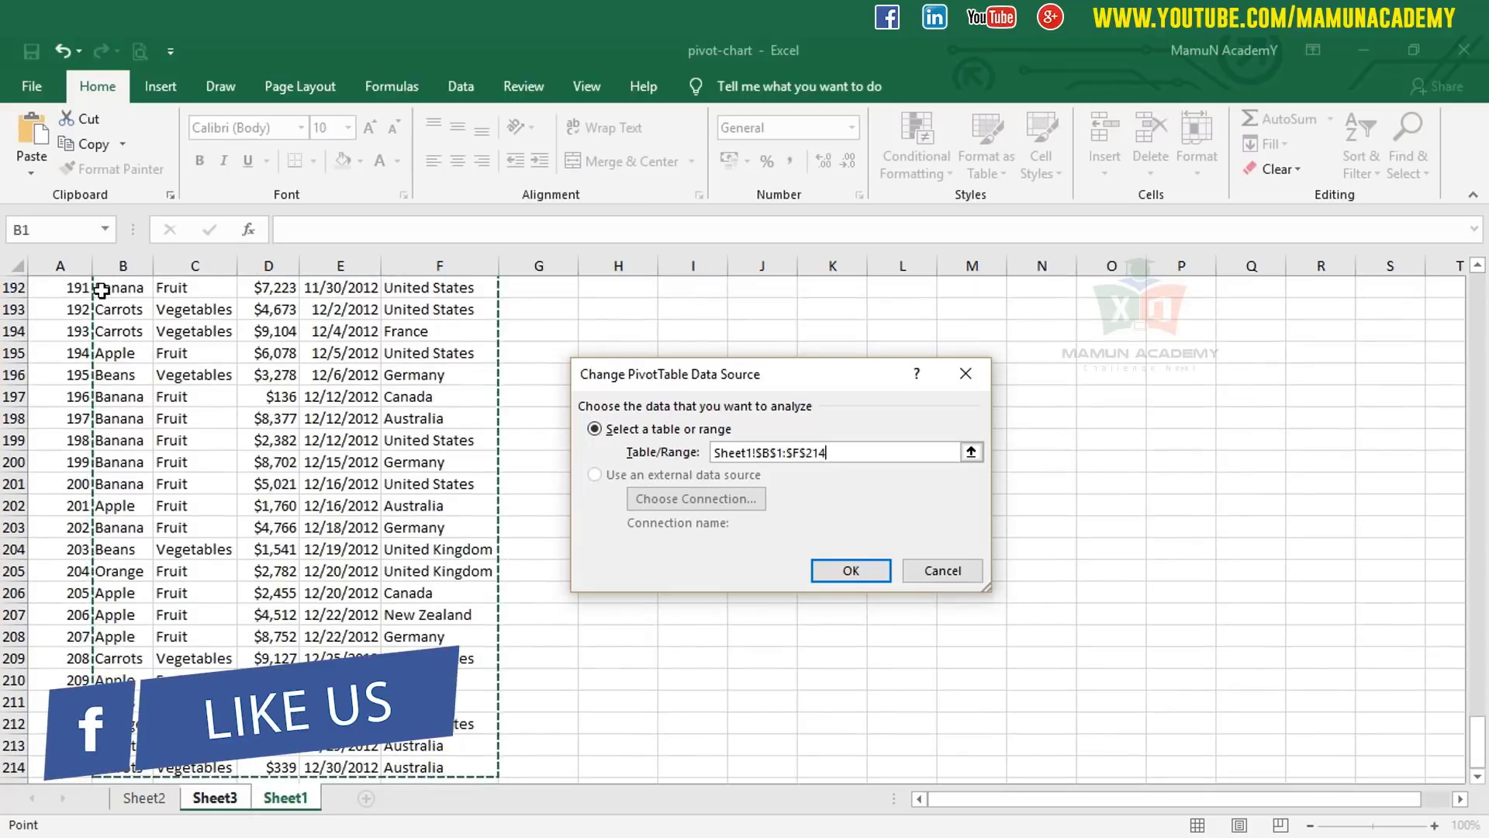
pyautogui.press('Return')
pyautogui.click(709, 86)
pyautogui.click(782, 86)
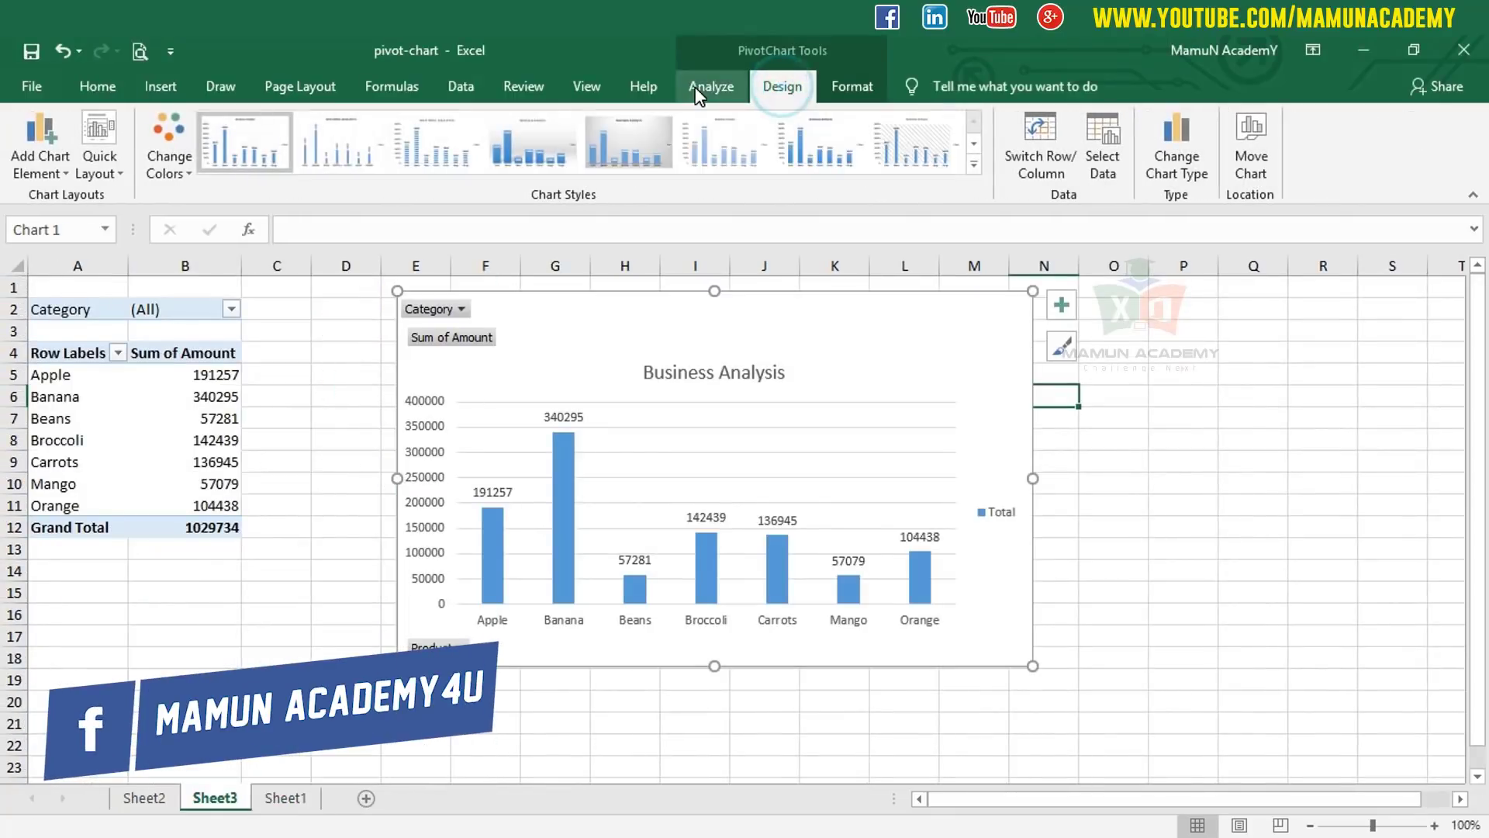
pyautogui.click(702, 87)
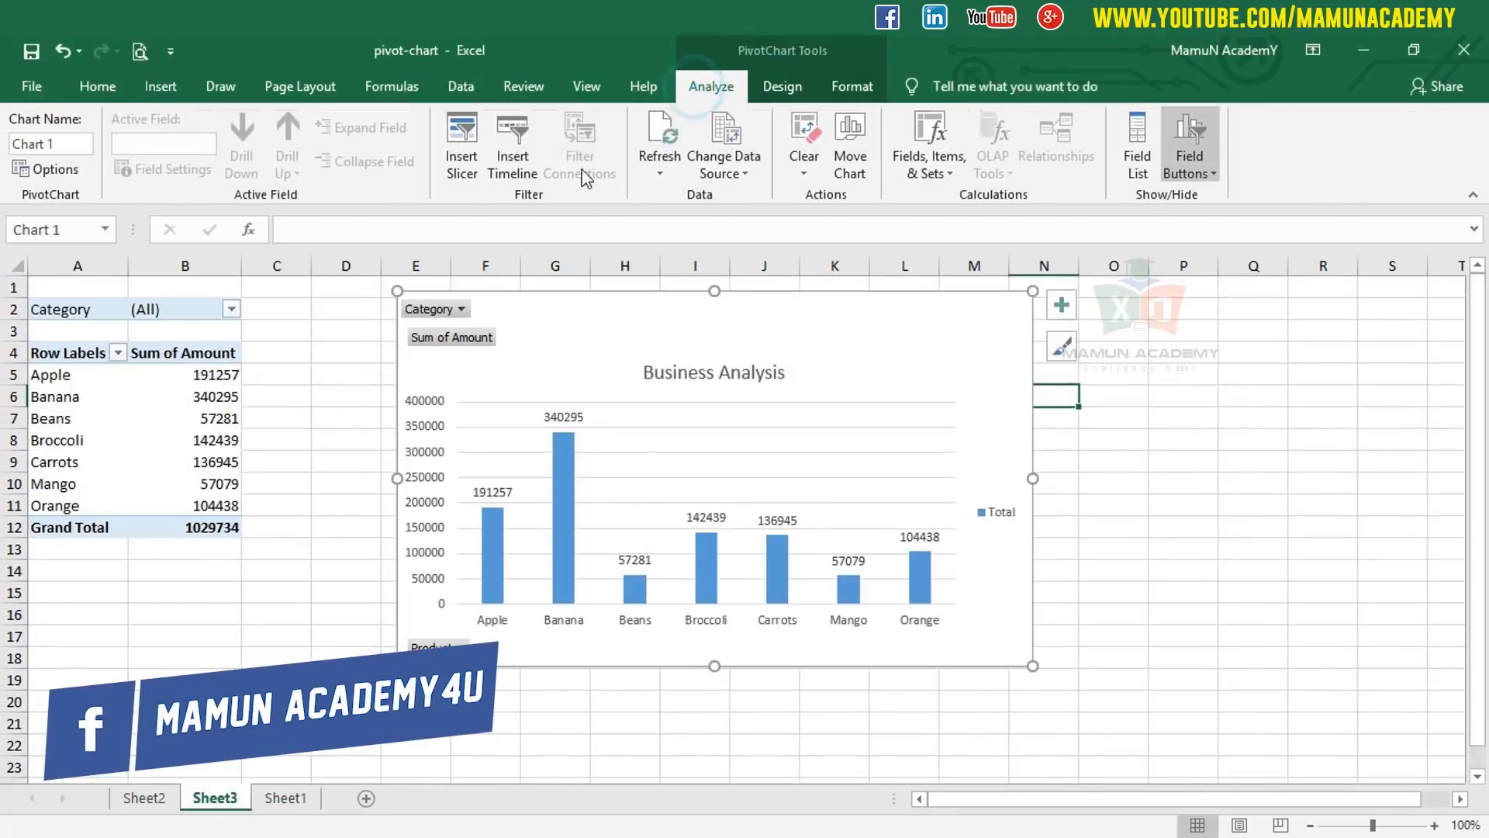
# Step: Refresh the pivot table, then go to the Sheet1 source data
pyautogui.rightClick(110, 401)
pyautogui.click(161, 479)
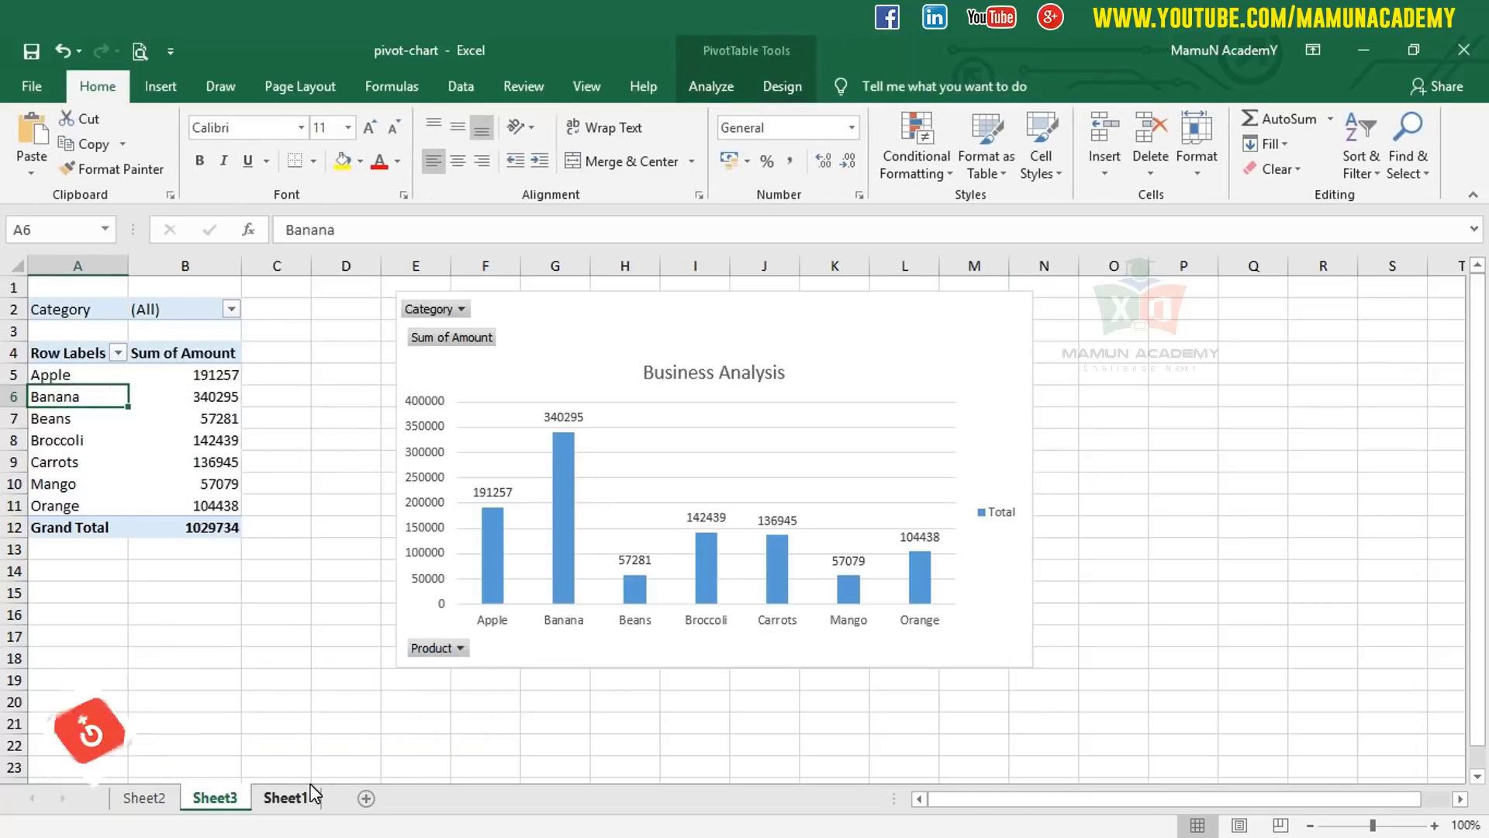
pyautogui.click(286, 797)
# Step: Clear the Sheet1 records in A208:H218 and return to the Sheet3 pivot chart
pyautogui.scroll(15, 203, 388)
pyautogui.scroll(14, 203, 388)
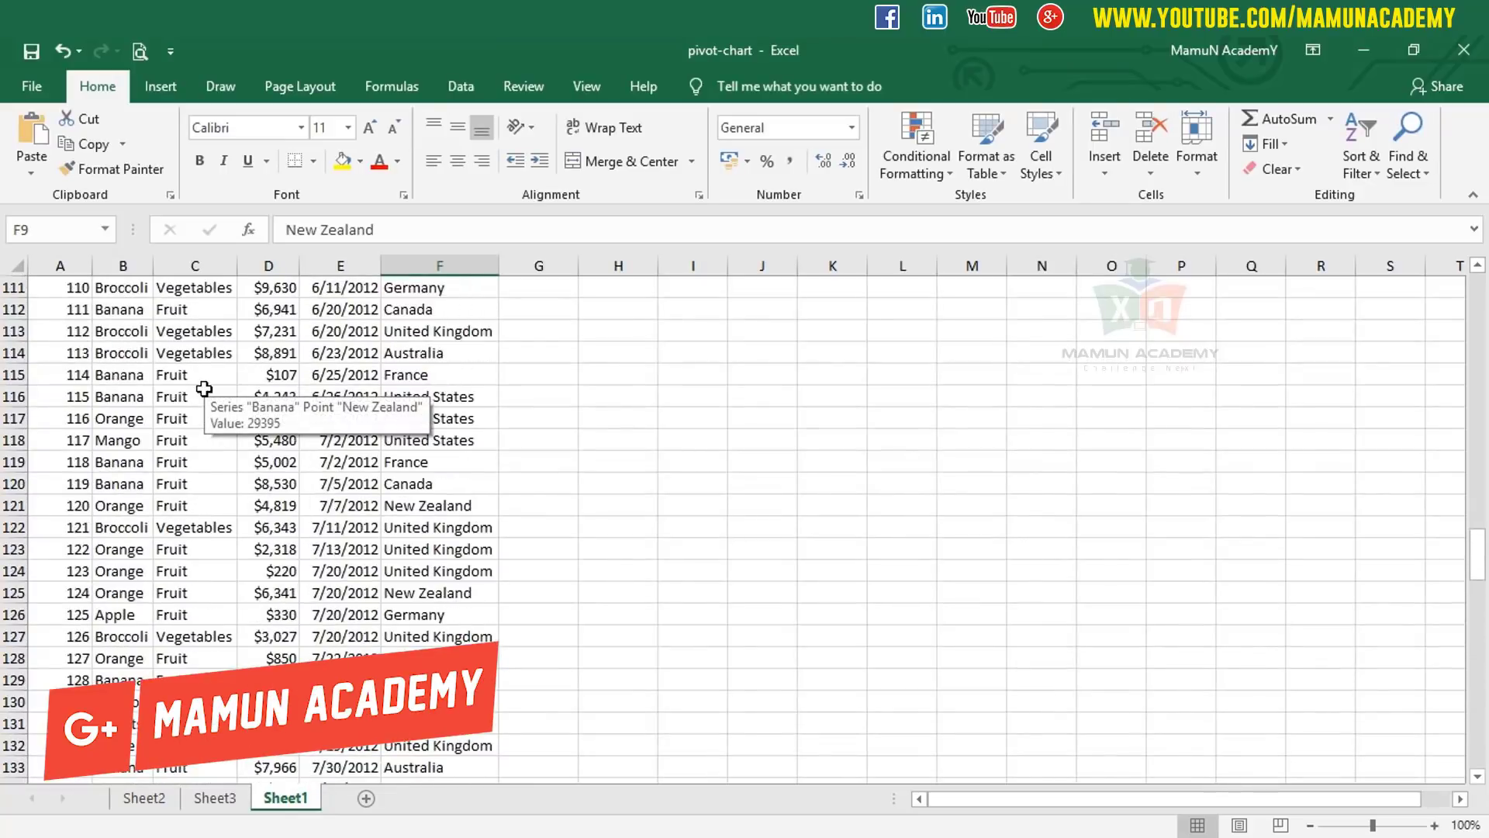
pyautogui.moveTo(1477, 520); pyautogui.dragTo(1336, 225)
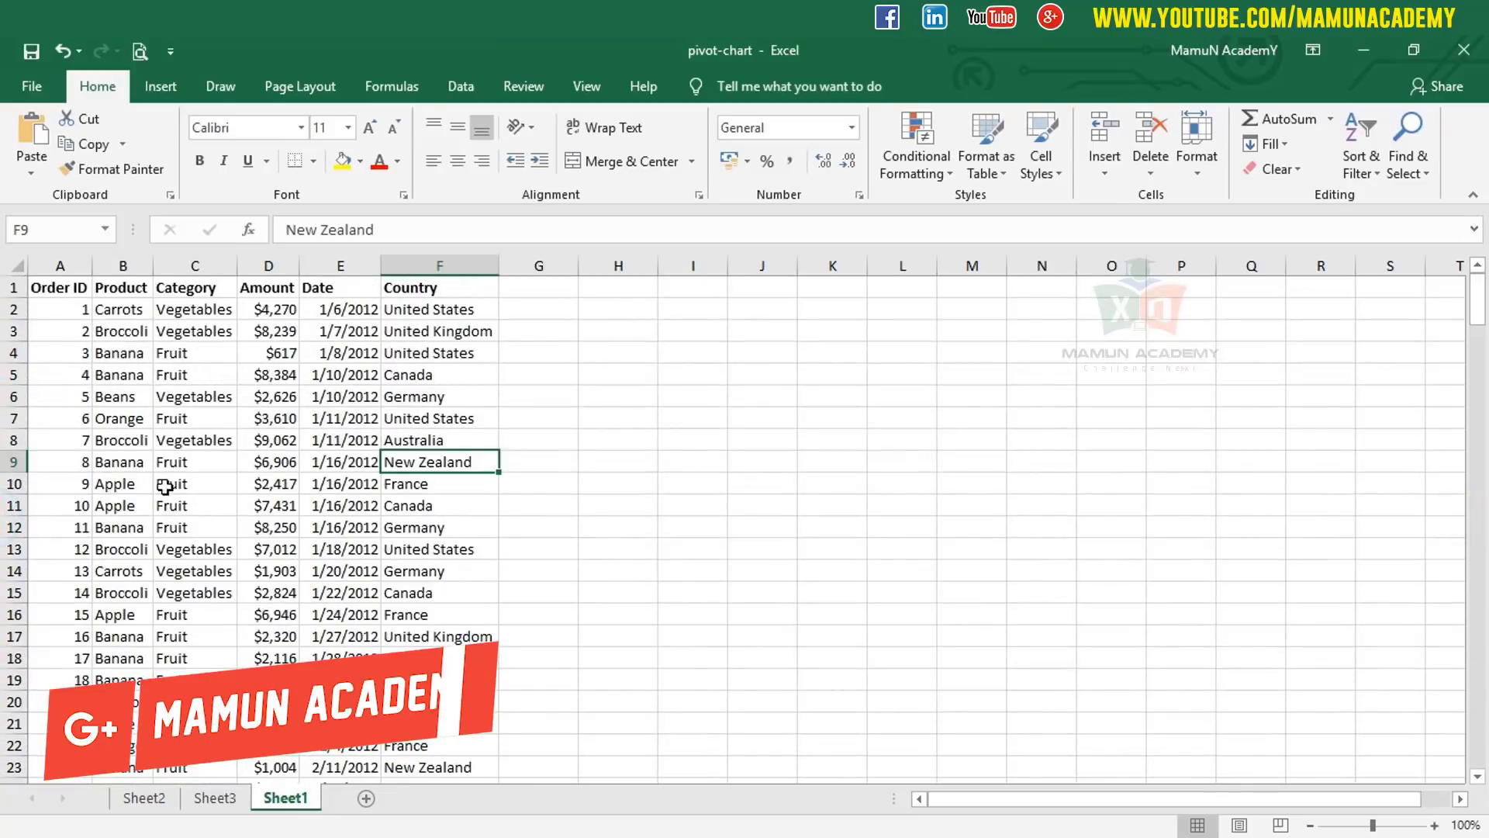
pyautogui.moveTo(1477, 298); pyautogui.dragTo(1480, 747)
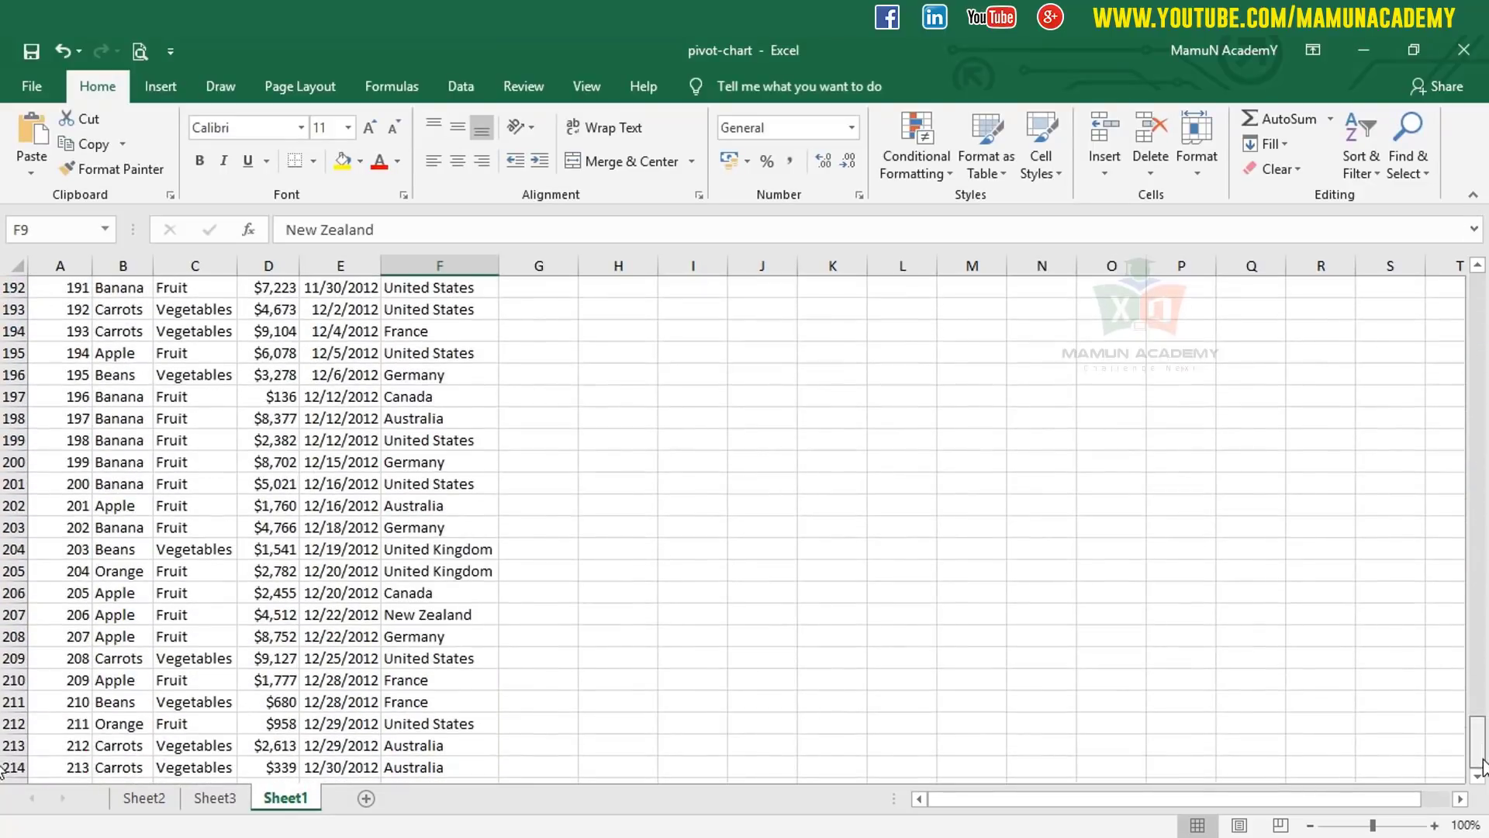
pyautogui.scroll(-5, 217, 667)
pyautogui.click(77, 310)
pyautogui.moveTo(77, 310); pyautogui.dragTo(631, 525)
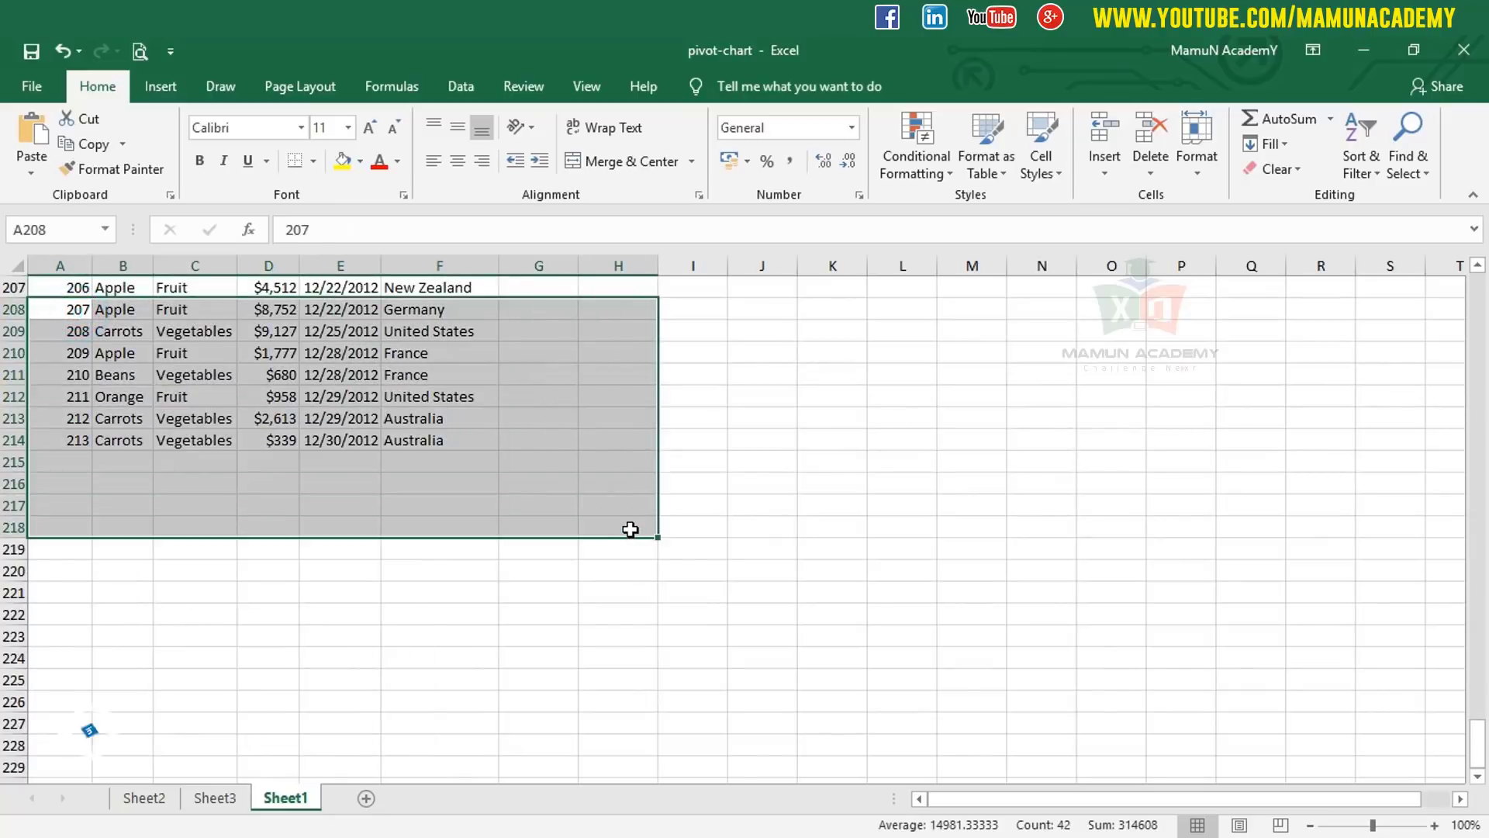
pyautogui.press('Delete')
pyautogui.click(225, 799)
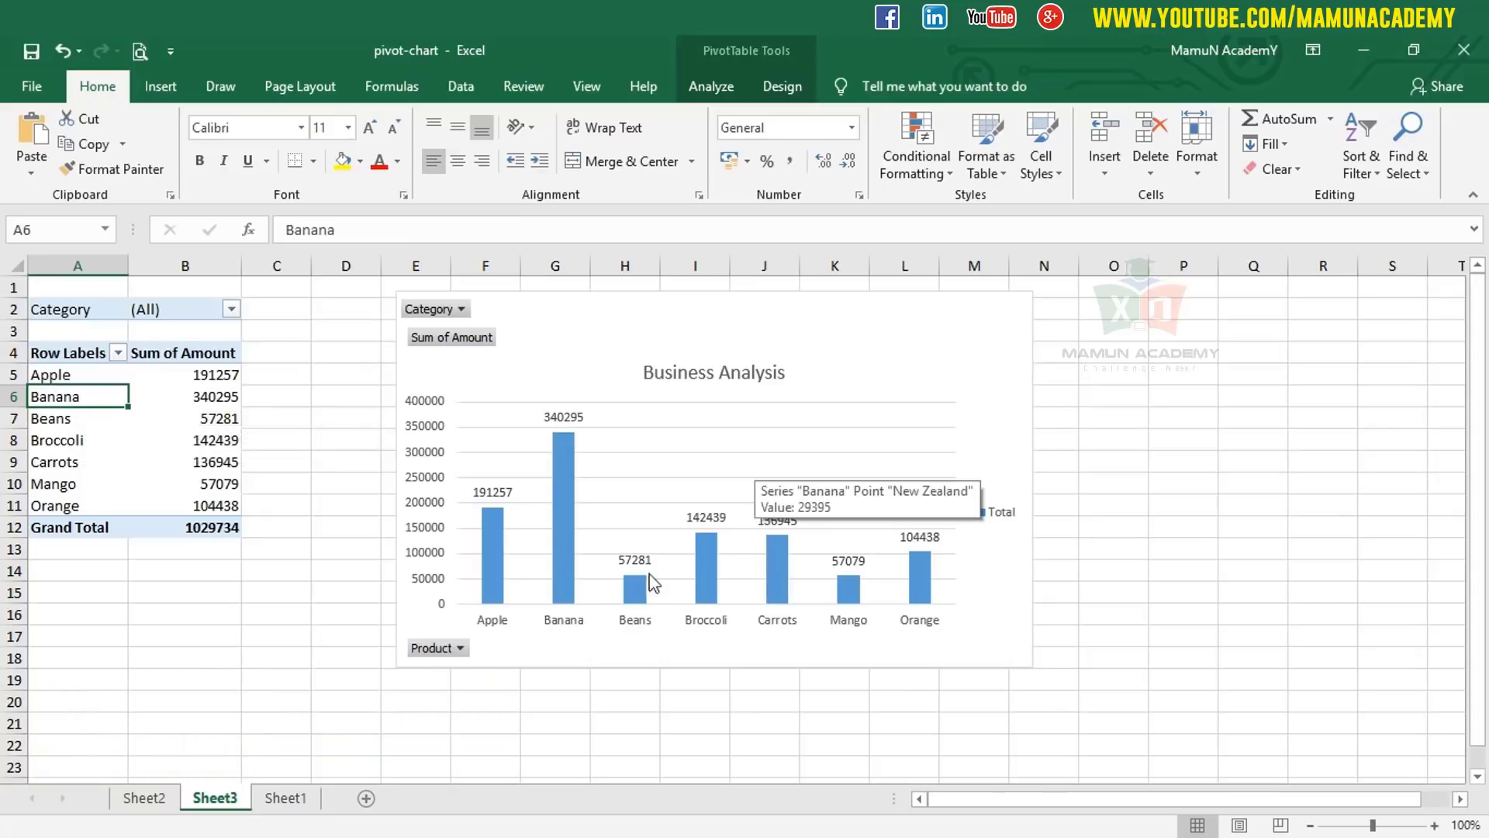
# Step: Refresh the pivot table and chart, then select the (blank) row label
pyautogui.rightClick(100, 396)
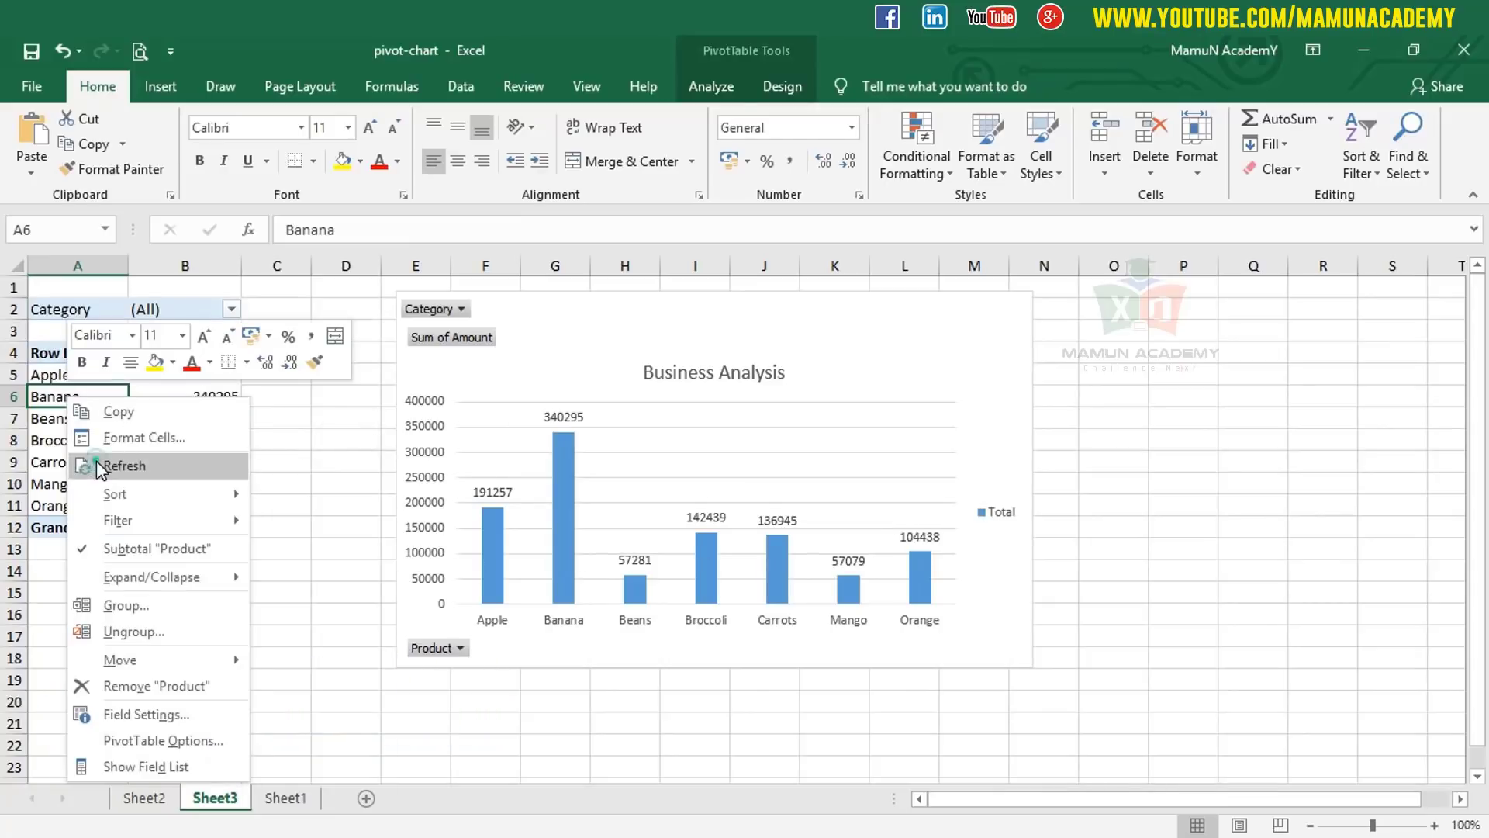
pyautogui.click(124, 462)
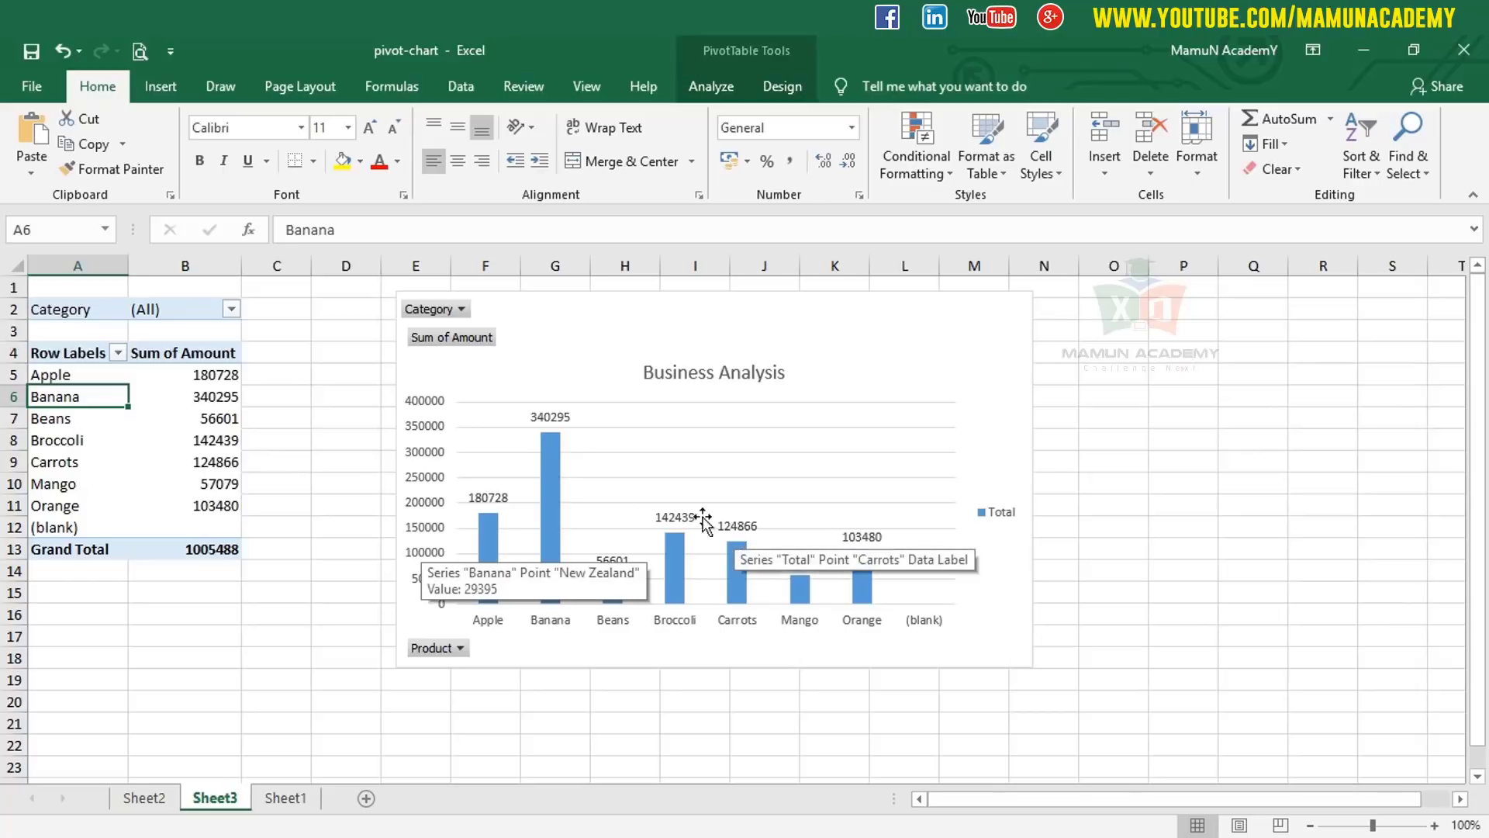
pyautogui.click(71, 527)
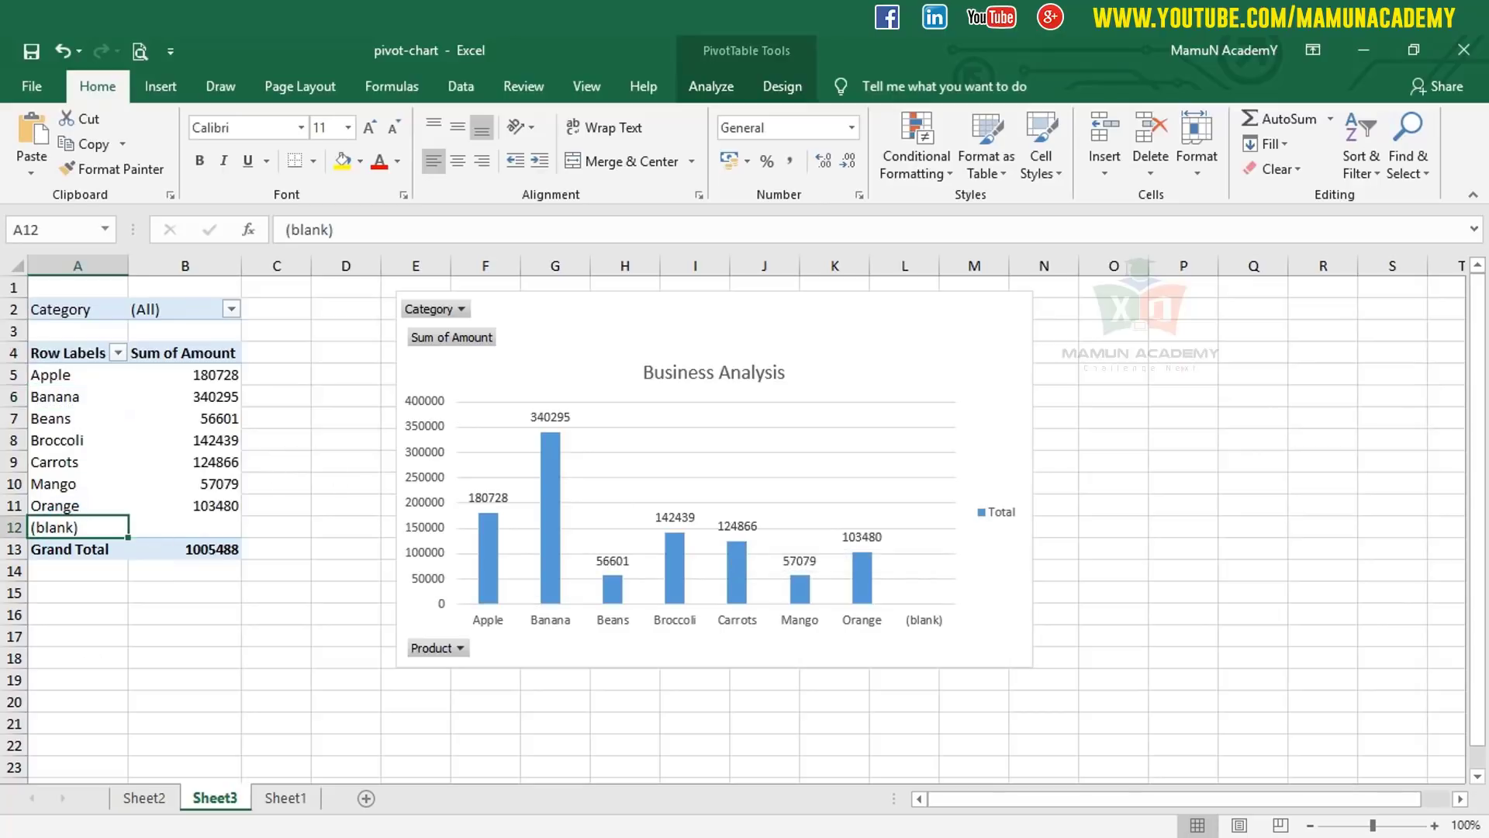
# Step: Limit the pivot's data source to Sheet1!$B$1:$F$208, then show the Clear options
pyautogui.click(714, 87)
pyautogui.click(743, 133)
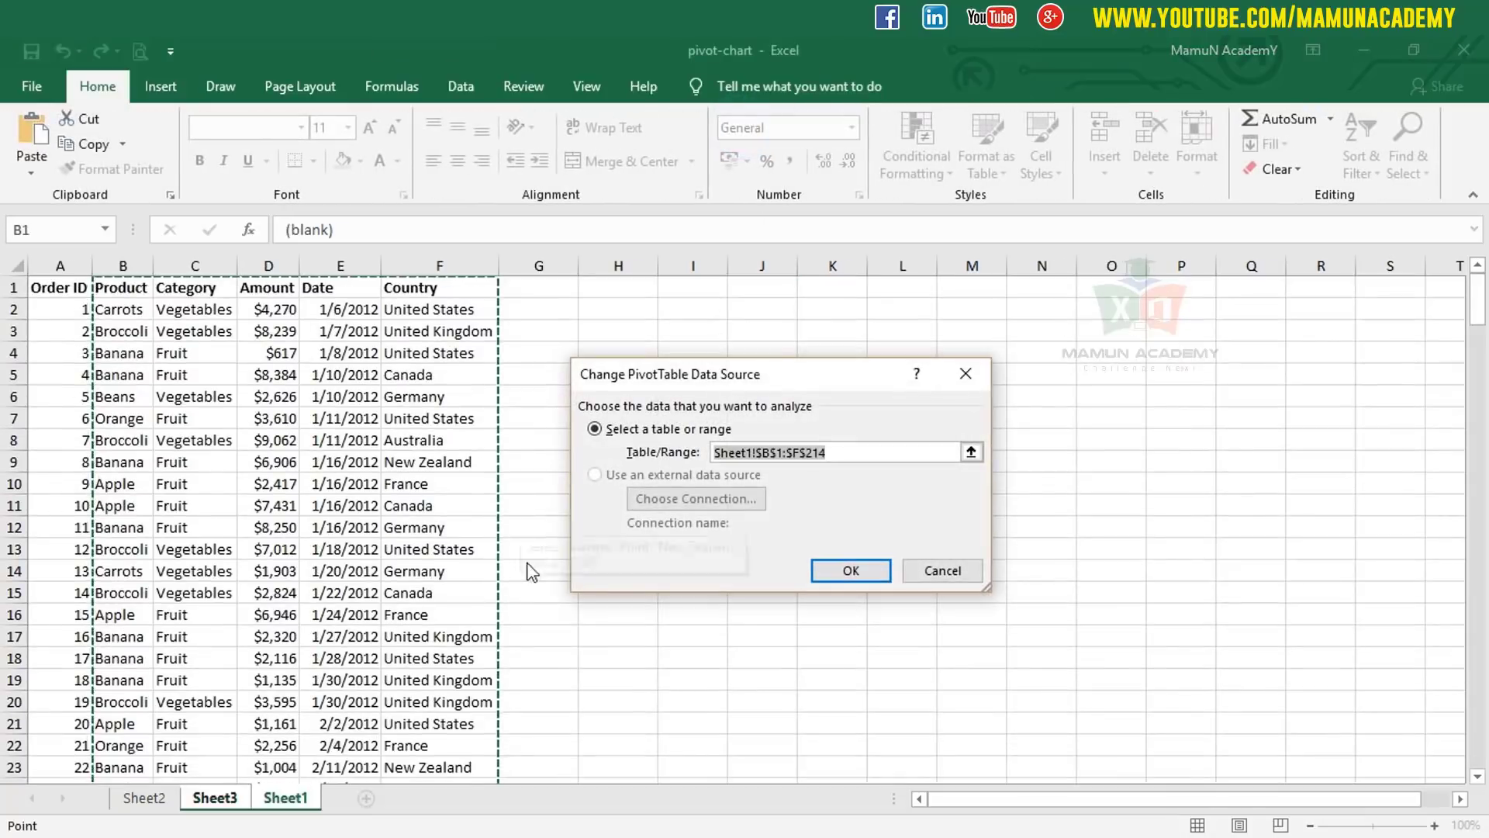
pyautogui.moveTo(1480, 299); pyautogui.dragTo(1477, 745)
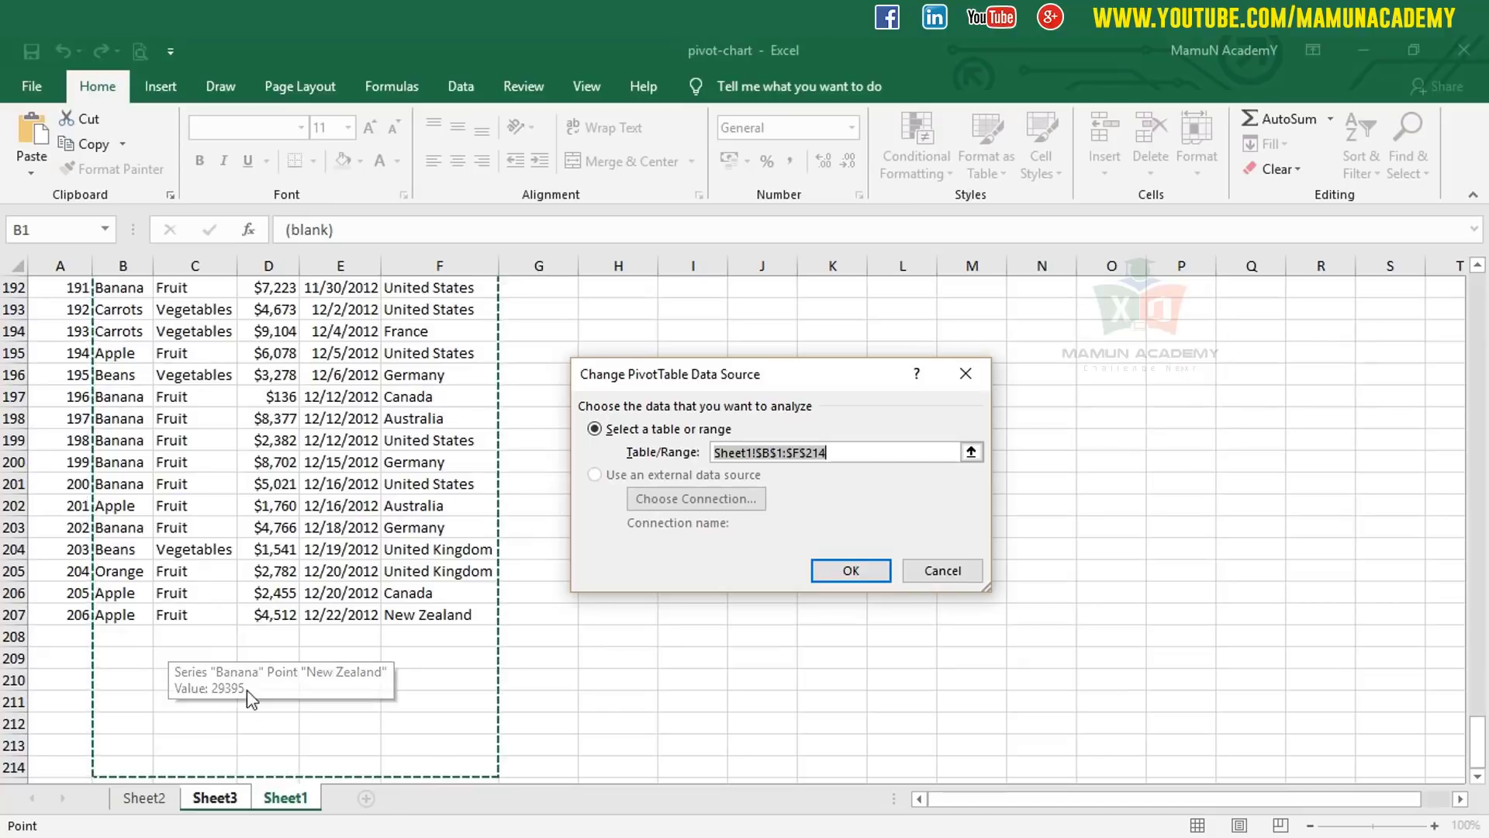
pyautogui.hotkey('shift', 'Up')
pyautogui.hotkey('shift', 'Up')
pyautogui.hotkey('shift', 'Up')
pyautogui.hotkey('shift', 'Up')
pyautogui.hotkey('shift', 'Up')
pyautogui.hotkey('shift', 'Up')
pyautogui.hotkey('shift', 'Up')
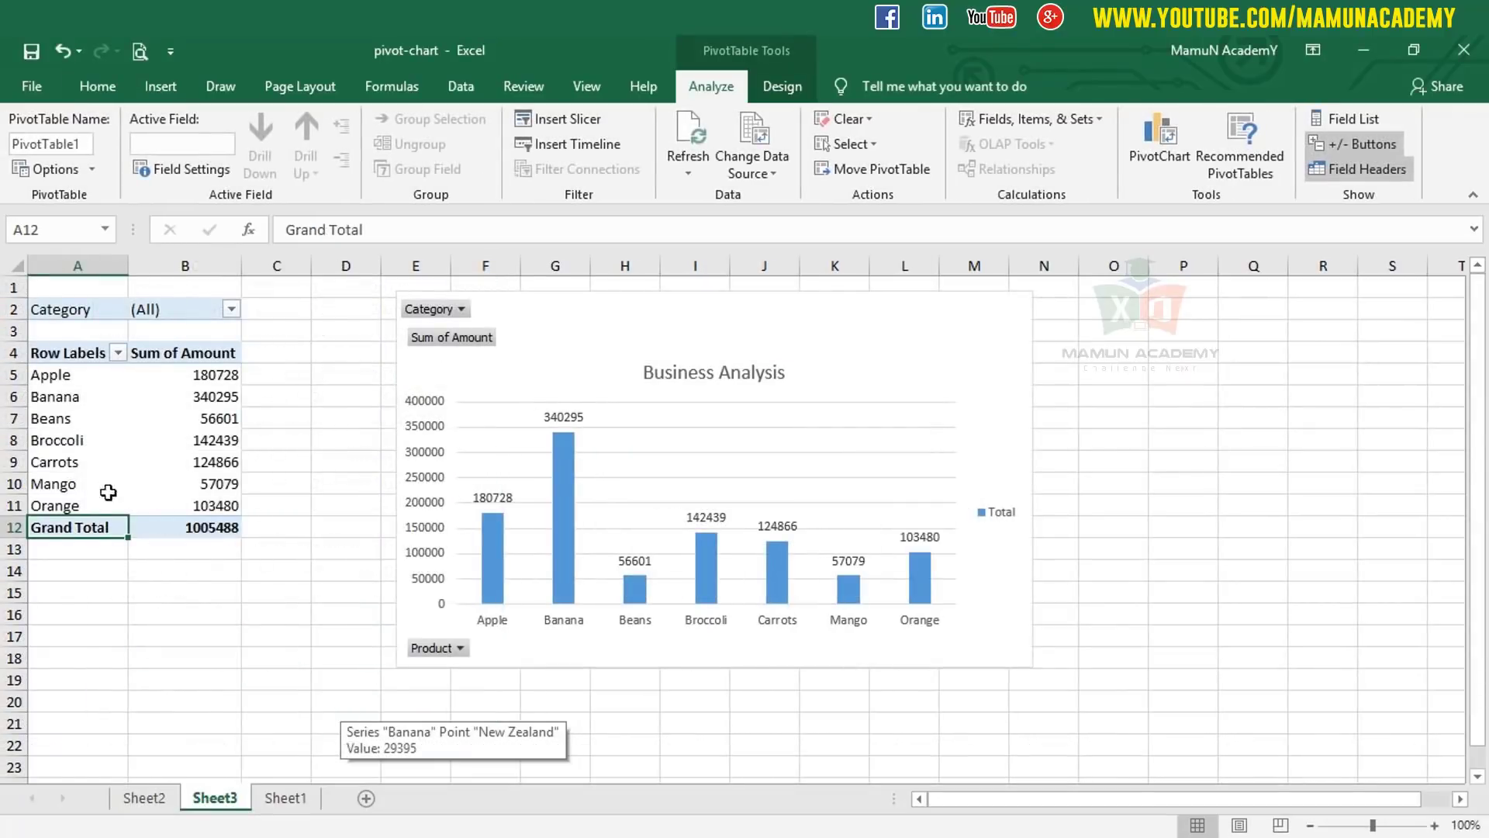
pyautogui.click(862, 121)
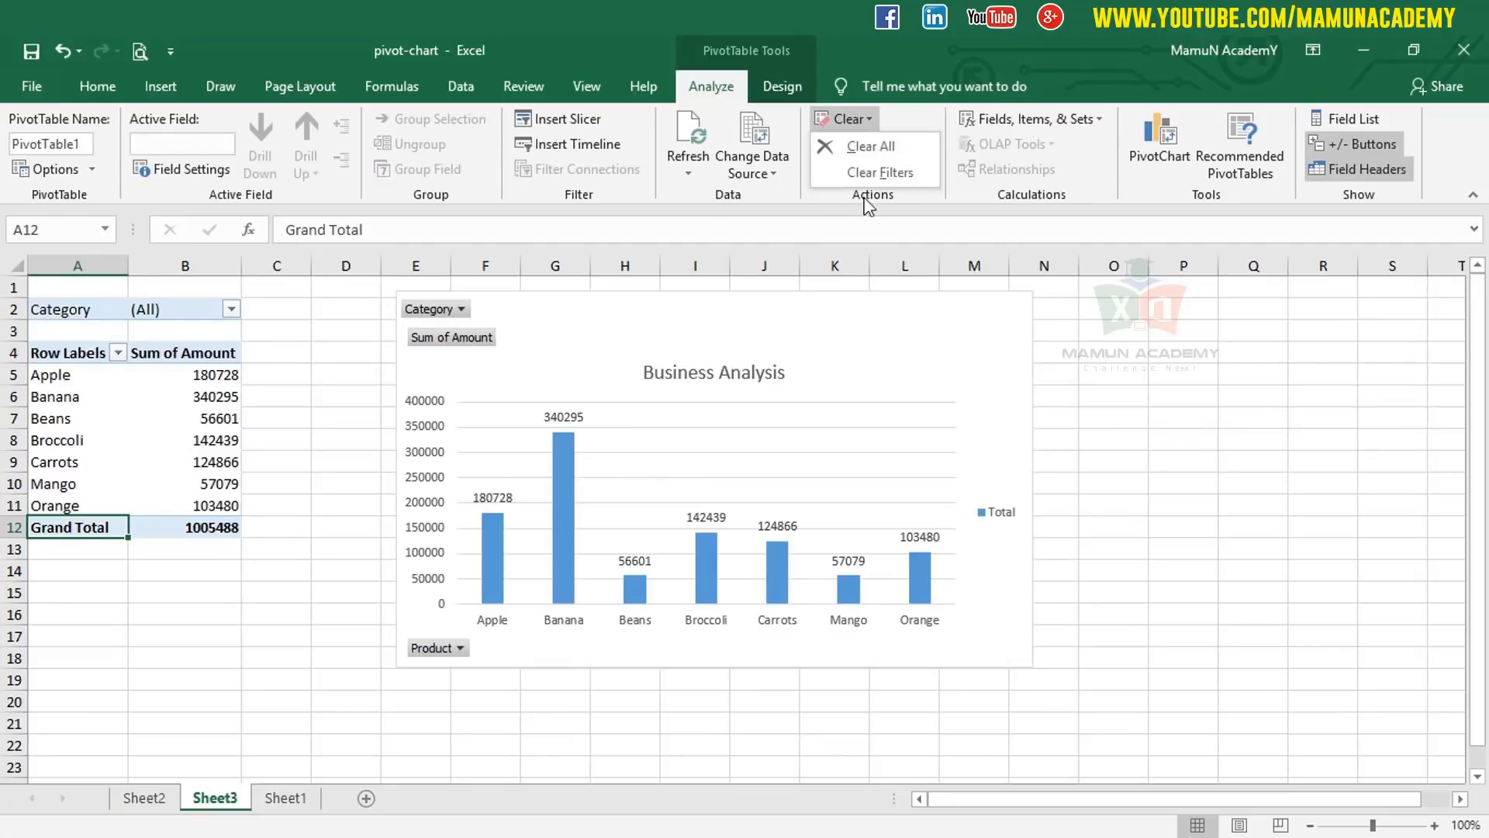
pyautogui.click(868, 159)
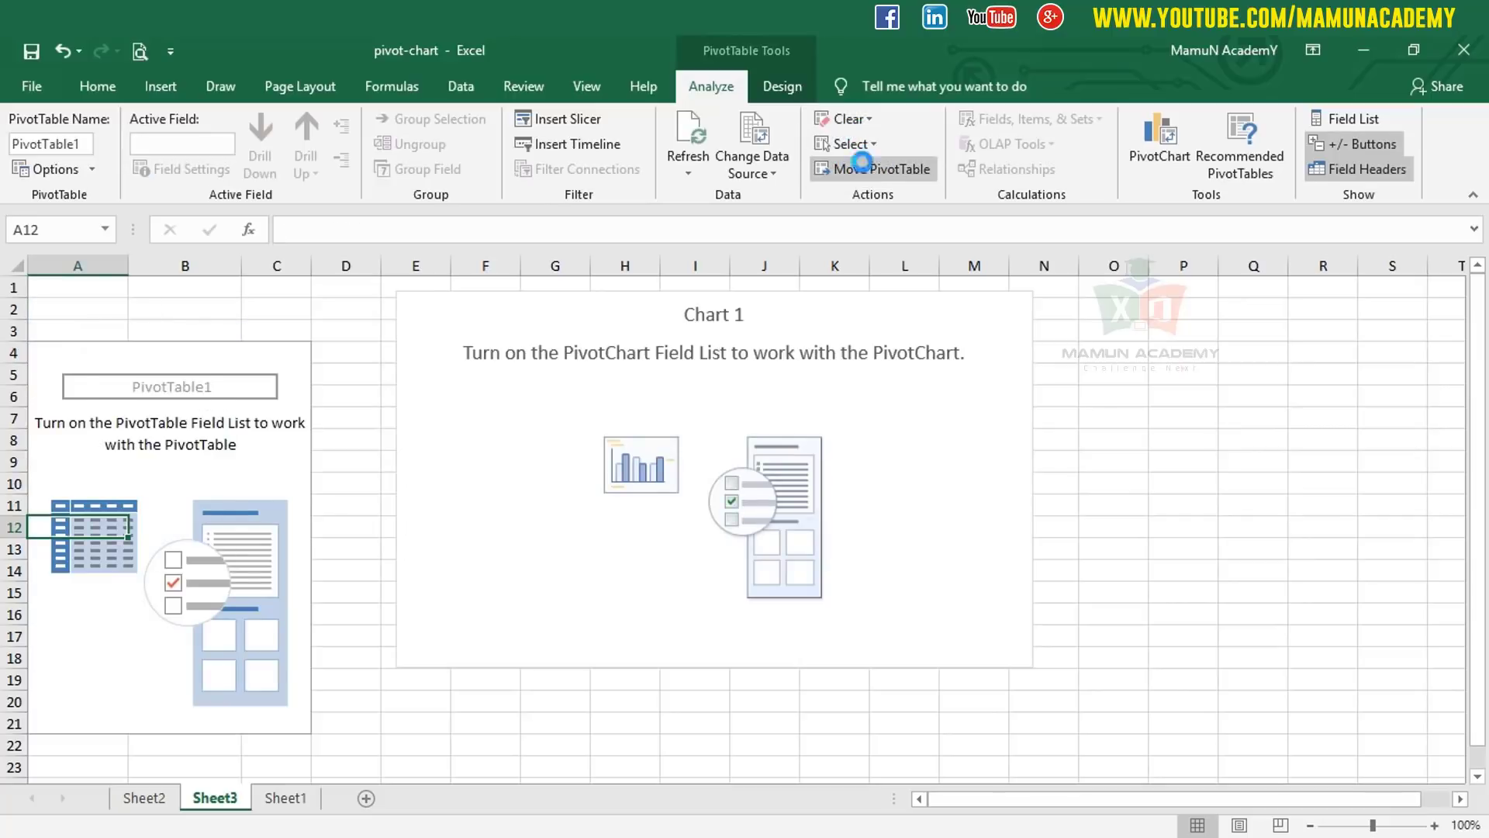
pyautogui.hotkey('ctrl', 'z')
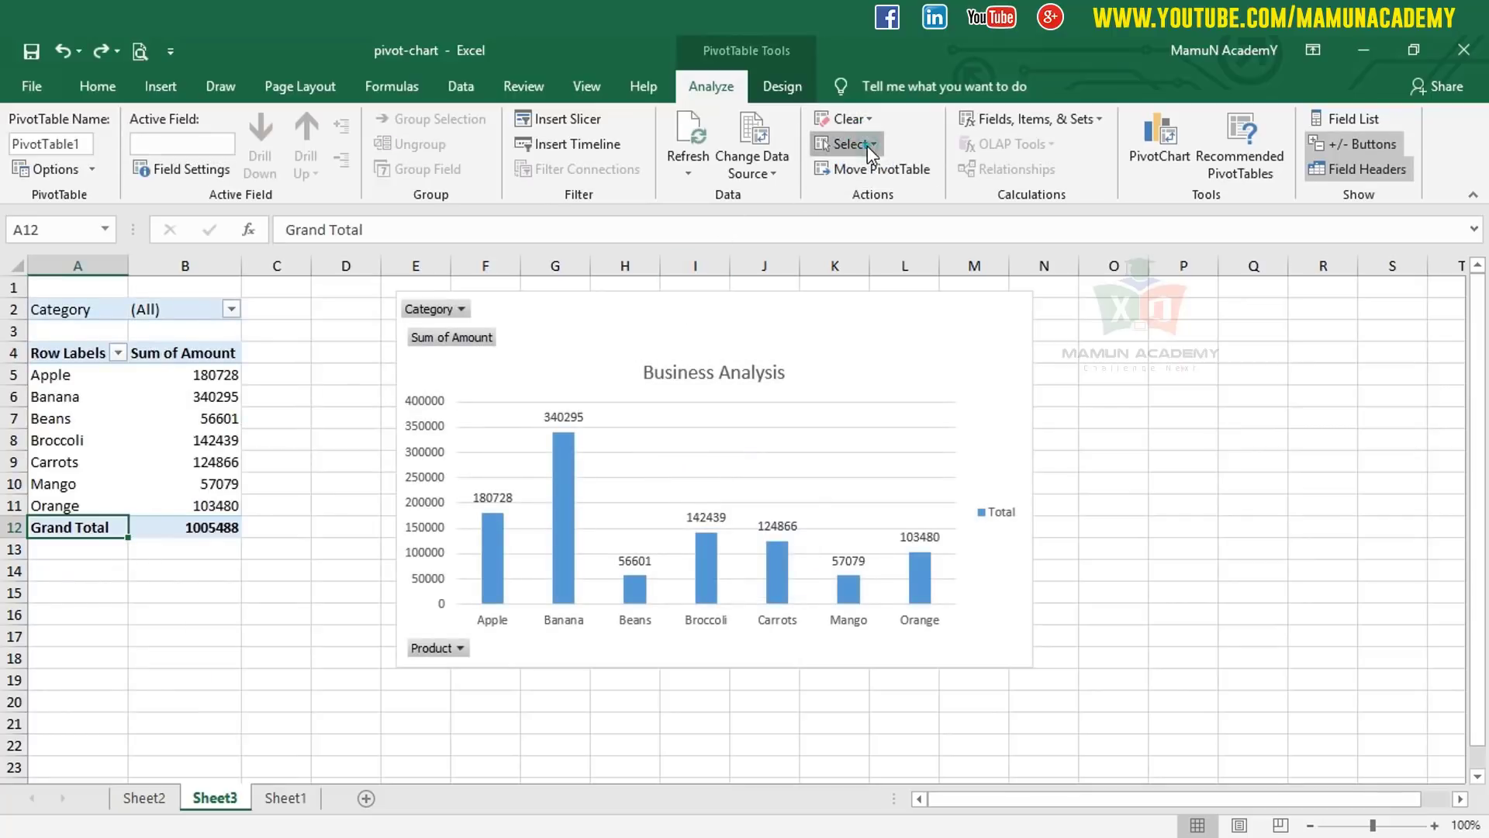
pyautogui.click(867, 146)
pyautogui.click(792, 357)
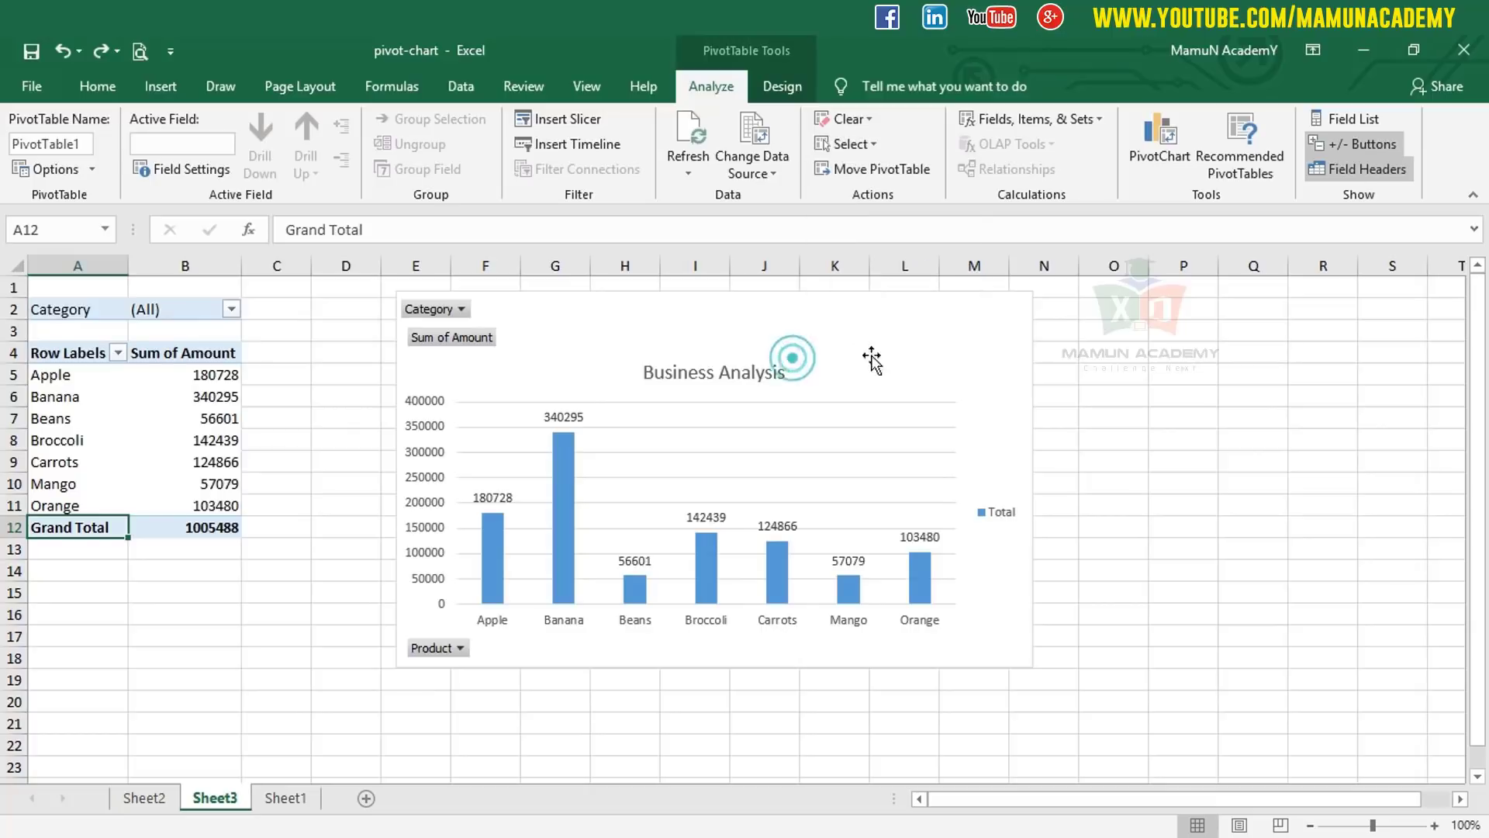
pyautogui.click(872, 358)
pyautogui.click(710, 86)
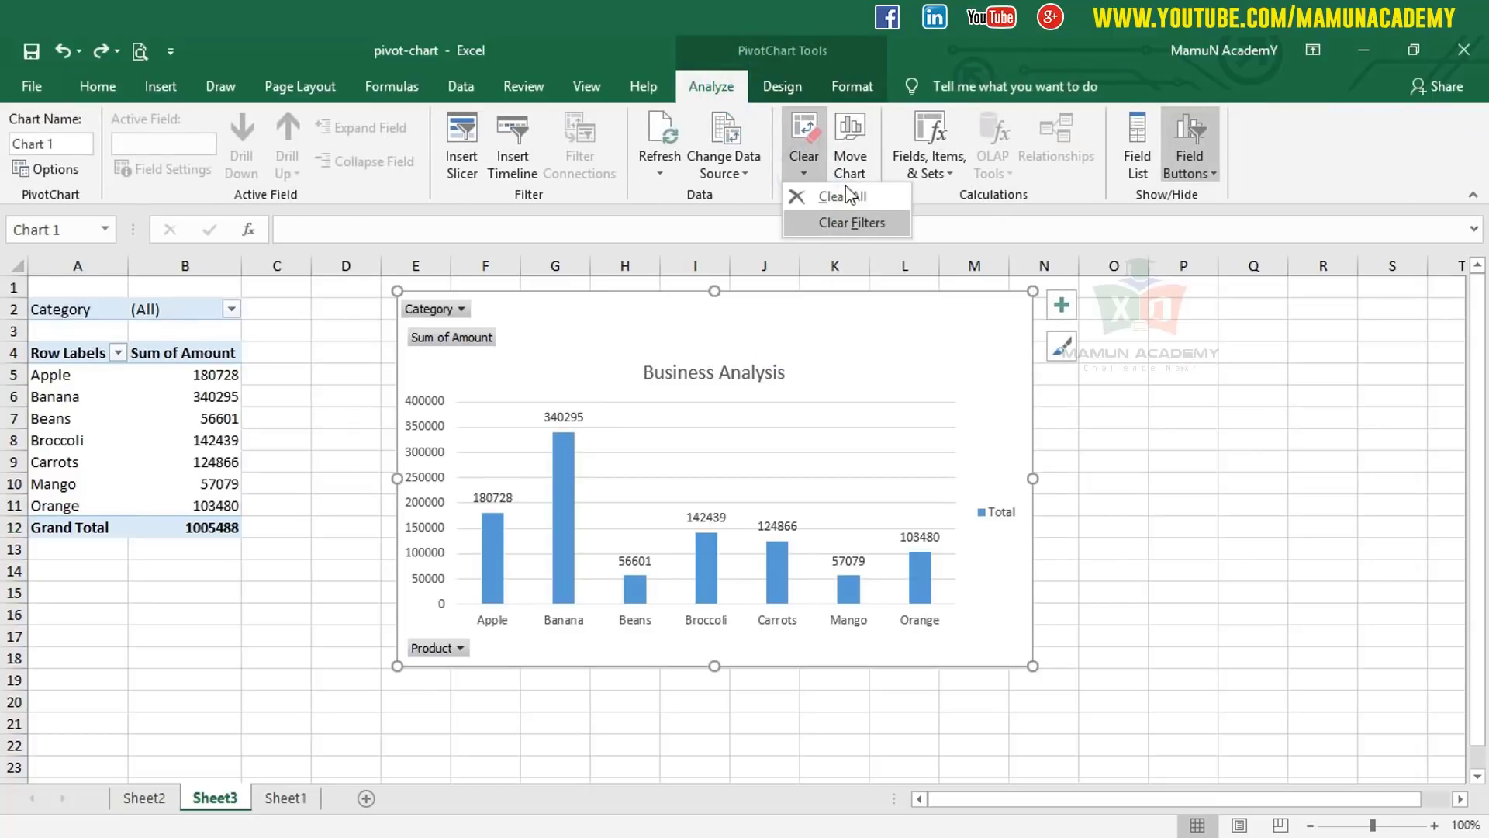
pyautogui.click(851, 143)
pyautogui.click(977, 562)
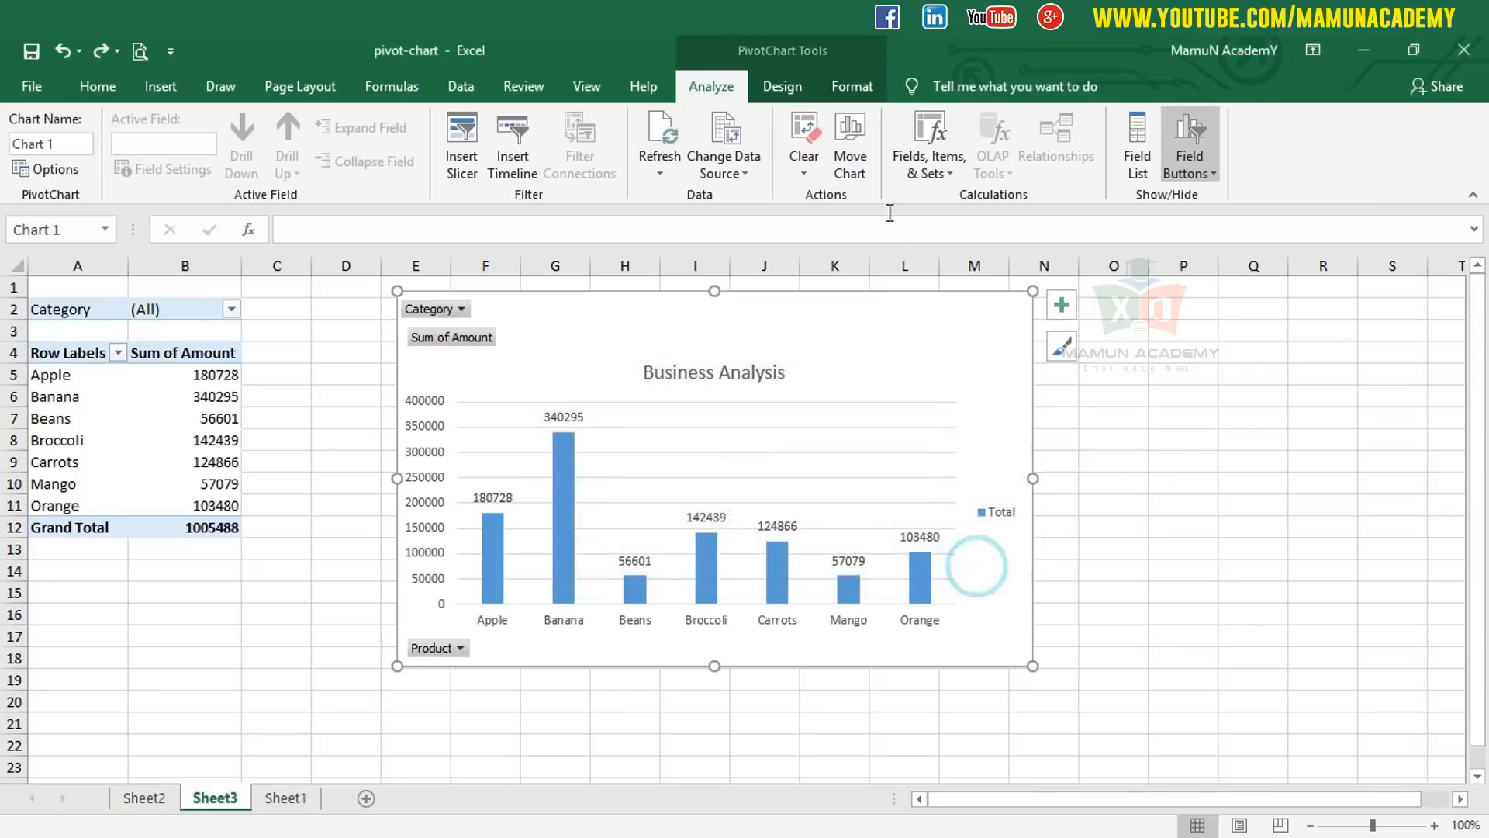
pyautogui.click(849, 155)
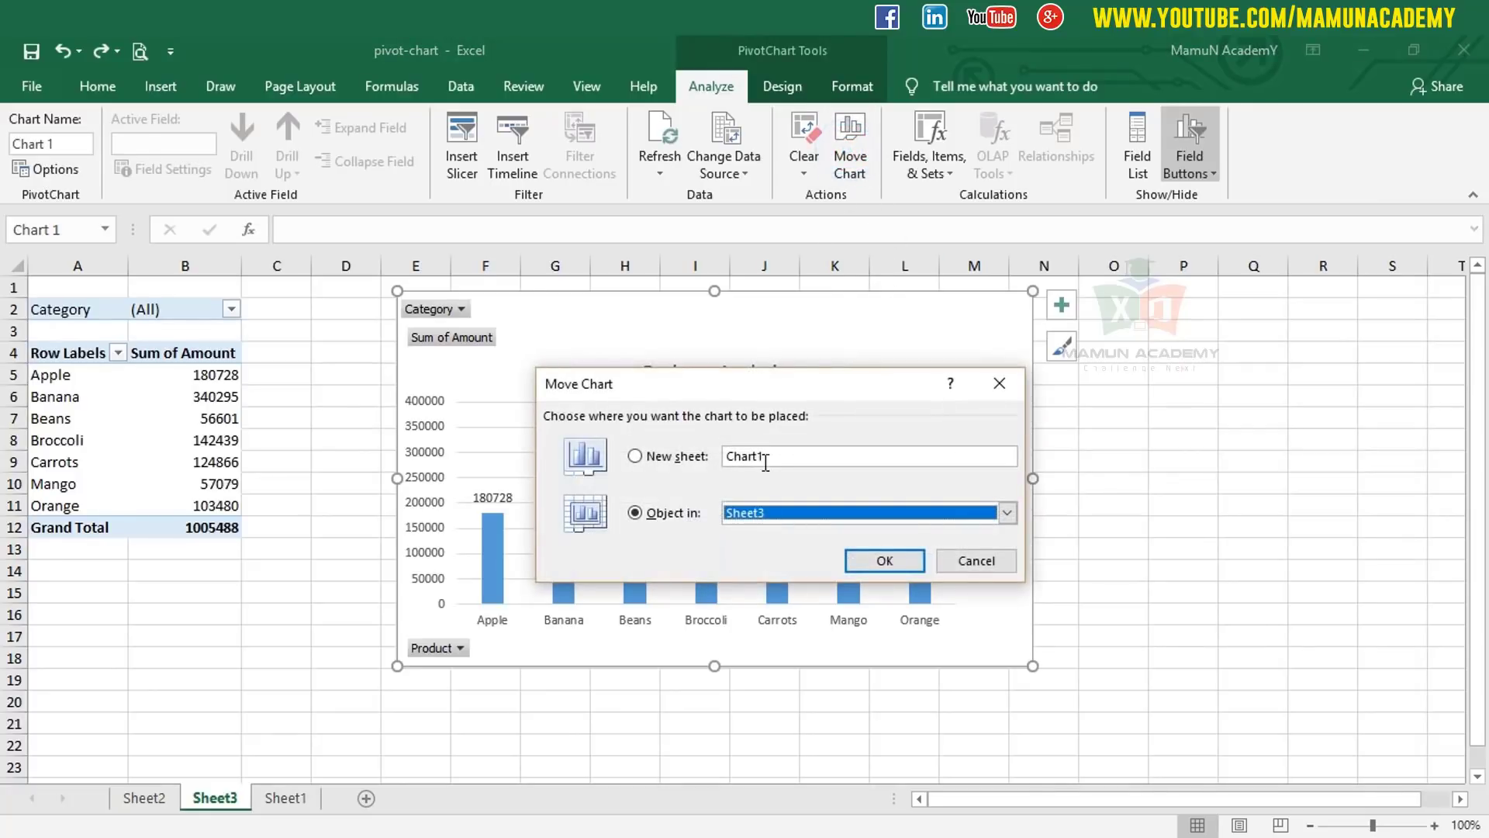
pyautogui.click(677, 456)
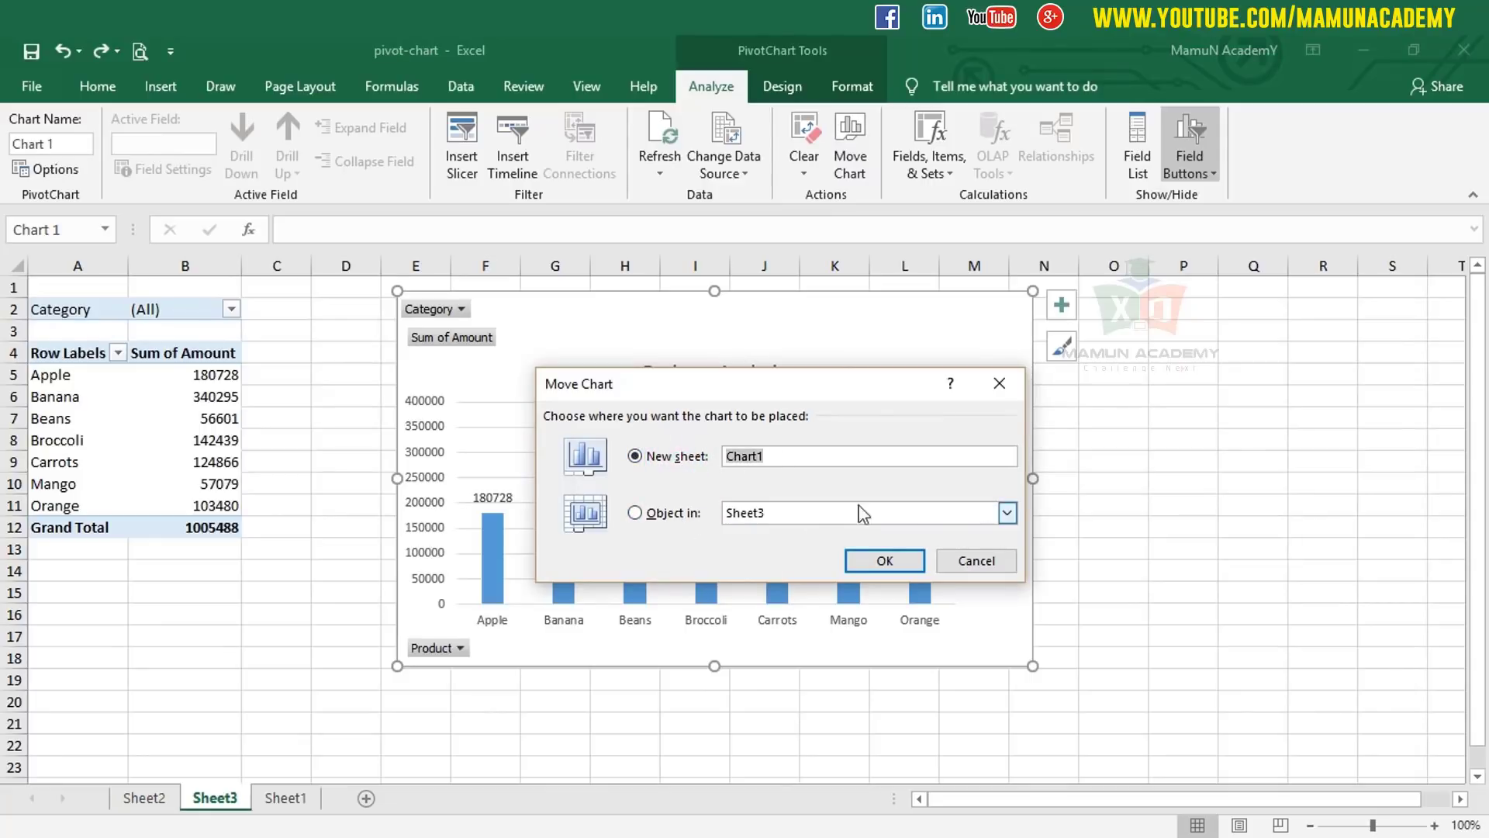
# Step: Cancel the Move Chart dialog and browse Fields, Items & Sets without choosing anything
pyautogui.click(960, 565)
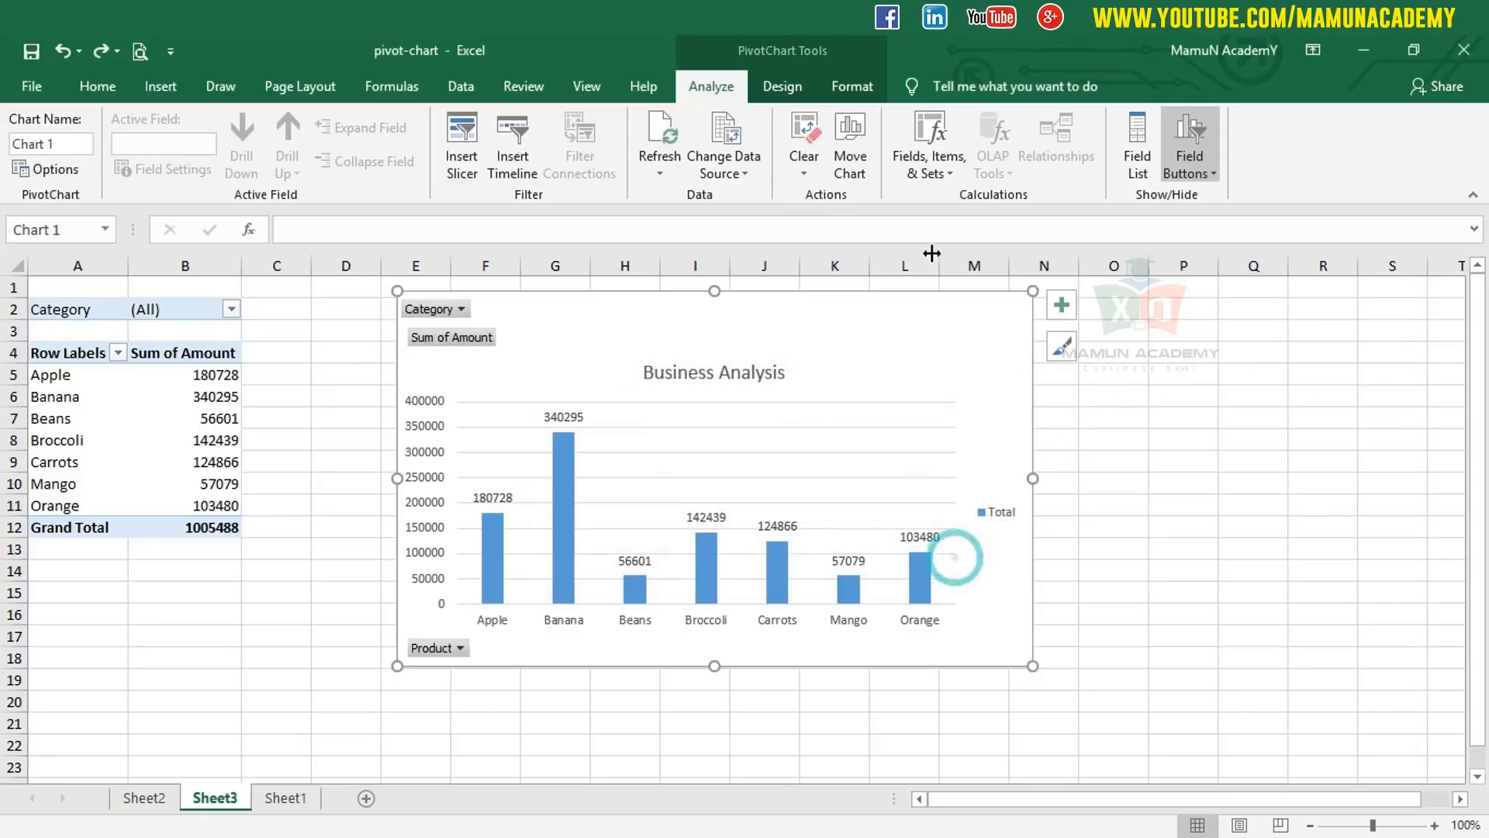
pyautogui.click(950, 170)
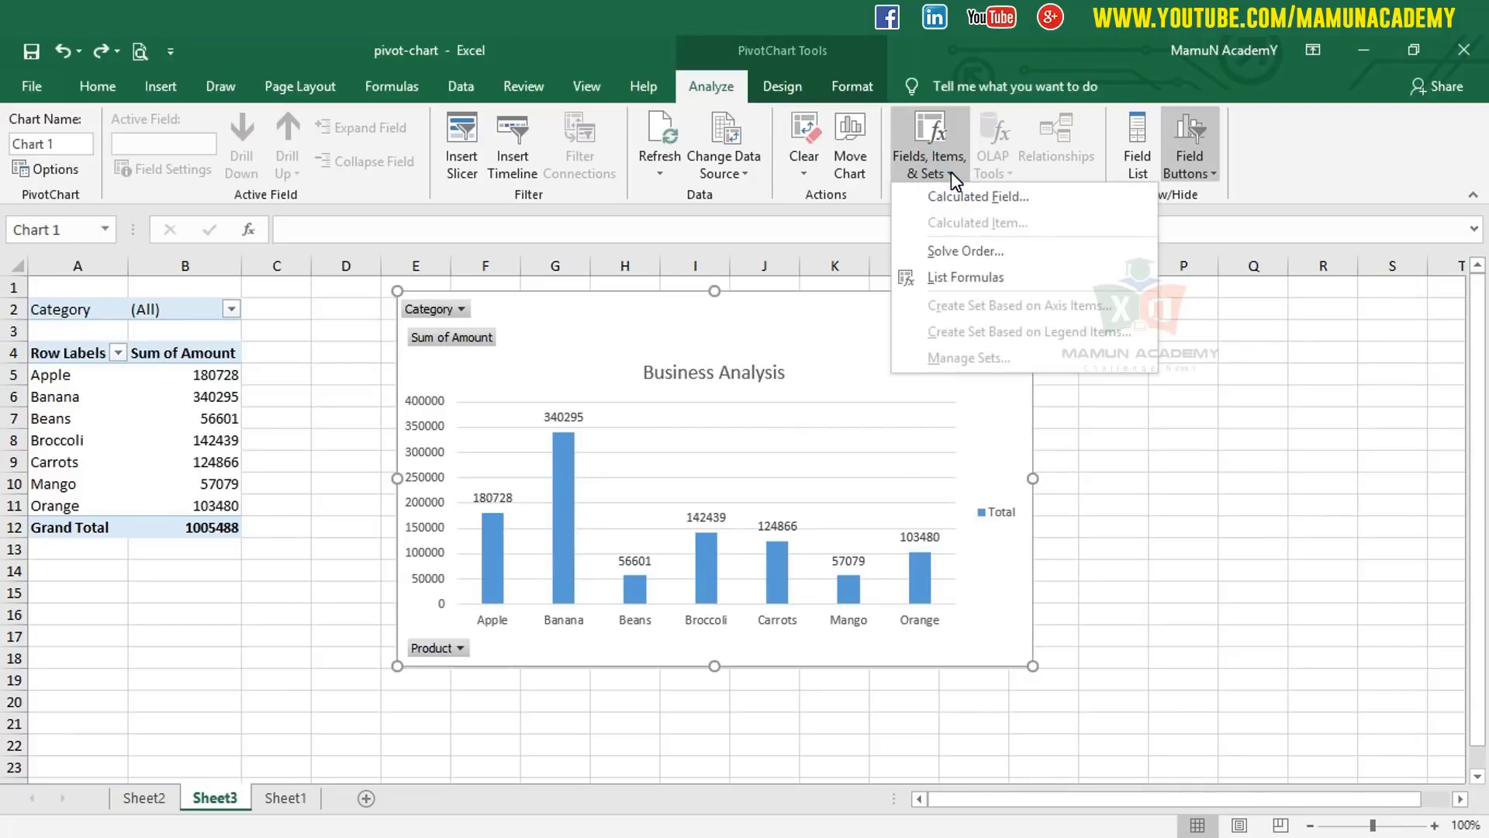
pyautogui.click(769, 334)
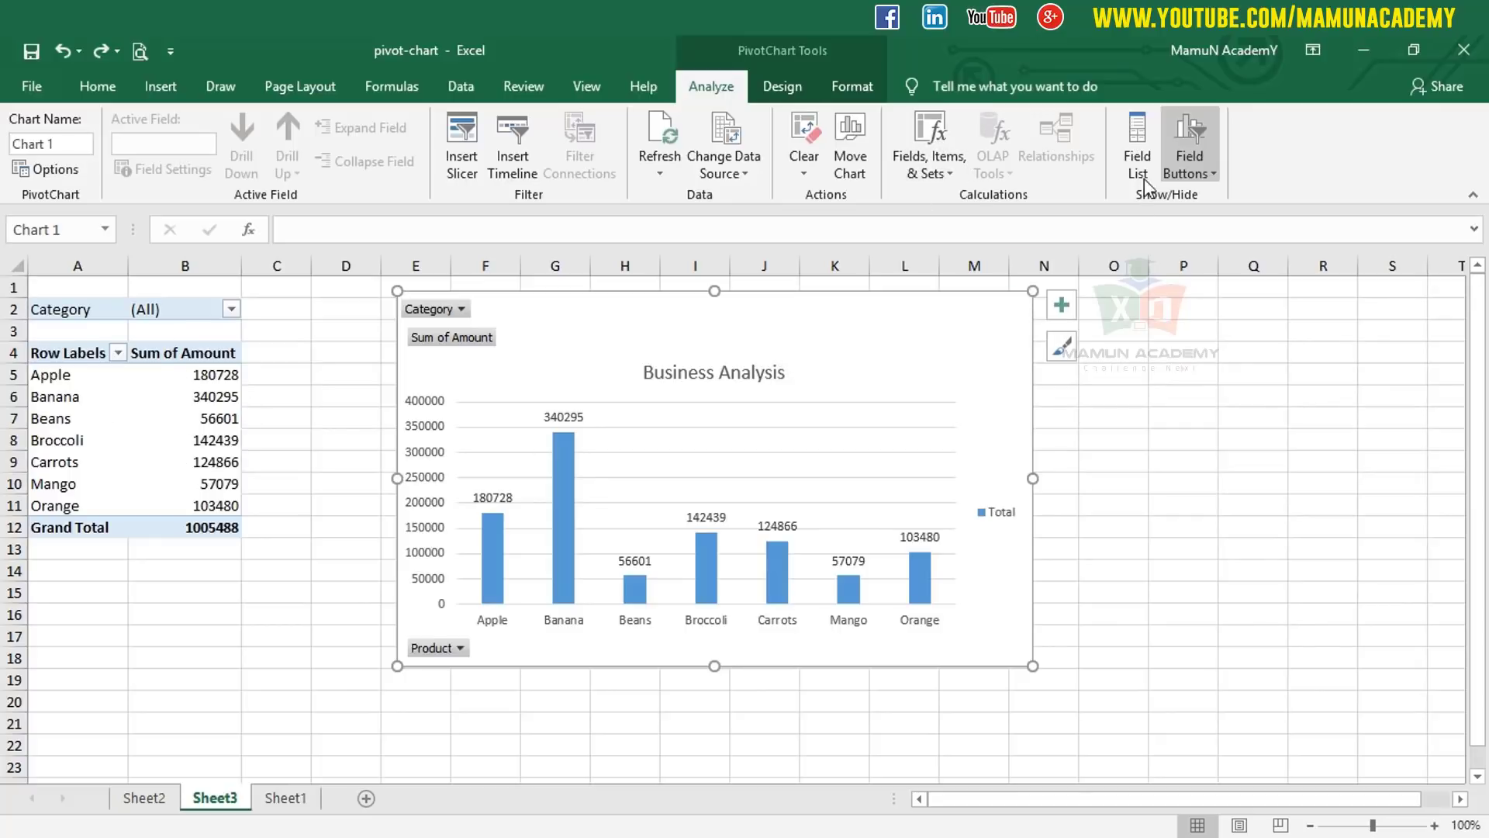
# Step: Toggle the PivotChart Field List on and off and browse the Field Buttons choices
pyautogui.click(1142, 141)
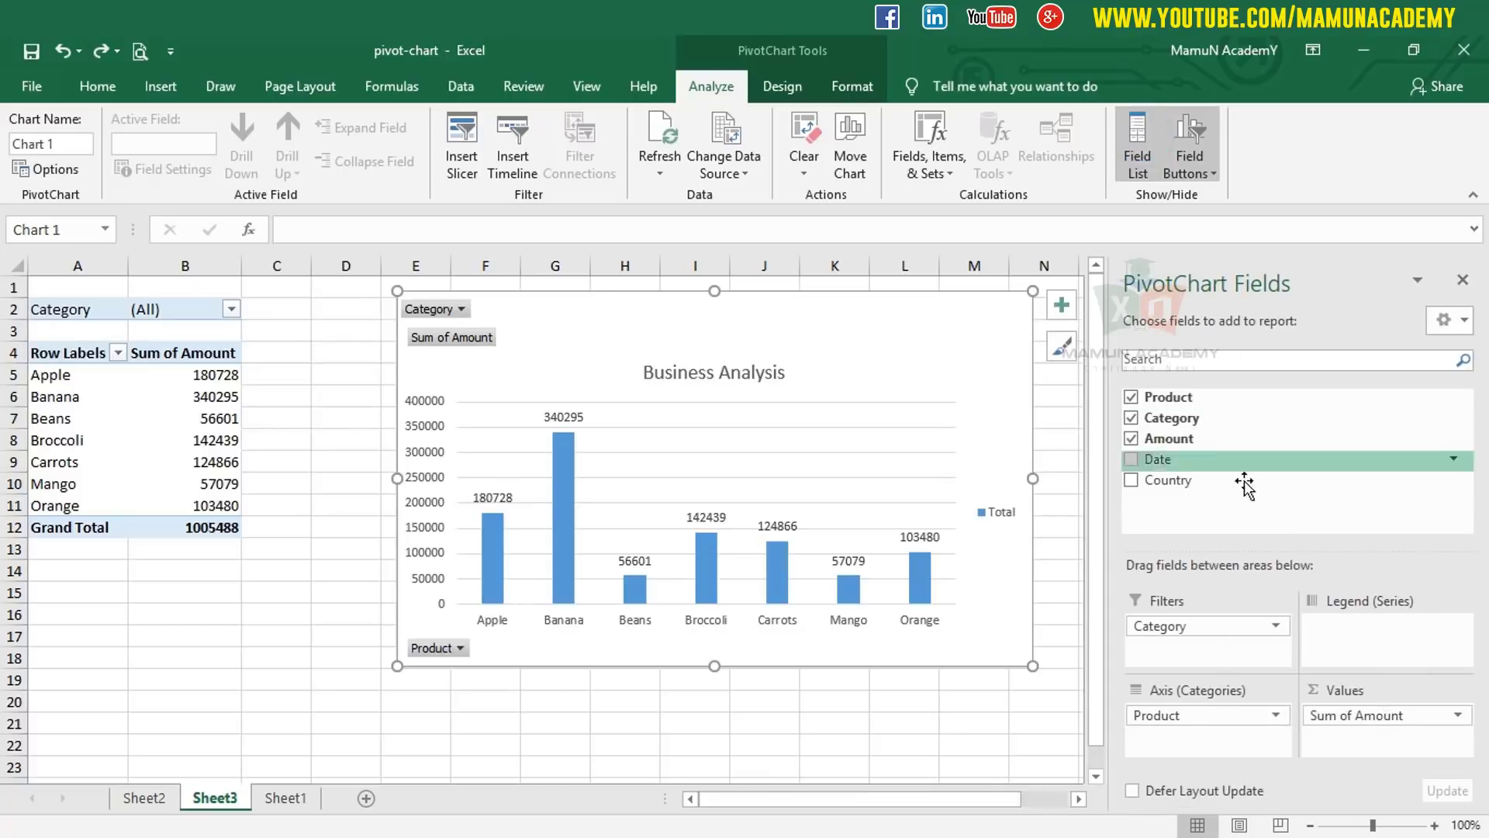
pyautogui.click(1123, 159)
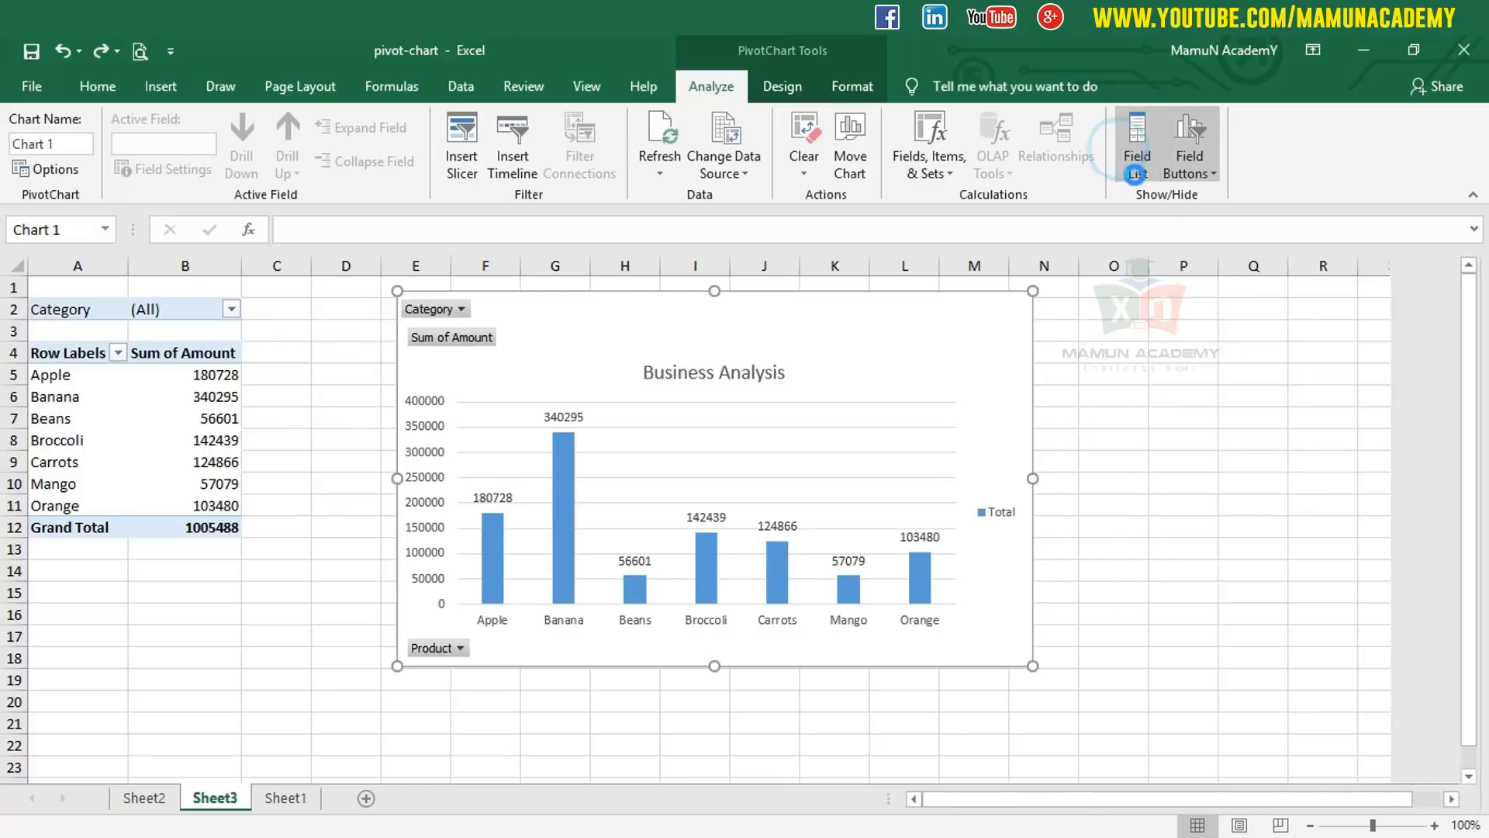
pyautogui.click(1133, 144)
pyautogui.click(1133, 144)
pyautogui.click(1210, 175)
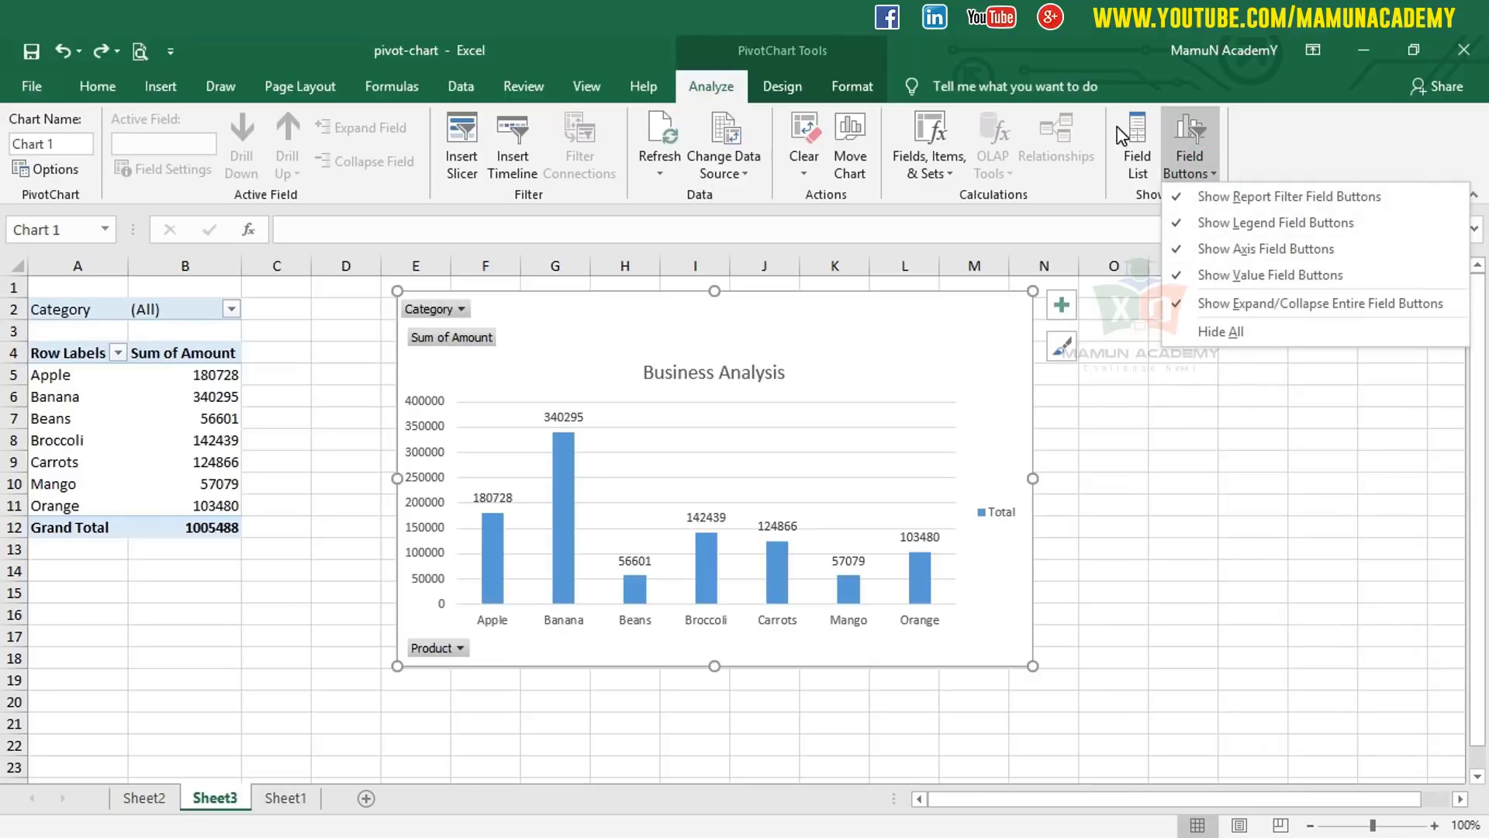
pyautogui.click(784, 84)
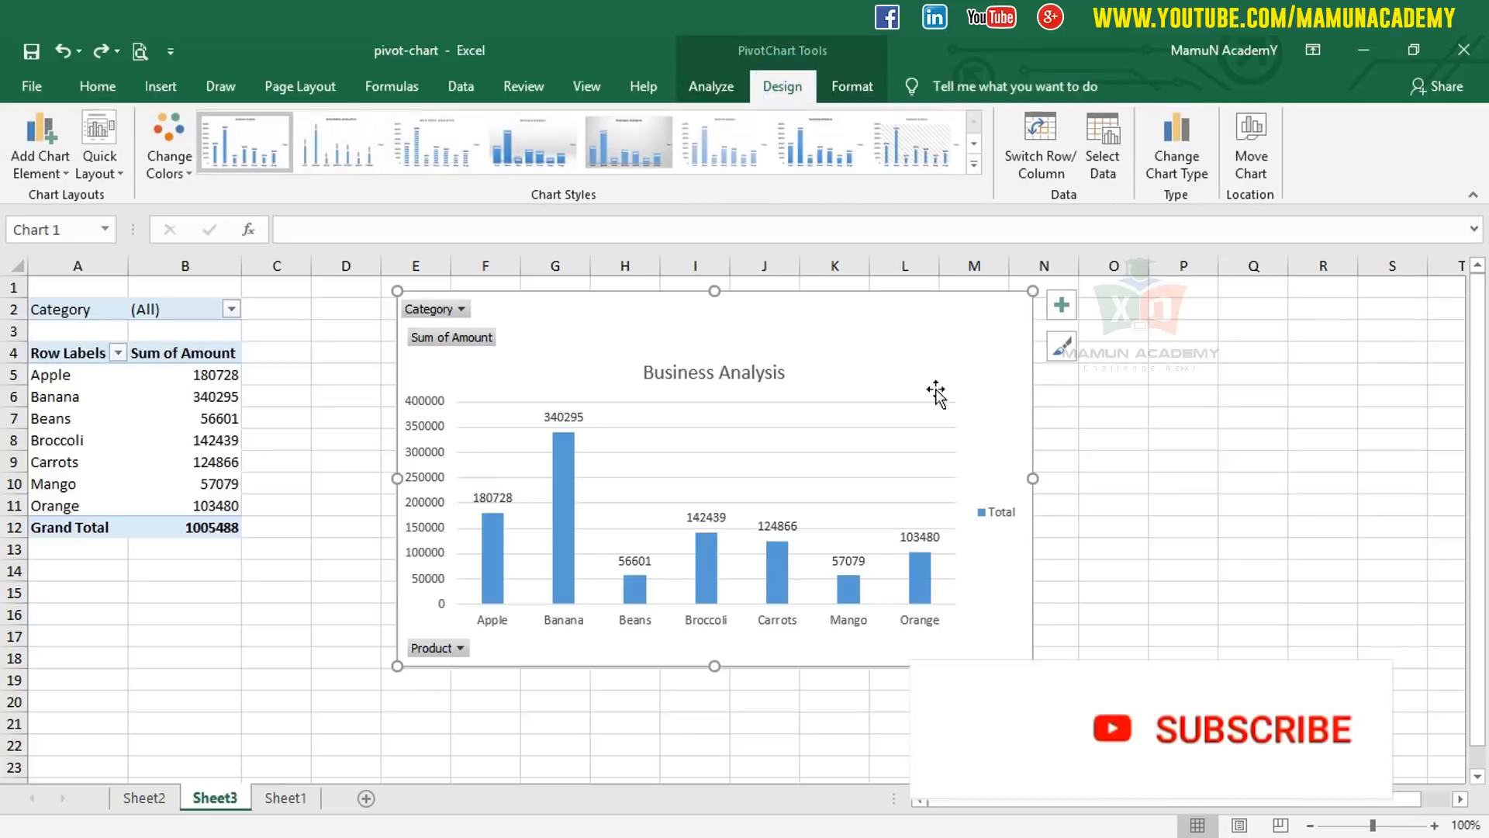
# Step: Preview Change Colors, Add Chart Element and Quick Layout for the PivotChart without choosing
pyautogui.click(920, 305)
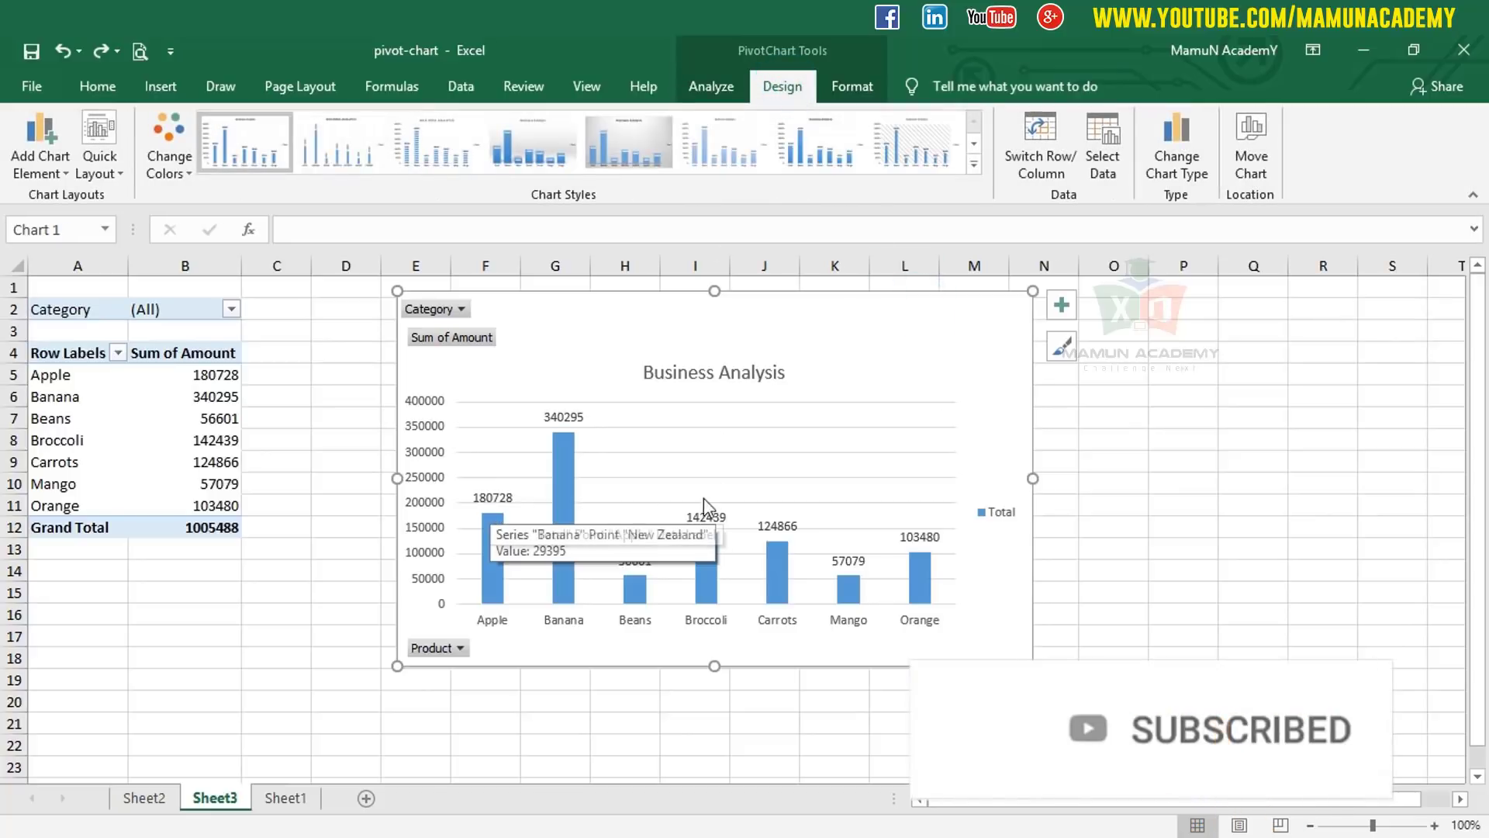
pyautogui.click(183, 172)
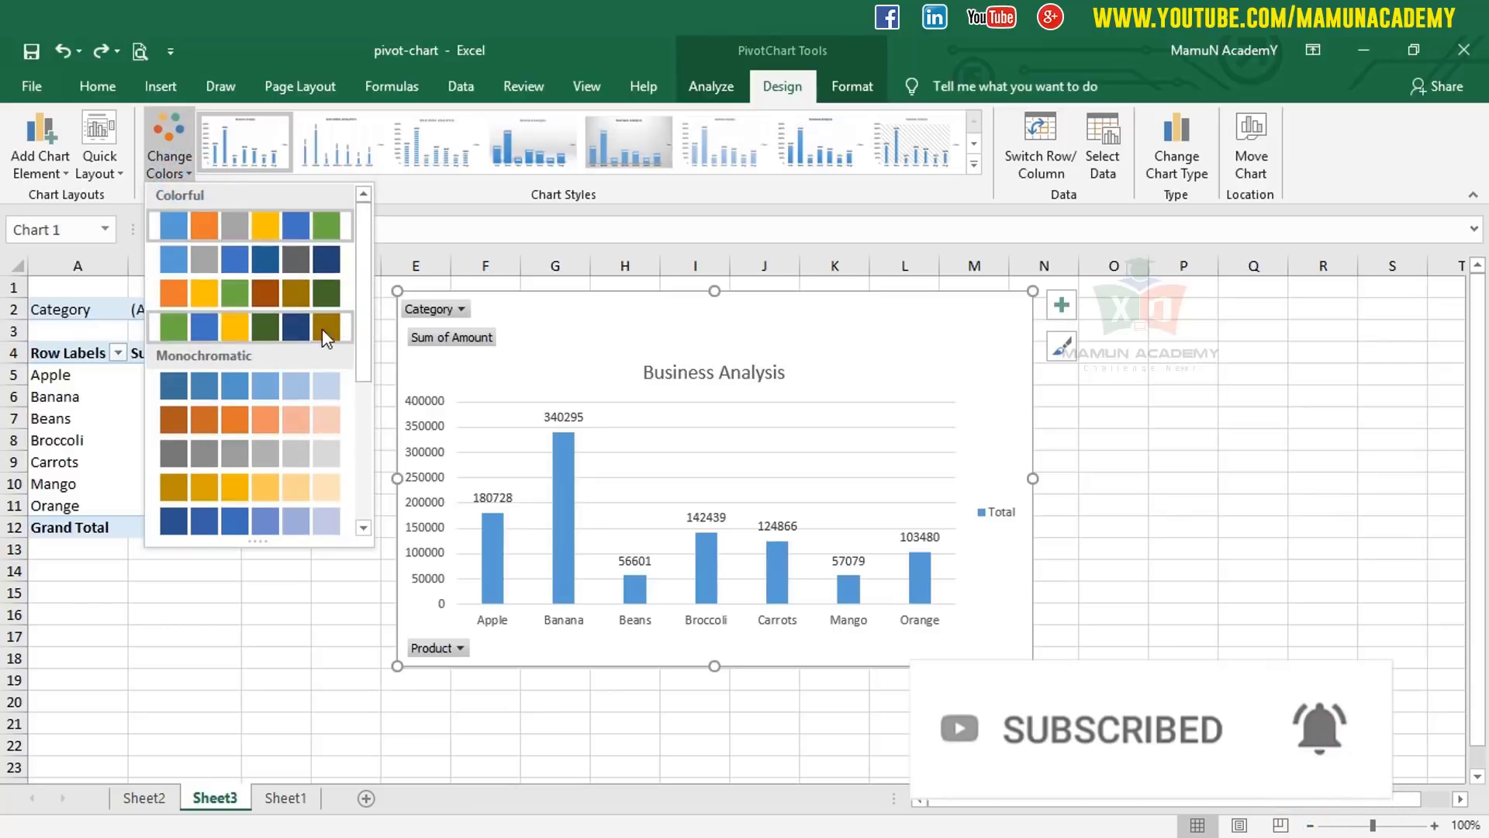
pyautogui.click(39, 159)
pyautogui.moveTo(73, 204)
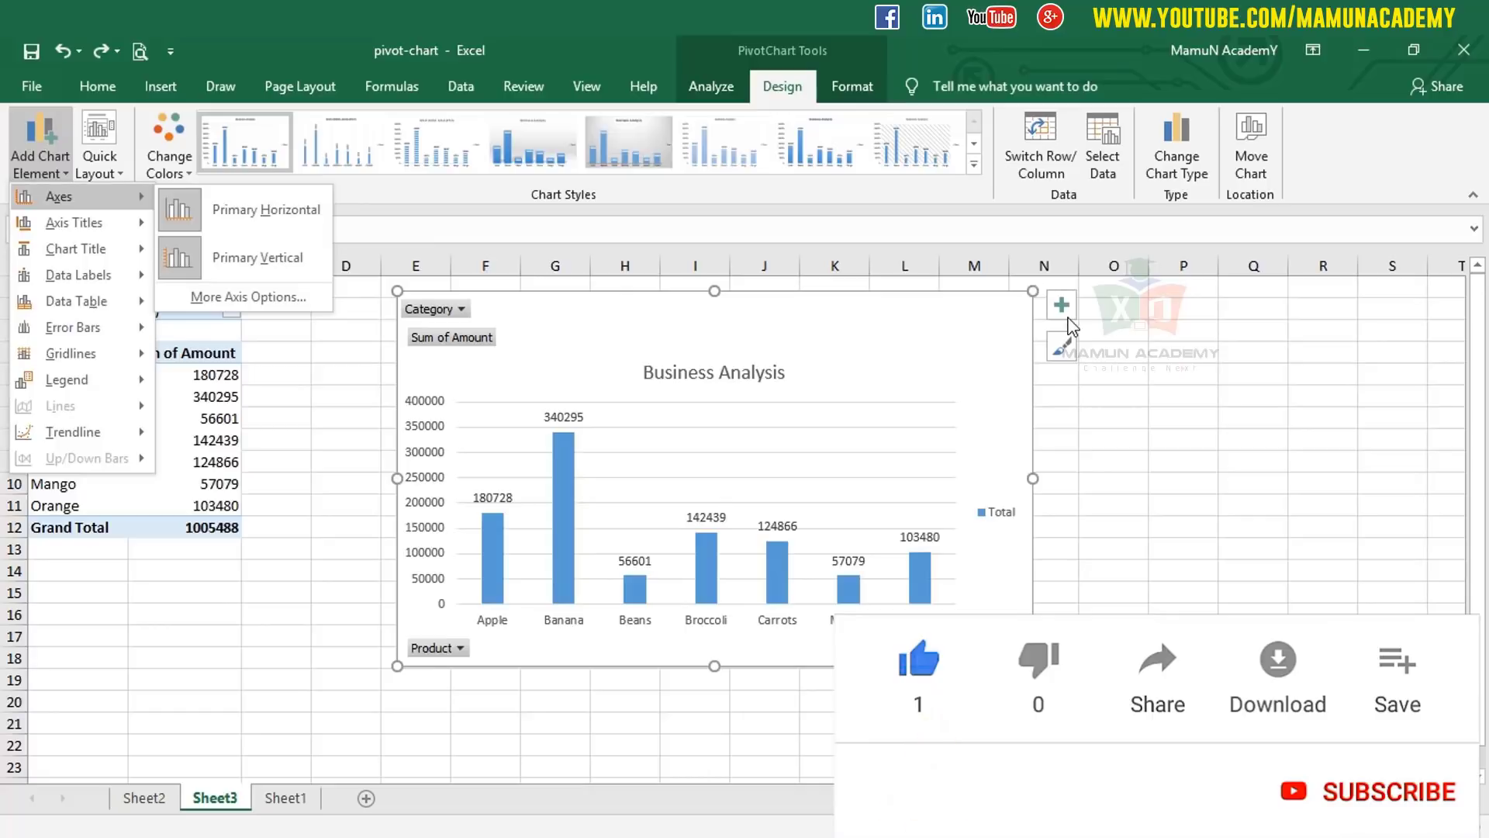
pyautogui.click(101, 159)
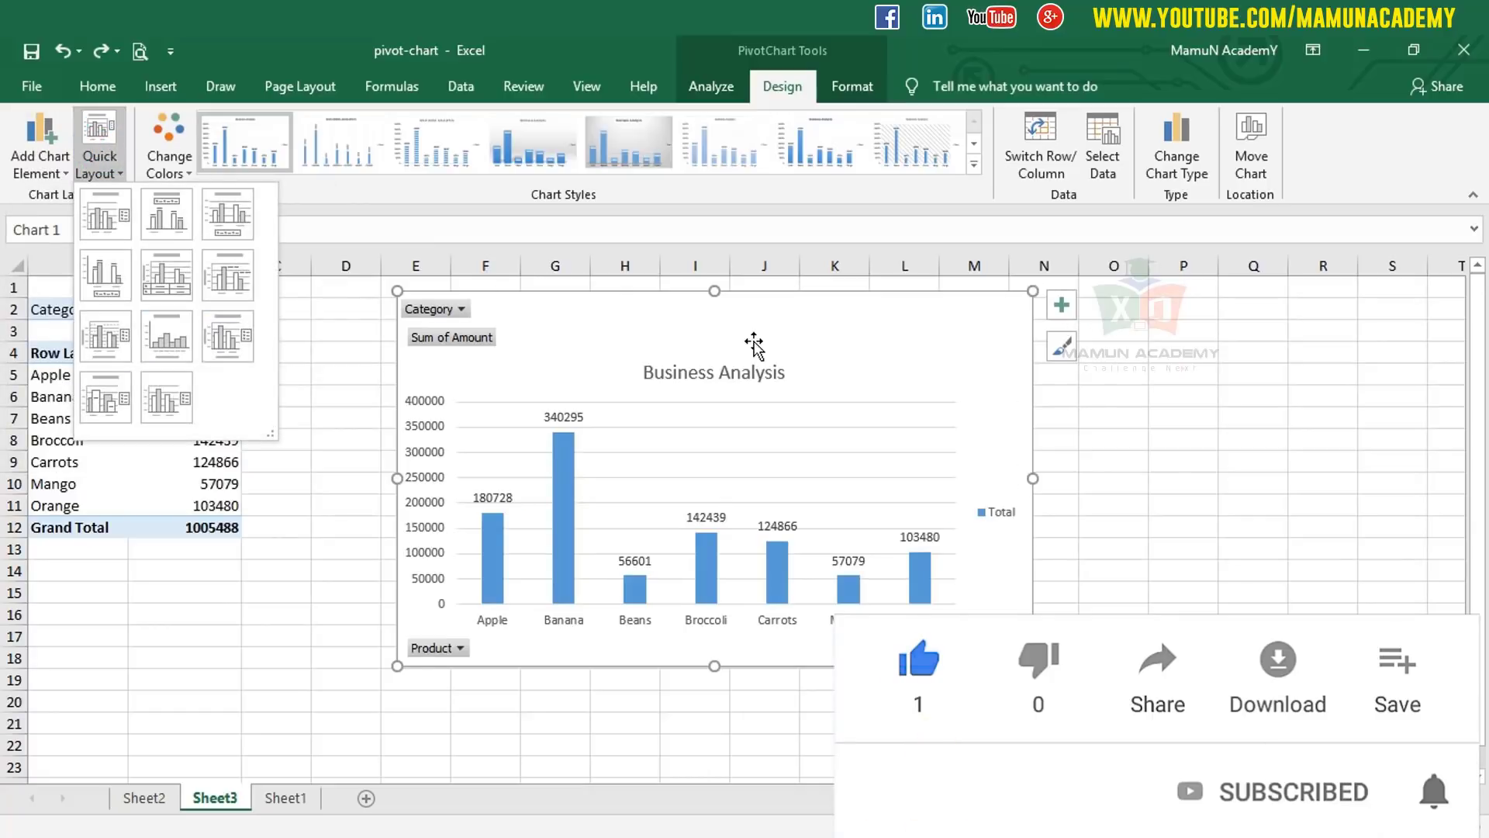
pyautogui.click(754, 346)
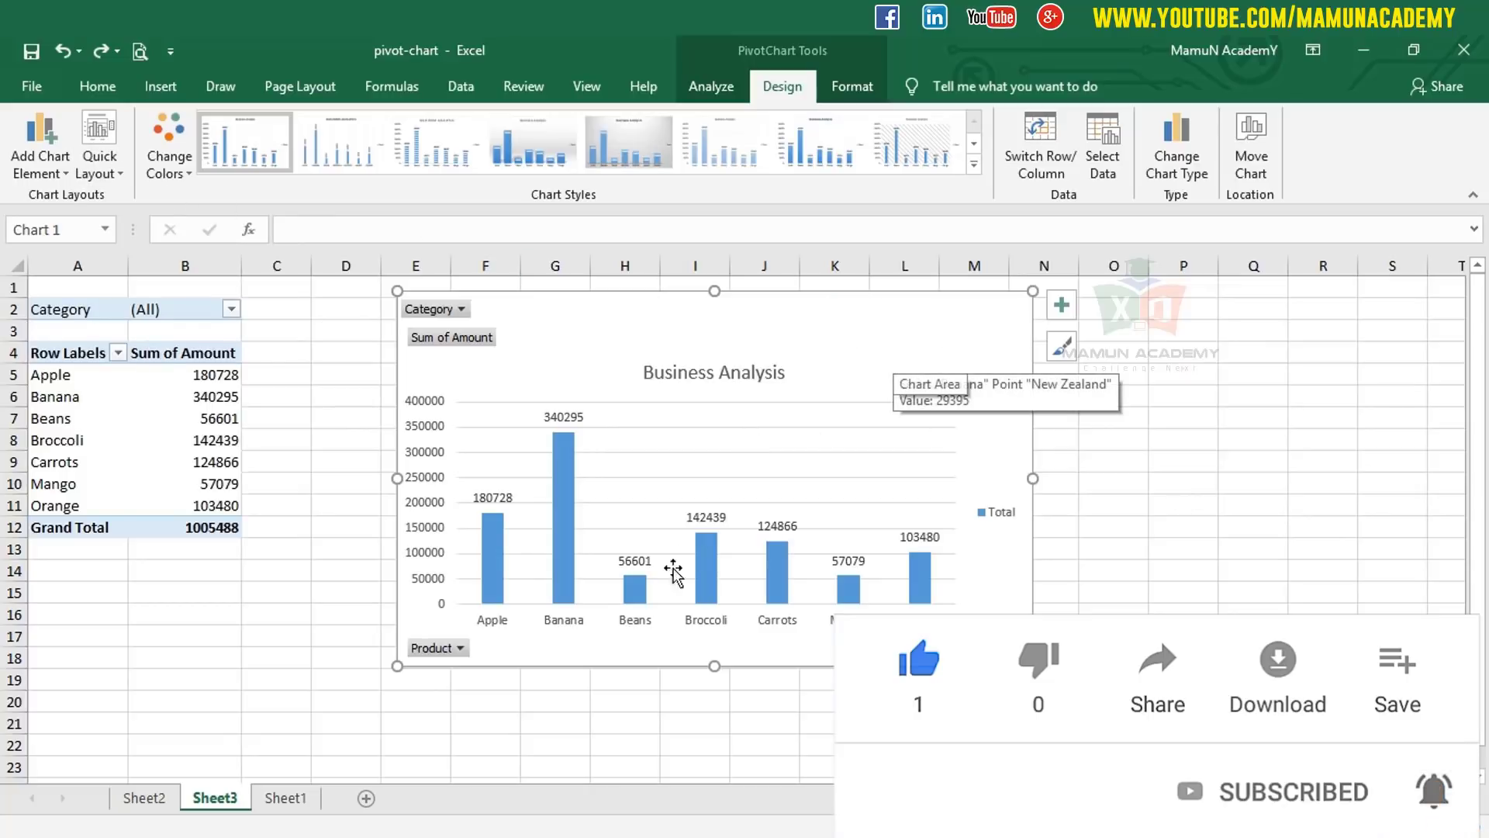
# Step: Apply Quick Layout 5 with axis title and data table, keeping the blue columns
pyautogui.click(1062, 305)
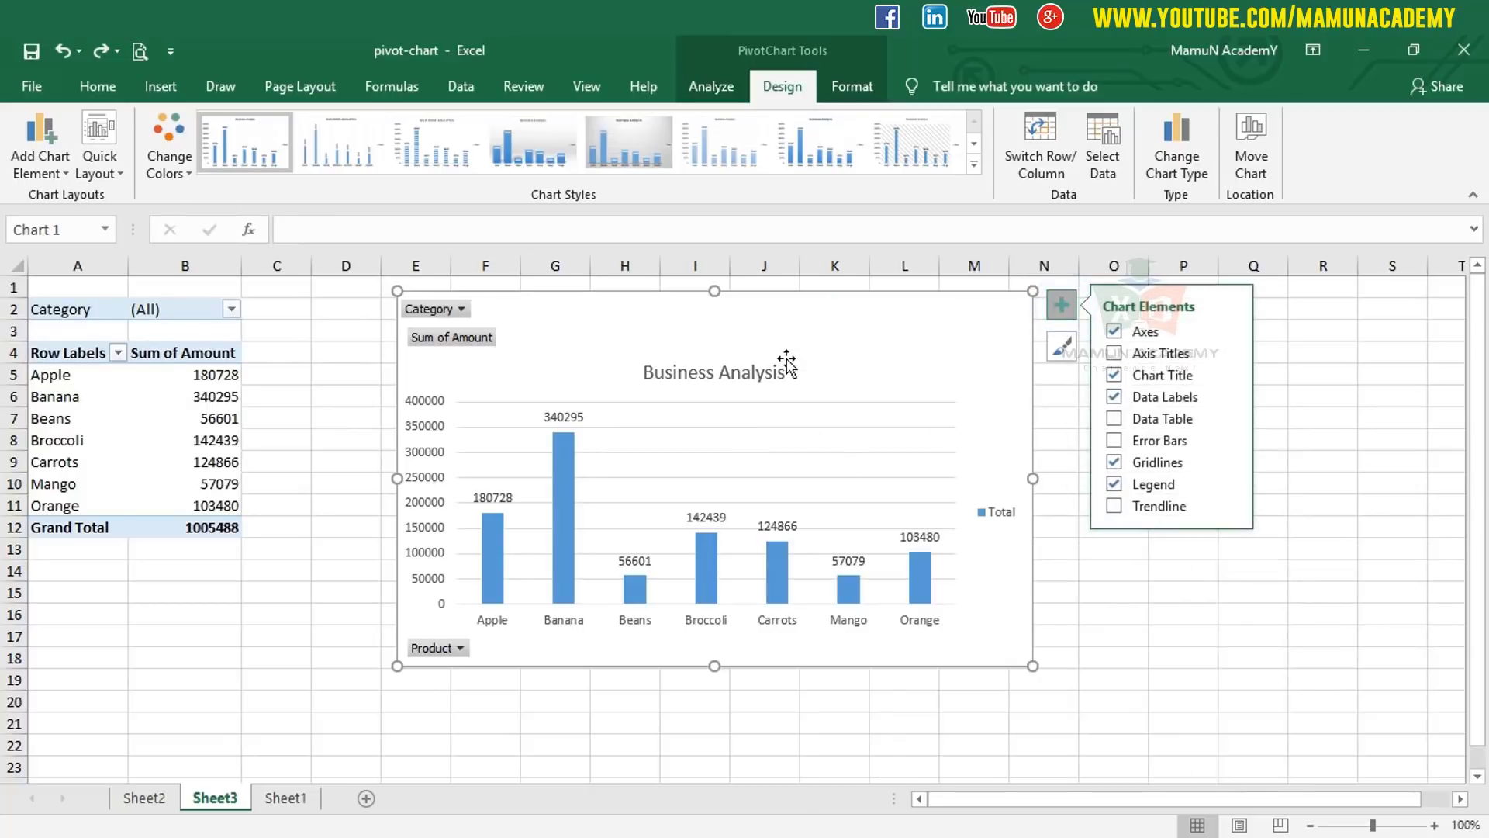
pyautogui.click(786, 342)
pyautogui.click(101, 160)
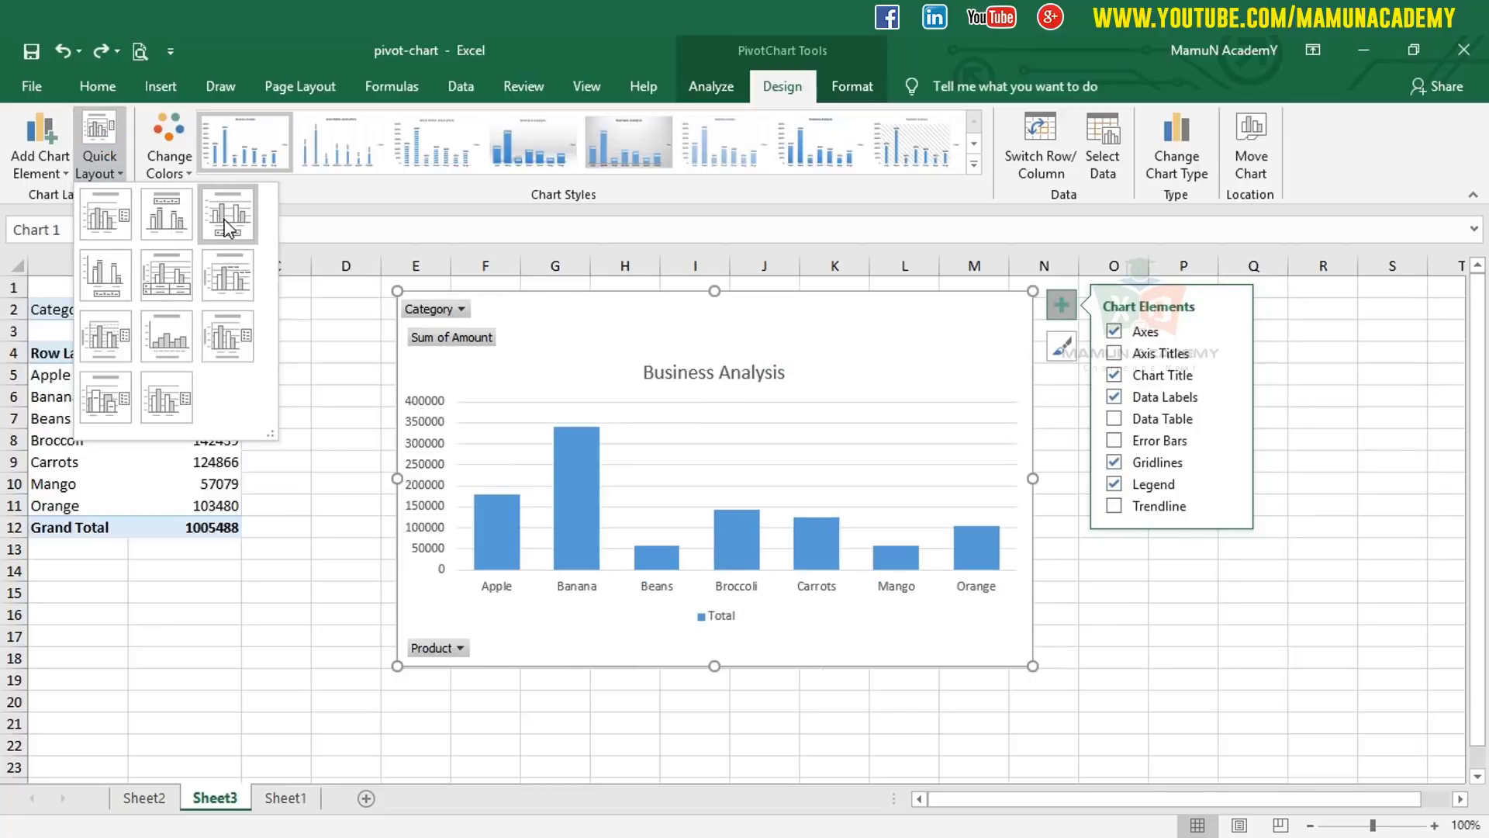
pyautogui.click(177, 288)
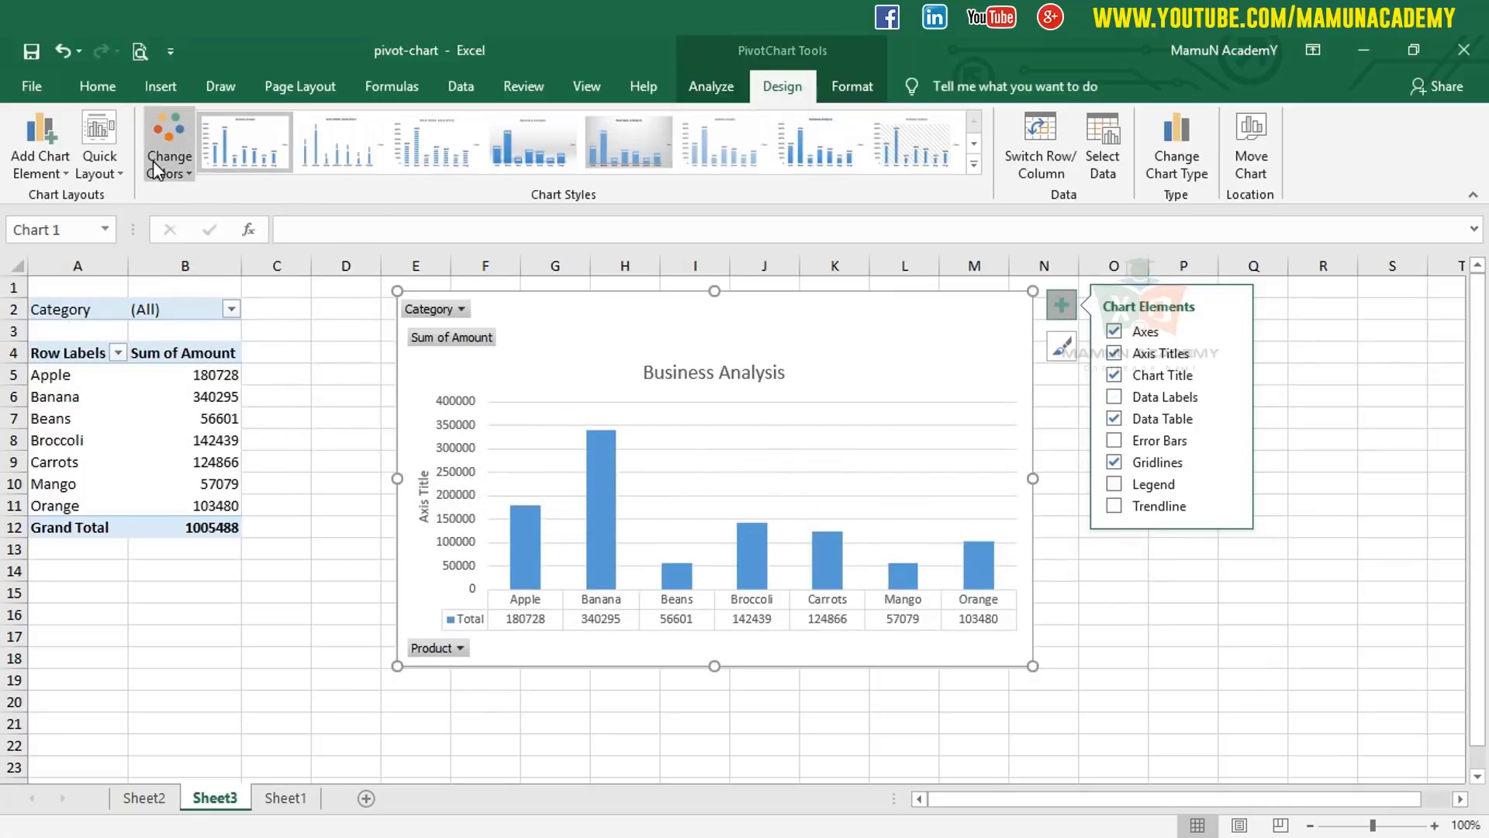
pyautogui.click(175, 157)
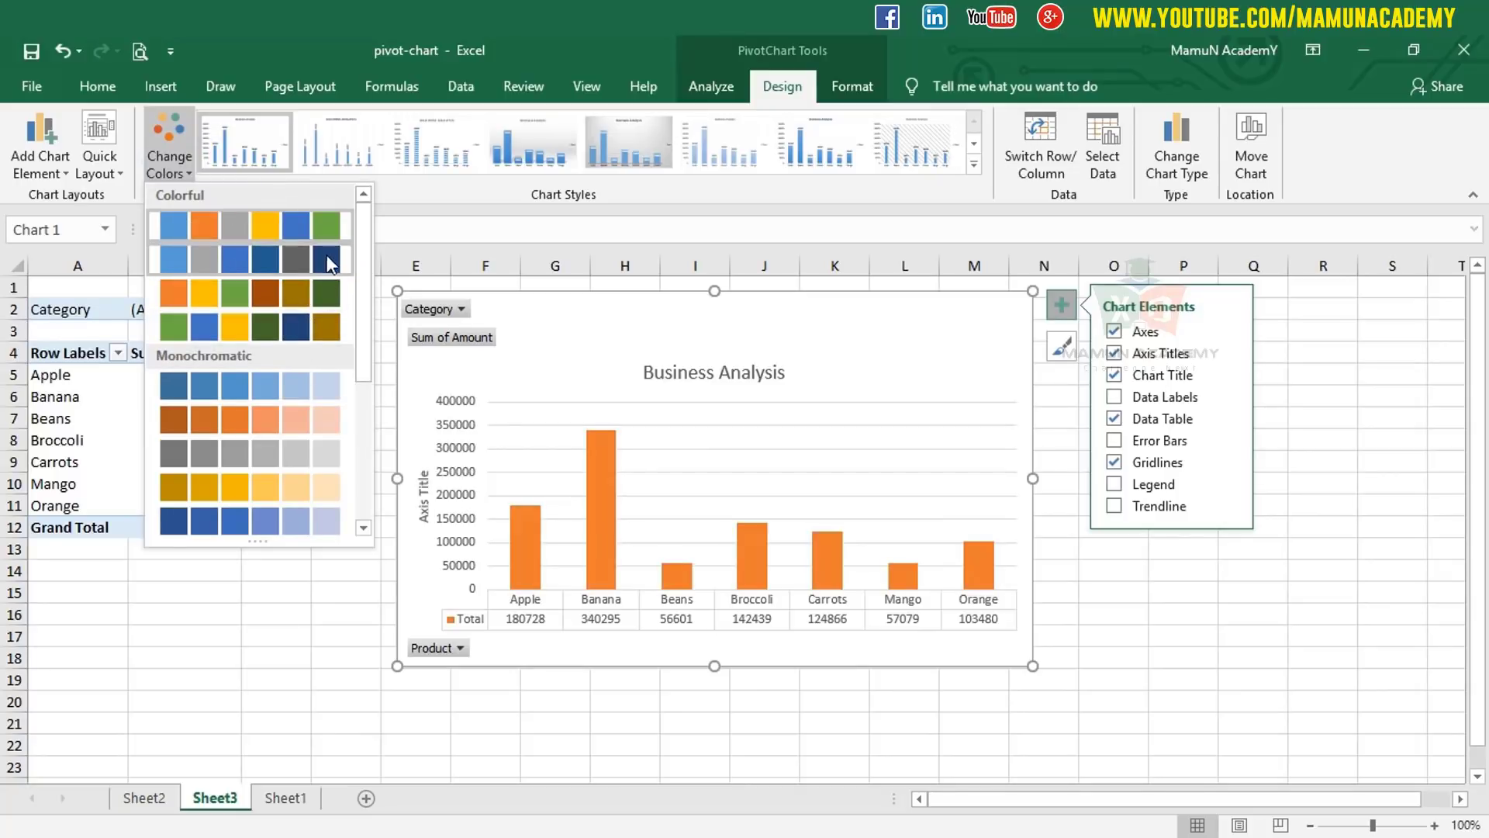
pyautogui.click(328, 235)
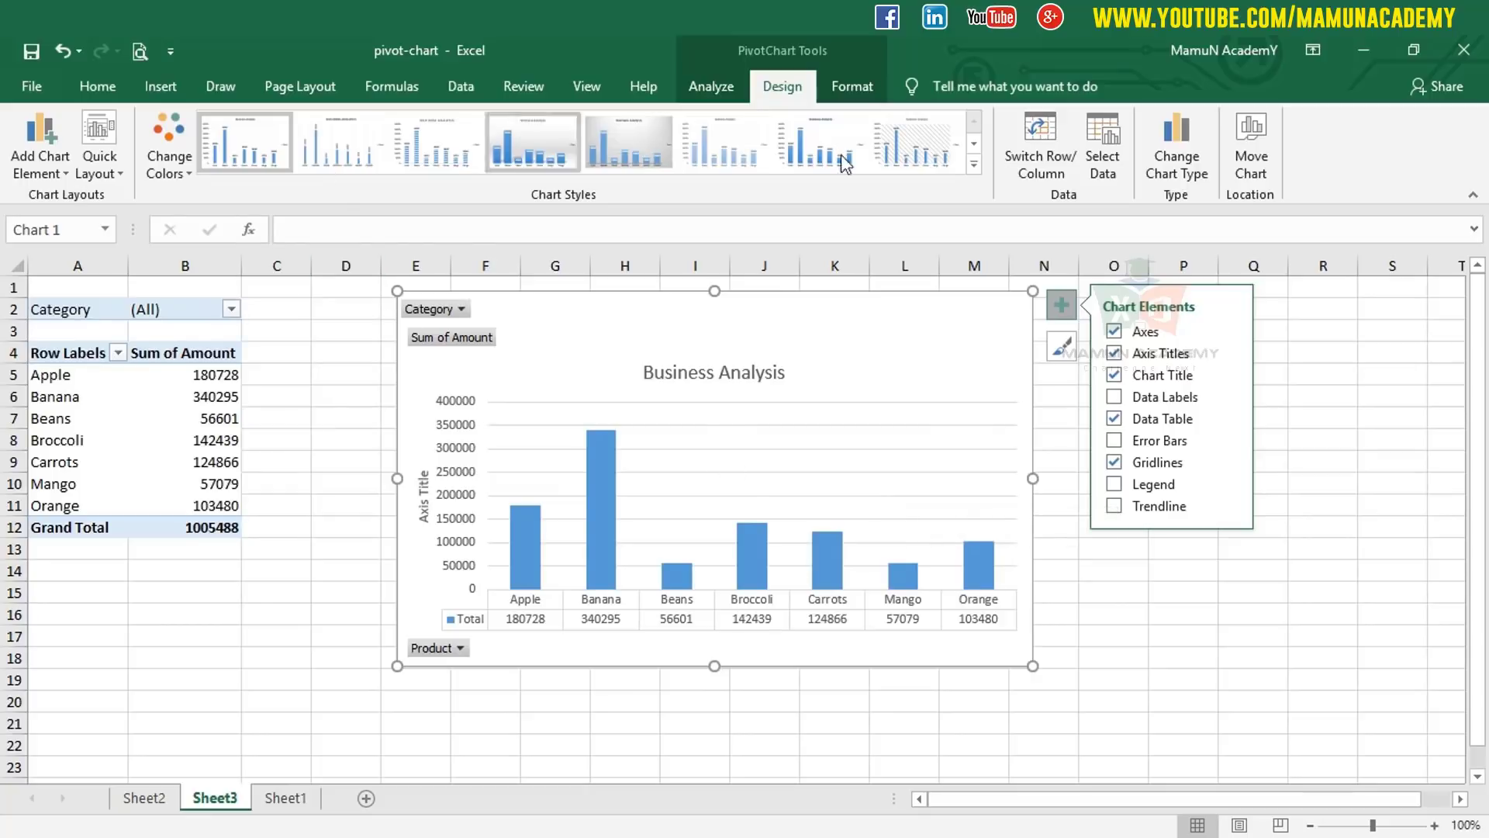
# Step: Apply the dark chart style with outlined columns from the full Chart Styles gallery
pyautogui.click(975, 165)
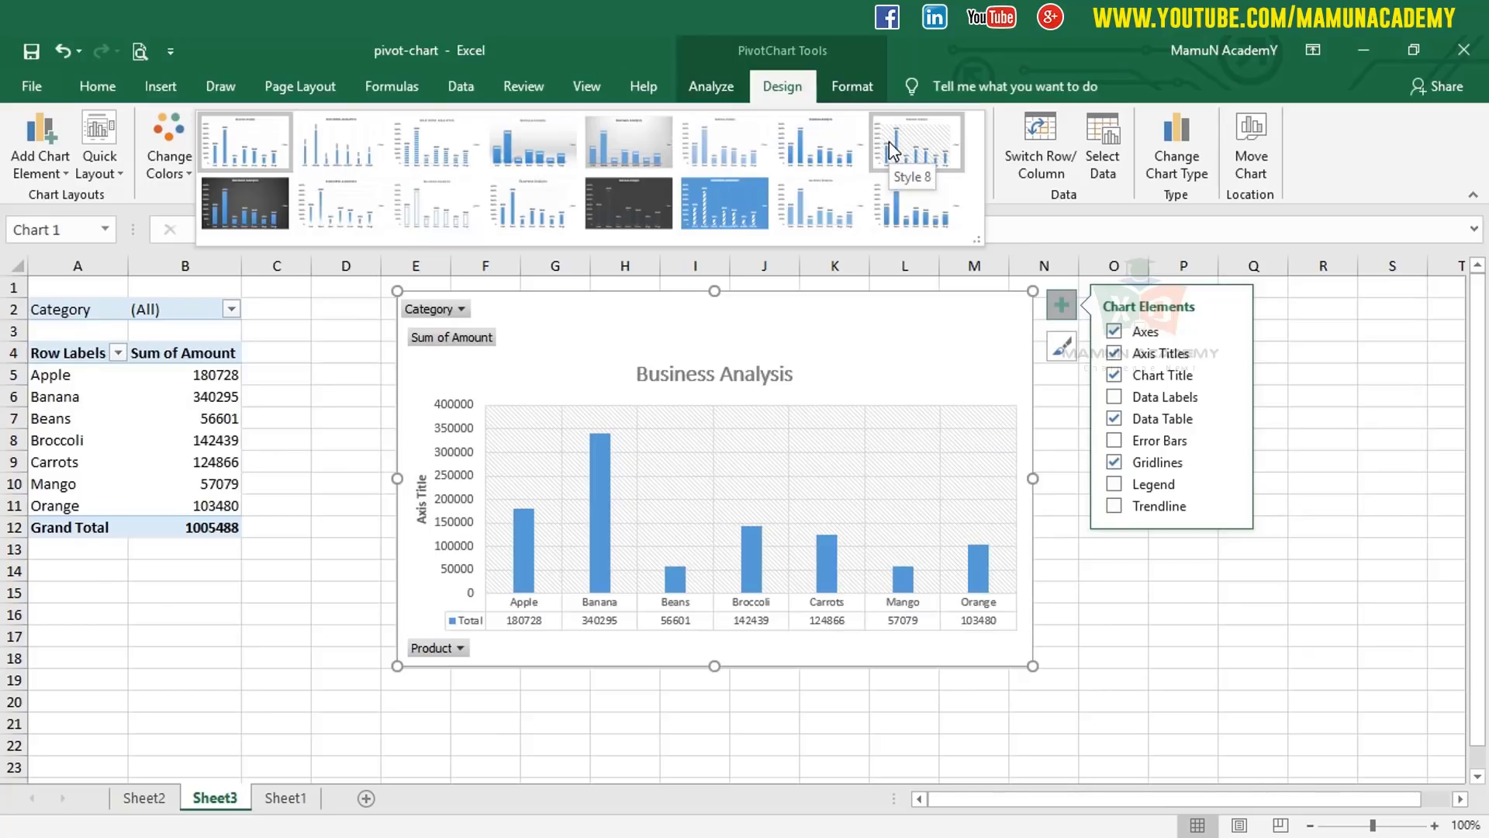
pyautogui.click(629, 204)
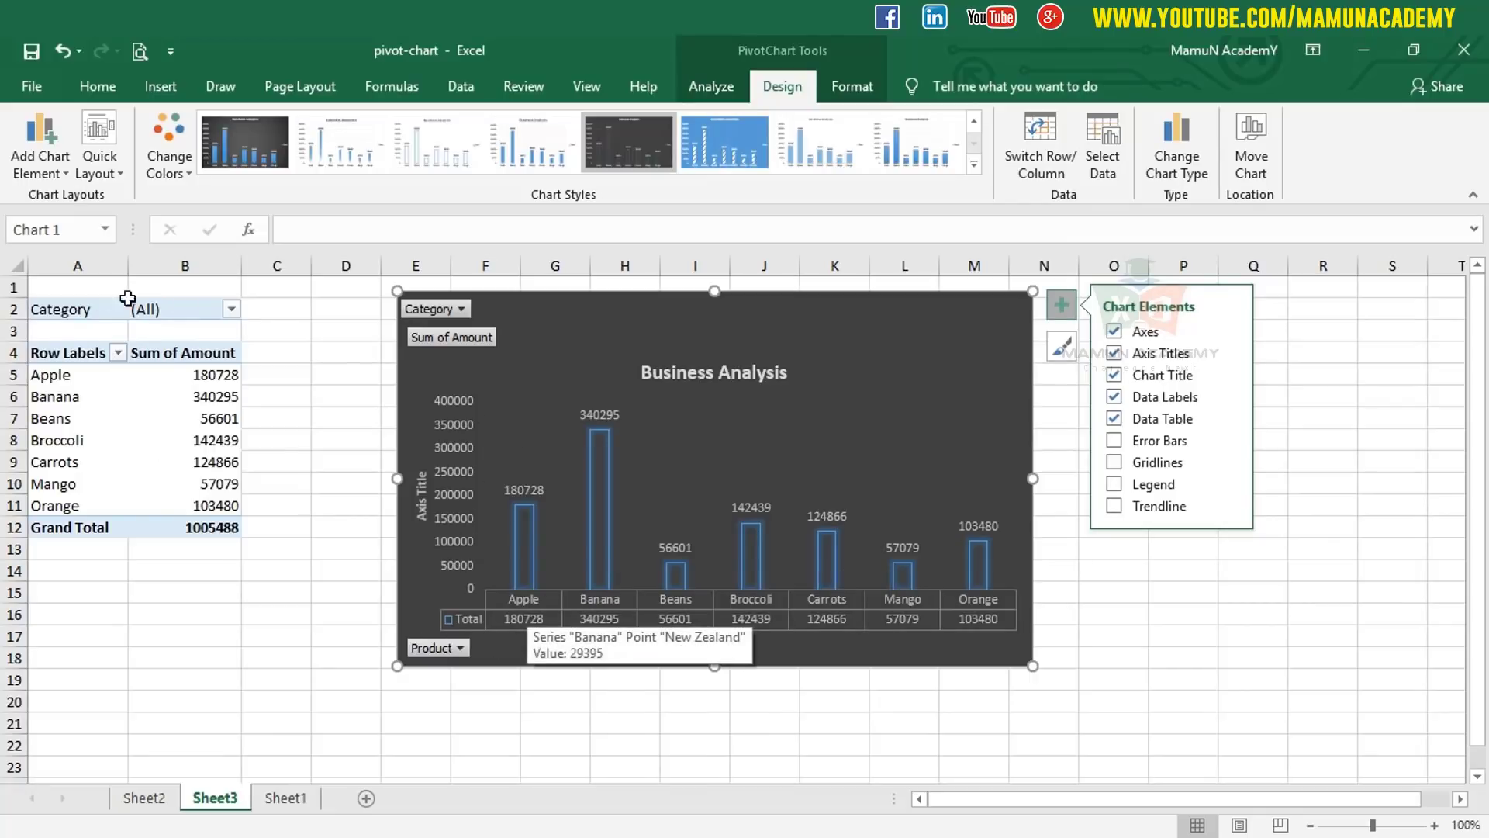
# Step: Glance at the Category filter, then swap rows and columns and swap back
pyautogui.click(231, 309)
pyautogui.press('Escape')
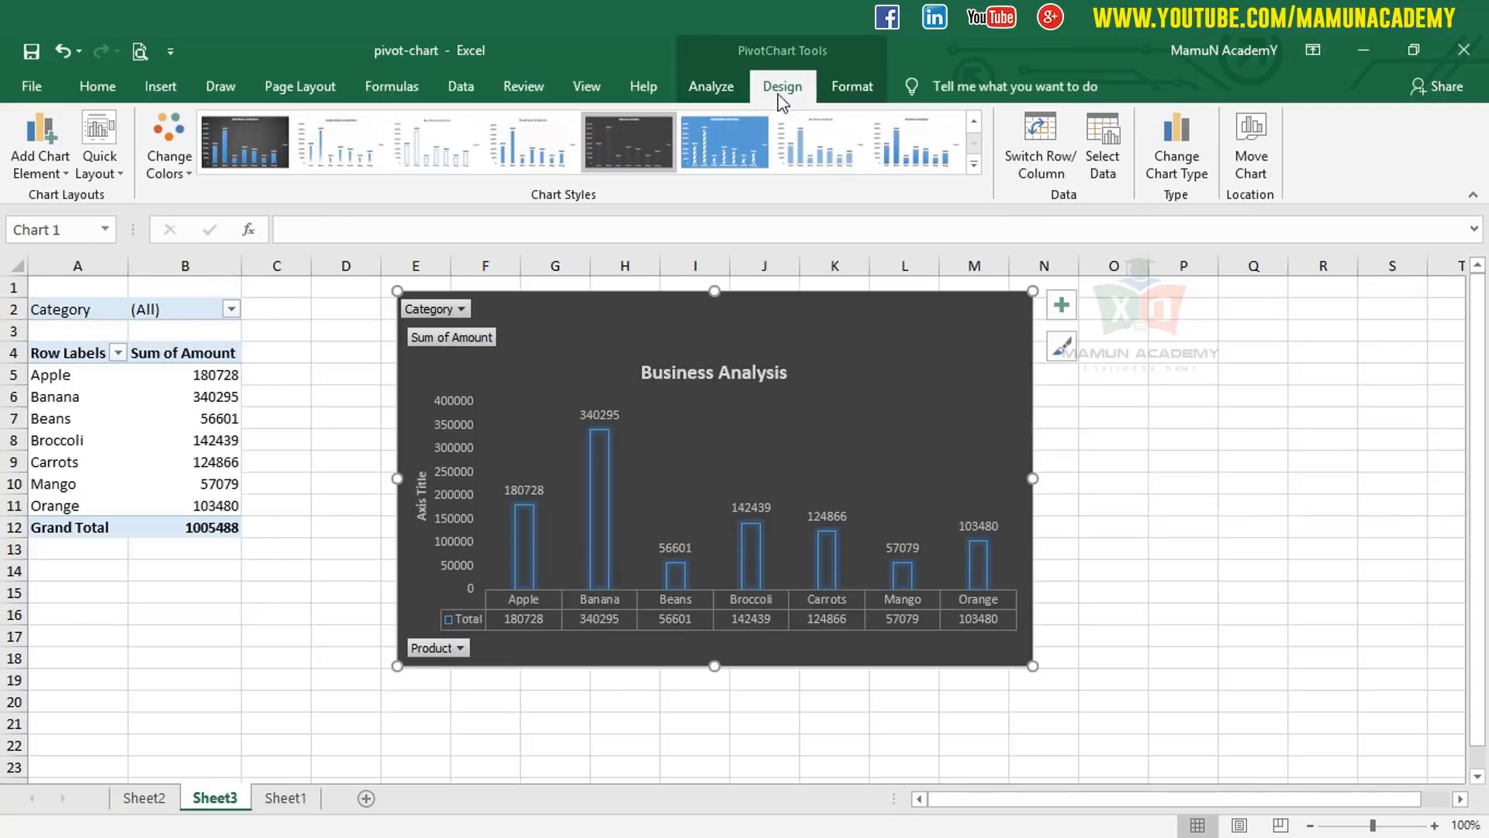
pyautogui.click(1047, 132)
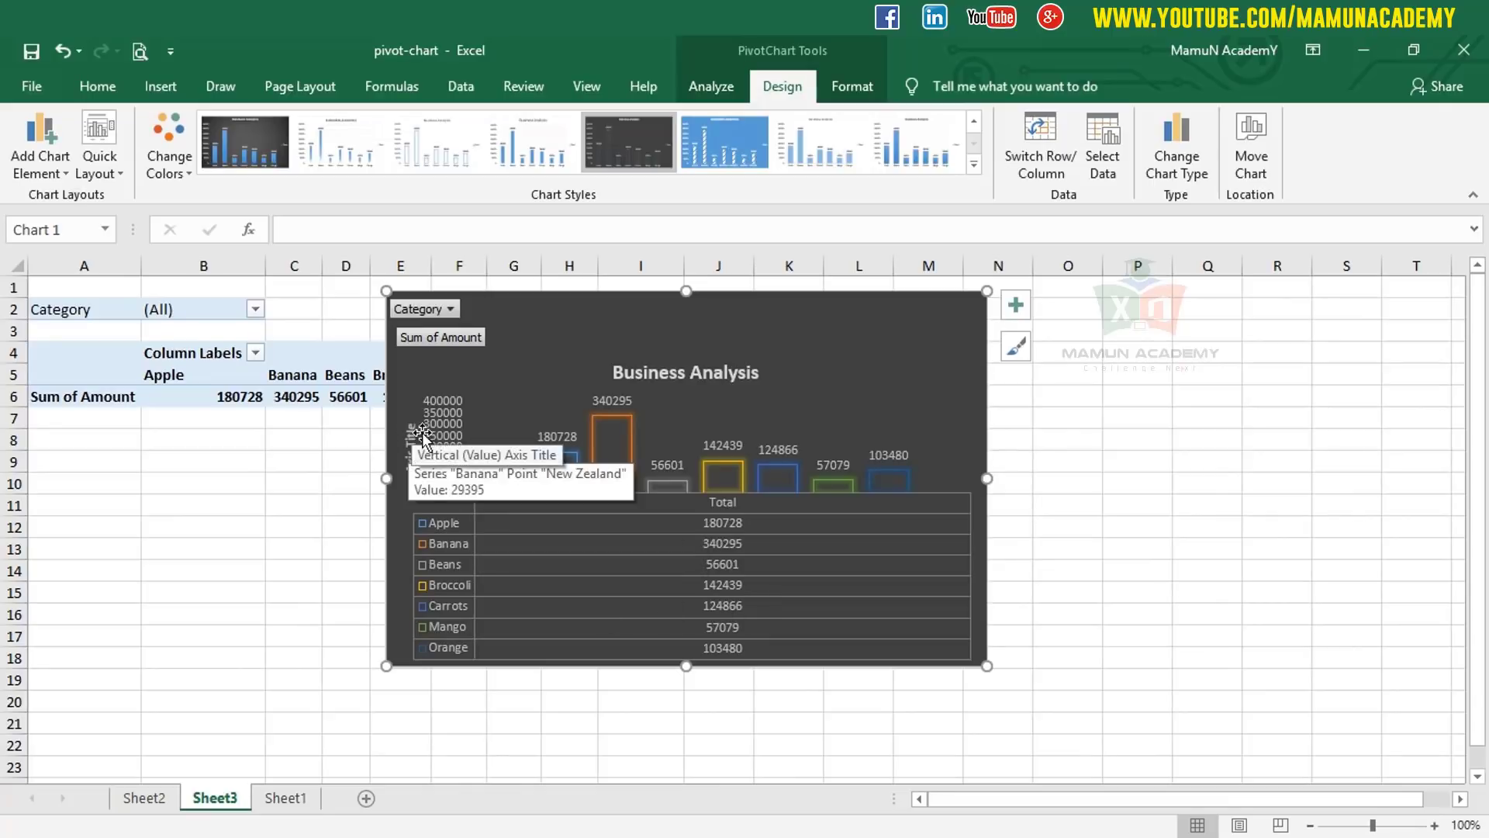
pyautogui.click(1051, 138)
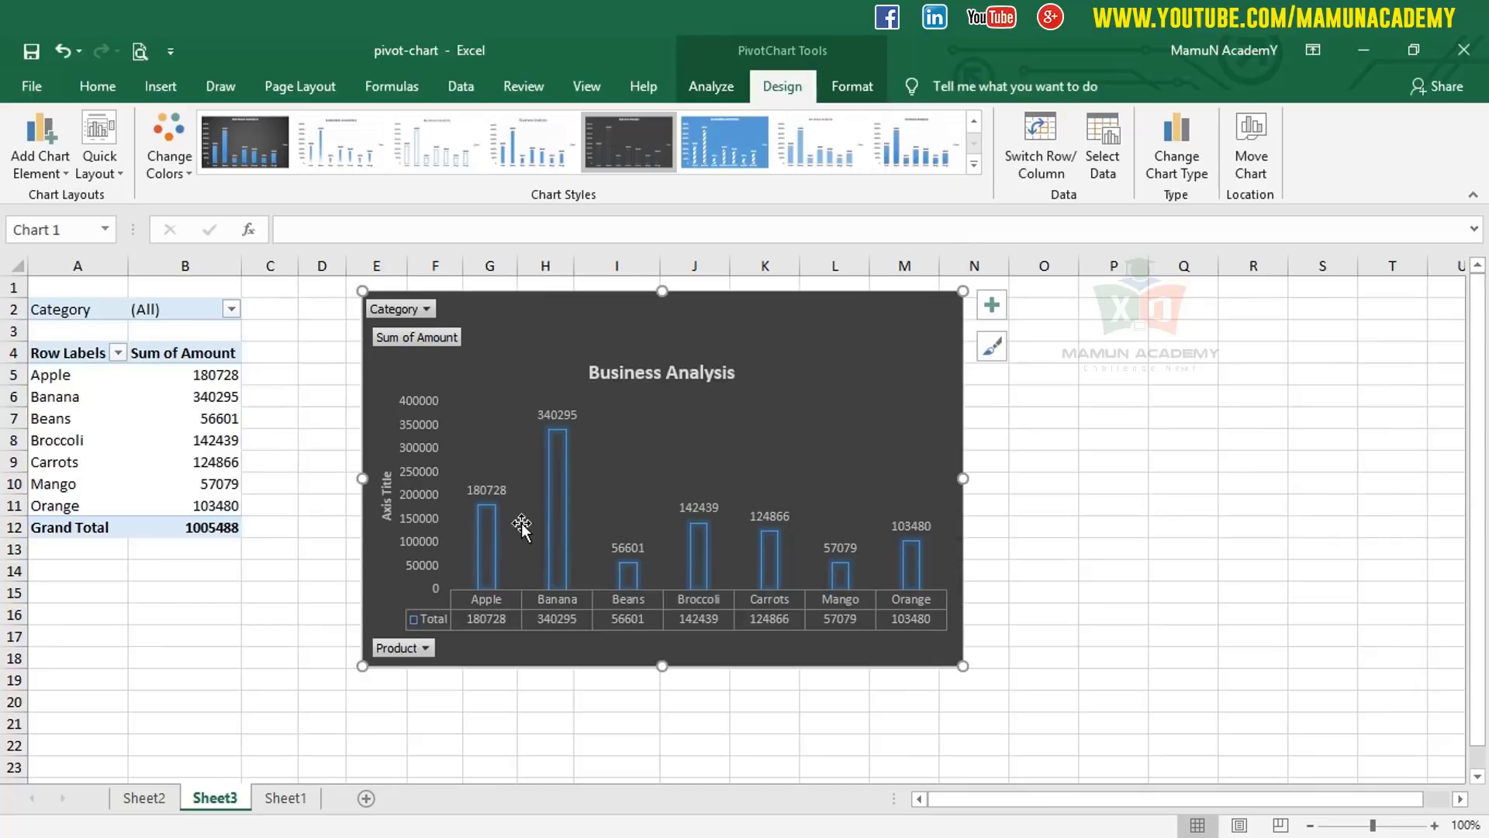
# Step: Open and cancel Select Data Source, then open Change Chart Type for the PivotChart
pyautogui.click(1102, 136)
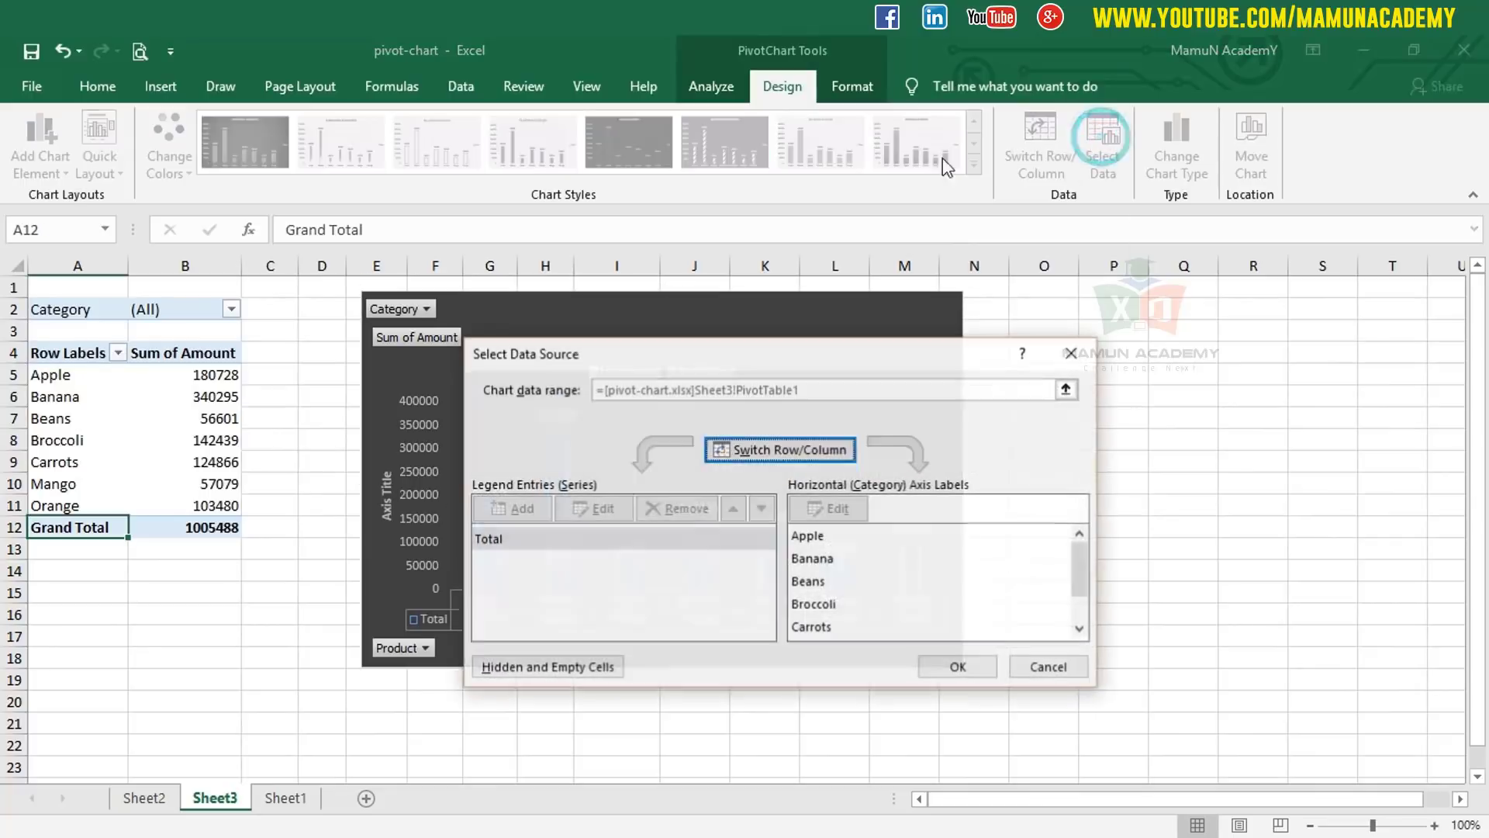
pyautogui.click(644, 575)
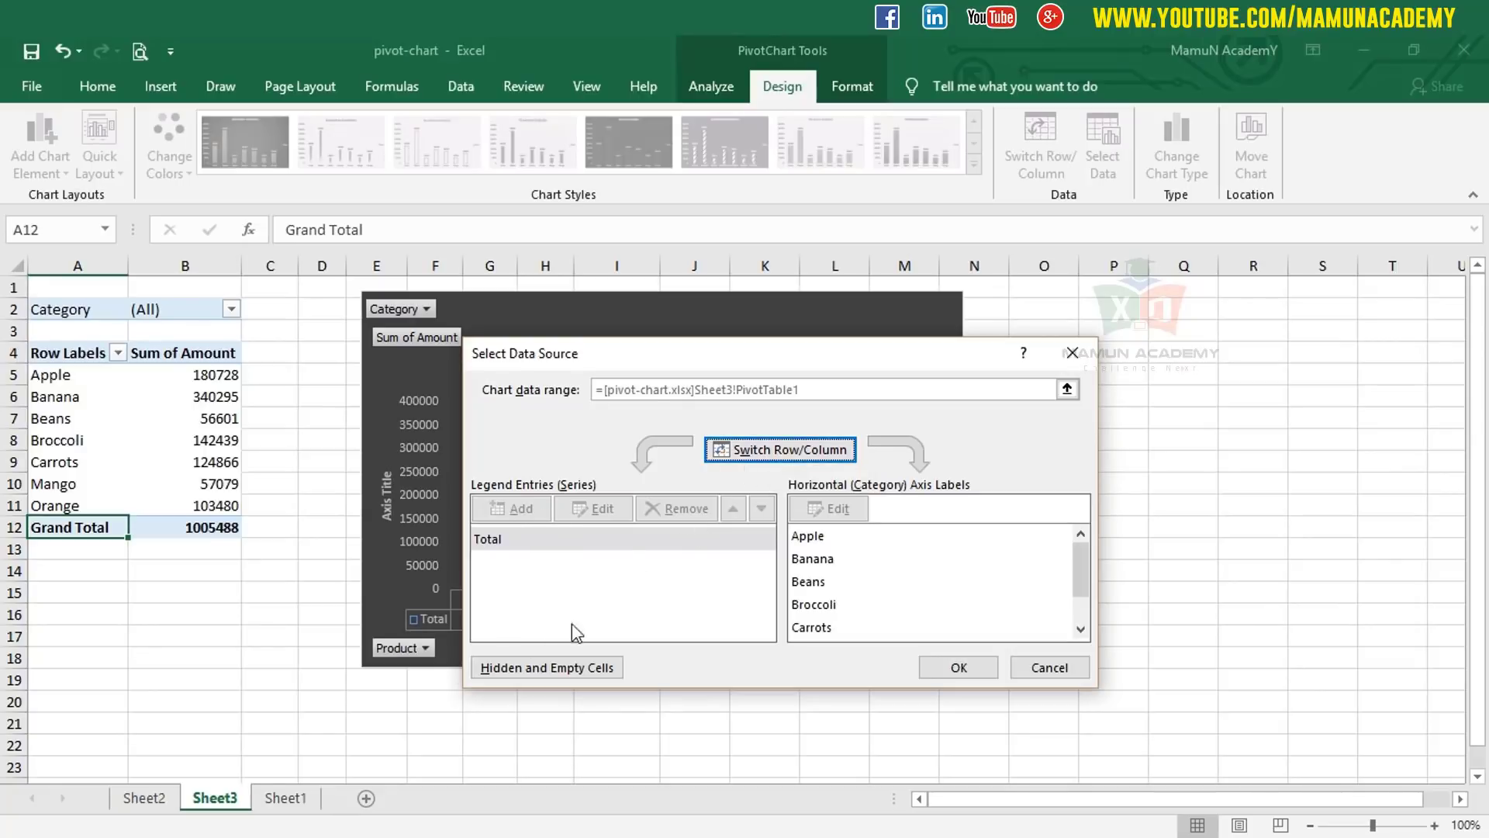
pyautogui.click(1051, 669)
pyautogui.click(1177, 137)
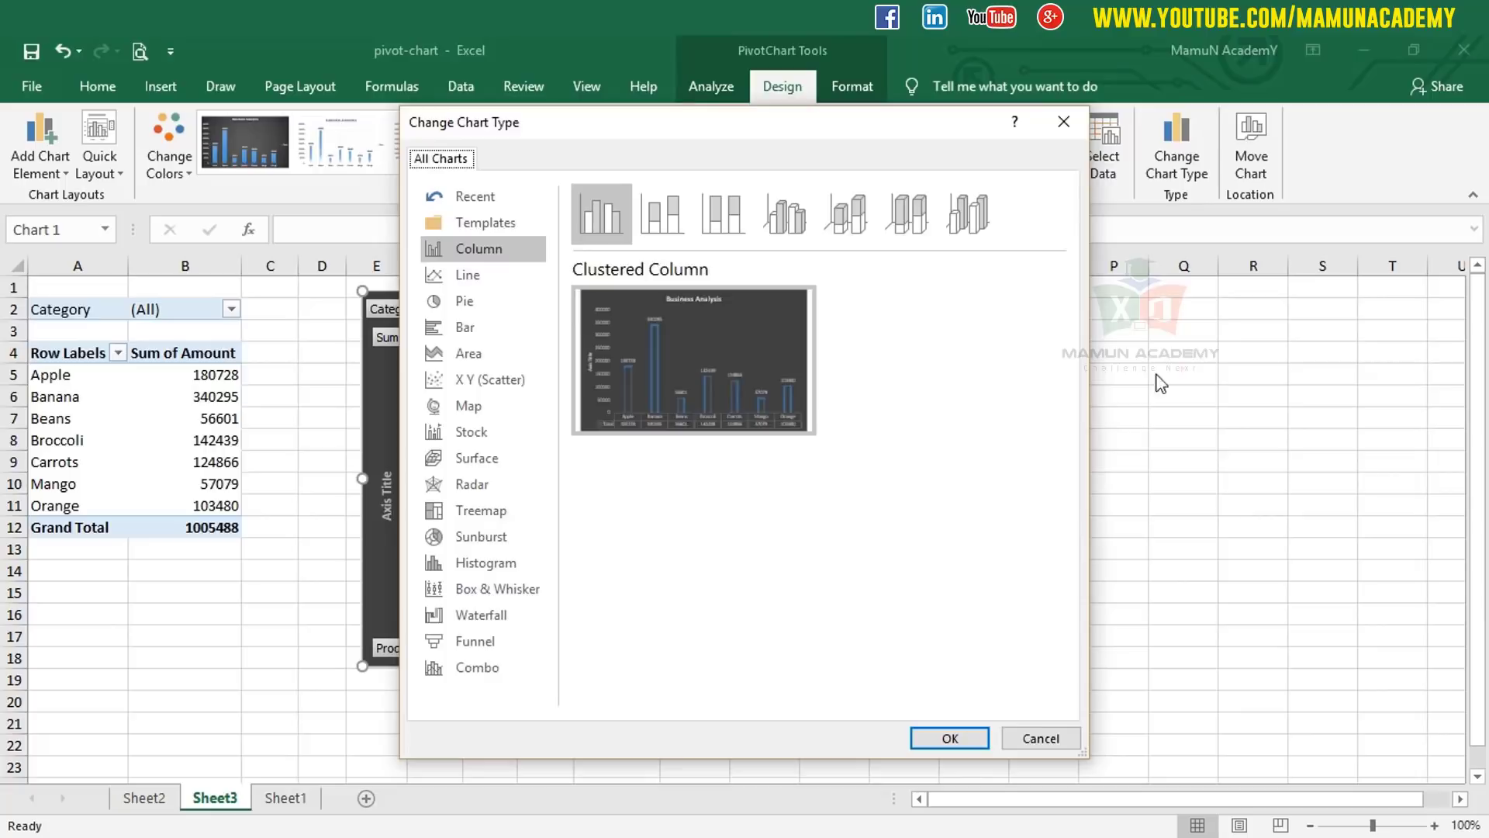
# Step: Switch the PivotChart to the Line chart type and confirm
pyautogui.click(468, 275)
pyautogui.moveTo(707, 352)
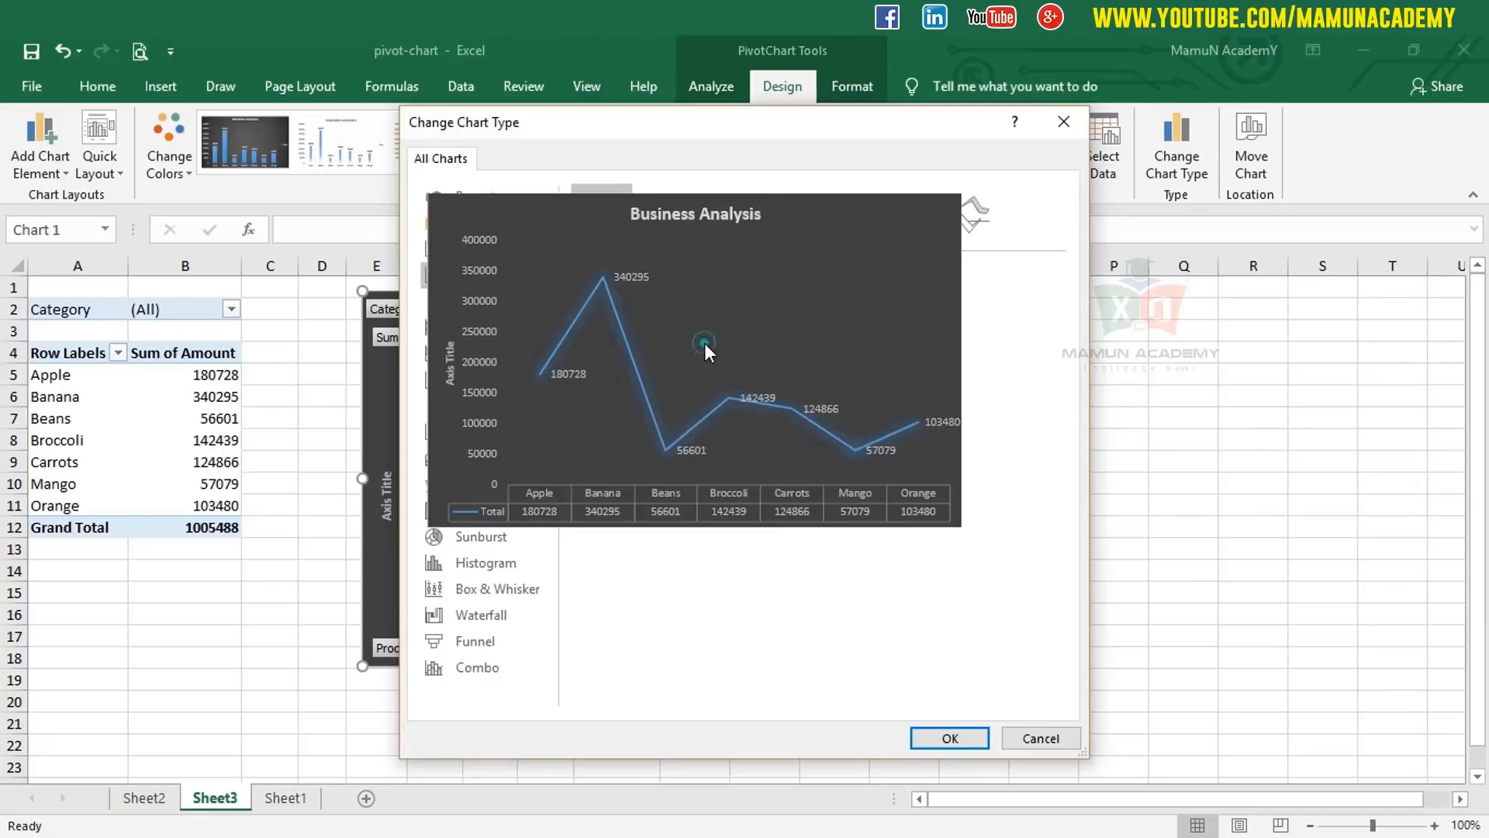
pyautogui.click(977, 743)
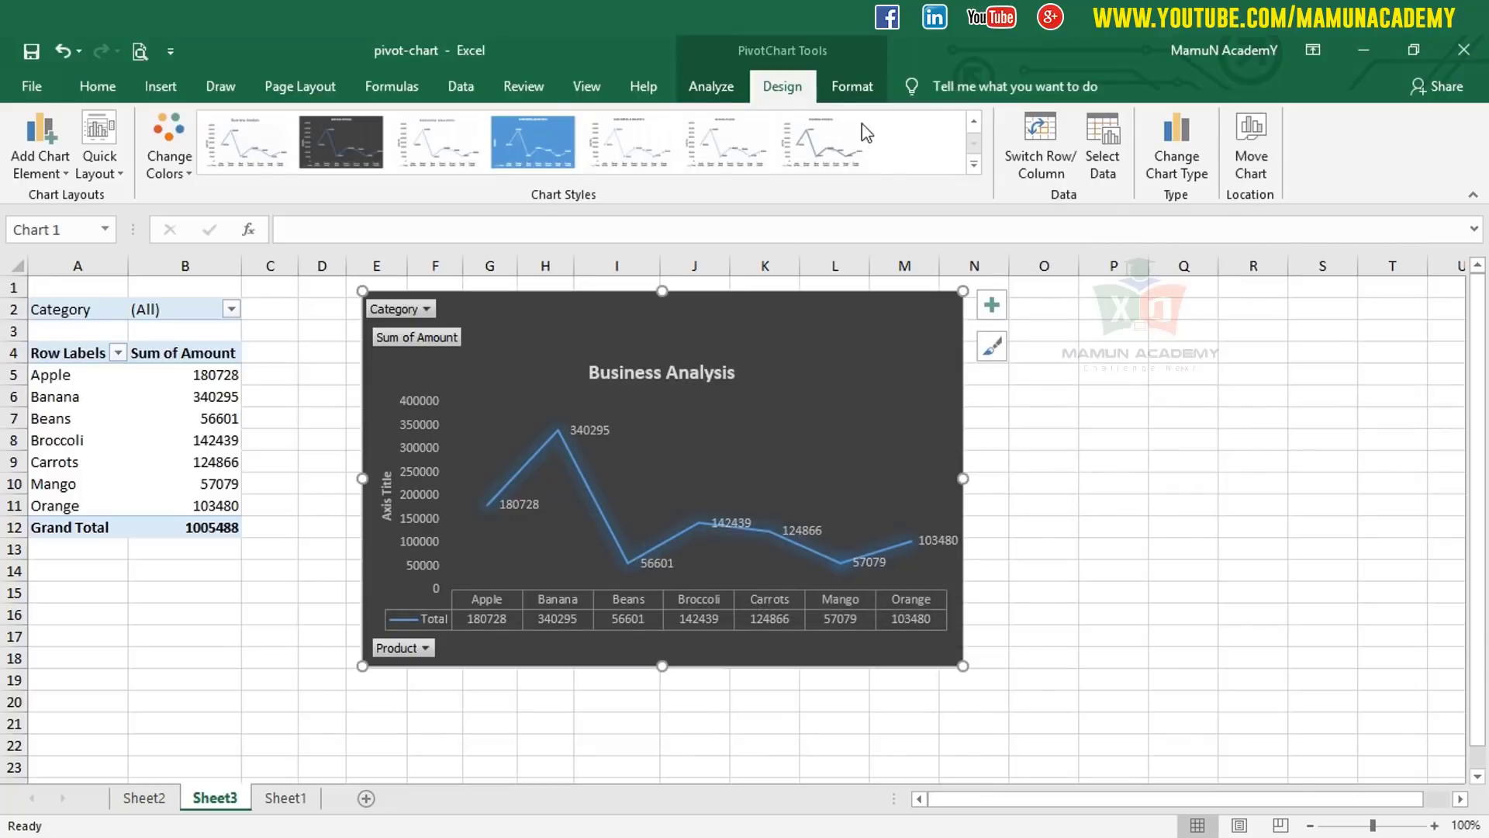
# Step: Nudge the PivotChart slightly to the right beside the pivot table
pyautogui.click(845, 88)
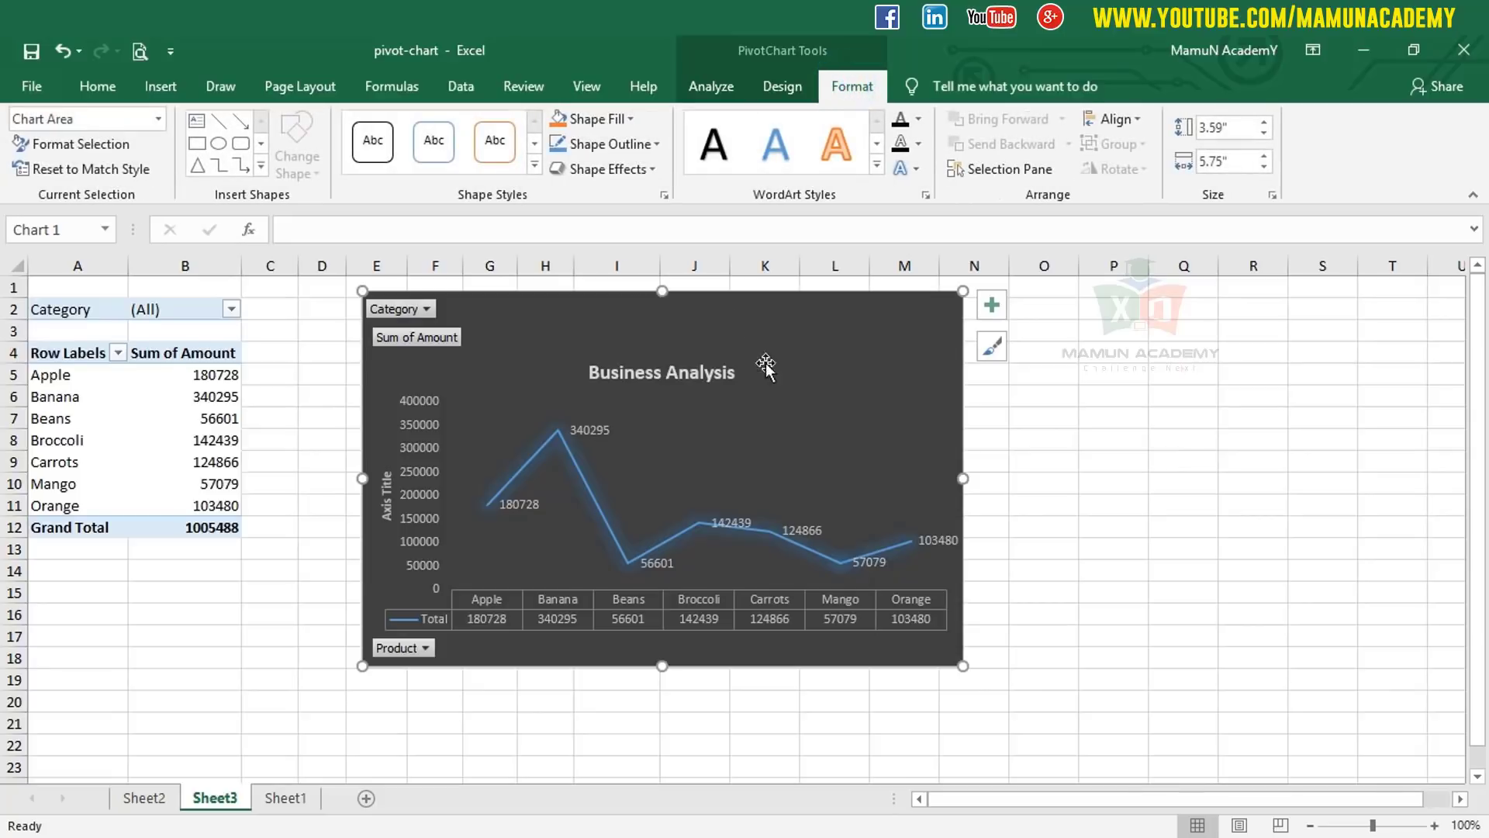
pyautogui.moveTo(495, 311); pyautogui.dragTo(582, 315)
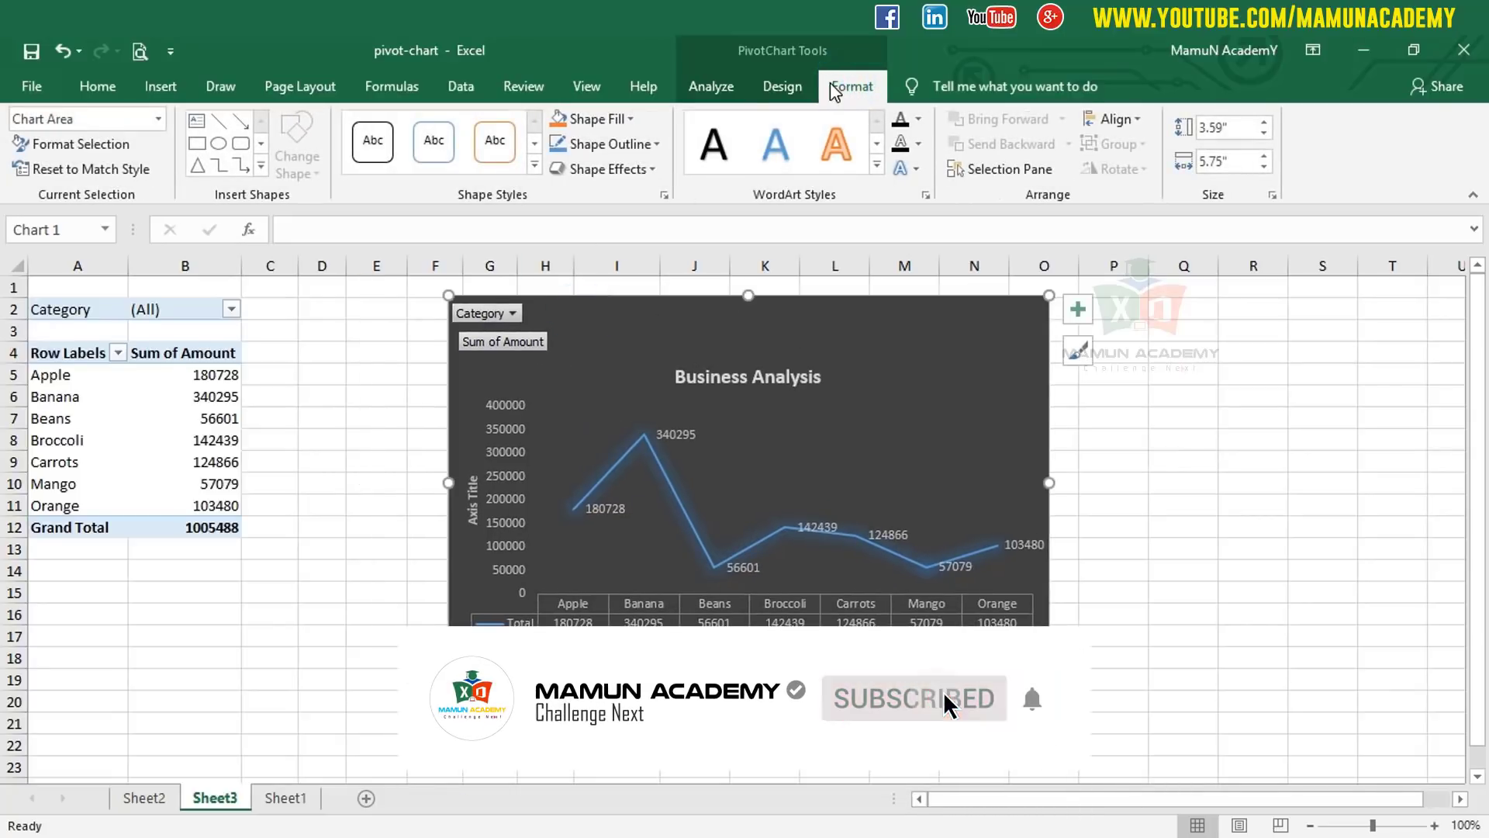
pyautogui.click(1179, 399)
# Step: Reselect the chart and pick the Rounded Rectangle from Format > Insert Shapes
pyautogui.click(110, 436)
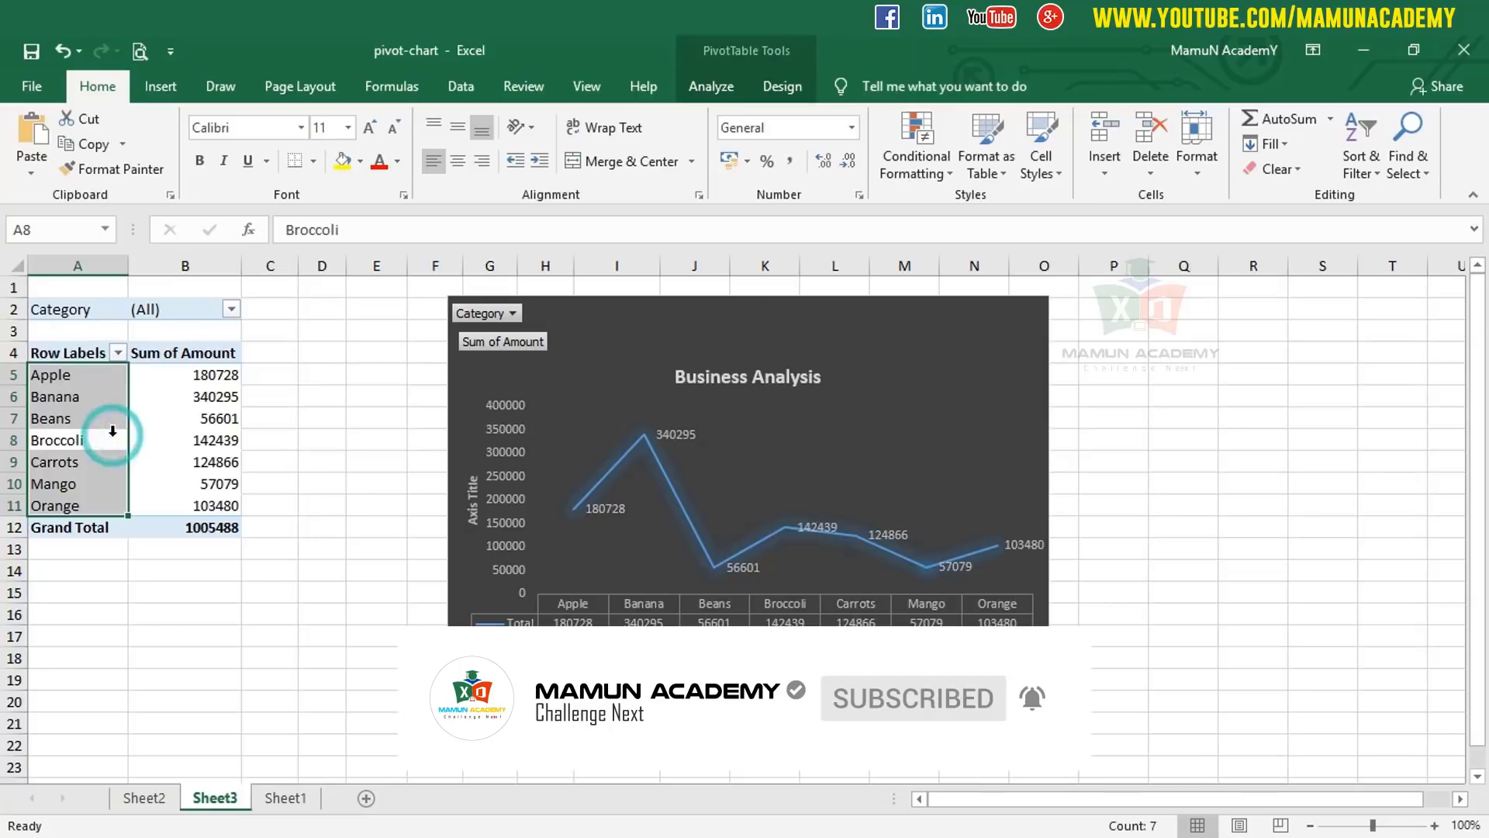
pyautogui.click(948, 335)
pyautogui.click(850, 89)
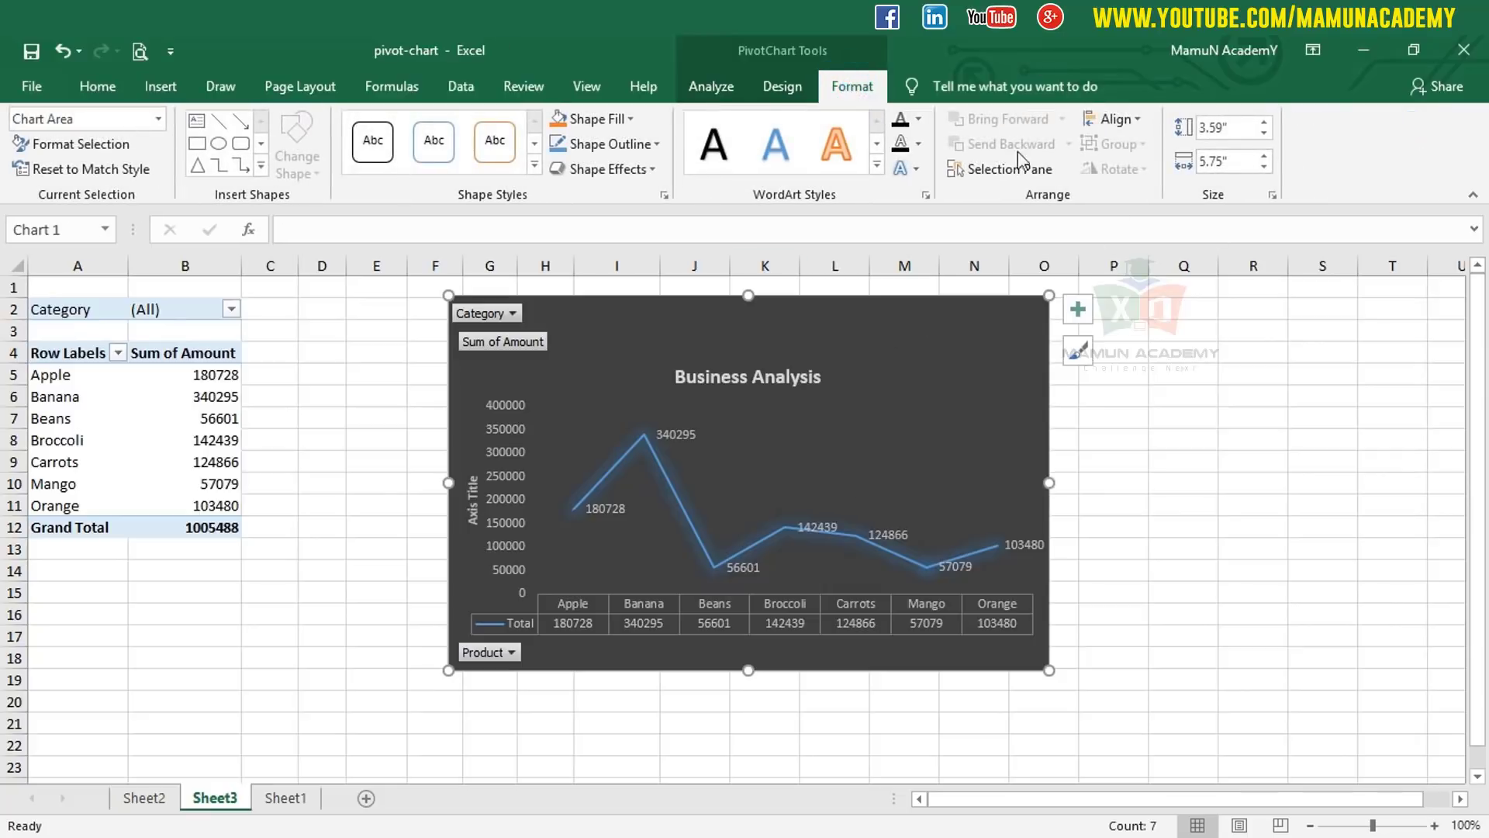
pyautogui.click(238, 144)
# Step: Draw a rounded rectangle above the chart title with no outline and yellow fill
pyautogui.moveTo(616, 313); pyautogui.dragTo(945, 342)
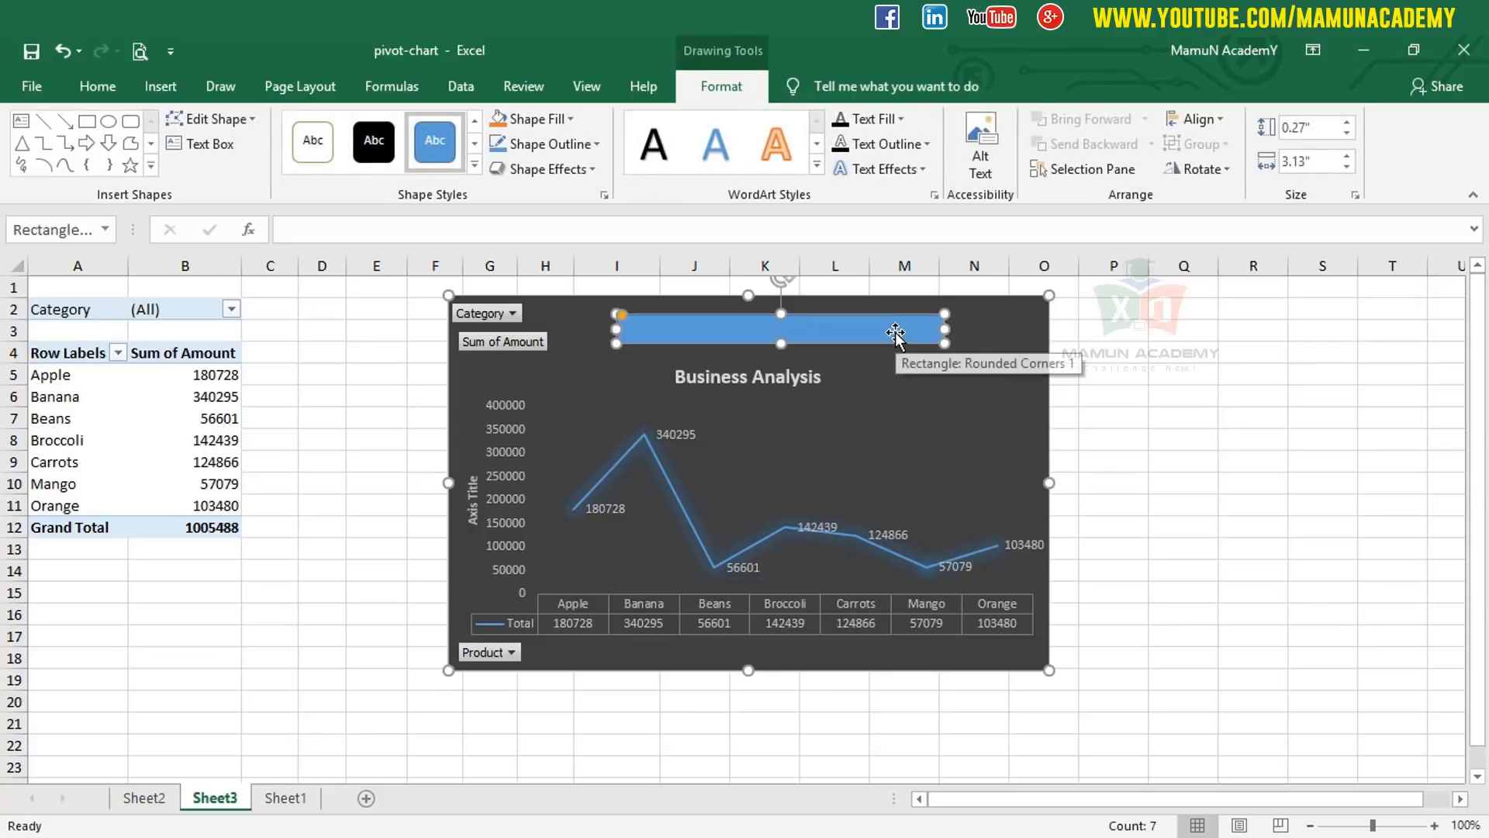
pyautogui.click(570, 119)
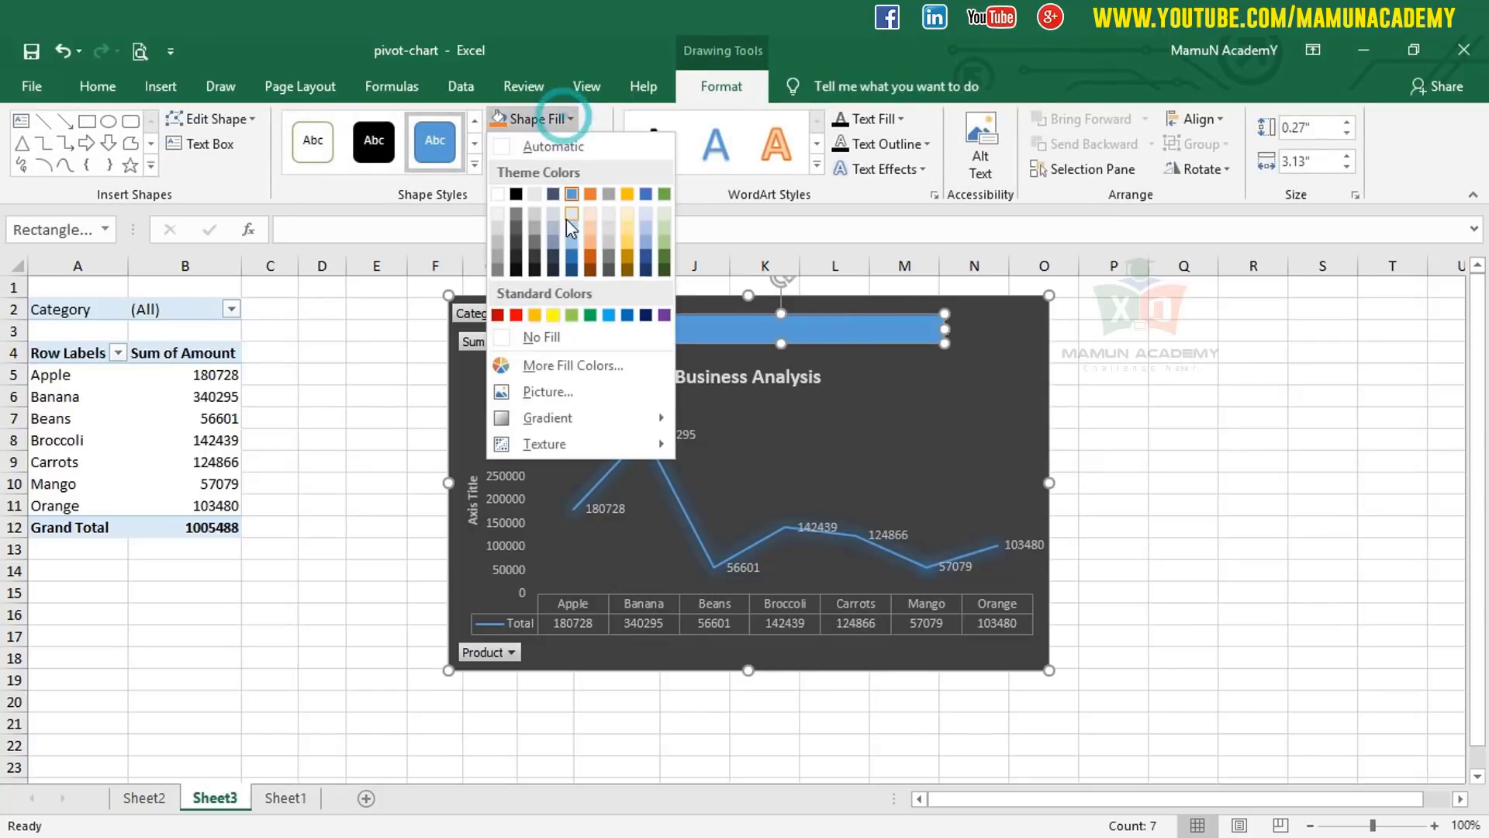
pyautogui.click(565, 202)
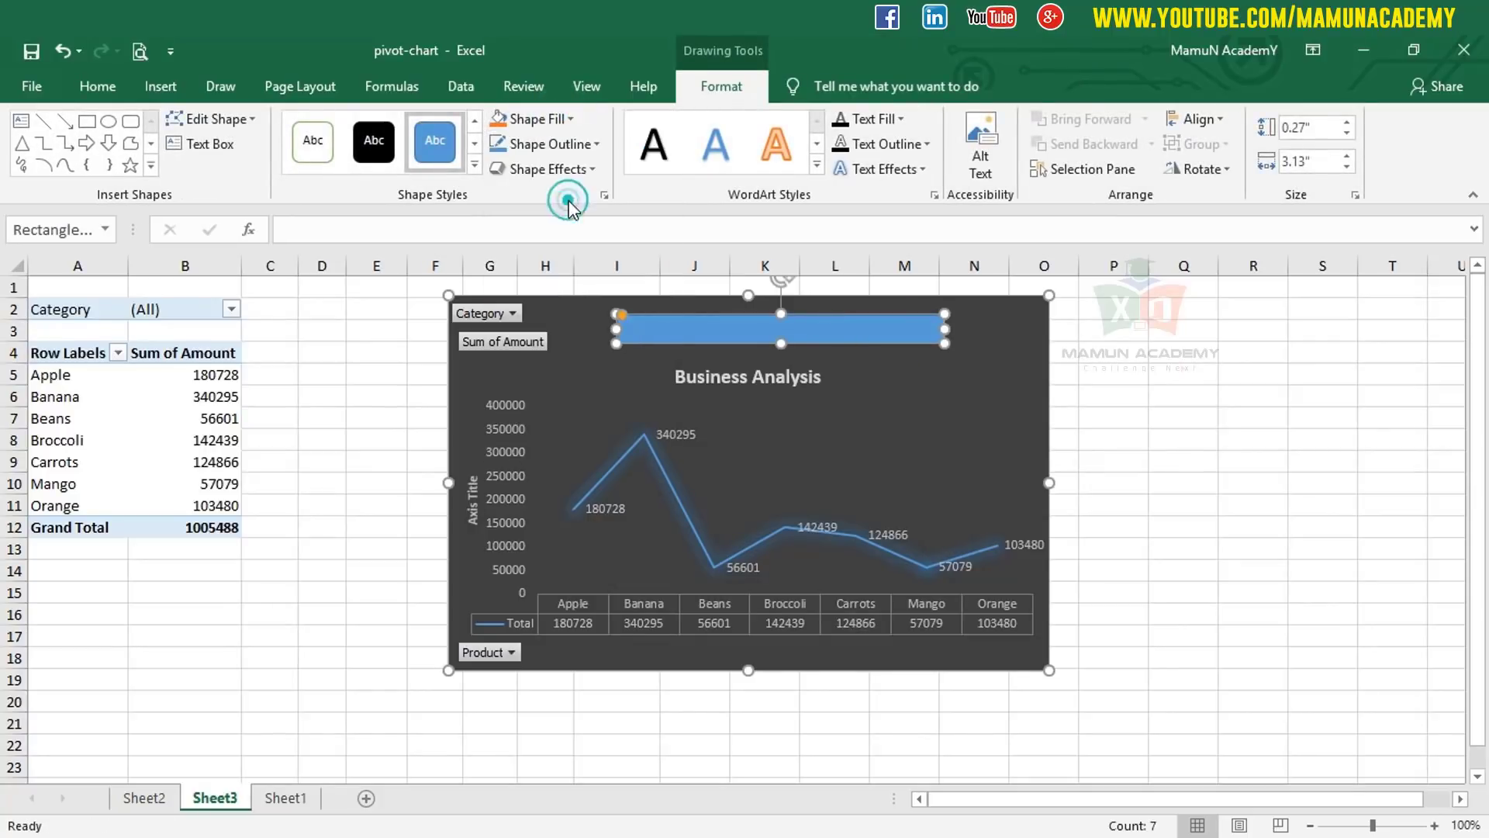
pyautogui.click(594, 144)
pyautogui.click(578, 365)
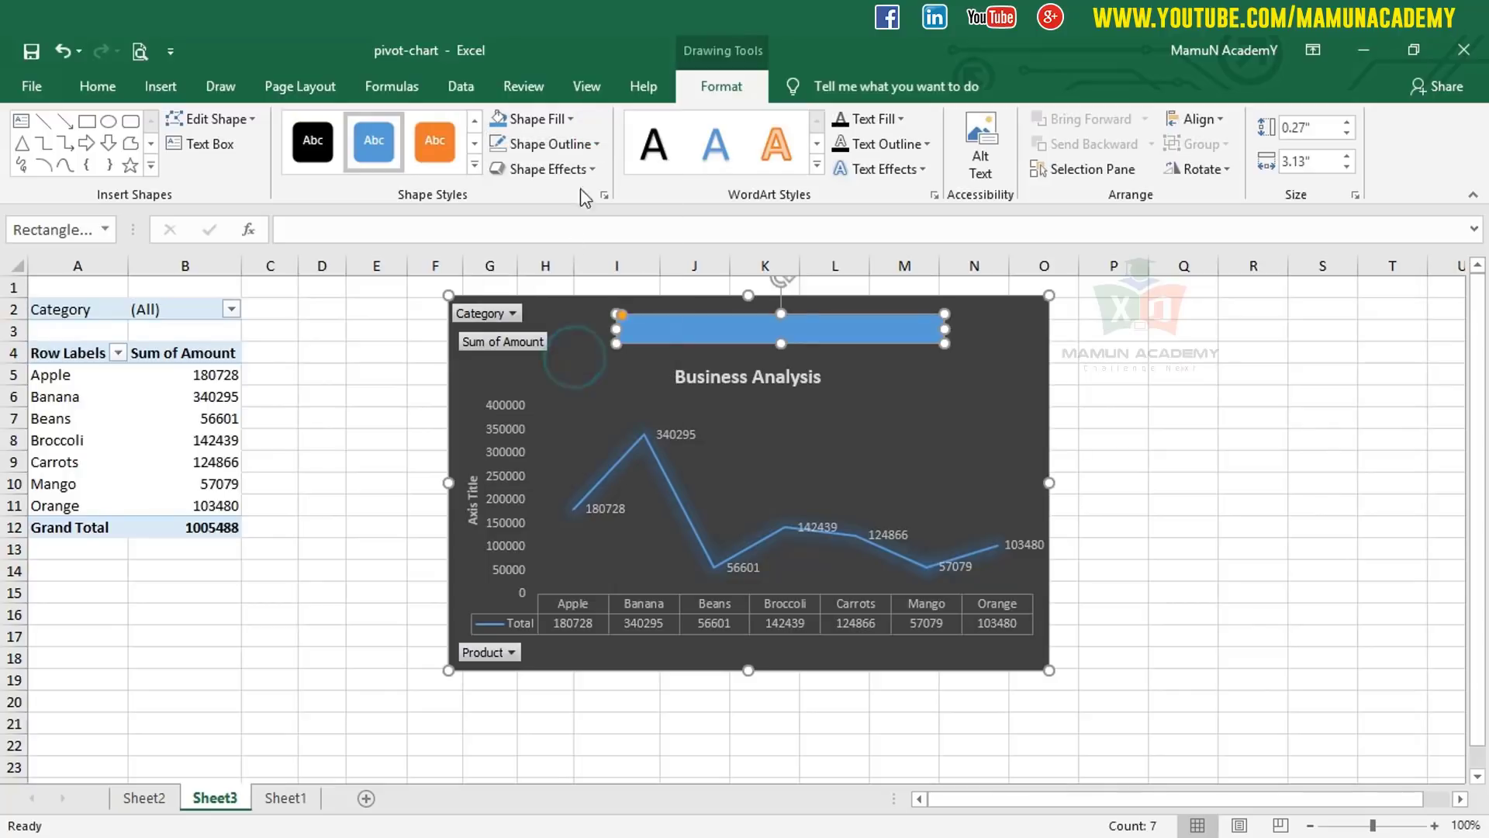
pyautogui.click(565, 120)
pyautogui.click(550, 314)
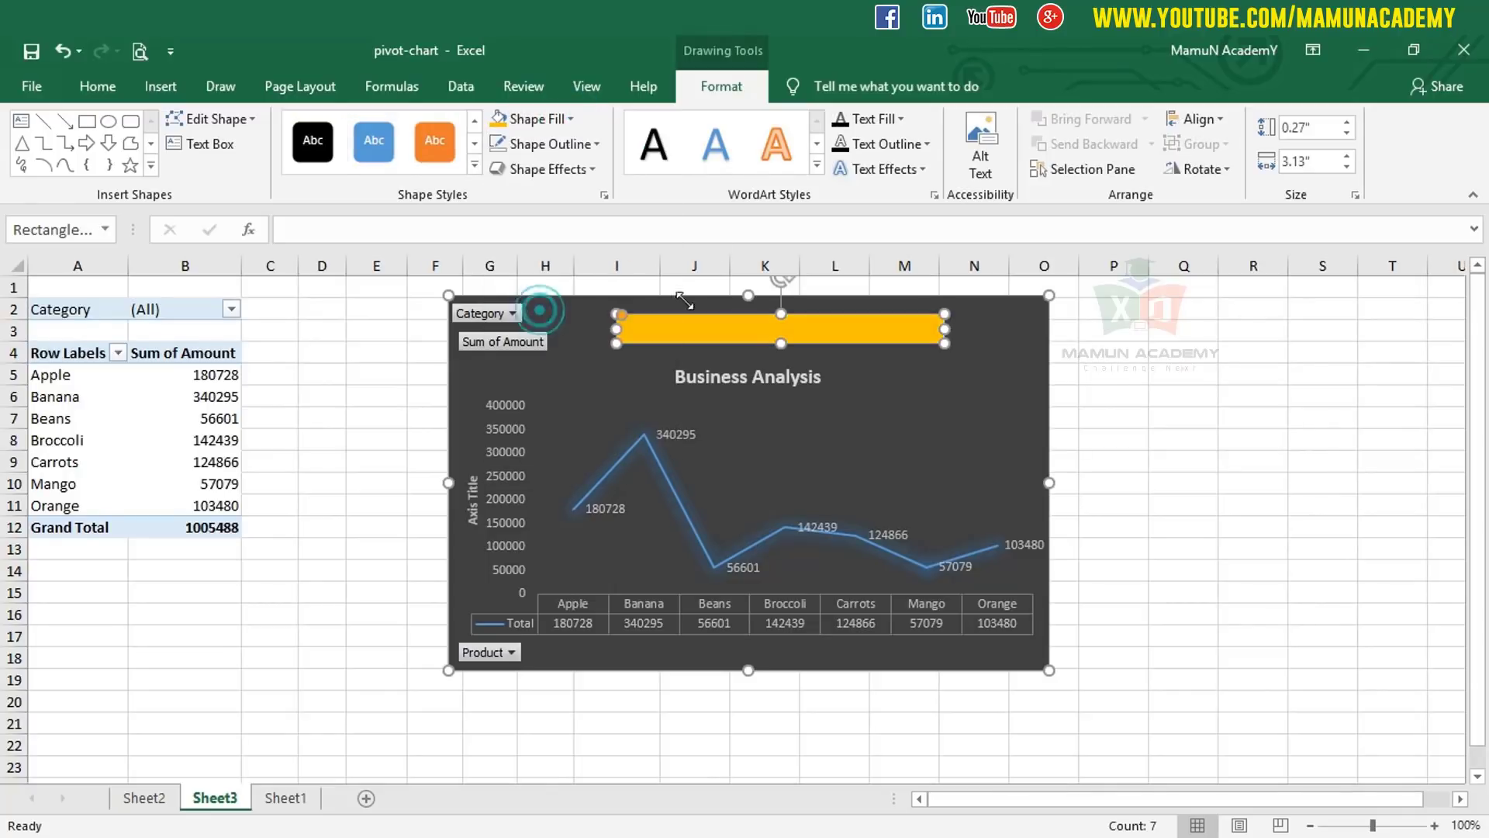
# Step: Type the channel name into the banner, make the text dark and centre it
pyautogui.rightClick(715, 329)
pyautogui.click(796, 457)
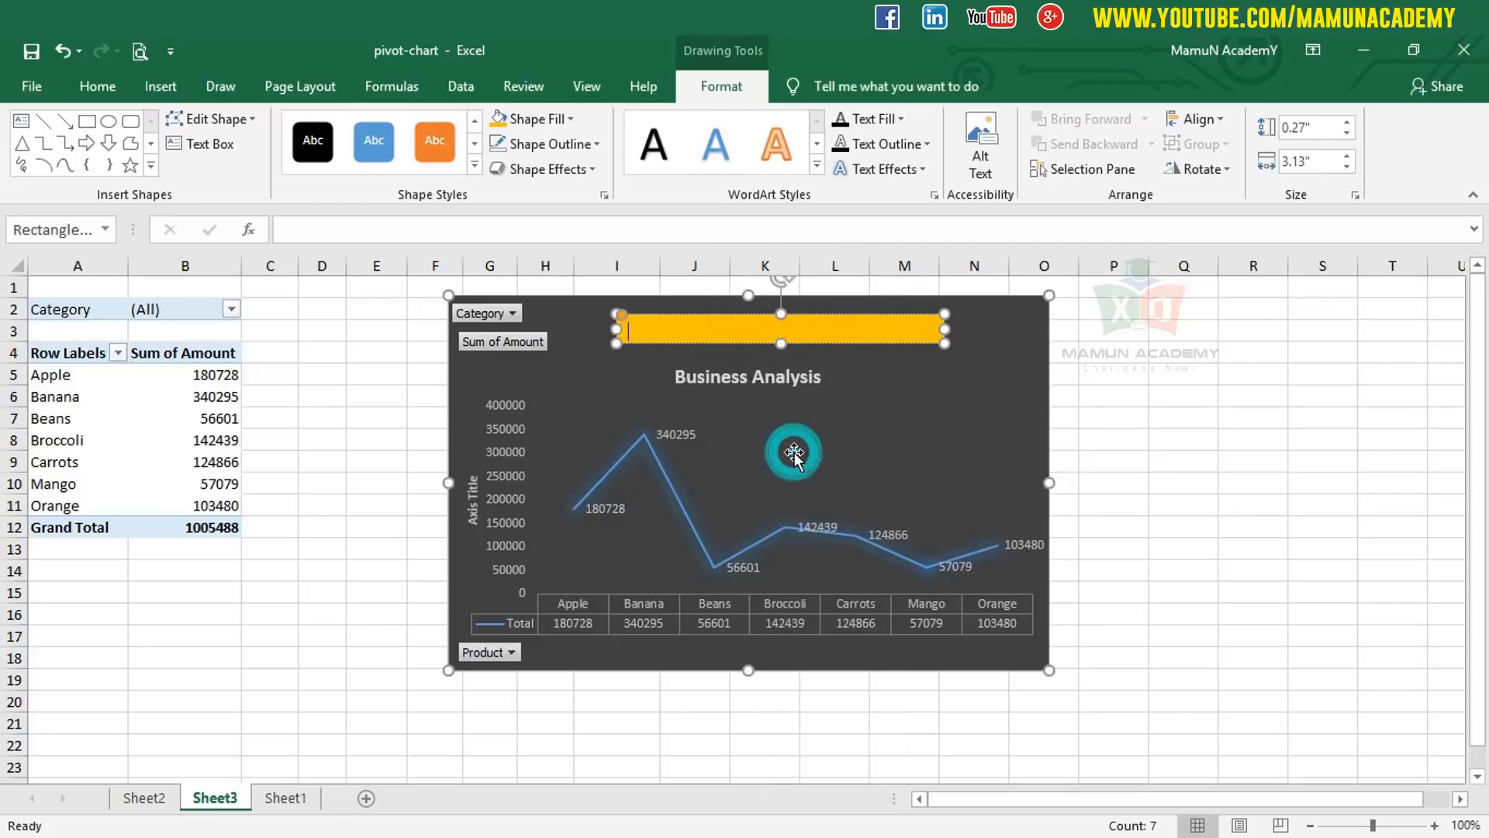
pyautogui.write('N')
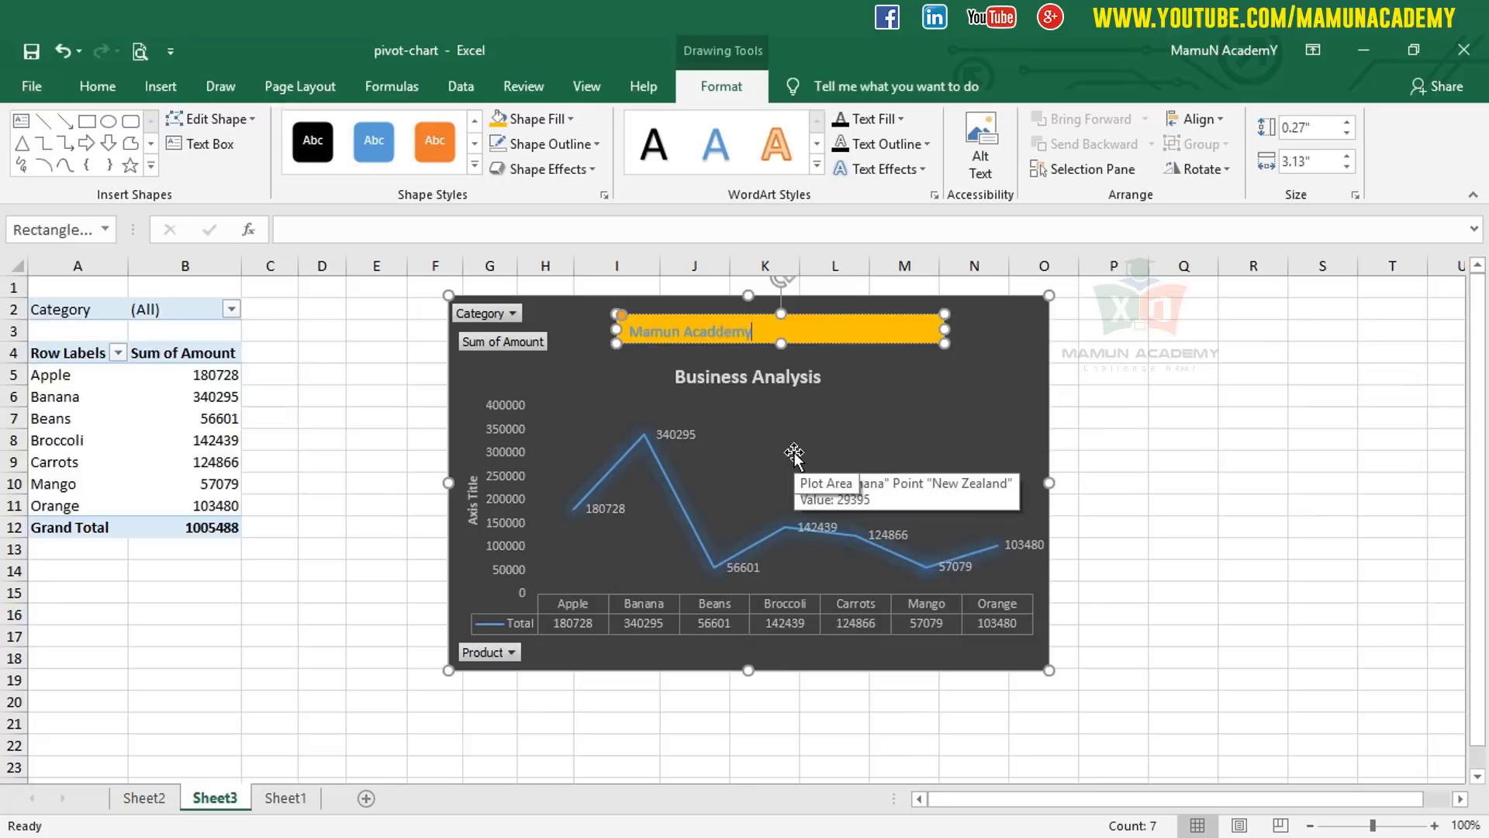
pyautogui.hotkey('ctrl', 'a')
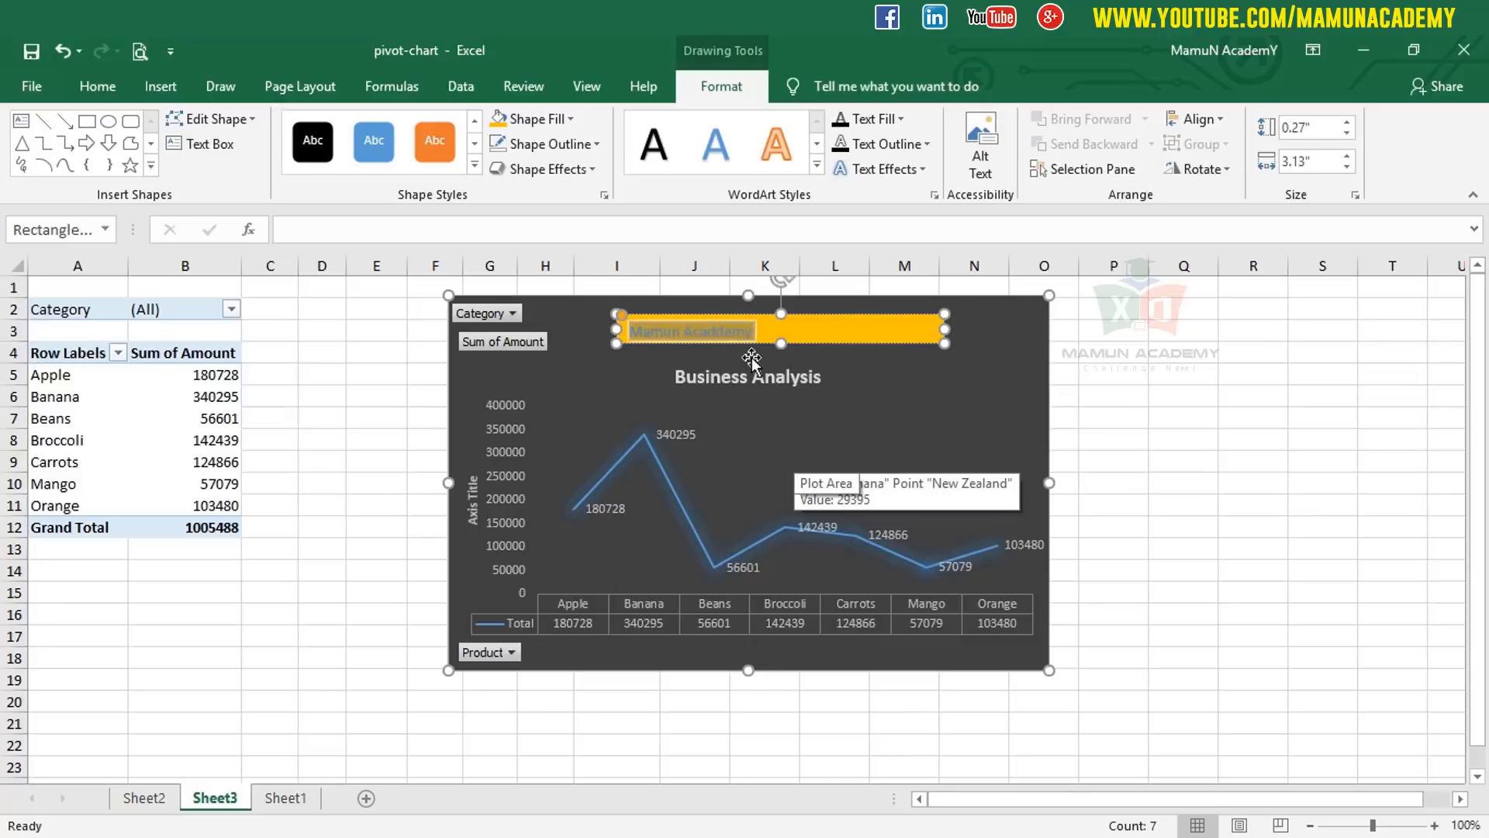
pyautogui.click(901, 120)
pyautogui.click(844, 194)
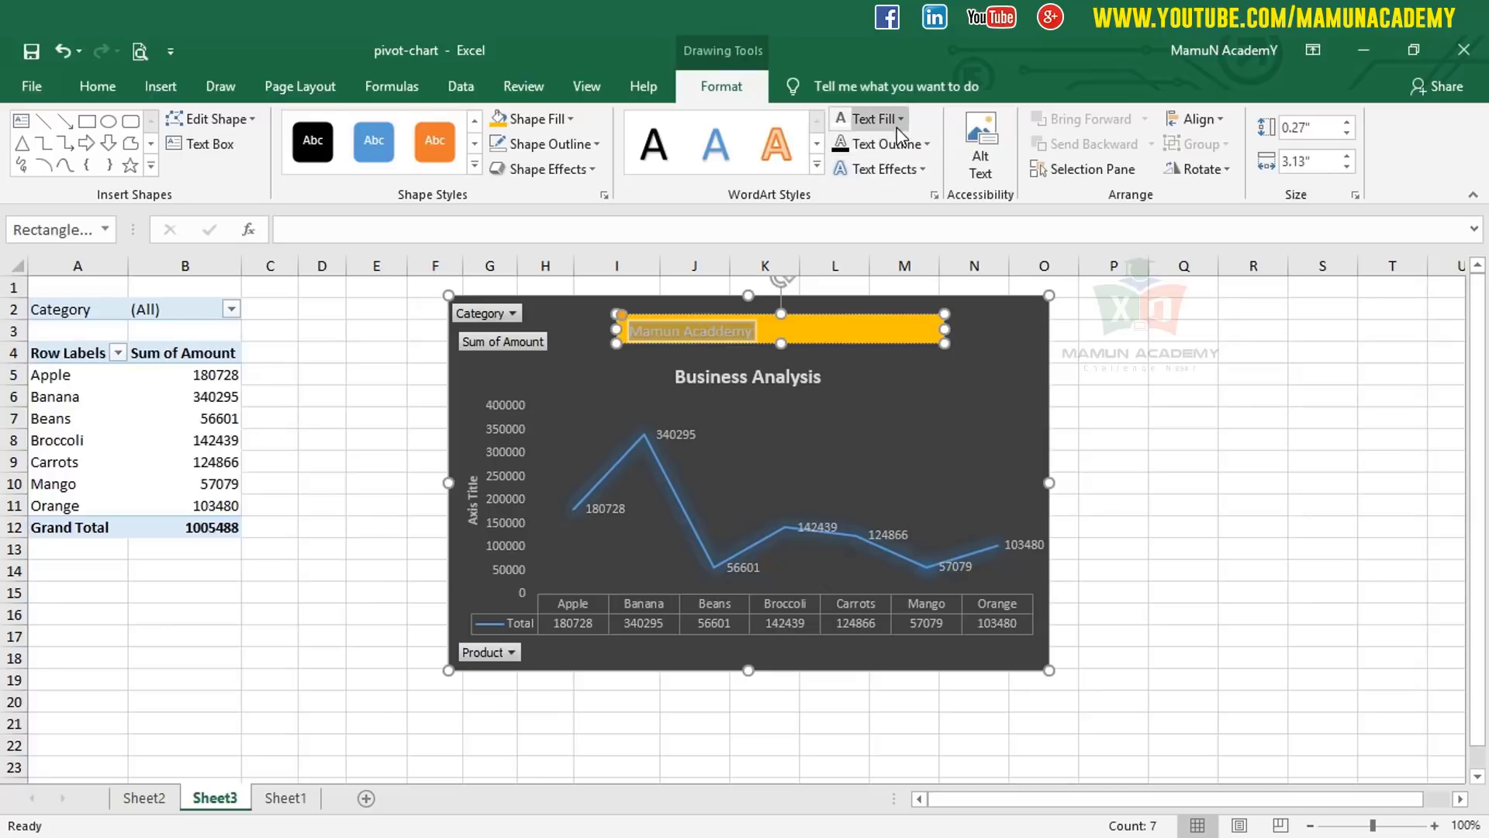
pyautogui.click(900, 120)
pyautogui.click(862, 194)
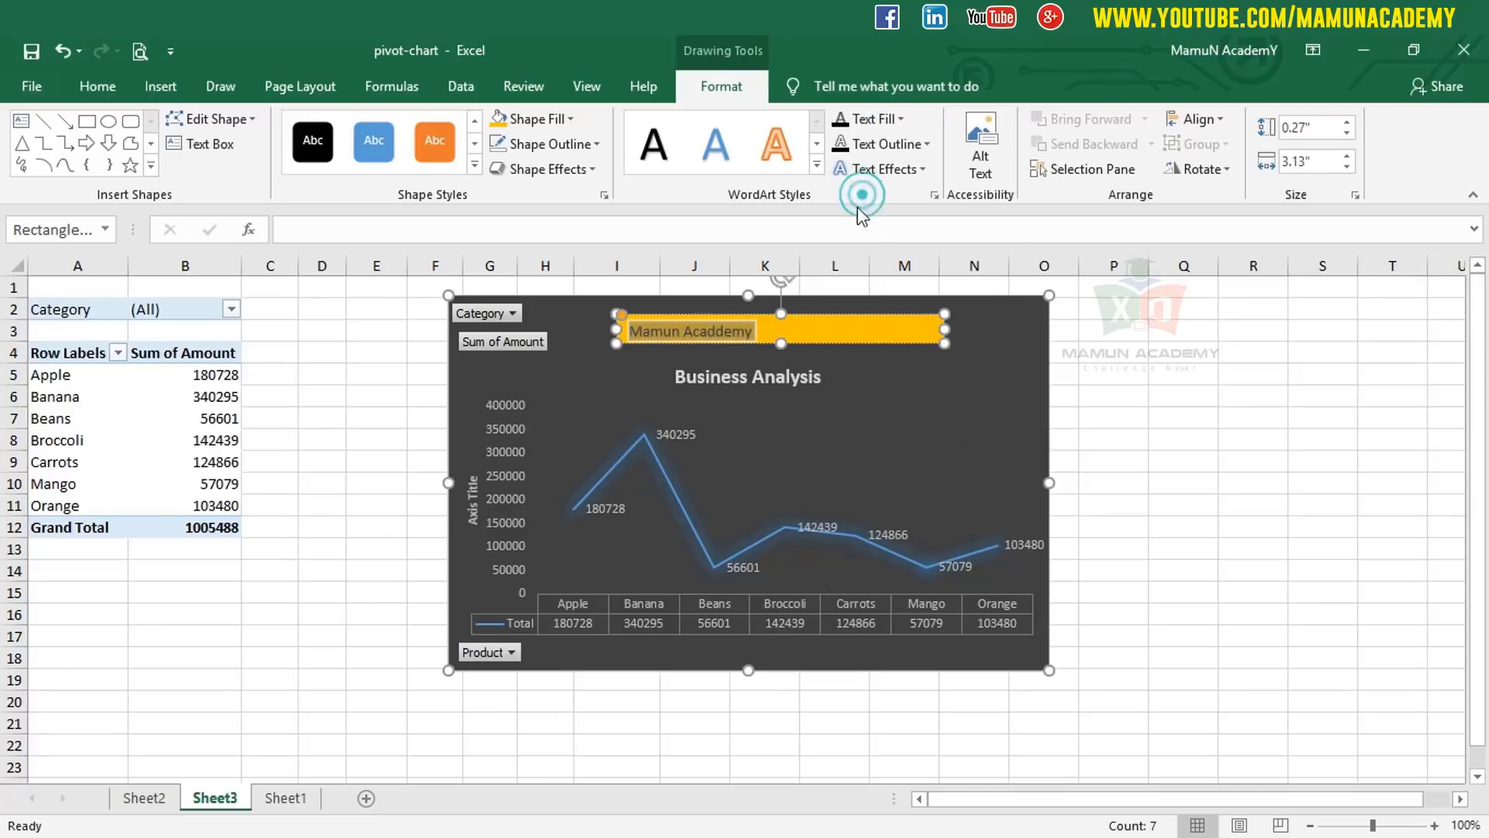
pyautogui.click(94, 86)
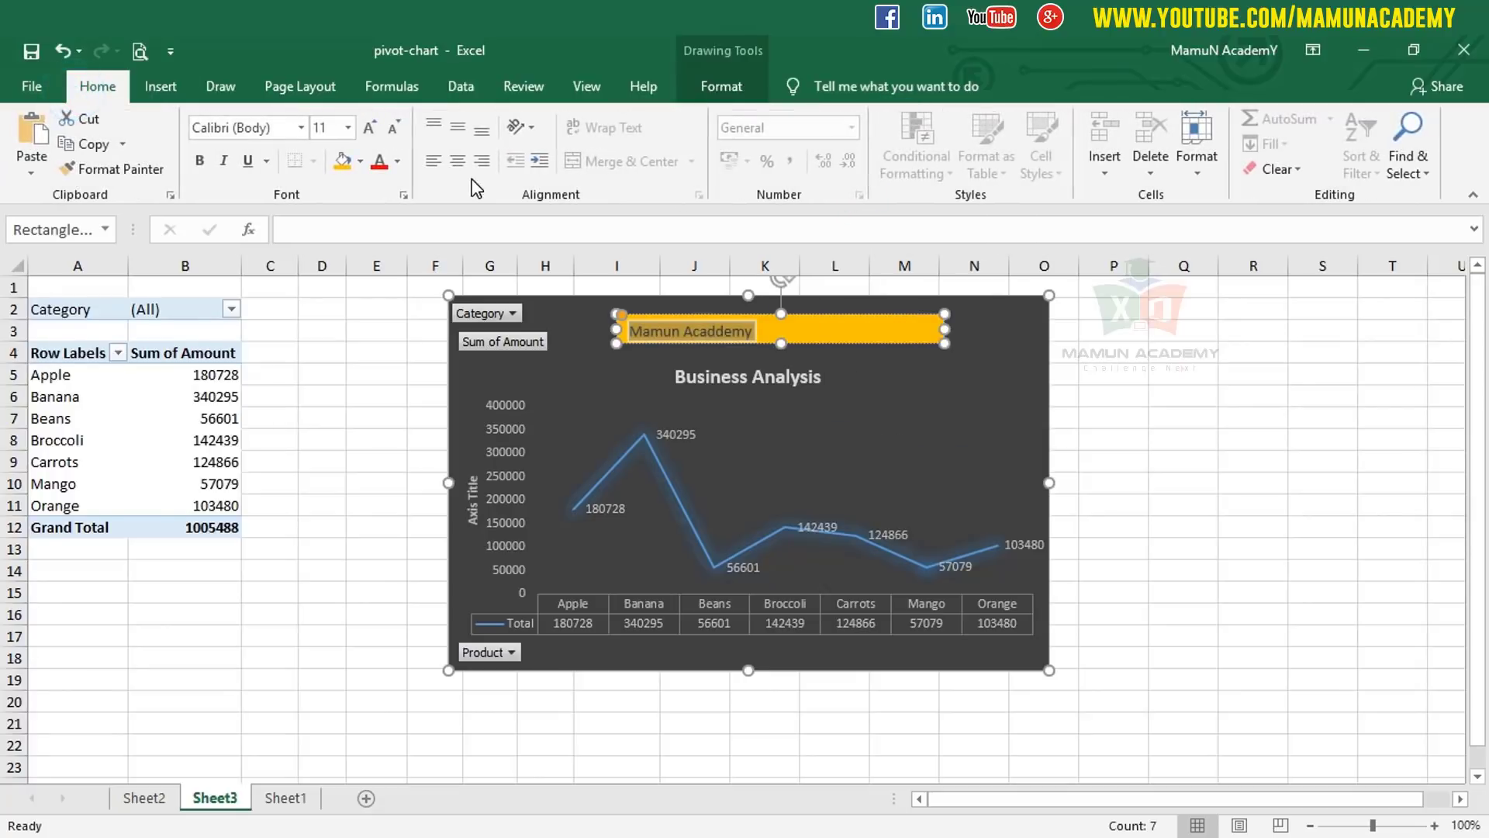
pyautogui.click(457, 161)
pyautogui.click(979, 407)
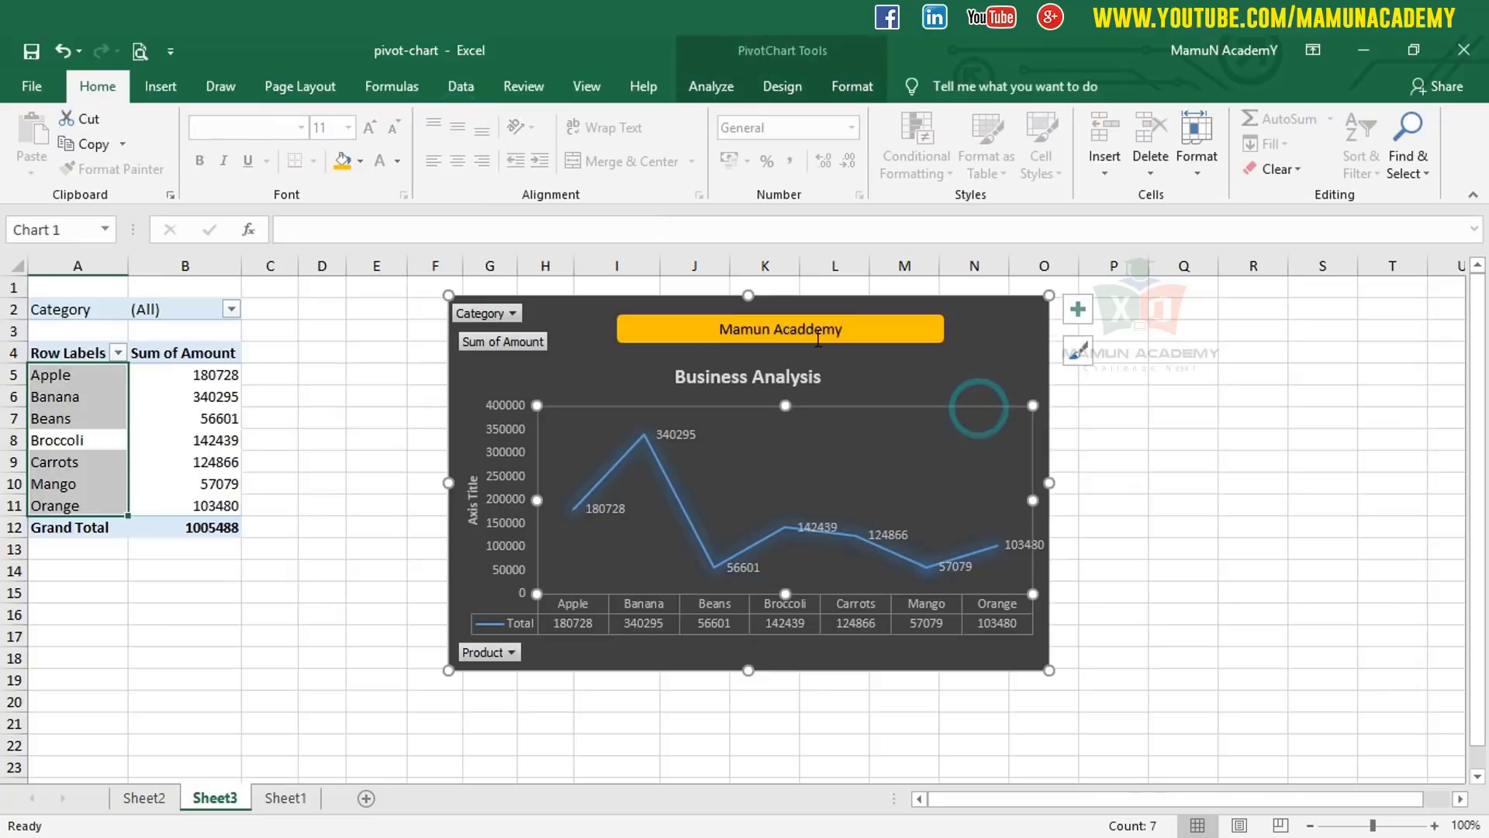
# Step: Check the banner's text effects options and close them without applying any
pyautogui.click(855, 318)
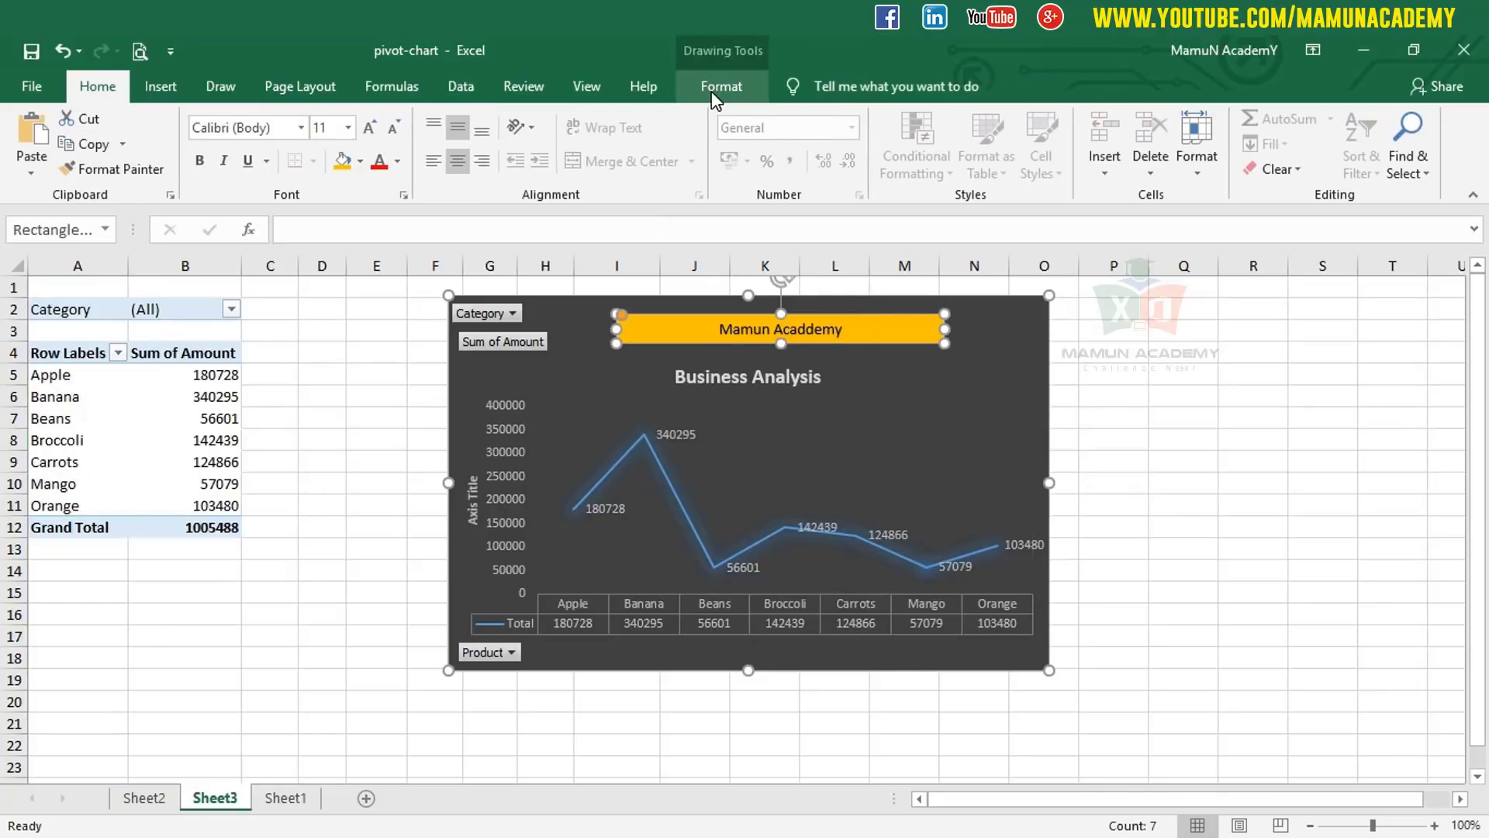
pyautogui.click(714, 91)
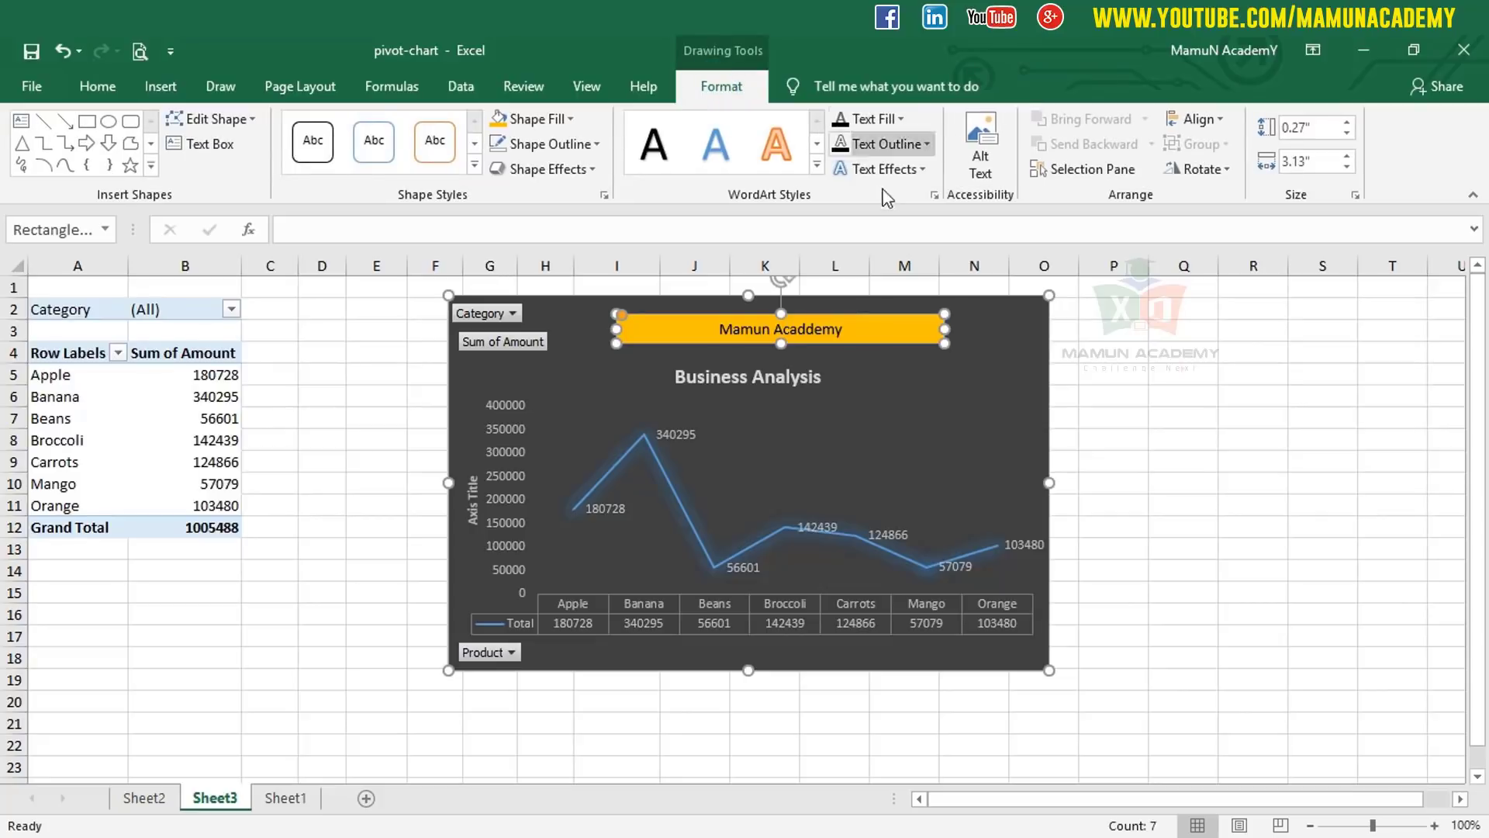
pyautogui.click(923, 169)
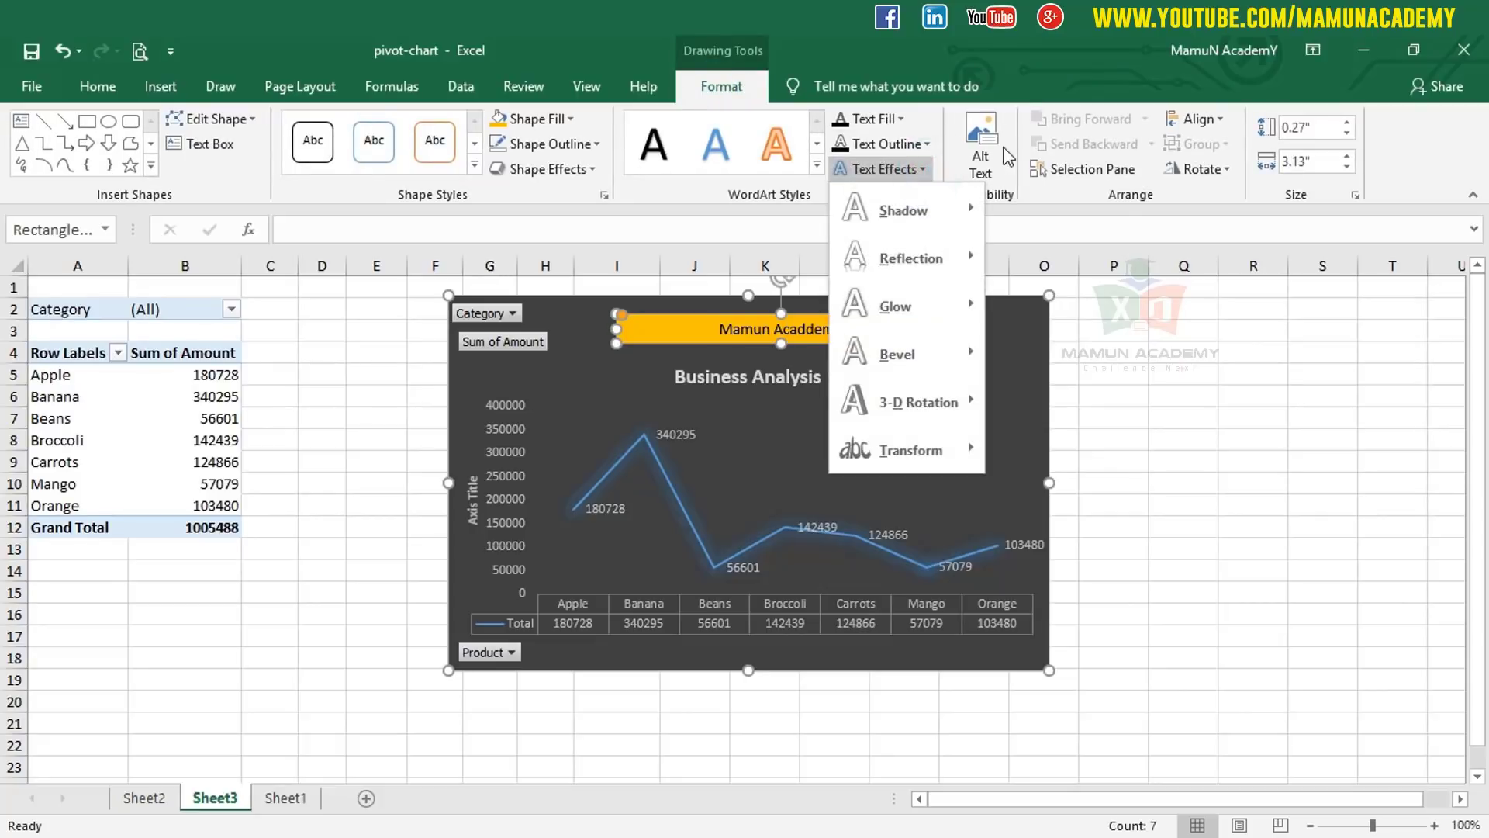
pyautogui.click(1040, 34)
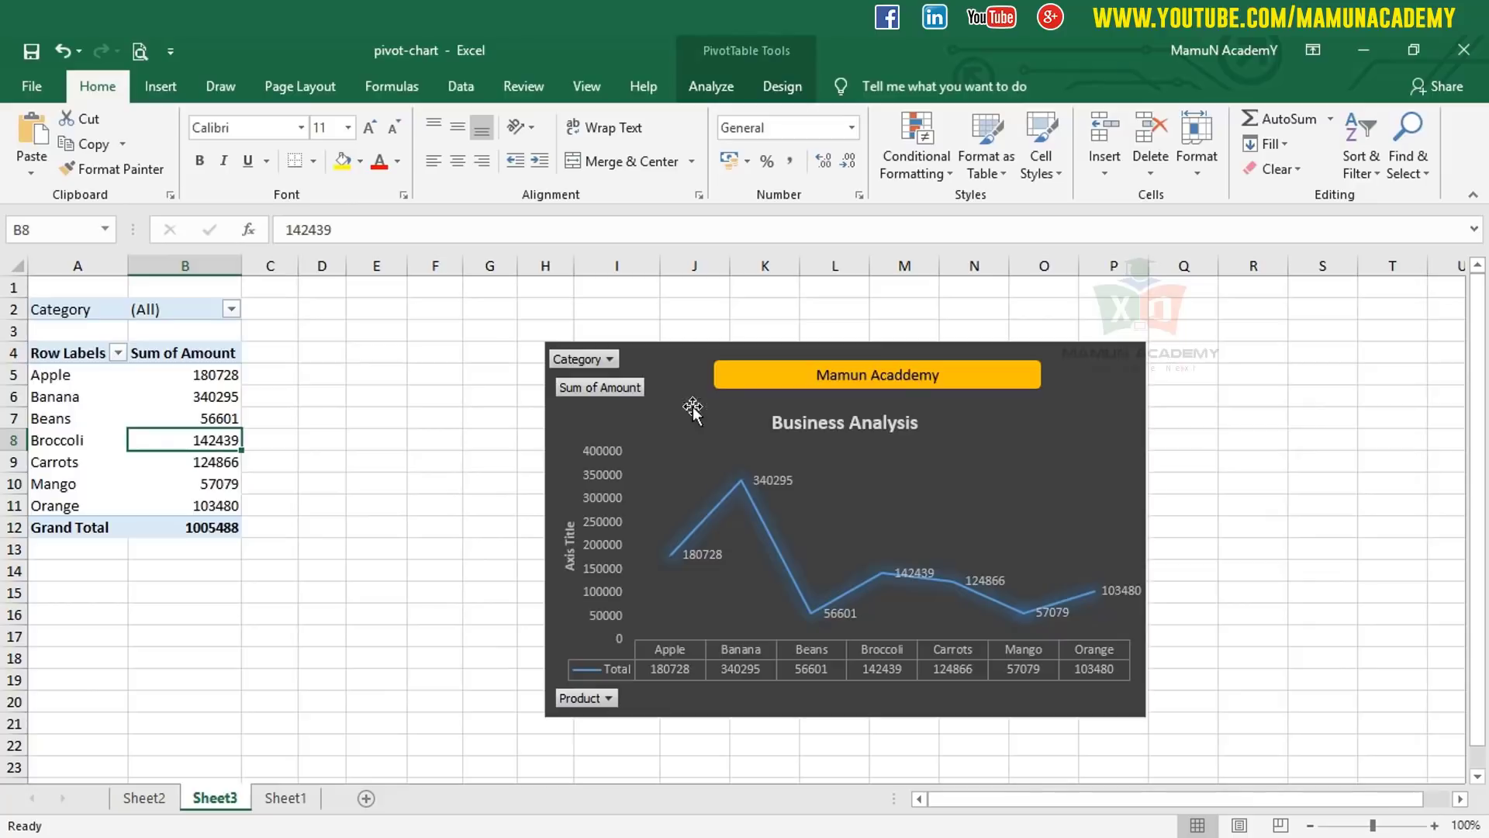
# Step: Select the whole PivotChart area and delete the chart from Sheet3
pyautogui.click(617, 495)
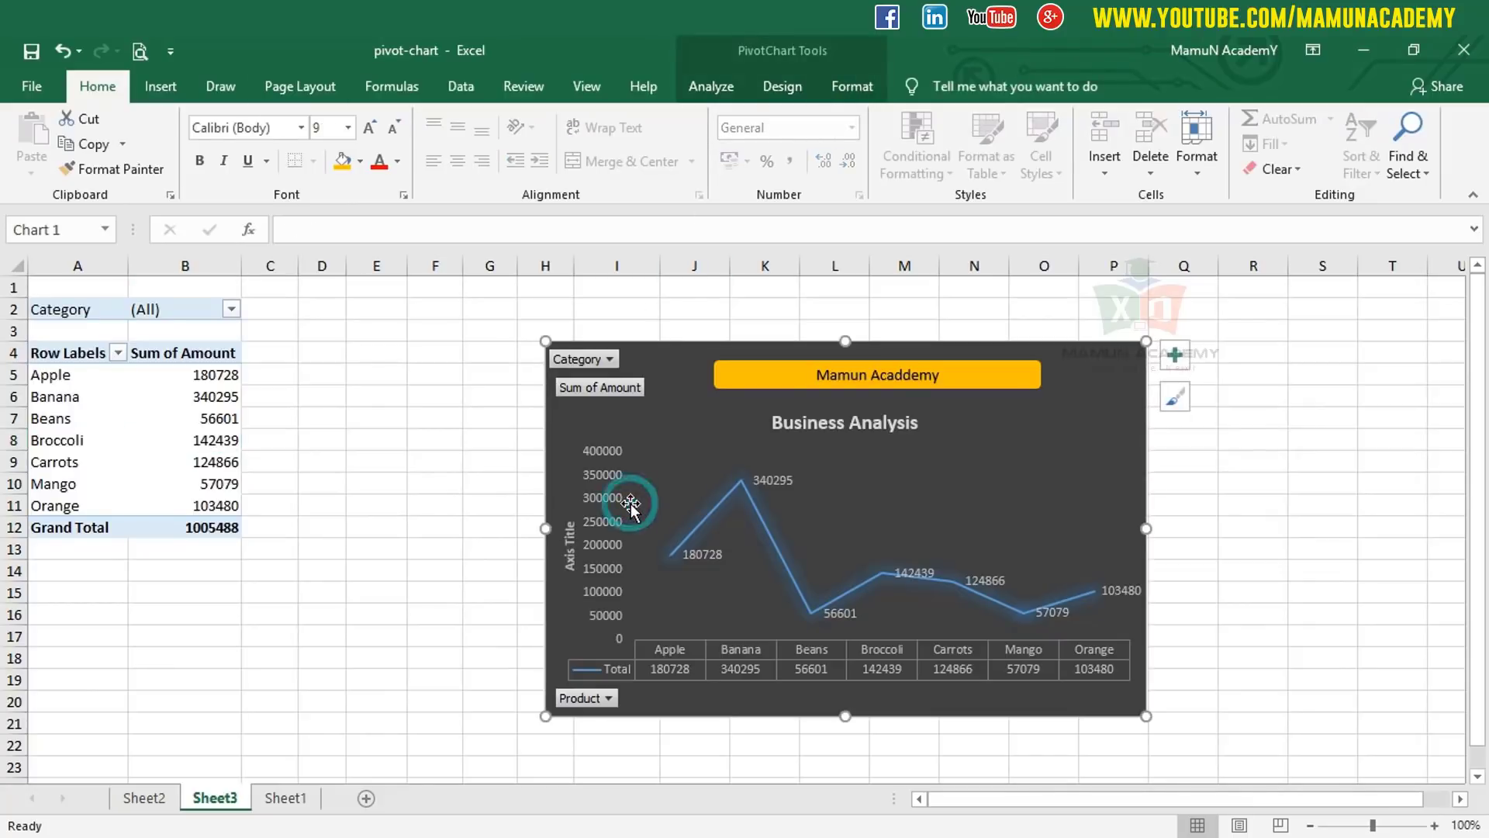
pyautogui.click(721, 90)
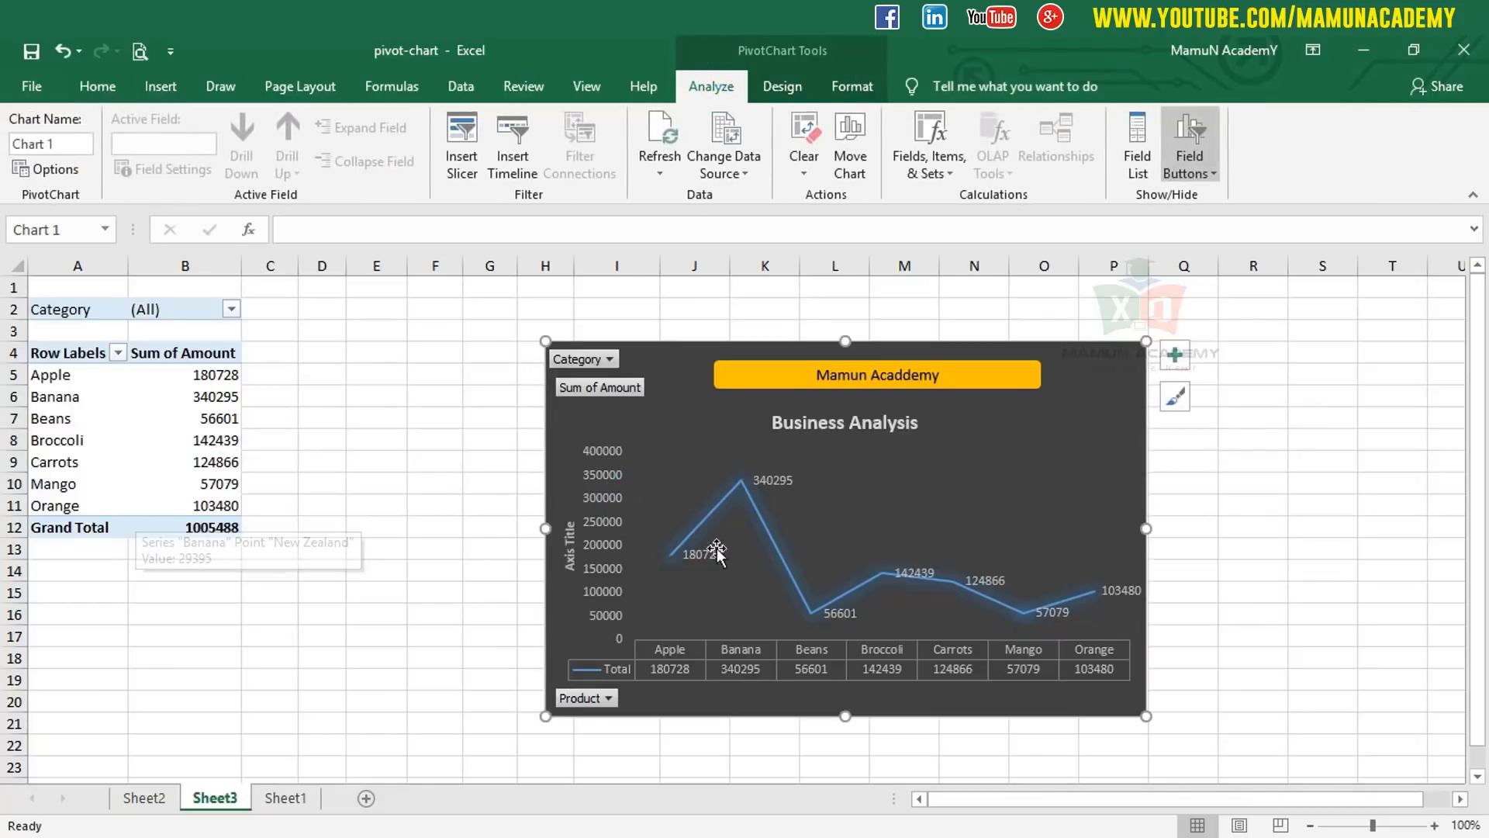
pyautogui.click(782, 86)
pyautogui.click(852, 87)
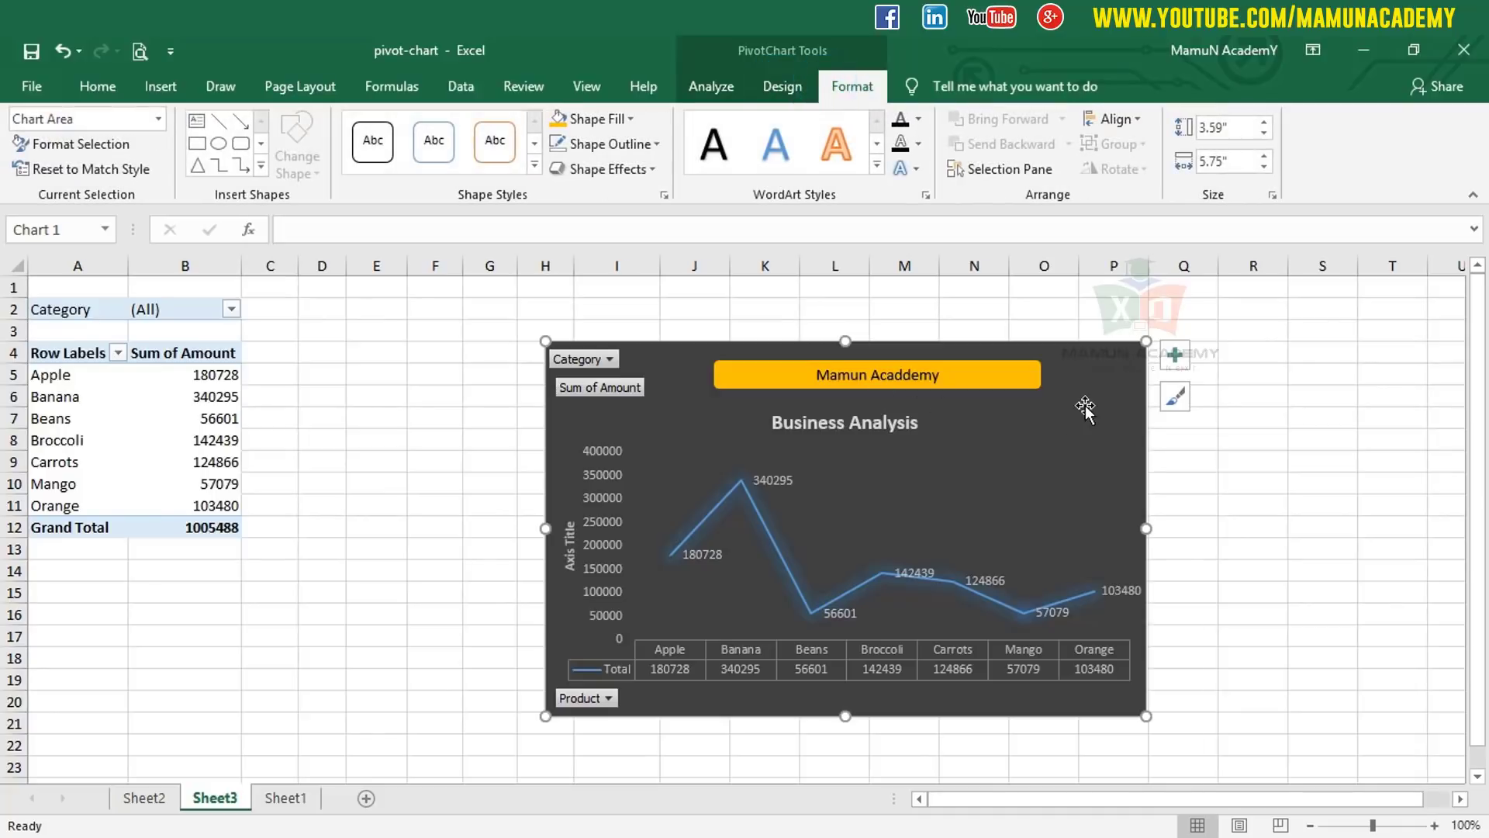
pyautogui.click(1089, 404)
pyautogui.press('Delete')
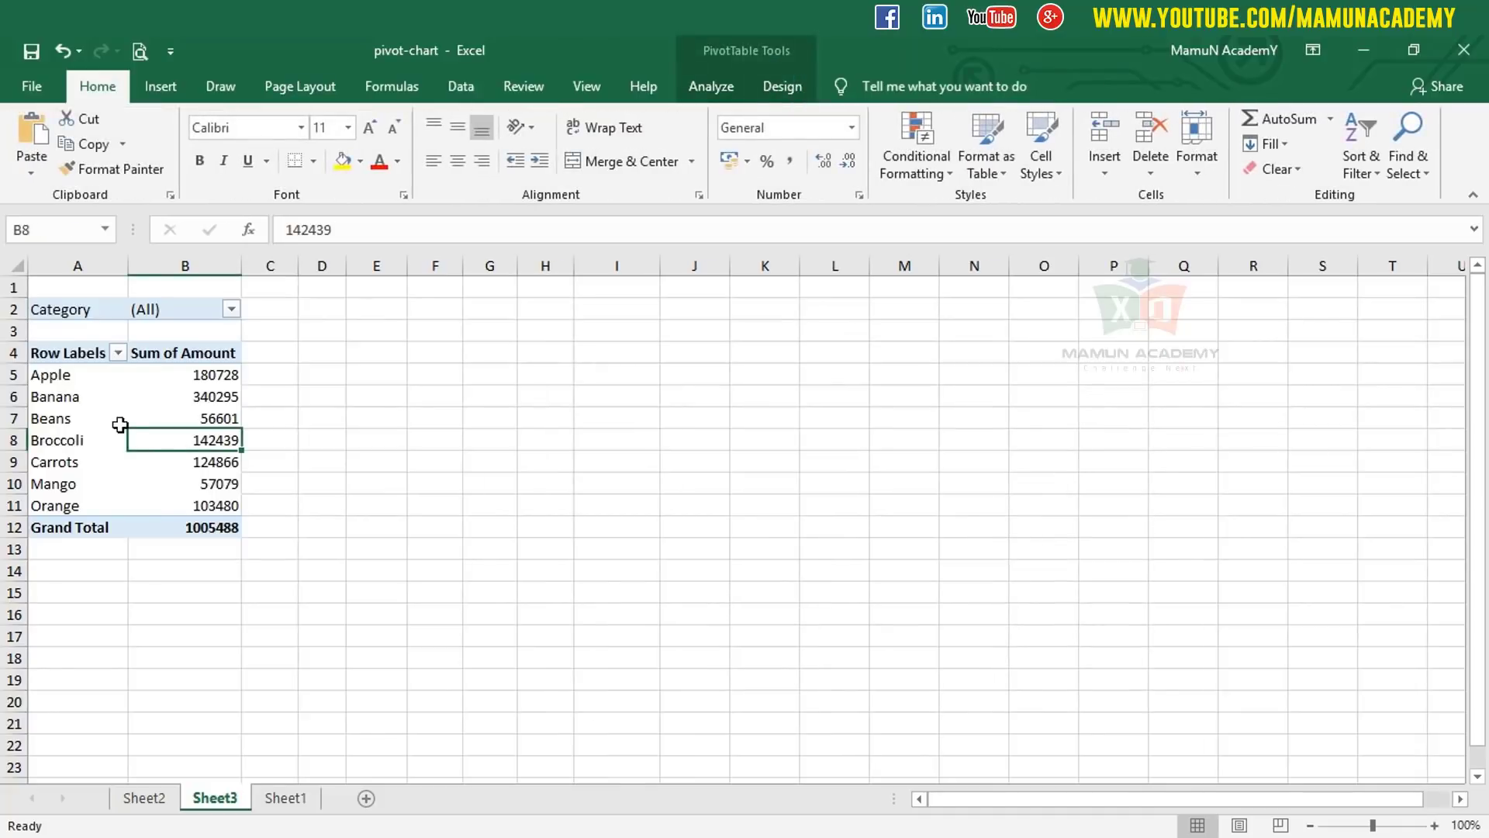
# Step: From a cell in the pivot table, start a PivotChart with Clustered Column preselected
pyautogui.click(120, 424)
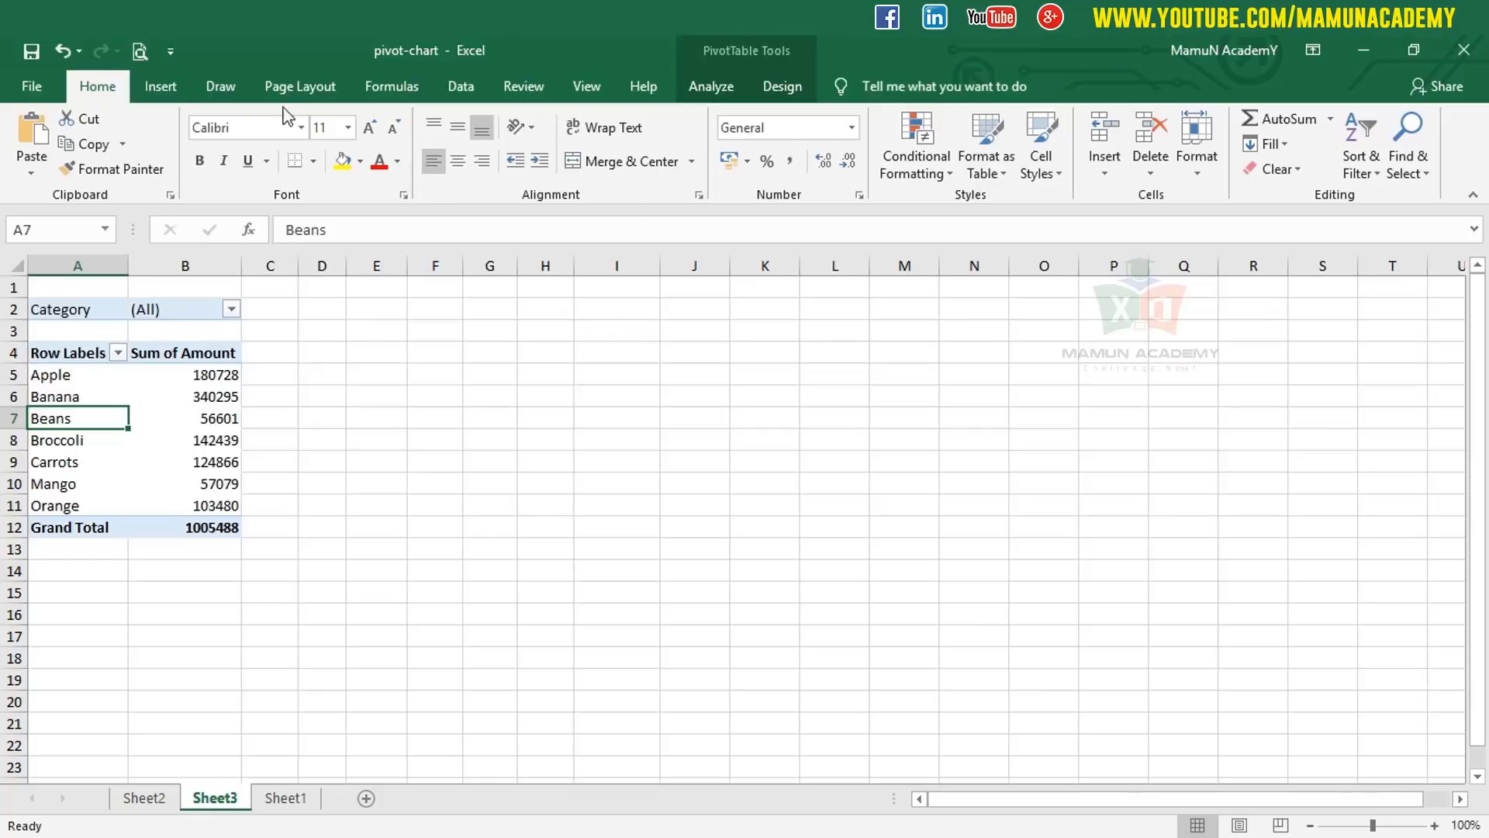
pyautogui.click(161, 86)
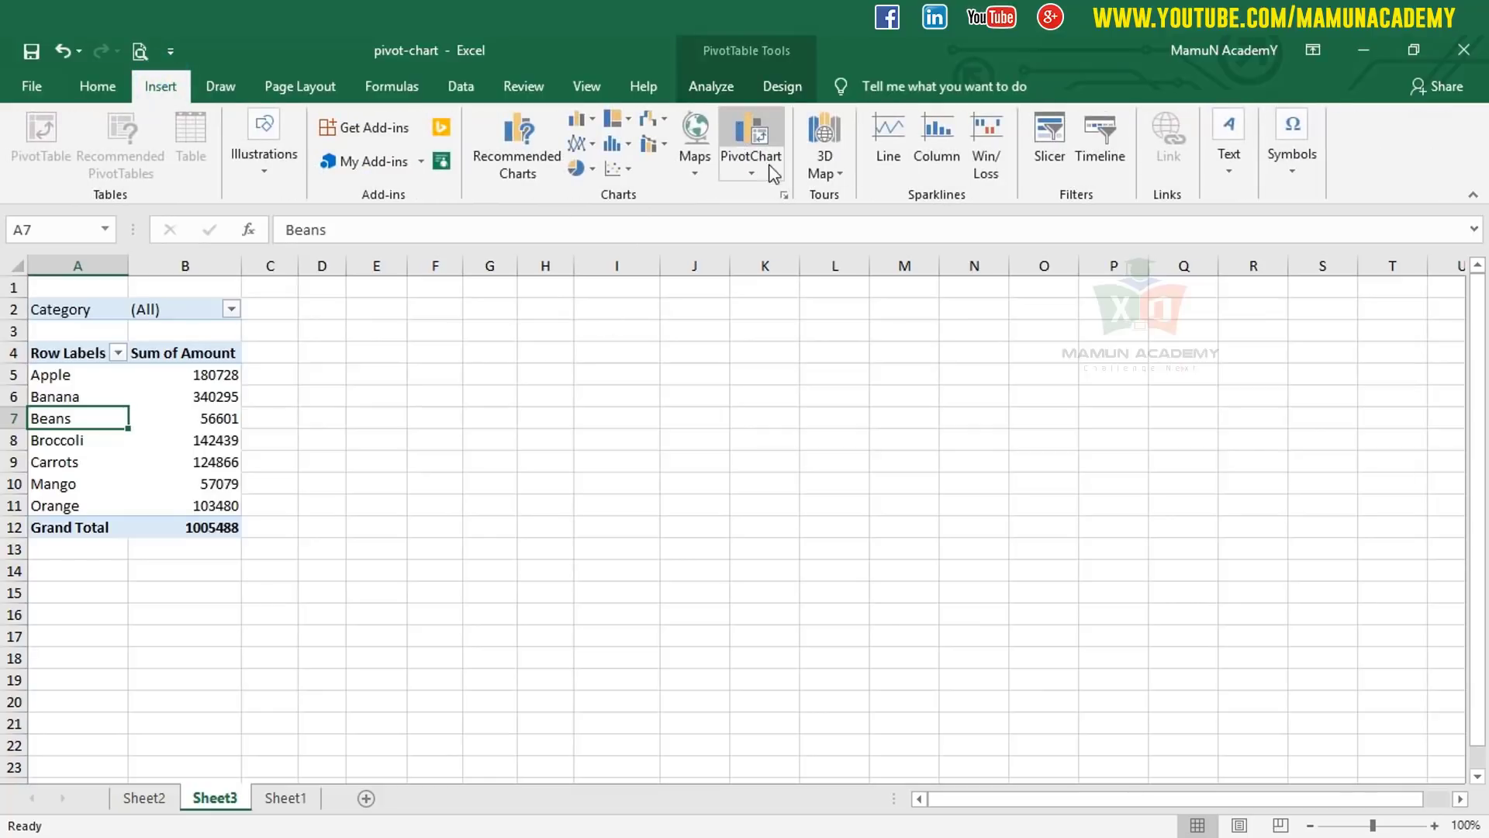
pyautogui.click(737, 456)
pyautogui.click(166, 433)
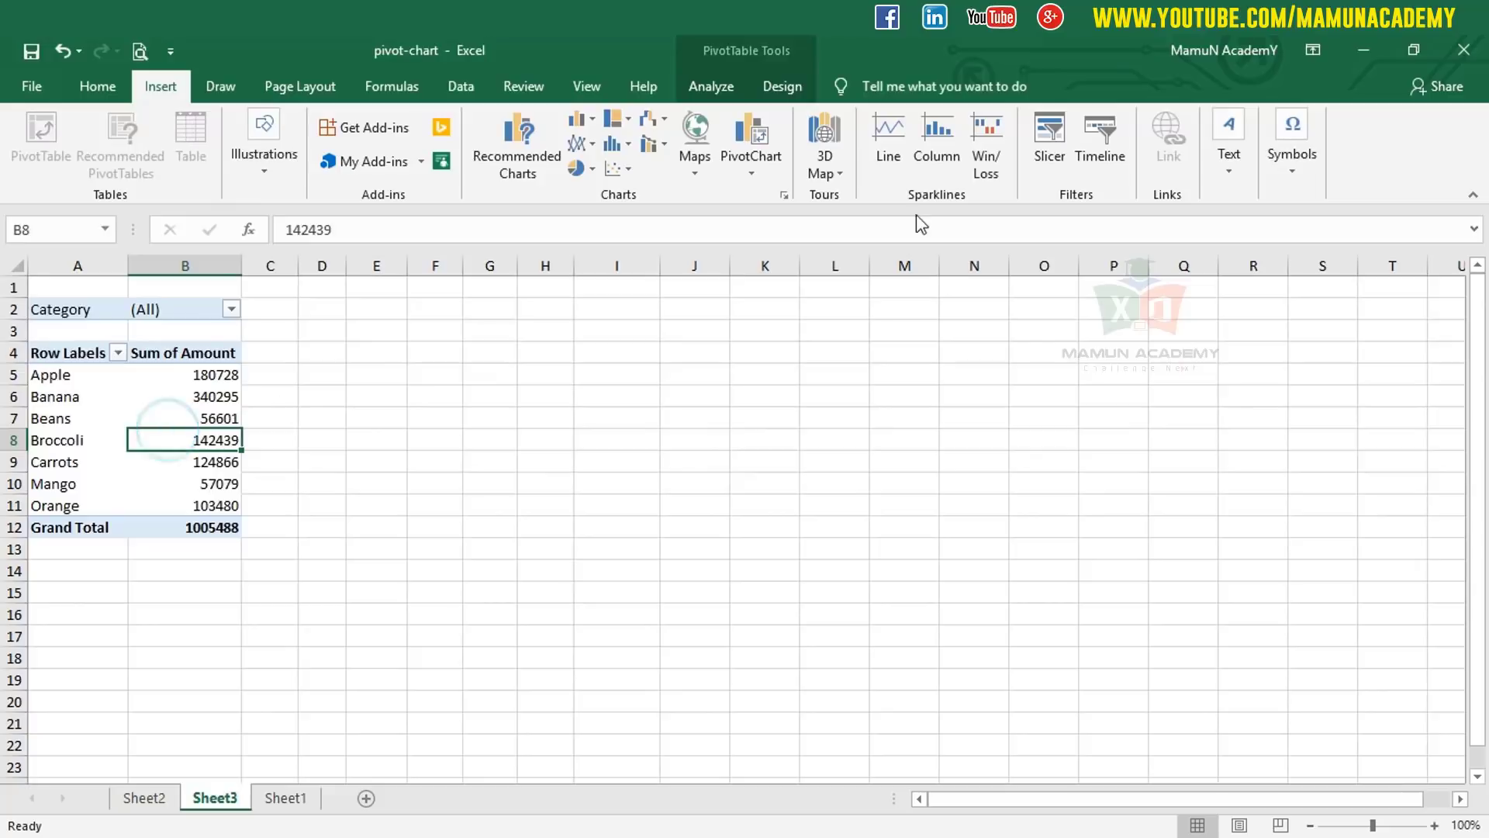
pyautogui.click(711, 86)
pyautogui.click(1337, 118)
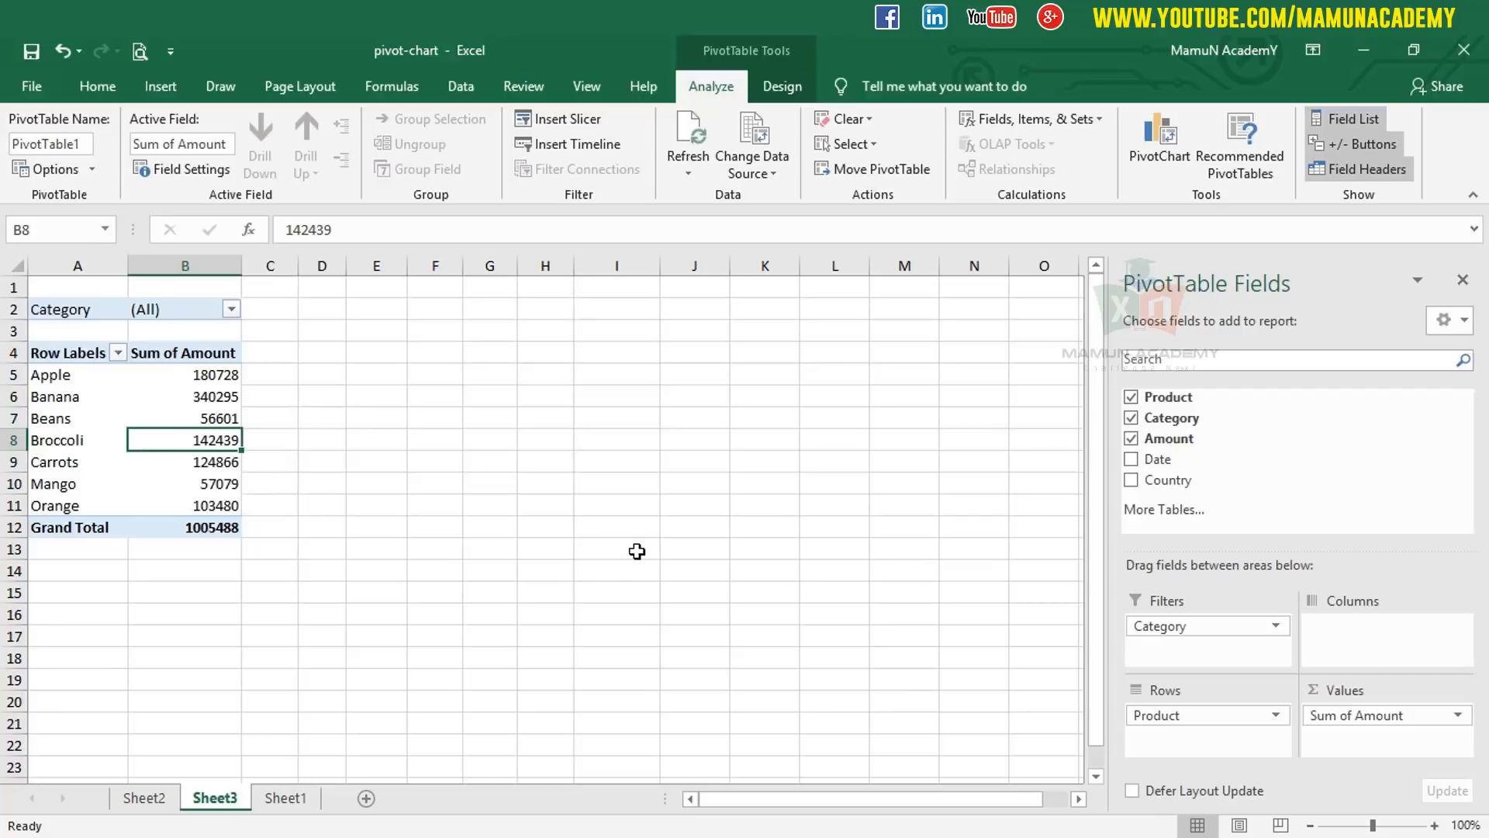
pyautogui.click(164, 403)
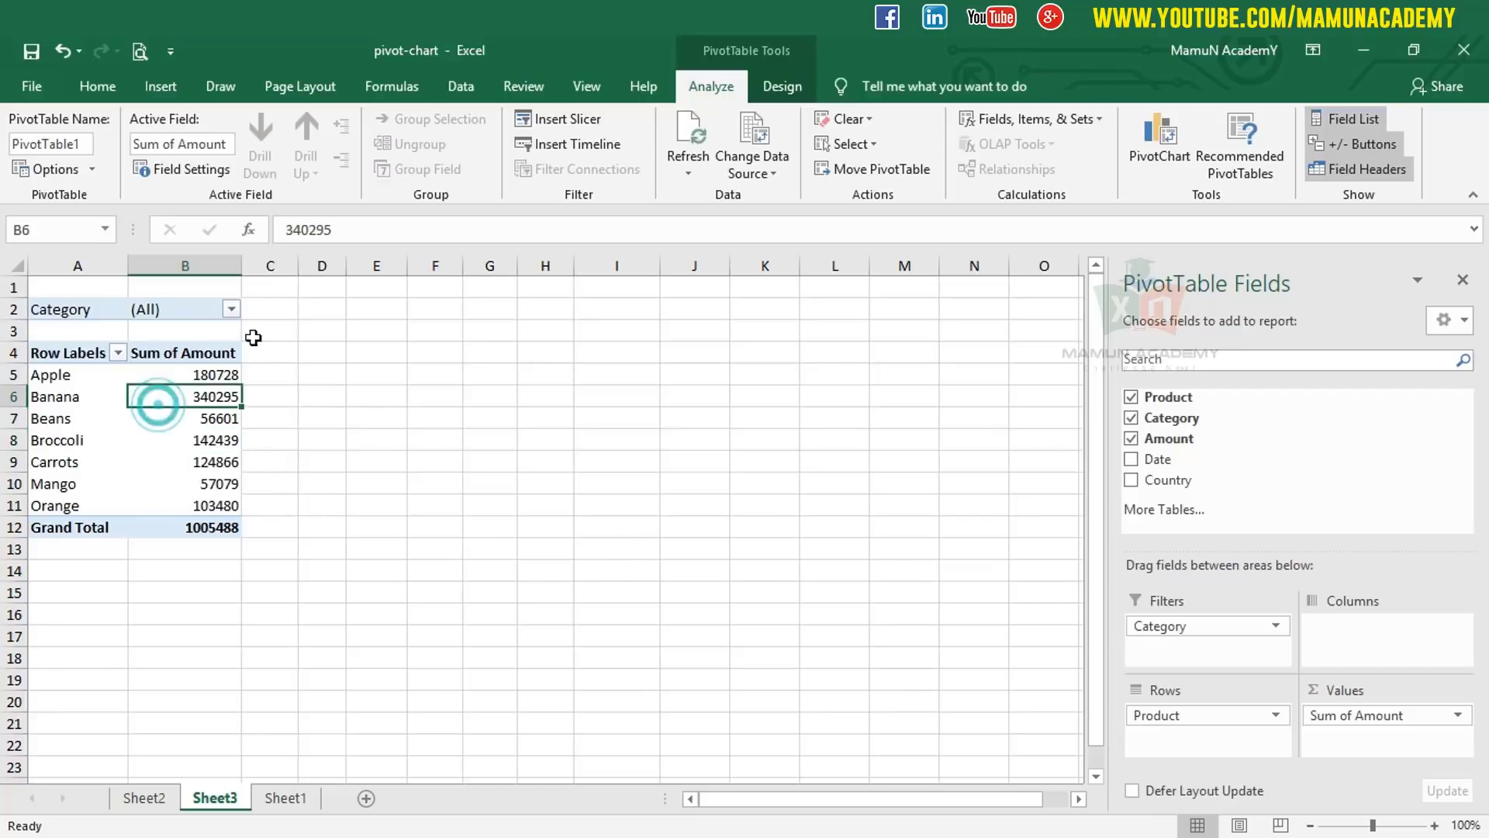
pyautogui.click(1148, 140)
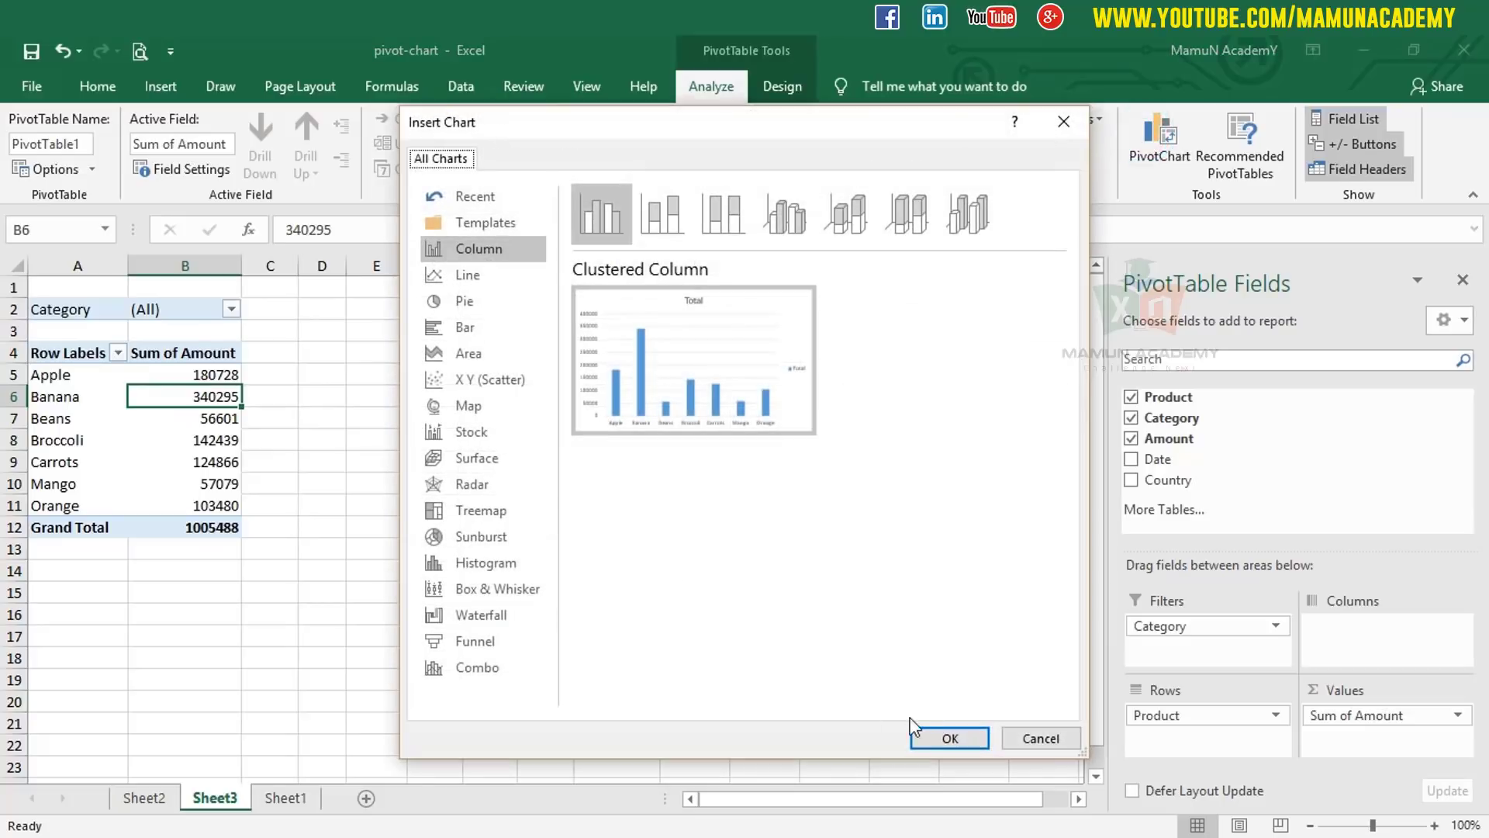
# Step: Create the clustered column chart beside the table, then filter Banana out and back in
pyautogui.click(943, 733)
pyautogui.moveTo(637, 401); pyautogui.dragTo(797, 358)
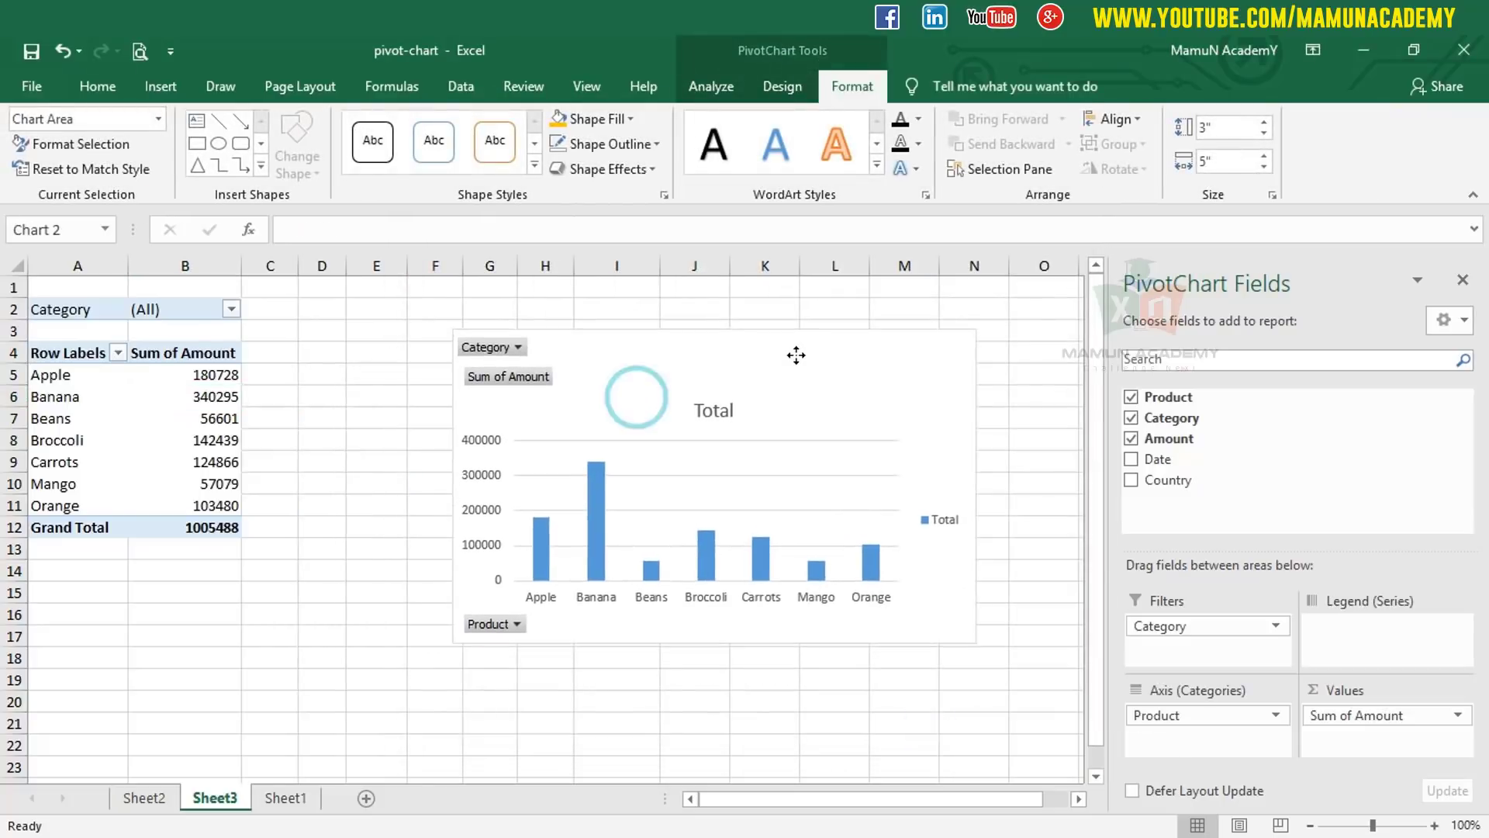
pyautogui.click(514, 624)
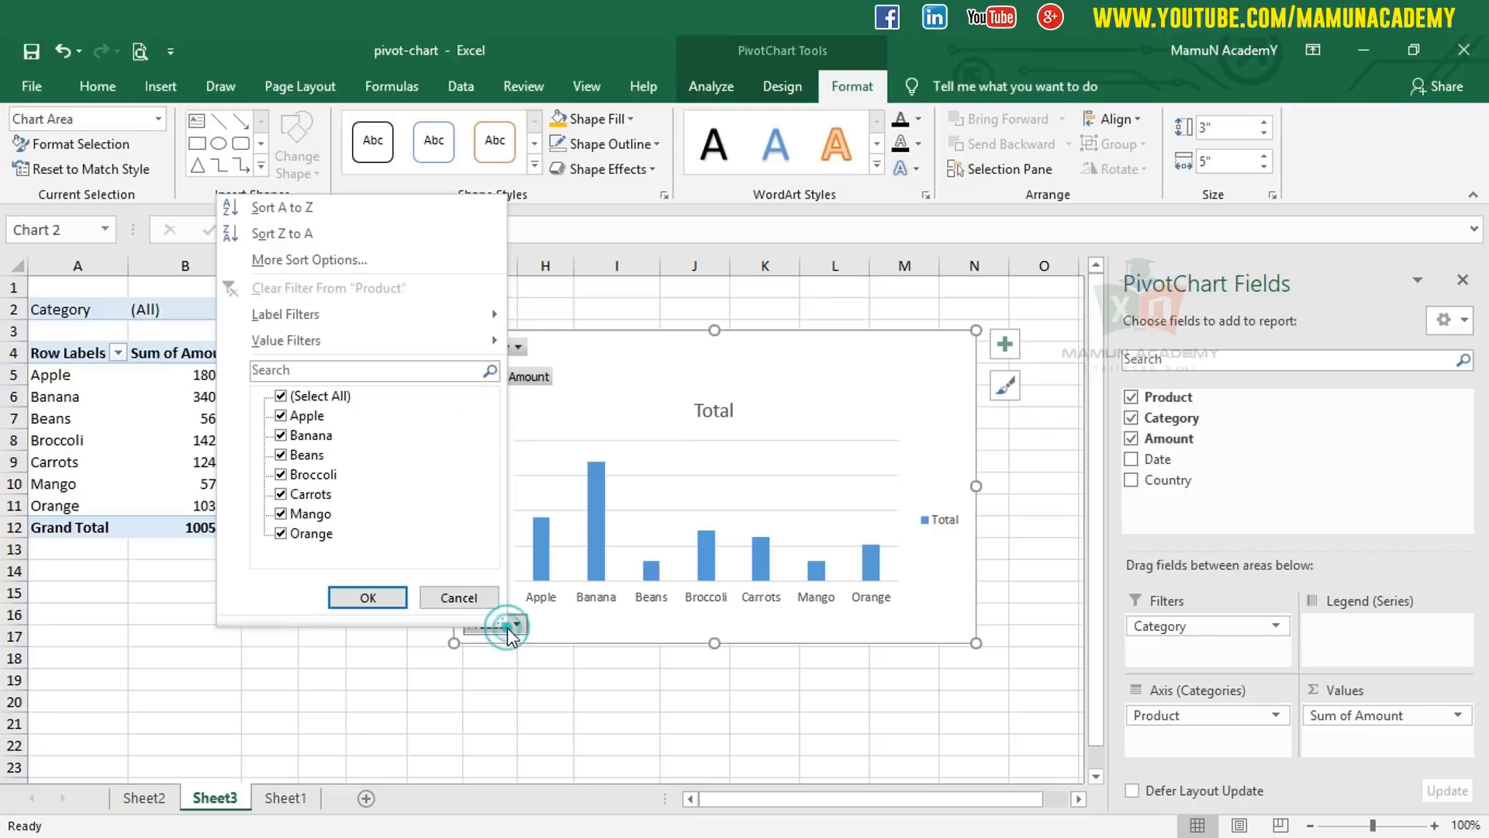
pyautogui.click(280, 435)
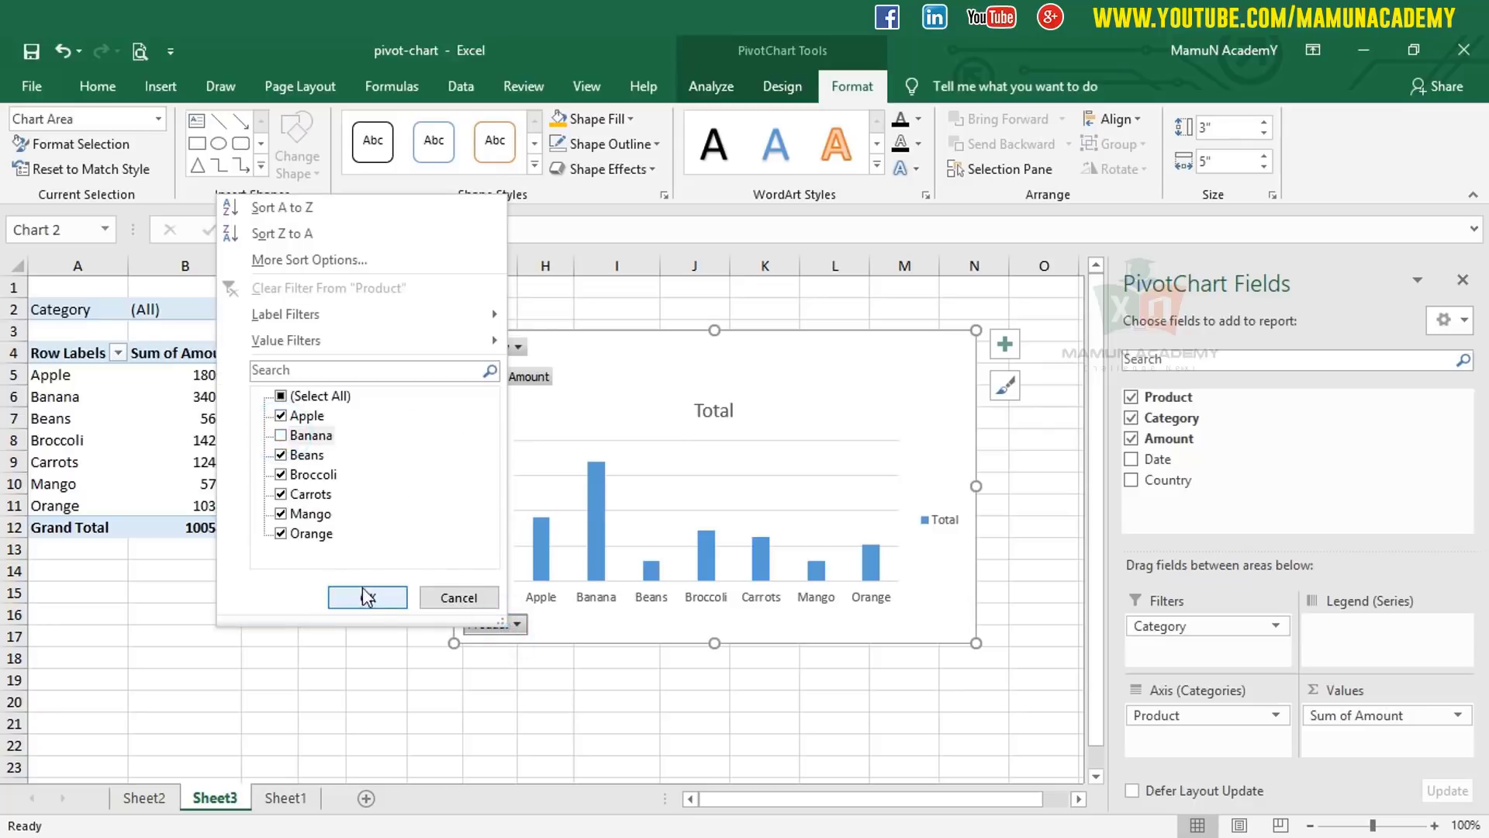
pyautogui.click(363, 593)
pyautogui.click(527, 625)
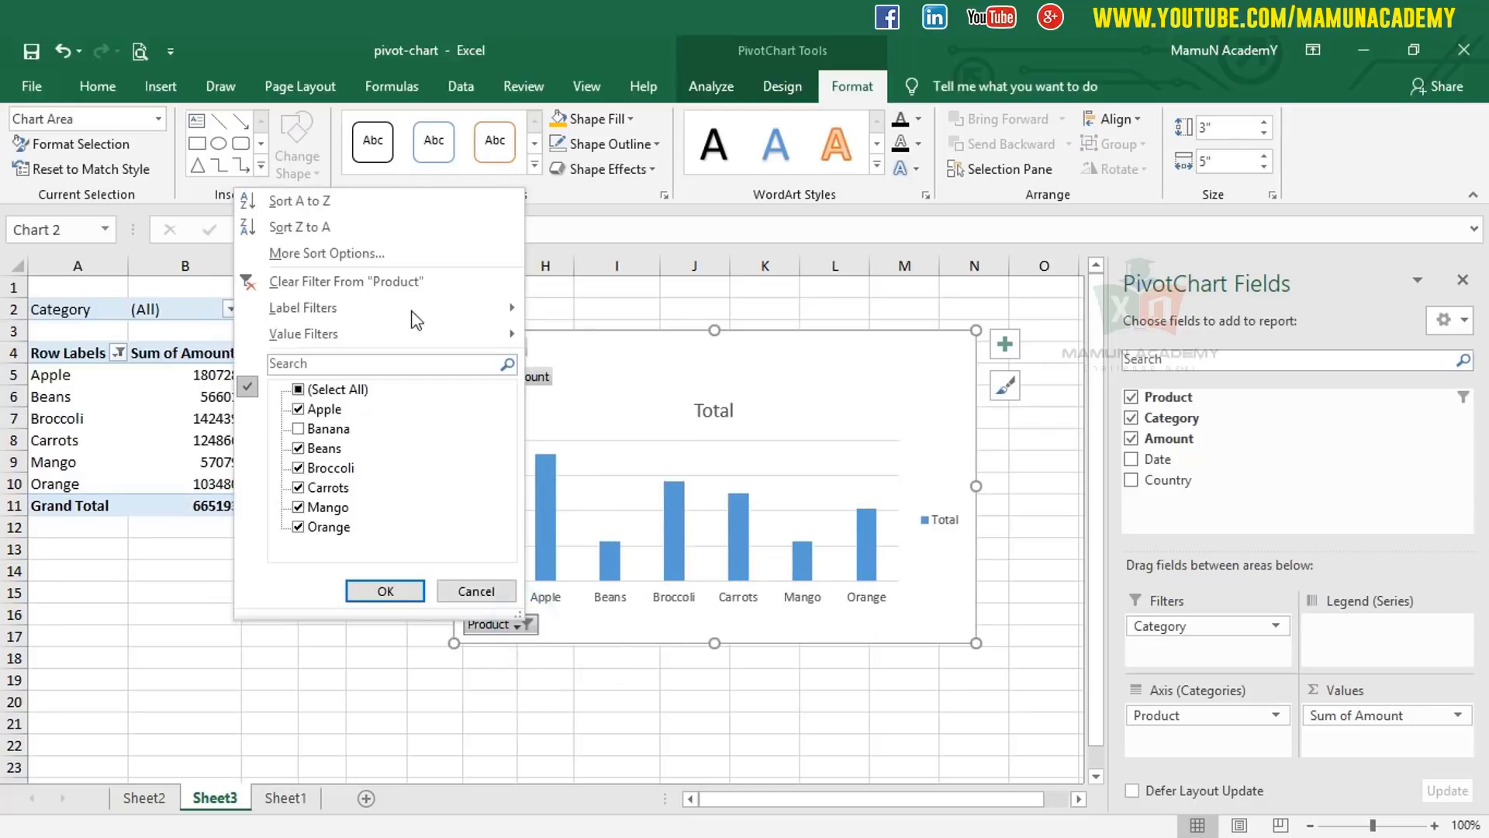
pyautogui.click(363, 280)
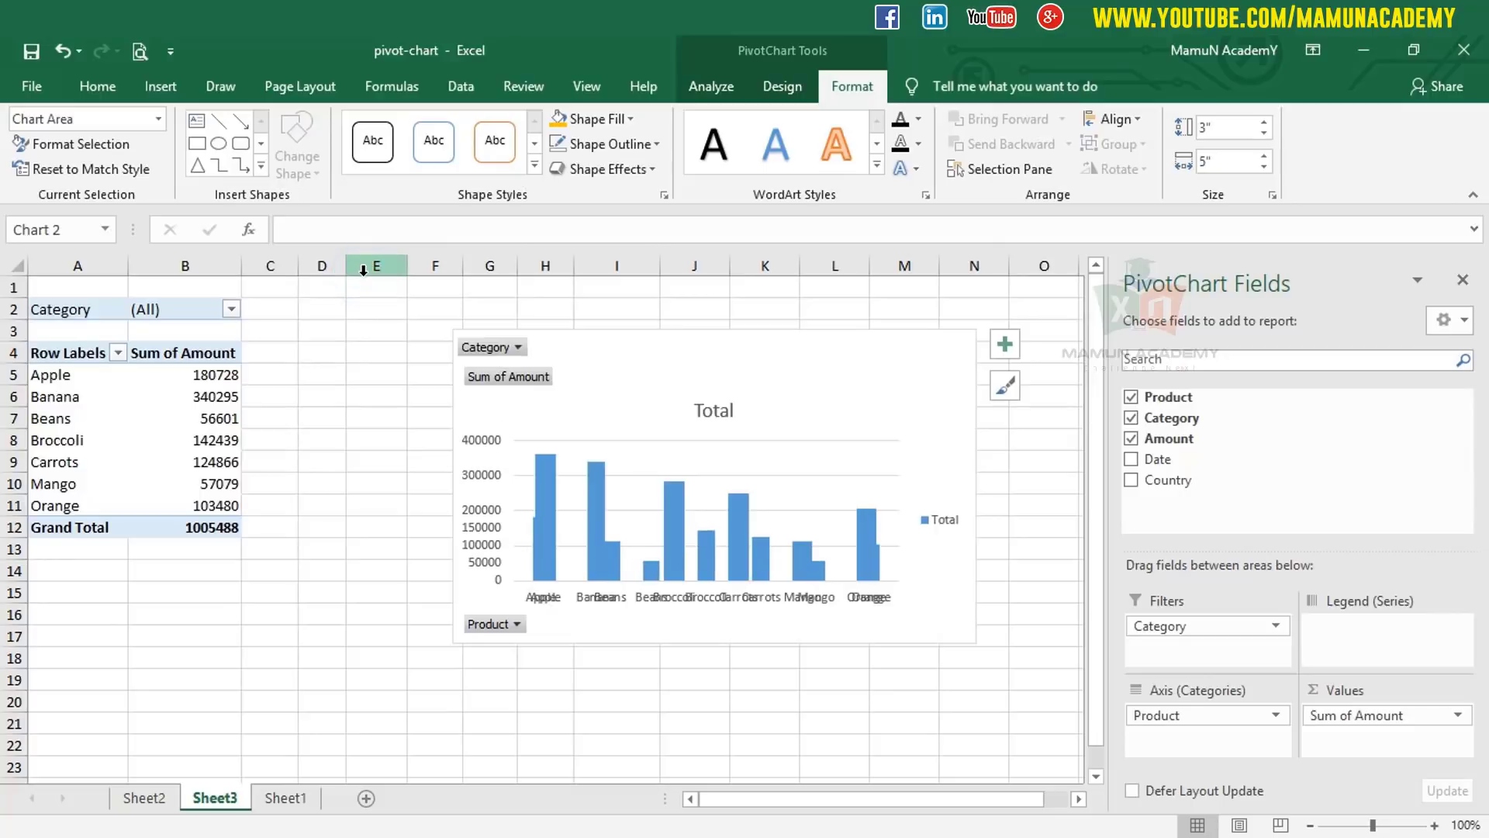
# Step: Filter Broccoli out of the pivot table's products, then clear the filter to restore it
pyautogui.click(118, 354)
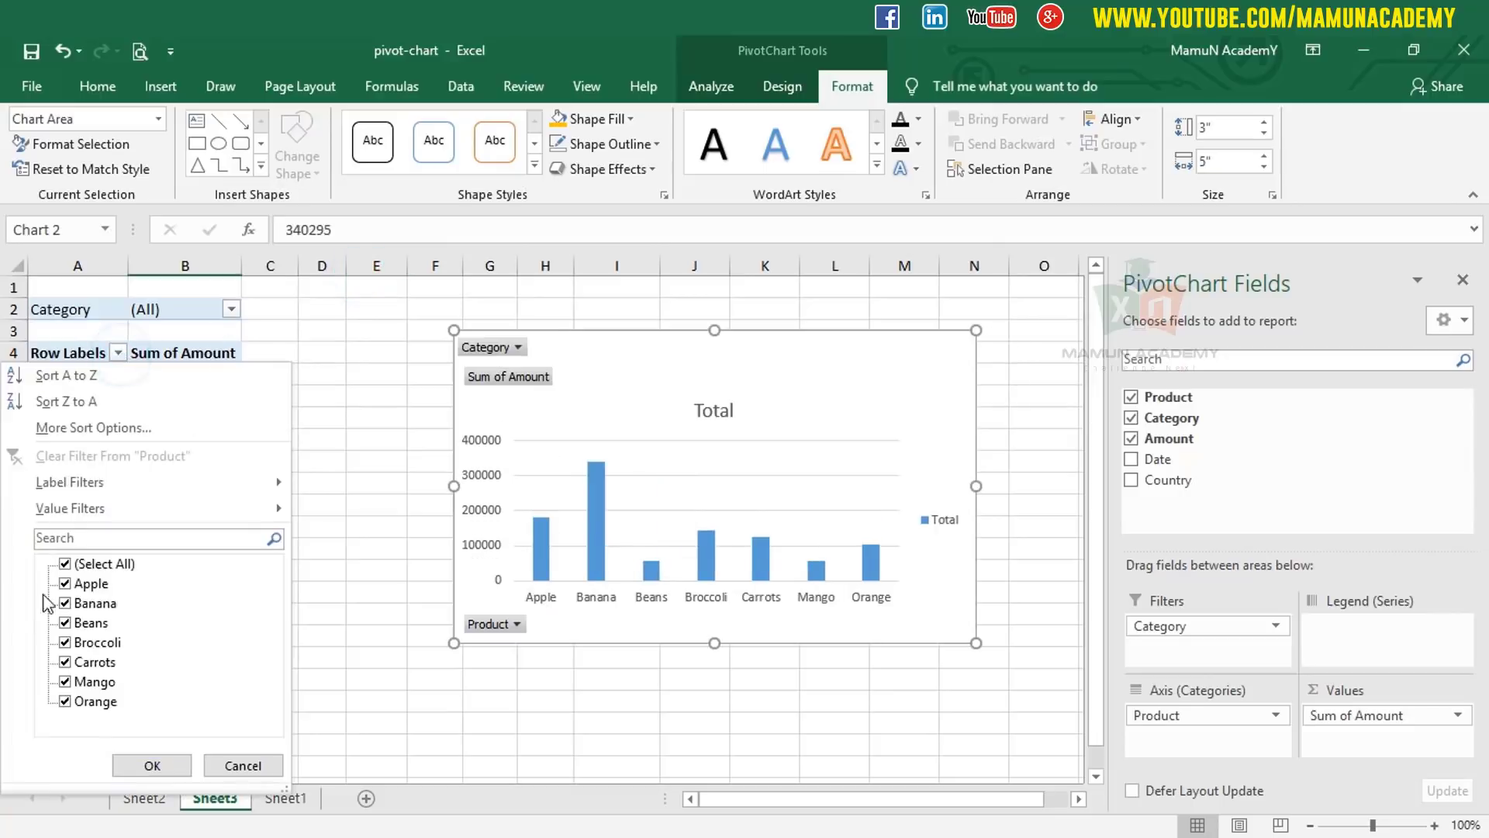
pyautogui.click(66, 643)
pyautogui.click(147, 766)
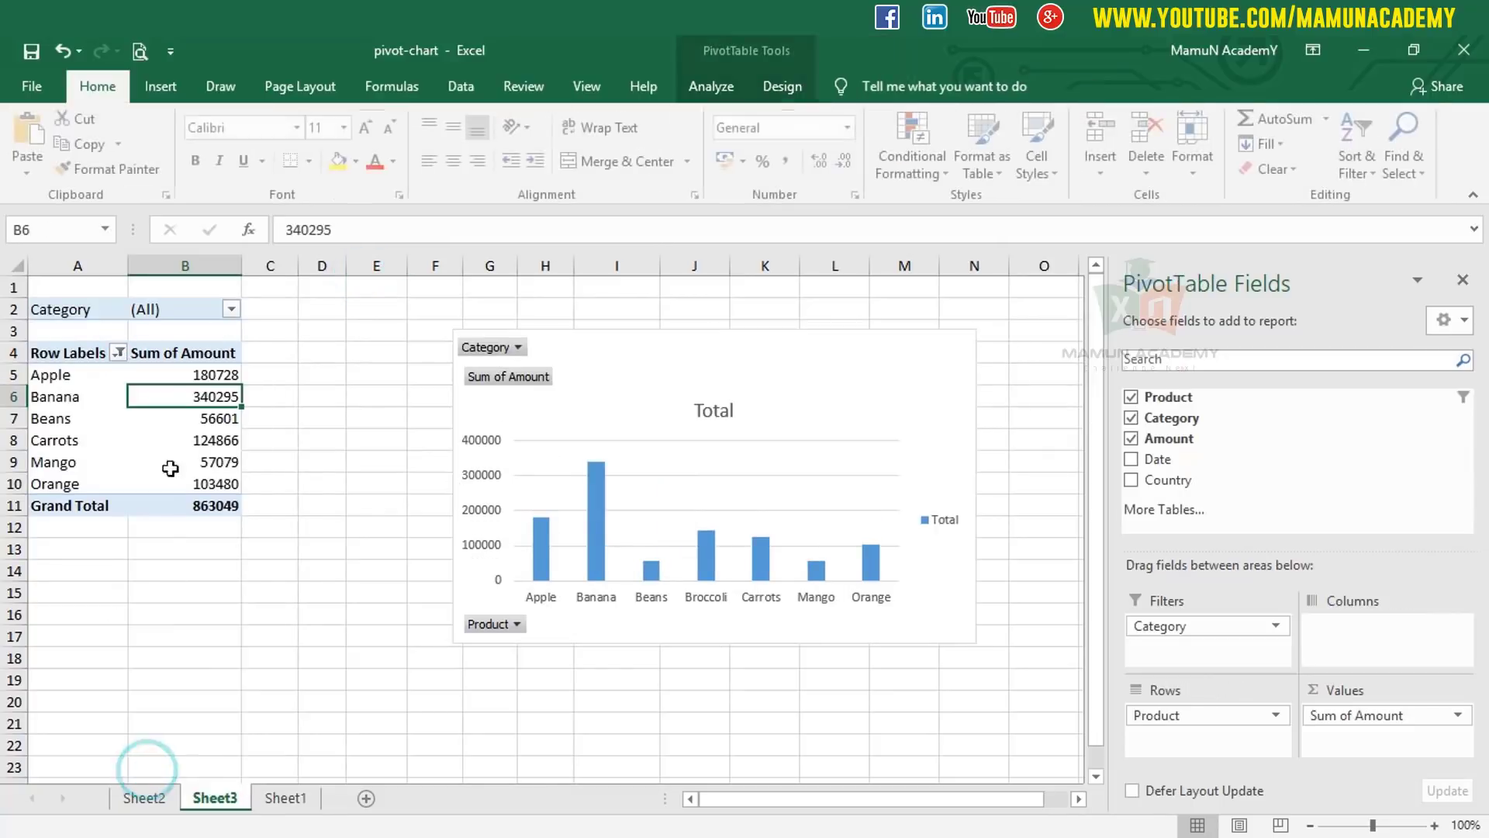
pyautogui.click(119, 354)
pyautogui.click(117, 456)
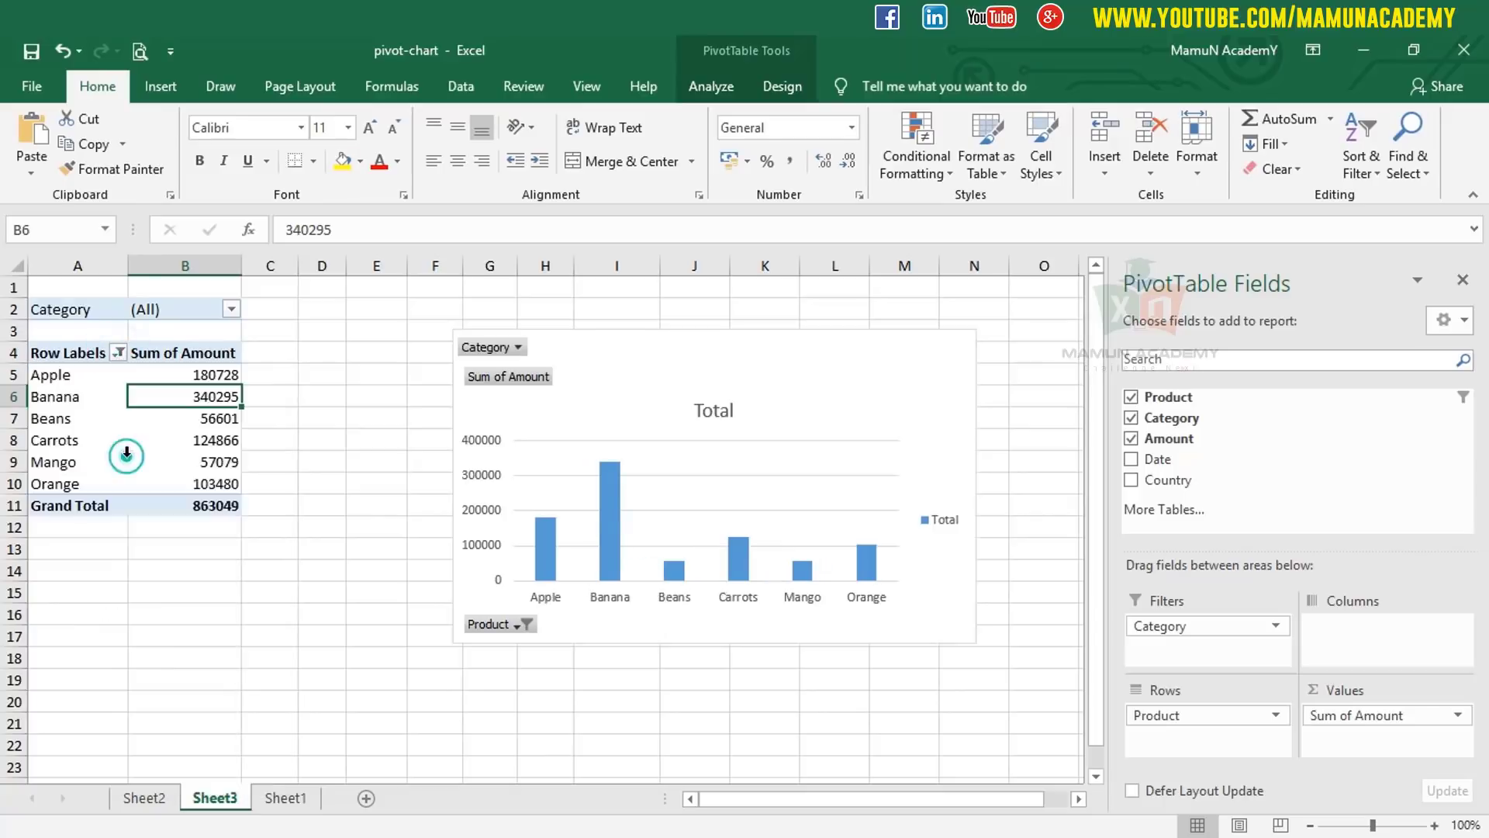
# Step: Delete the PivotChart and select cell B8 in the pivot table
pyautogui.click(958, 361)
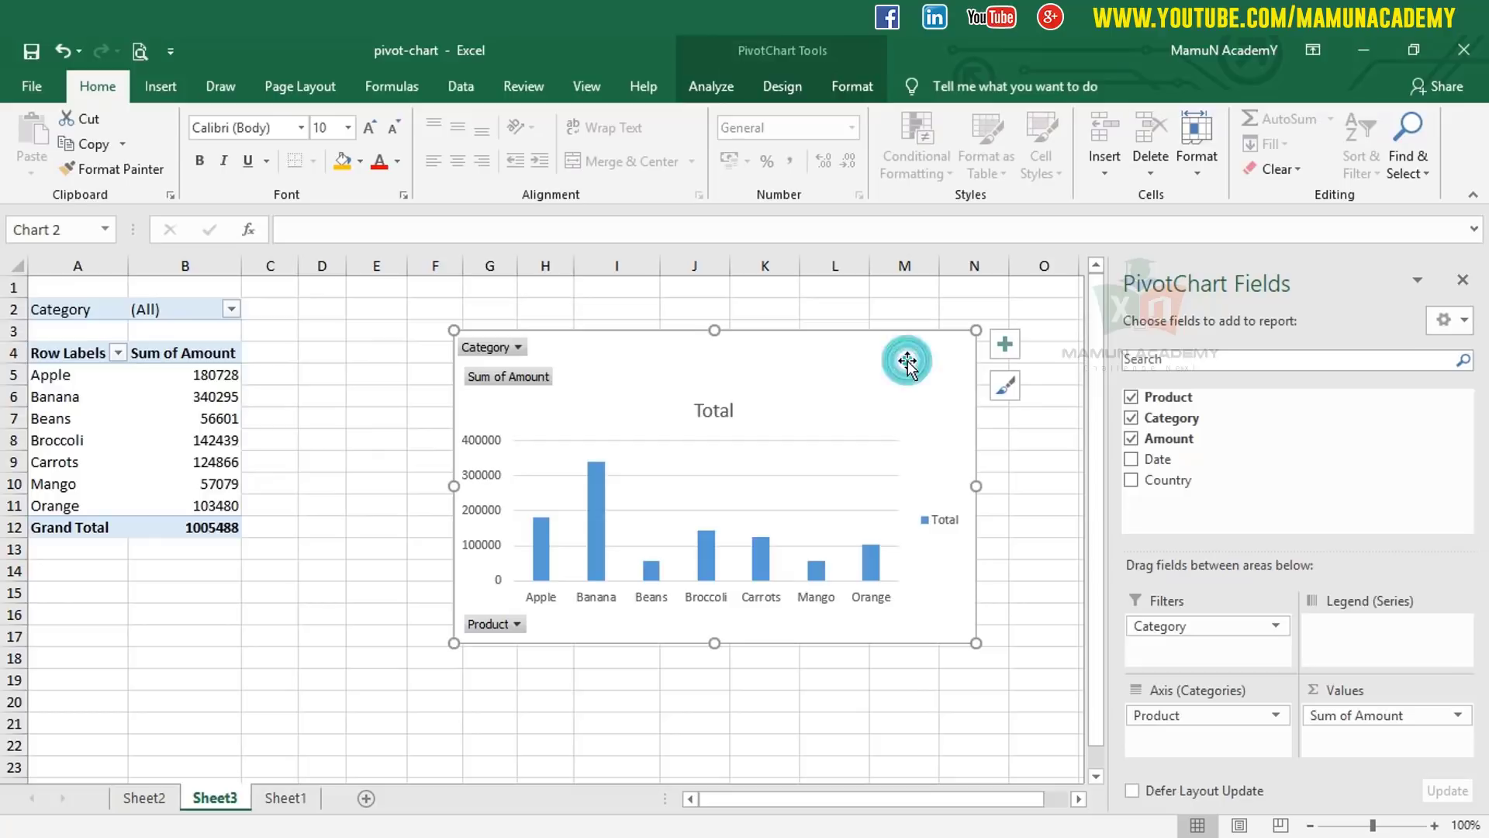
pyautogui.press('Delete')
pyautogui.click(177, 432)
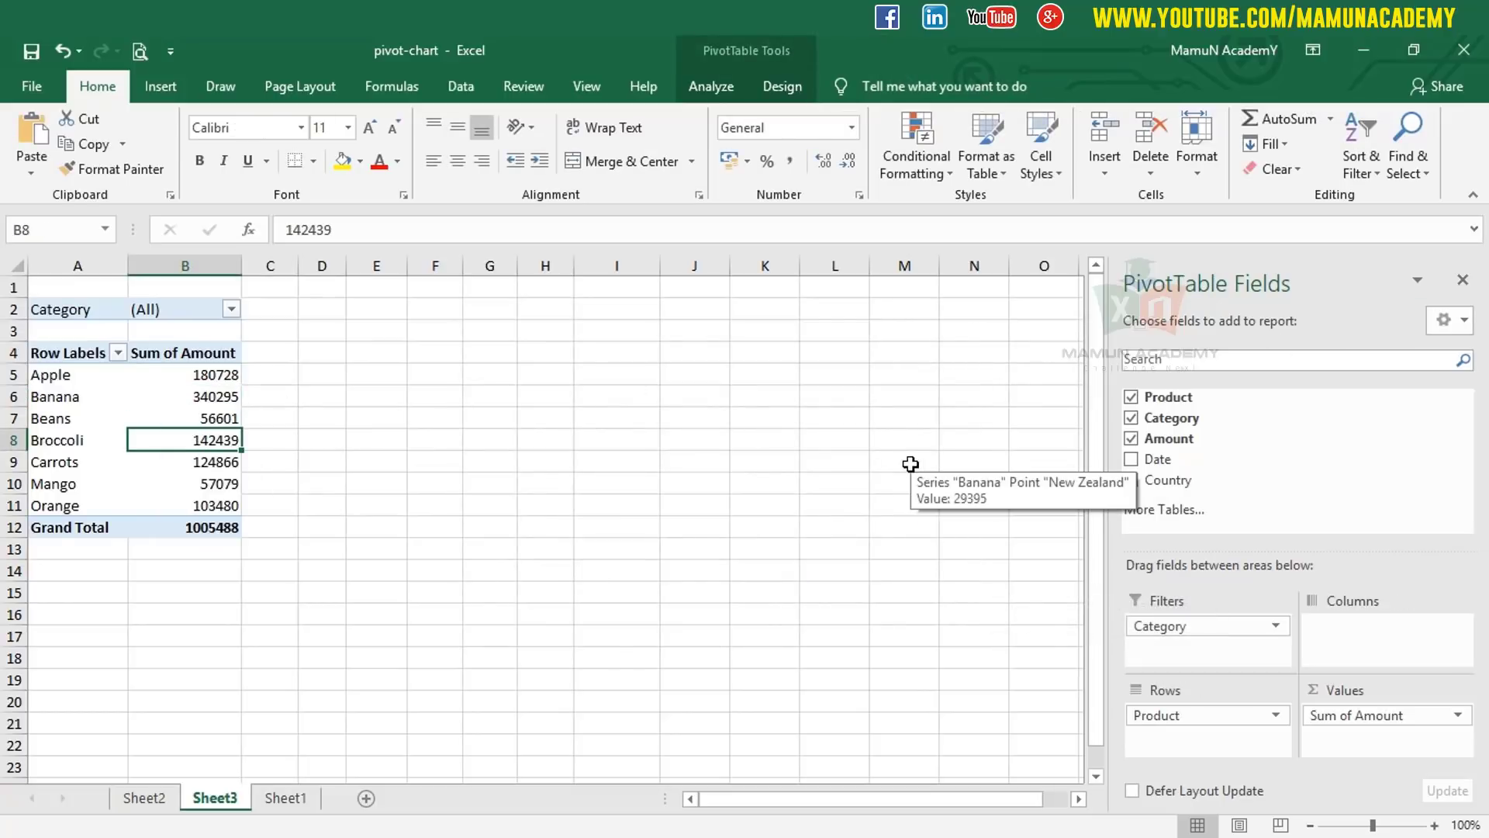
# Step: Insert a PivotChart with Alt+F1, replace it with a fresh one, and place it over F3:M17
pyautogui.hotkey('alt', 'F1')
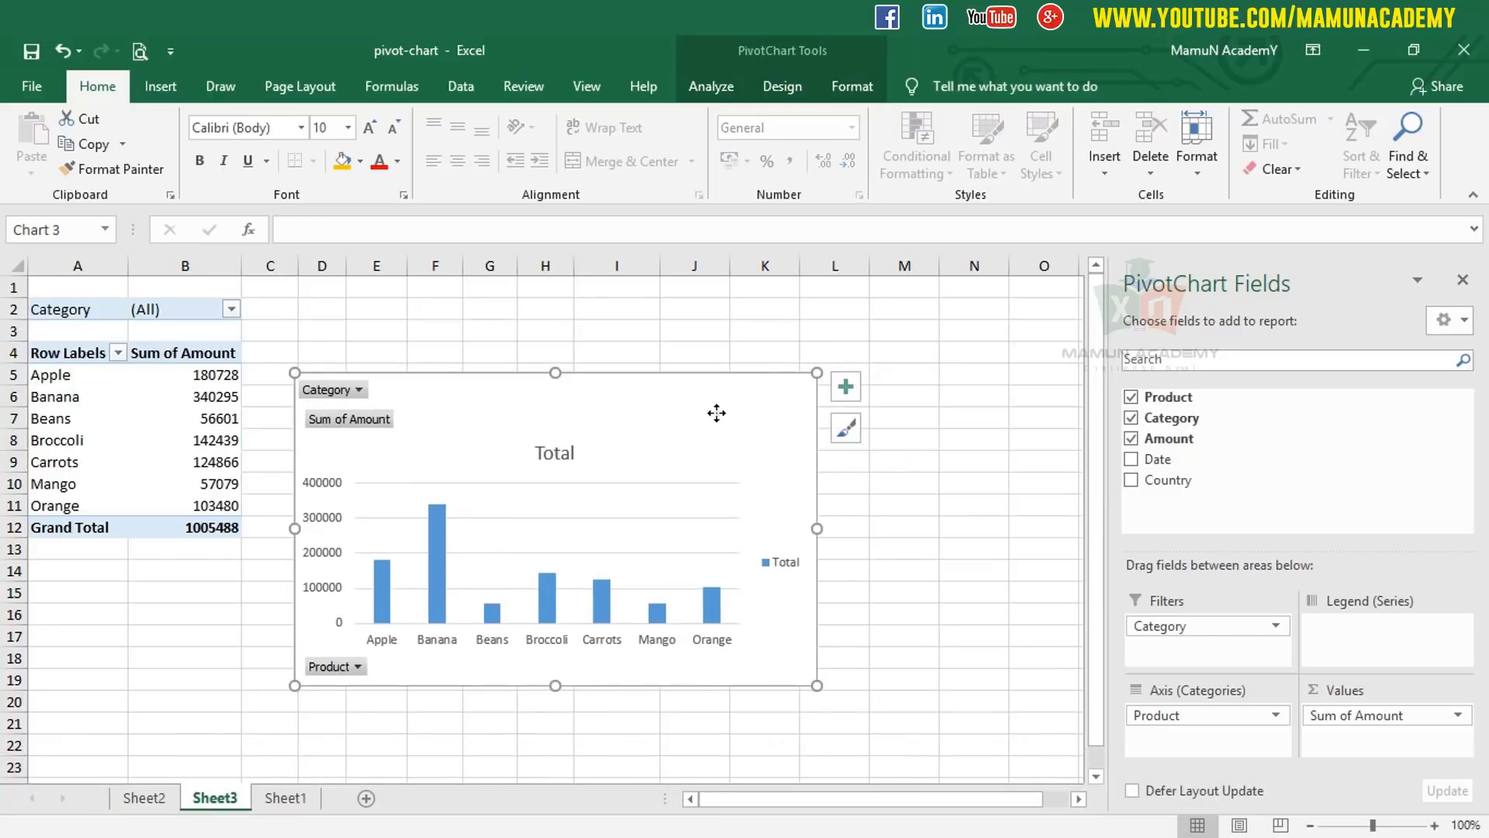
pyautogui.moveTo(715, 412); pyautogui.dragTo(855, 359)
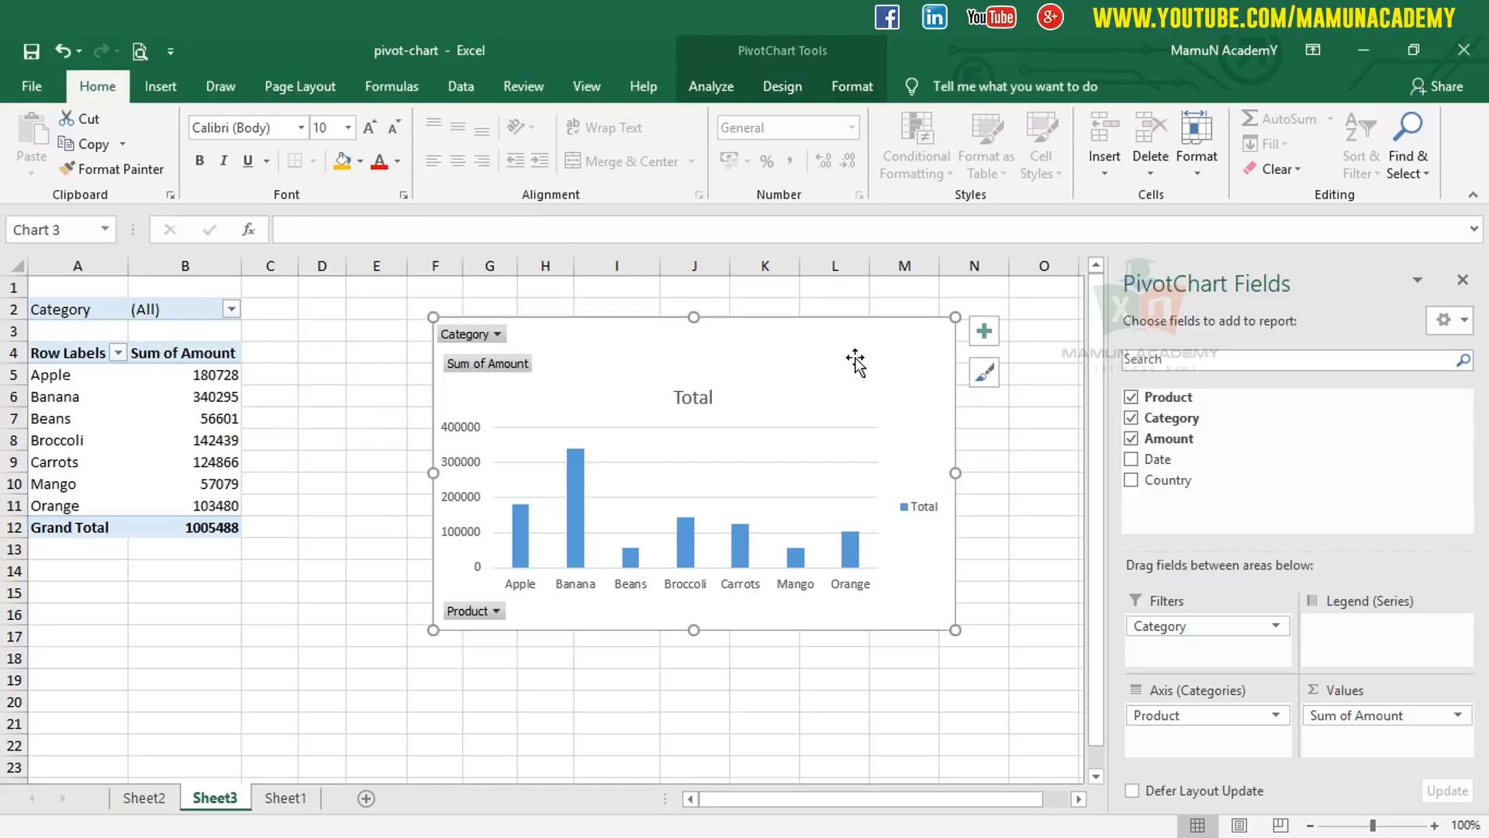
pyautogui.click(853, 357)
pyautogui.press('Delete')
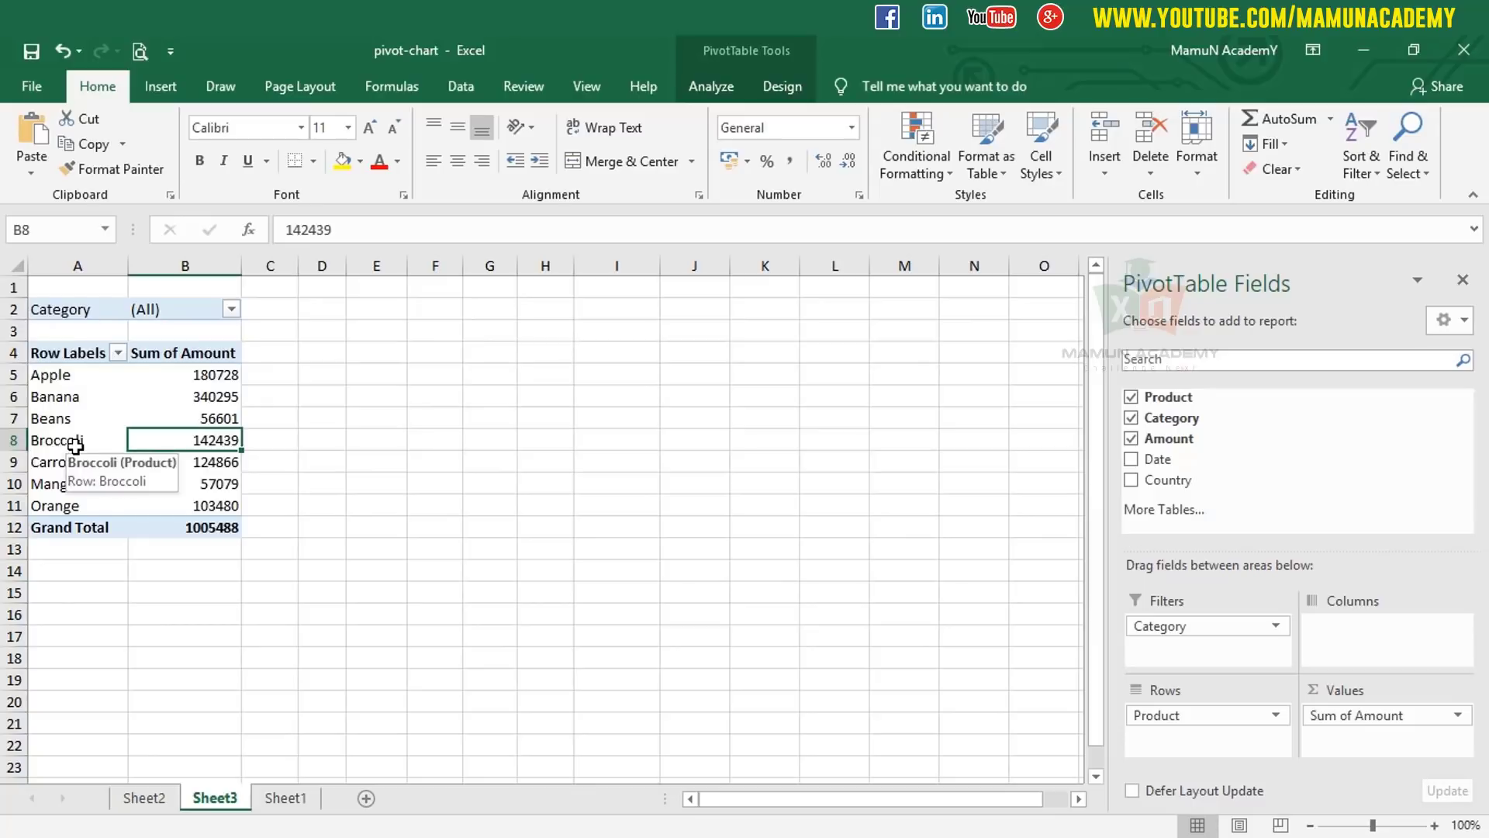
pyautogui.hotkey('alt', 'F1')
pyautogui.moveTo(409, 433); pyautogui.dragTo(605, 422)
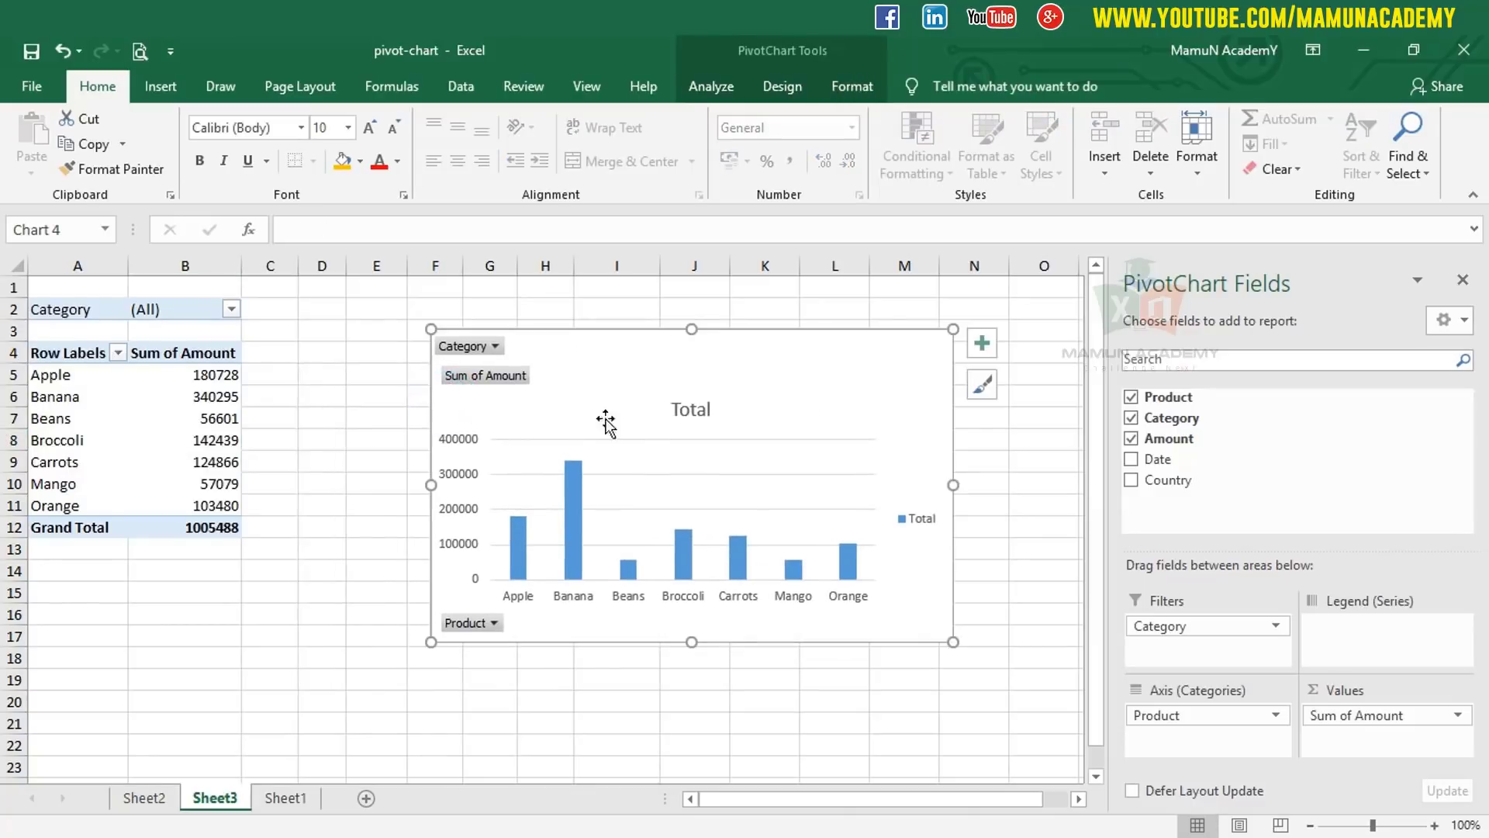
# Step: Try gradient and plain white chart styles, then apply the first dark style with value labels
pyautogui.click(785, 84)
pyautogui.click(617, 138)
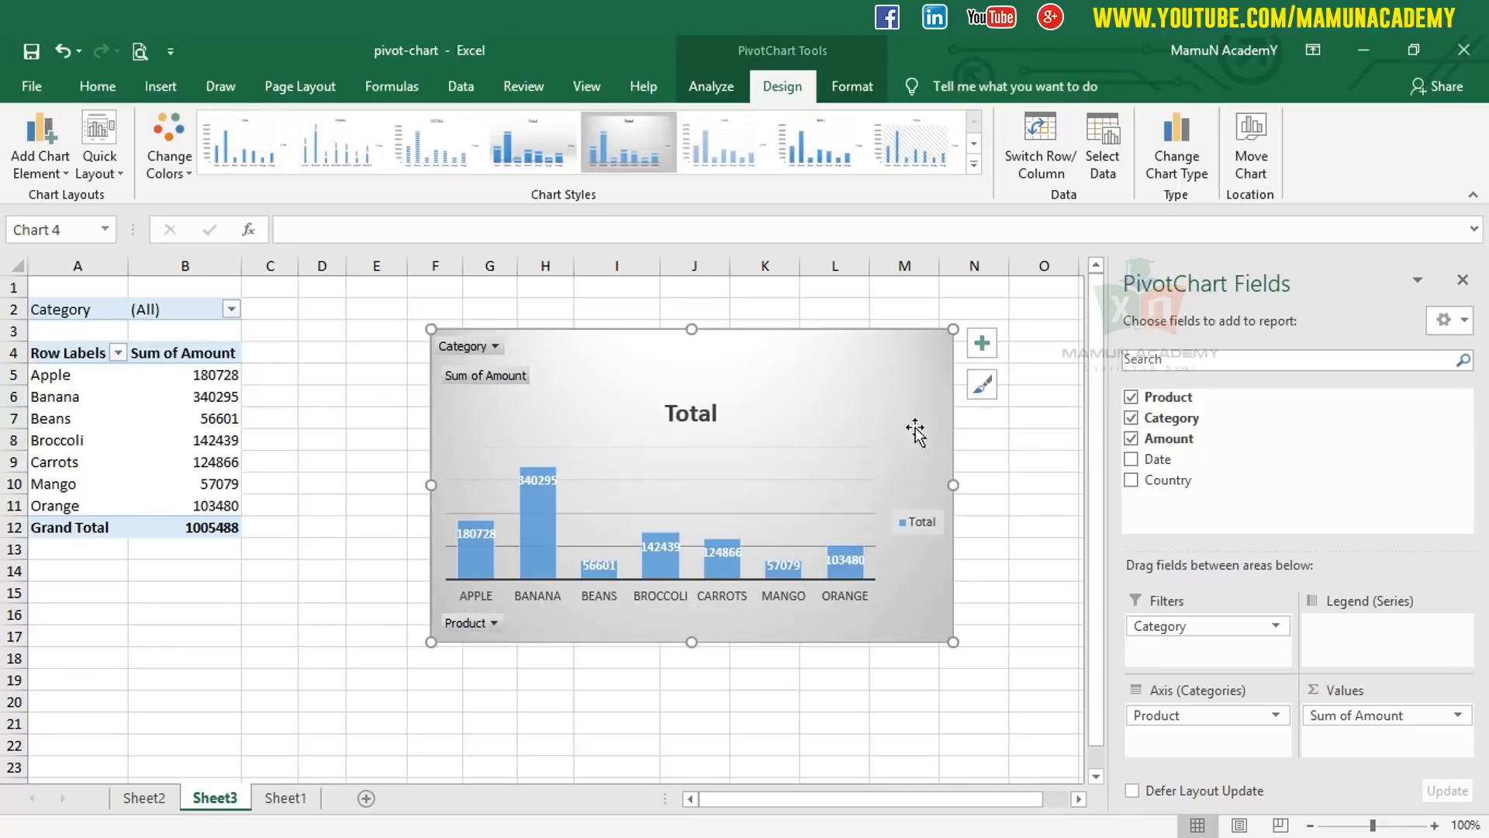
pyautogui.click(974, 165)
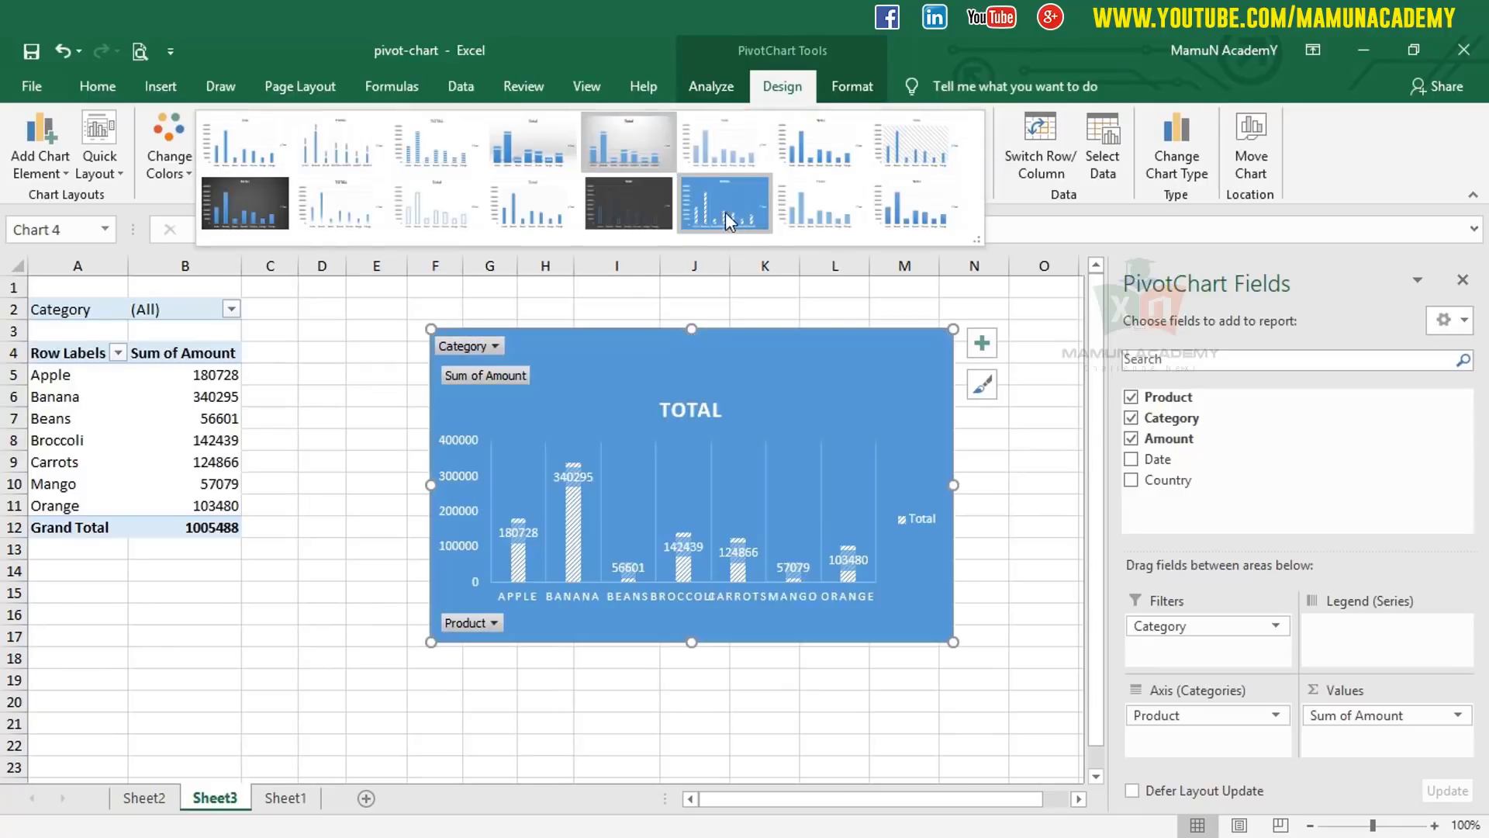
pyautogui.click(540, 214)
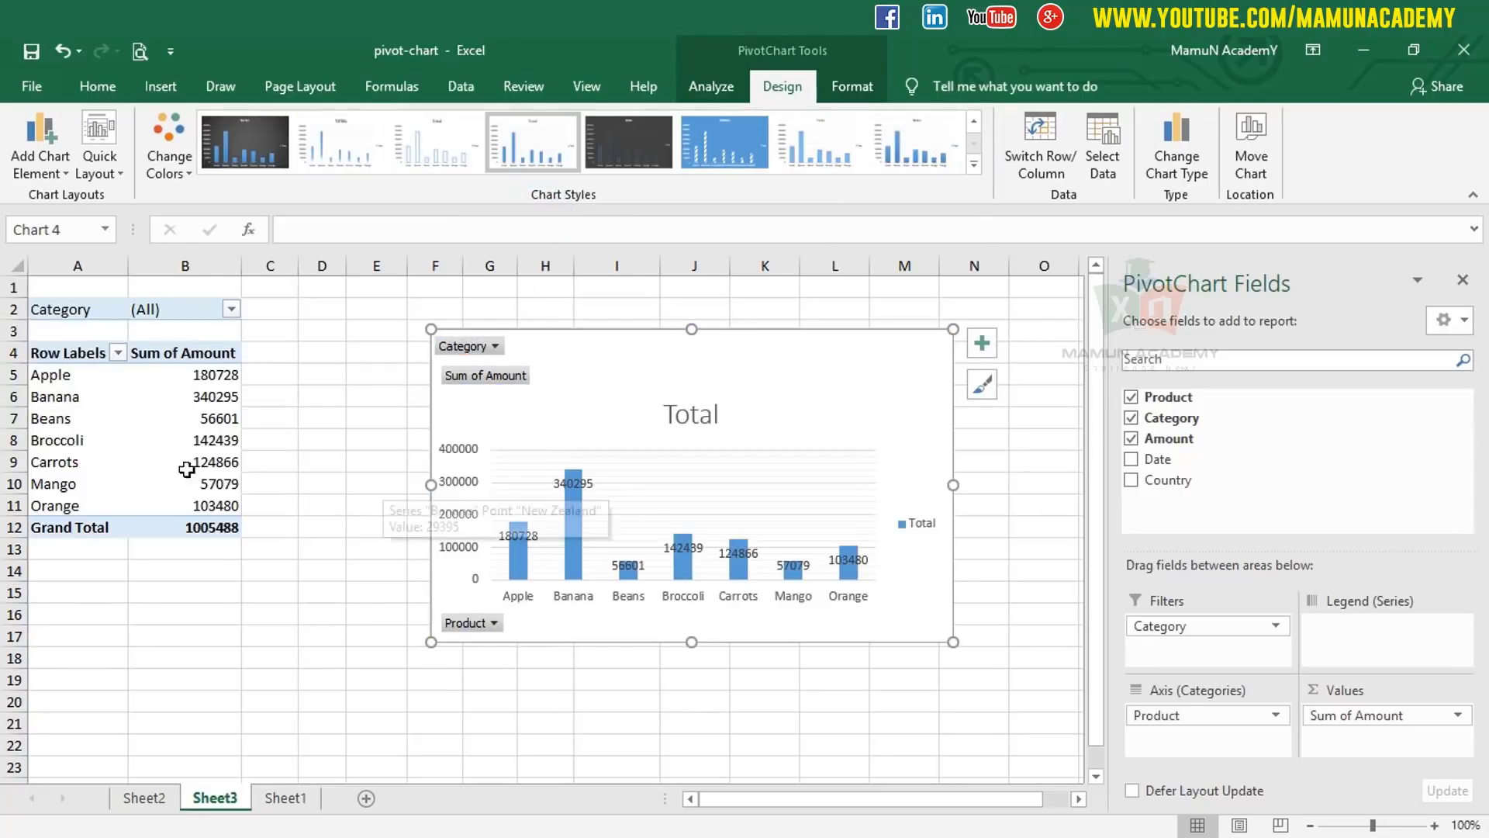
pyautogui.click(992, 498)
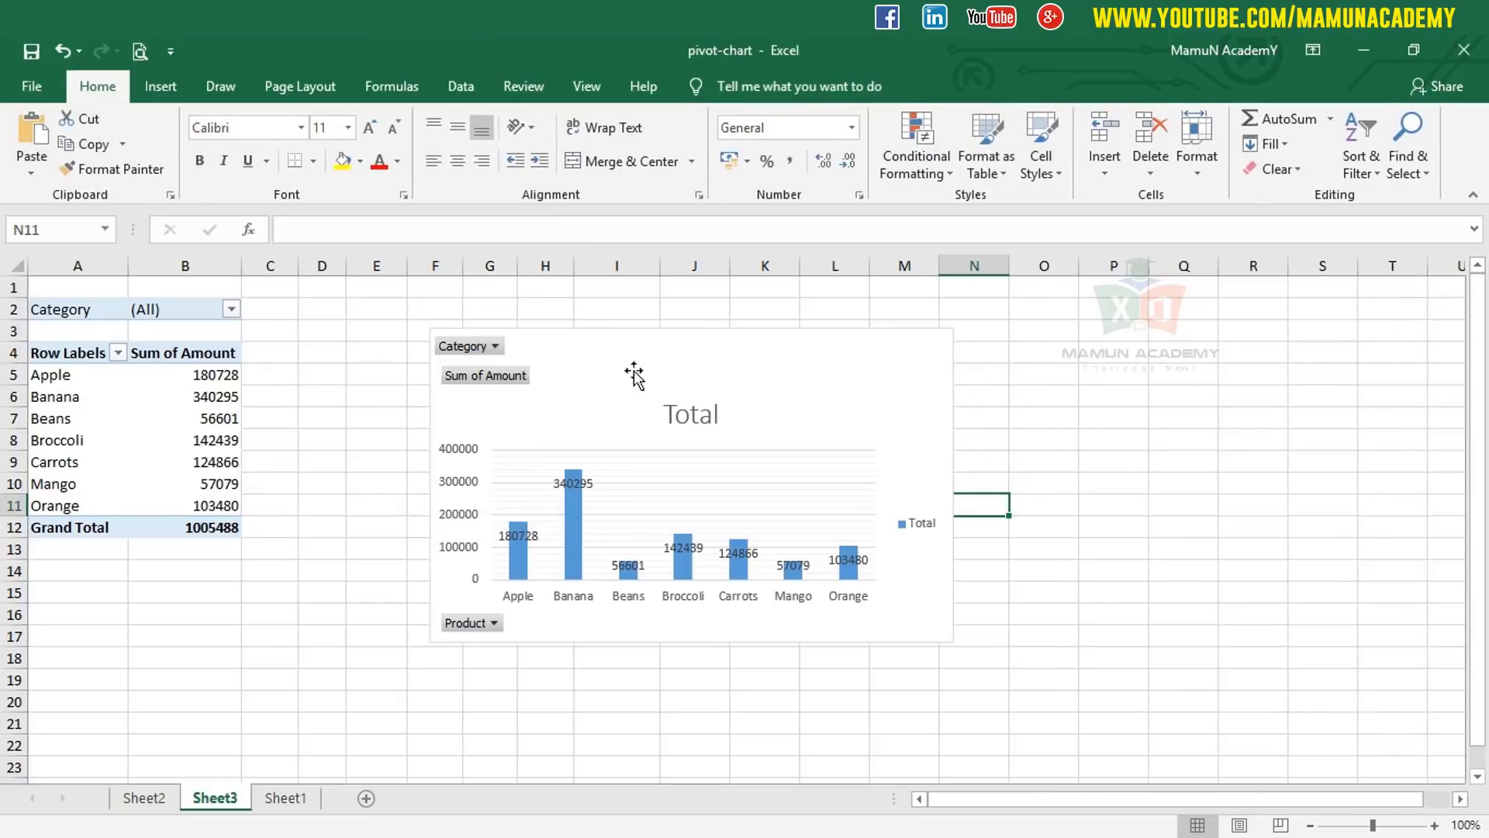
pyautogui.click(848, 432)
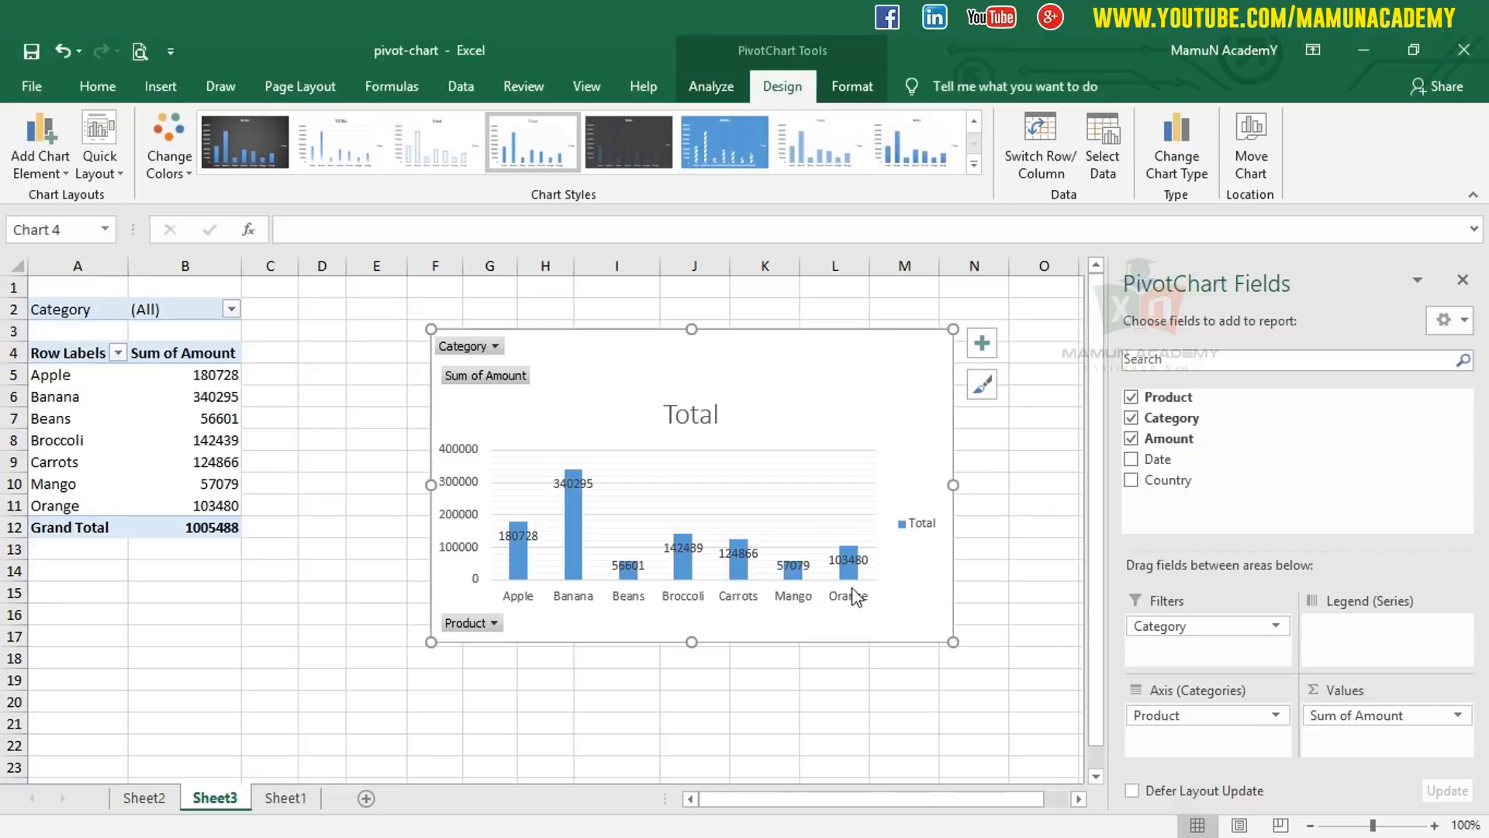
pyautogui.click(250, 152)
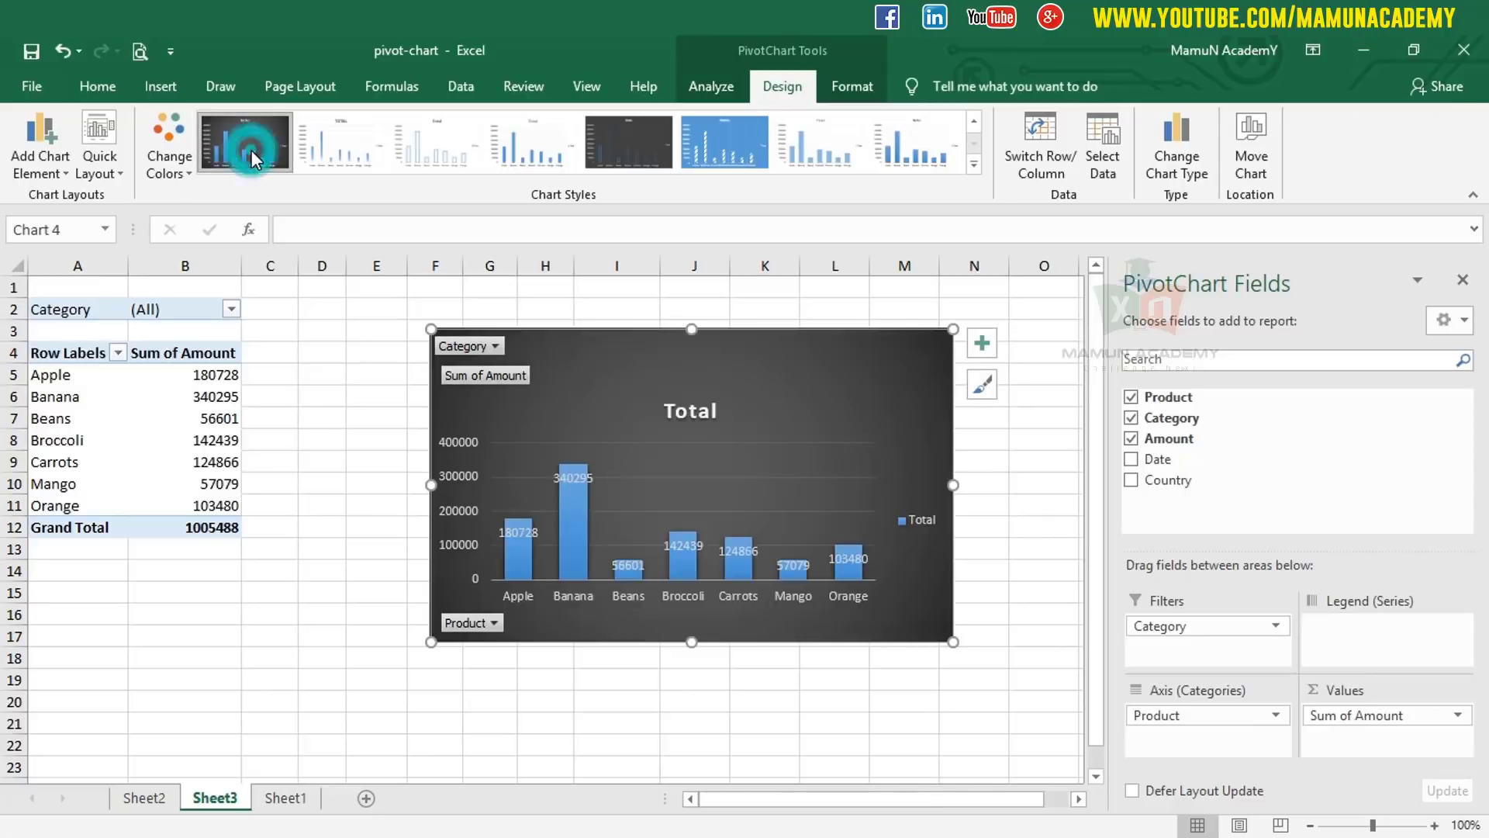
pyautogui.click(859, 355)
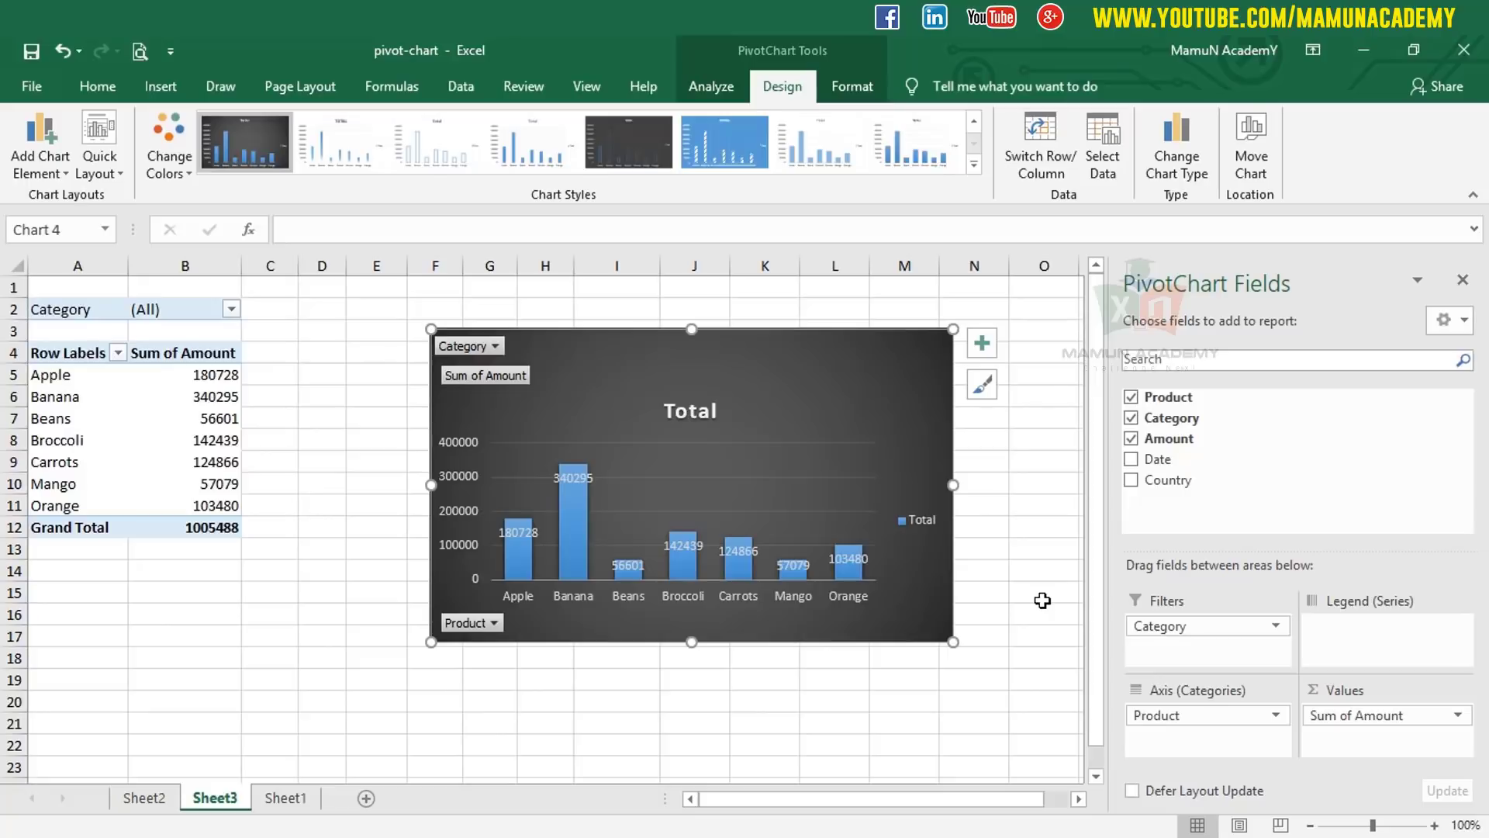
pyautogui.click(307, 392)
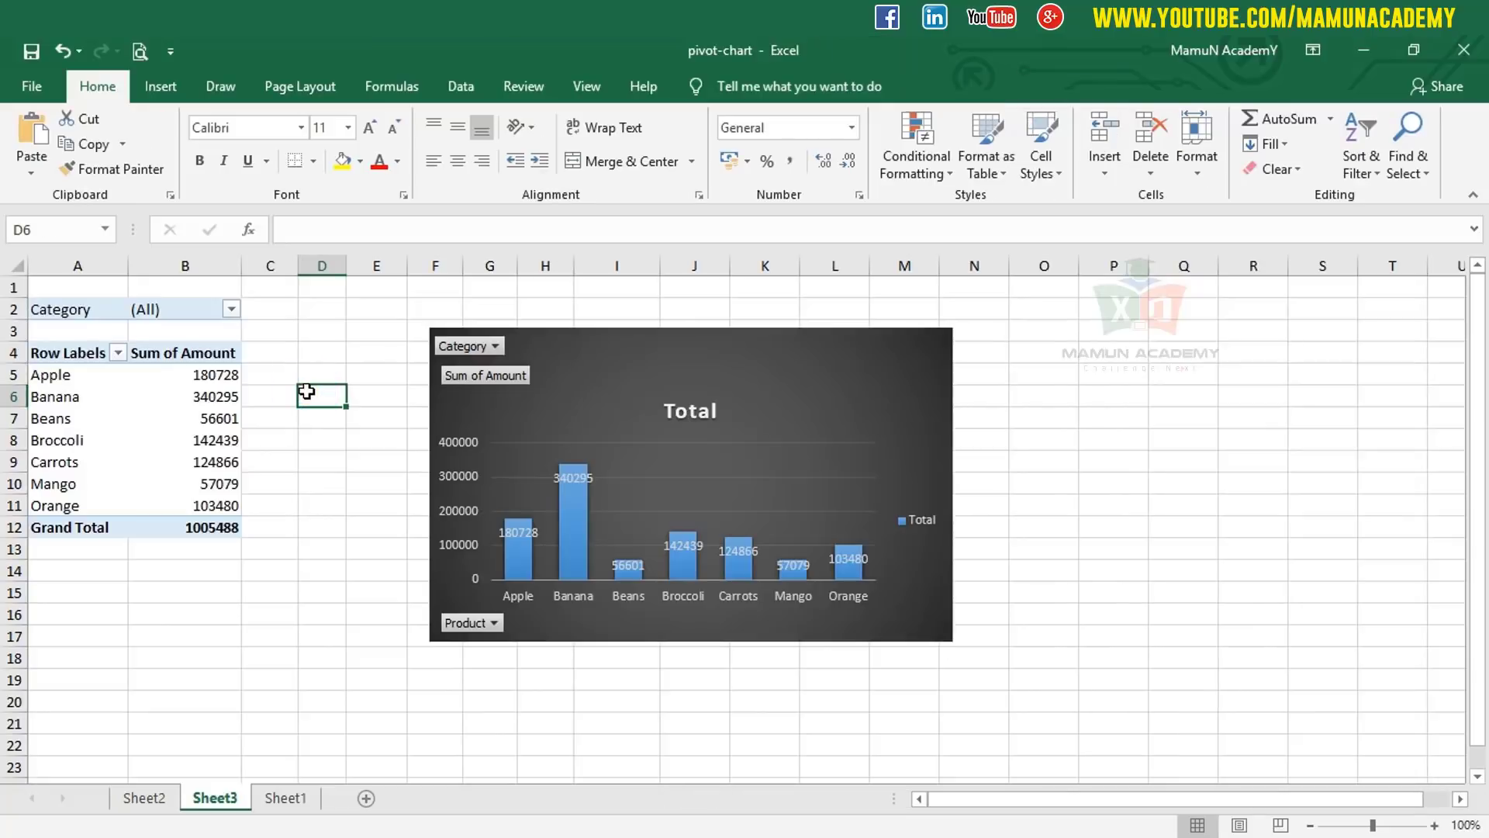
pyautogui.click(161, 86)
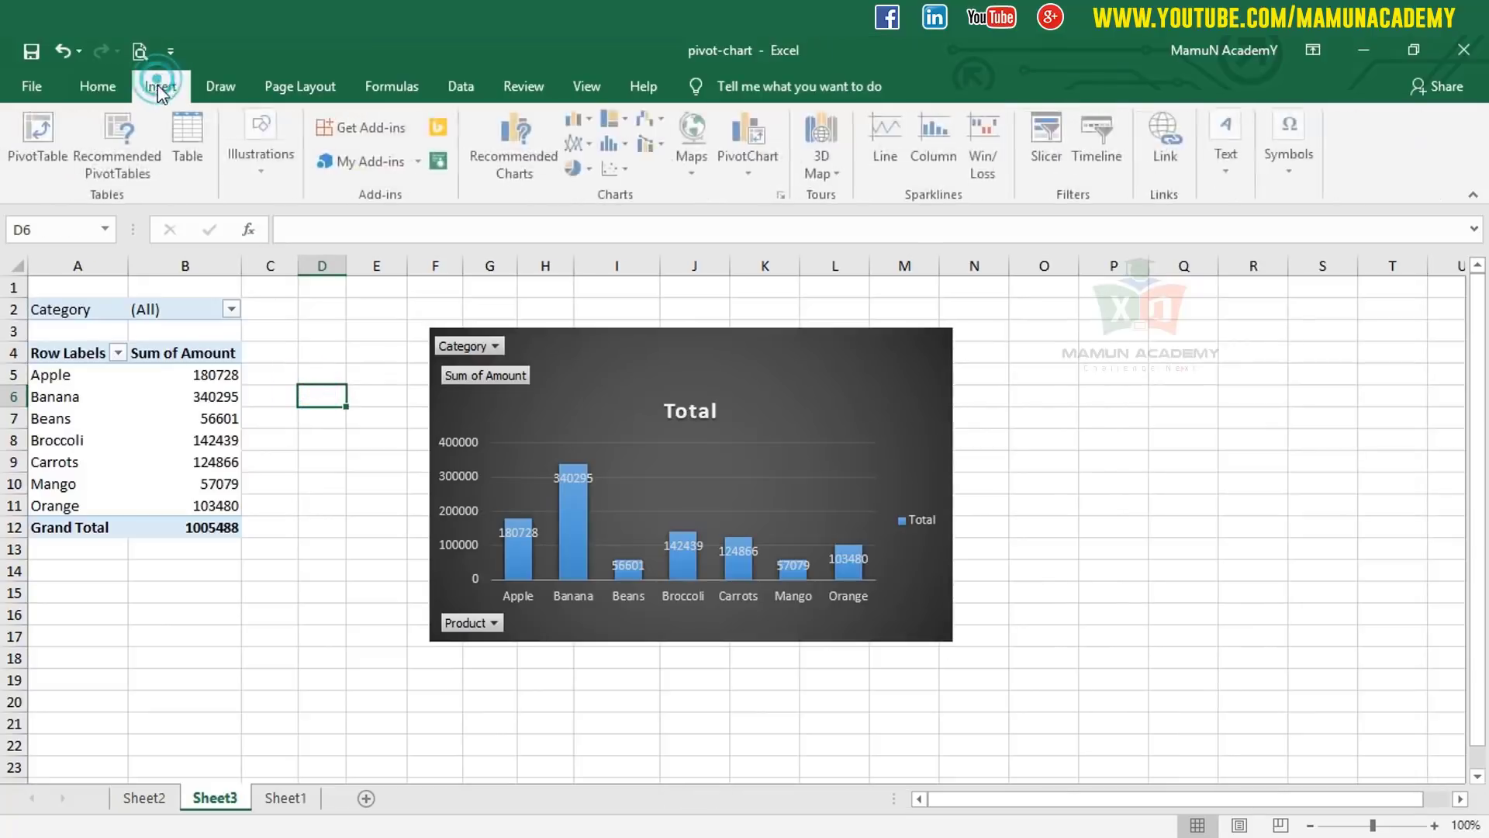
pyautogui.click(746, 169)
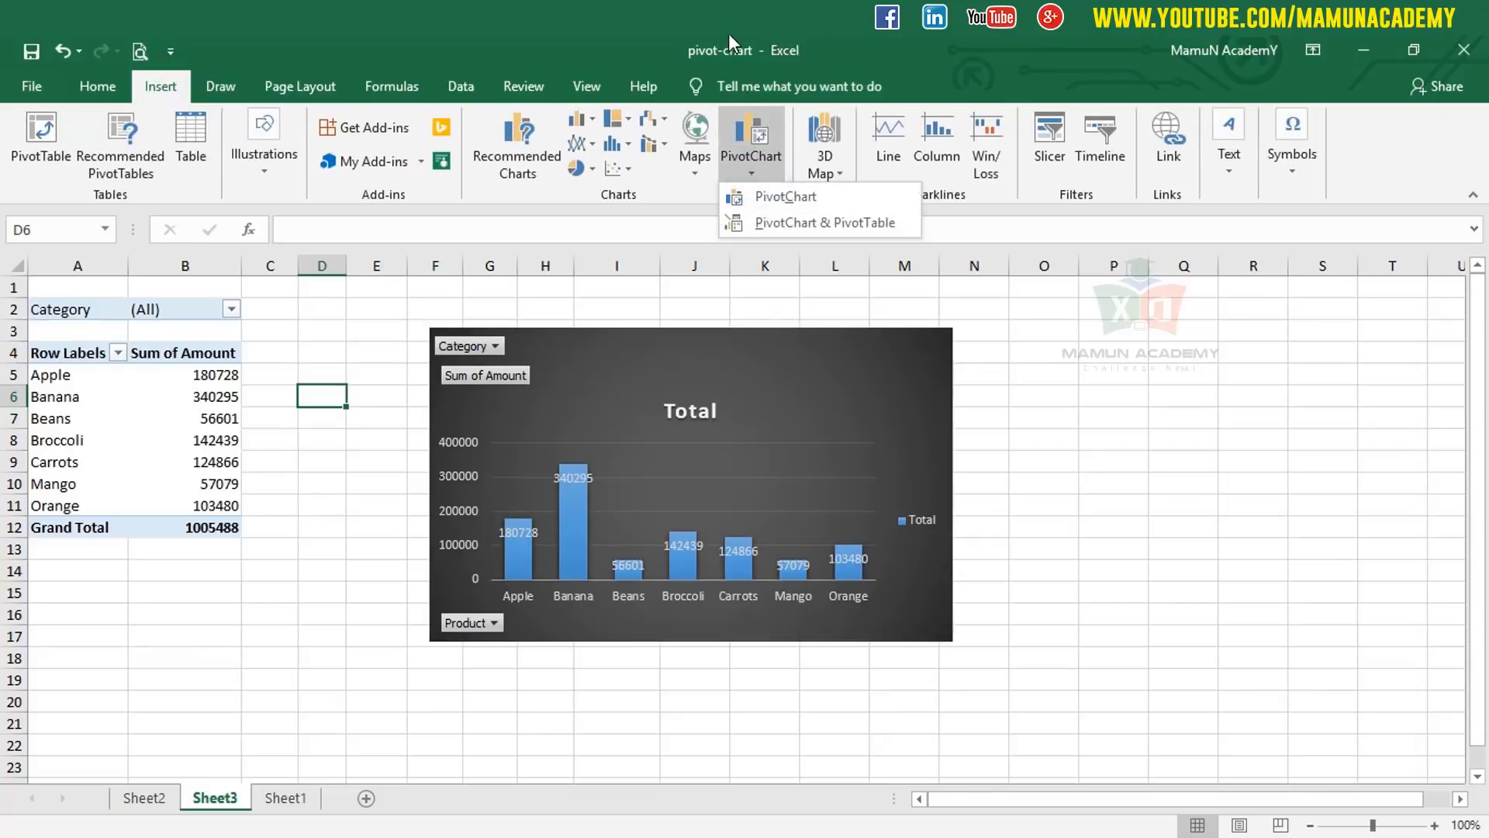
pyautogui.click(151, 420)
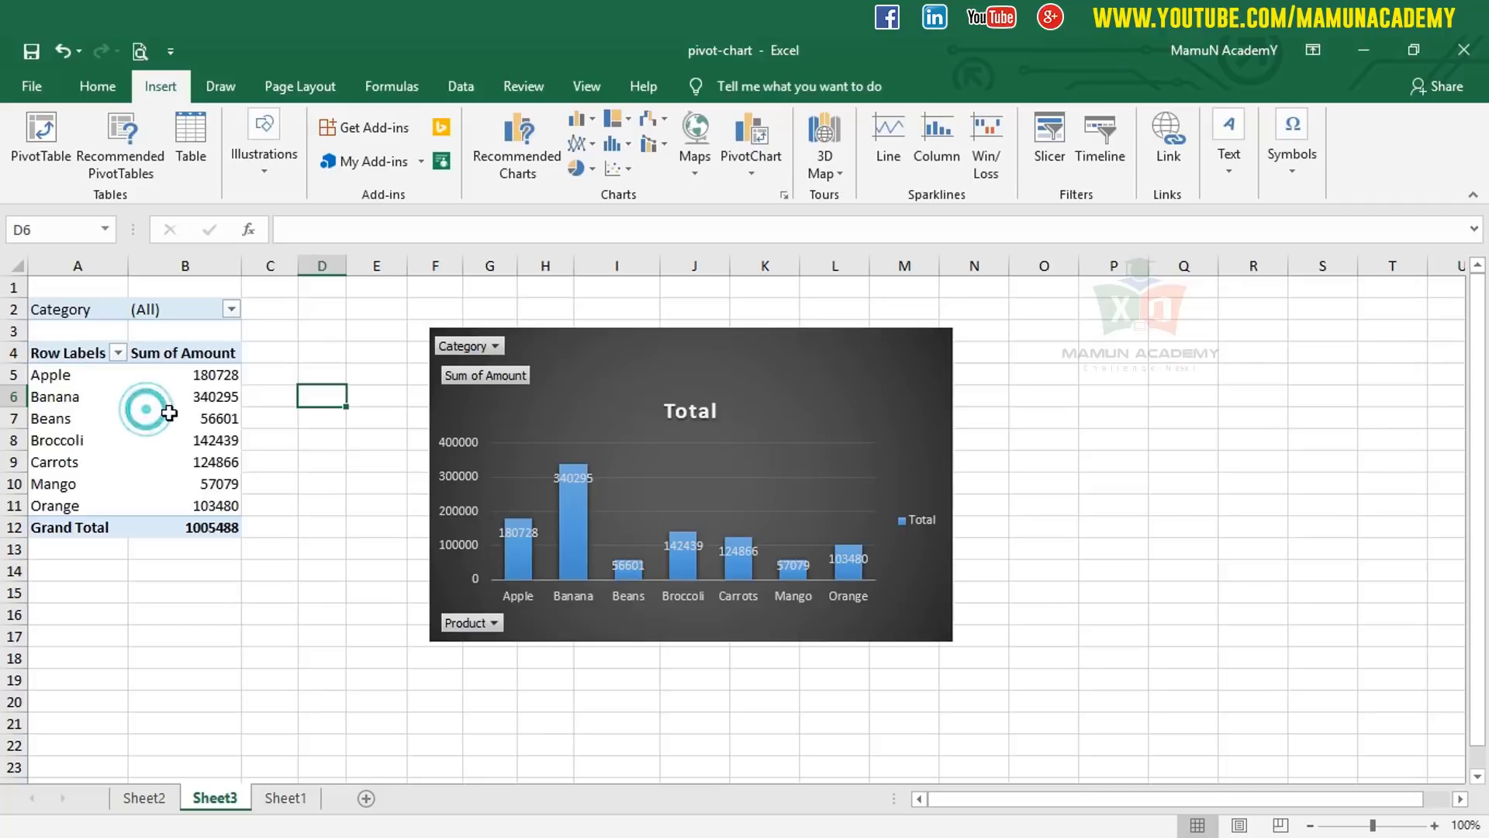
pyautogui.click(146, 418)
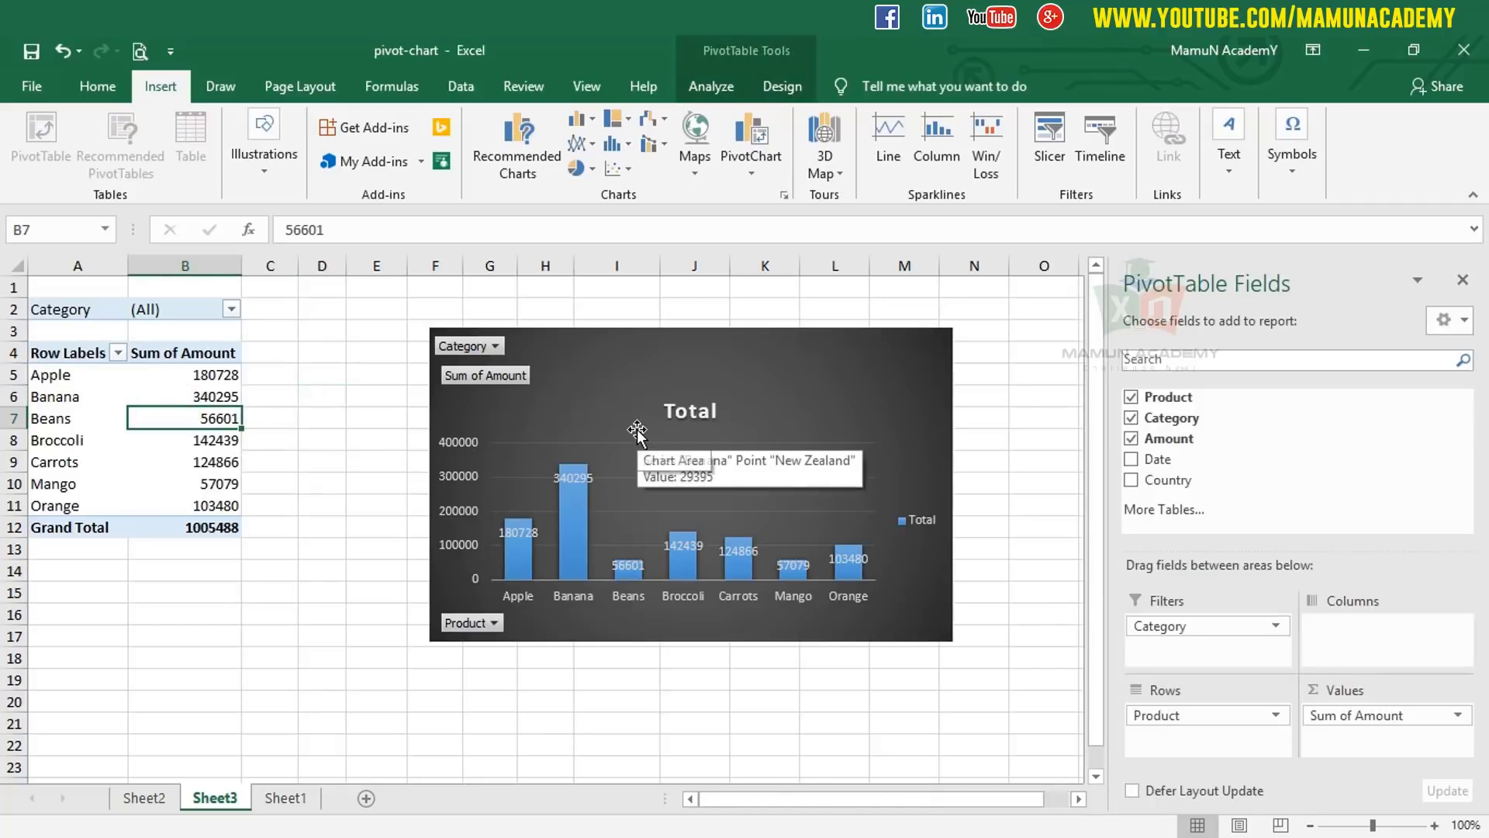